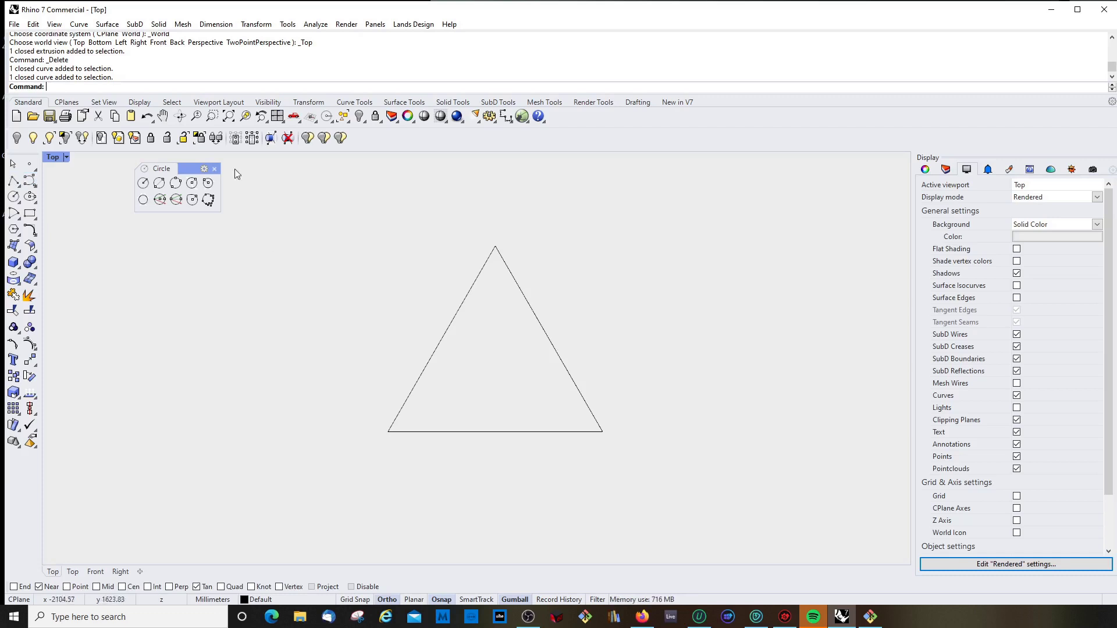
# Detach the set of circle tools as a floating palette in the viewport
pyautogui.click(14, 198)
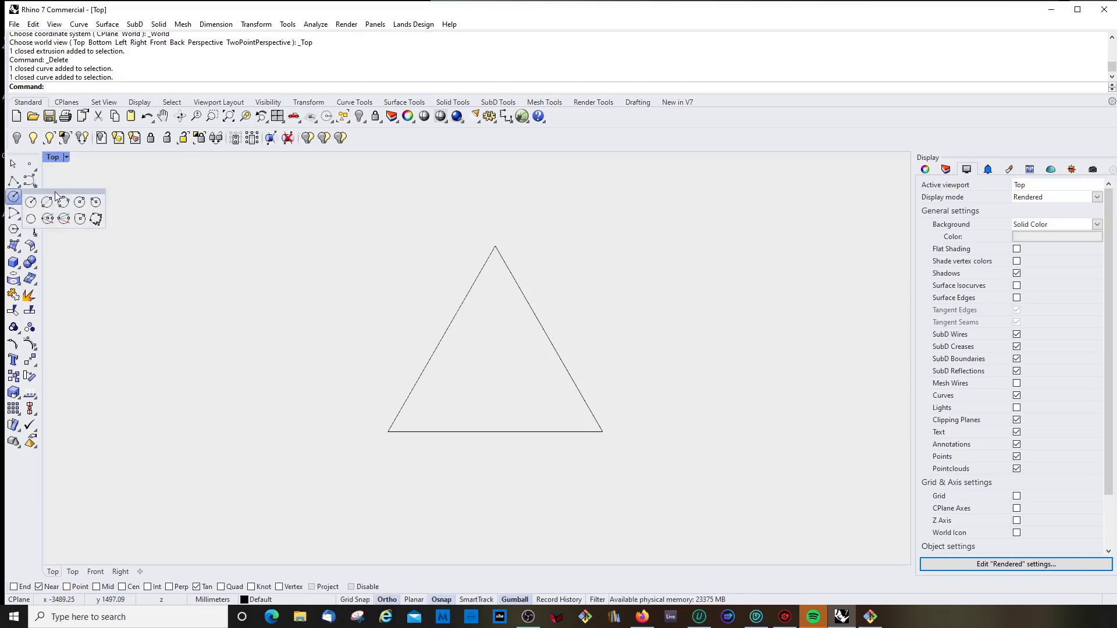
pyautogui.moveTo(54, 190); pyautogui.dragTo(137, 170)
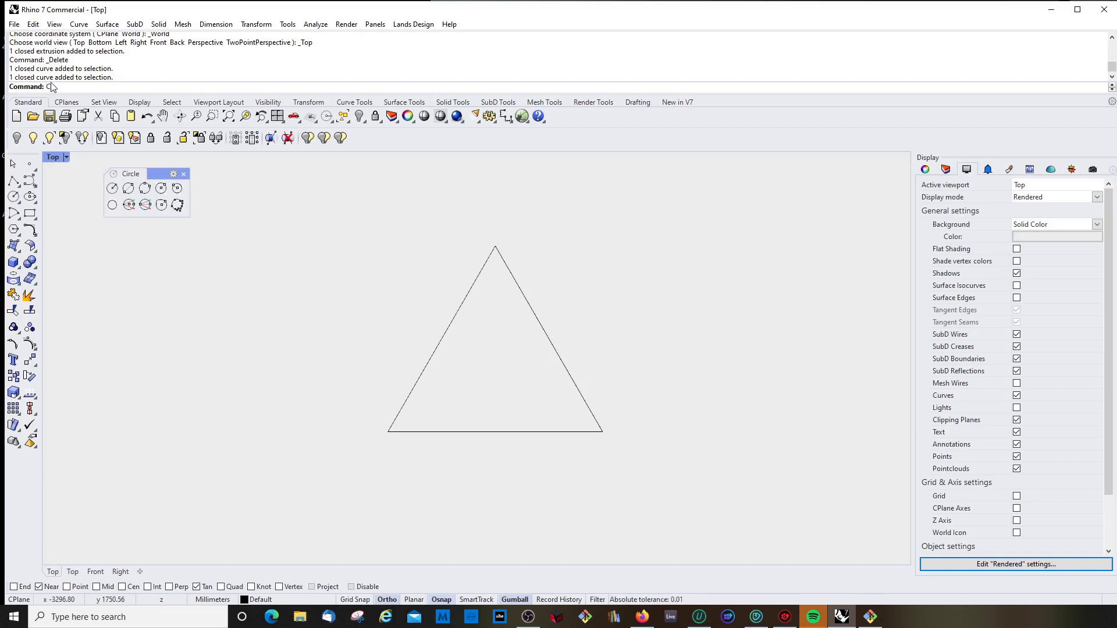
# Draw a circle centred on the triangle's apex with its radius at the midpoint of the triangle's side, enabling End and Mid snaps
pyautogui.write('ircle')
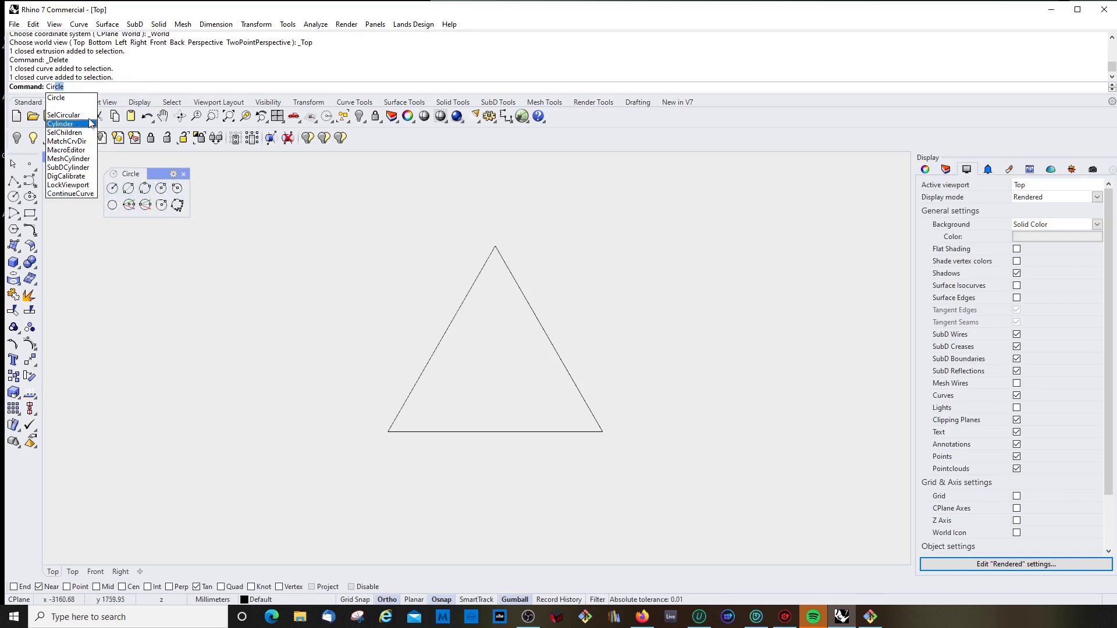
pyautogui.click(84, 88)
pyautogui.press('Return')
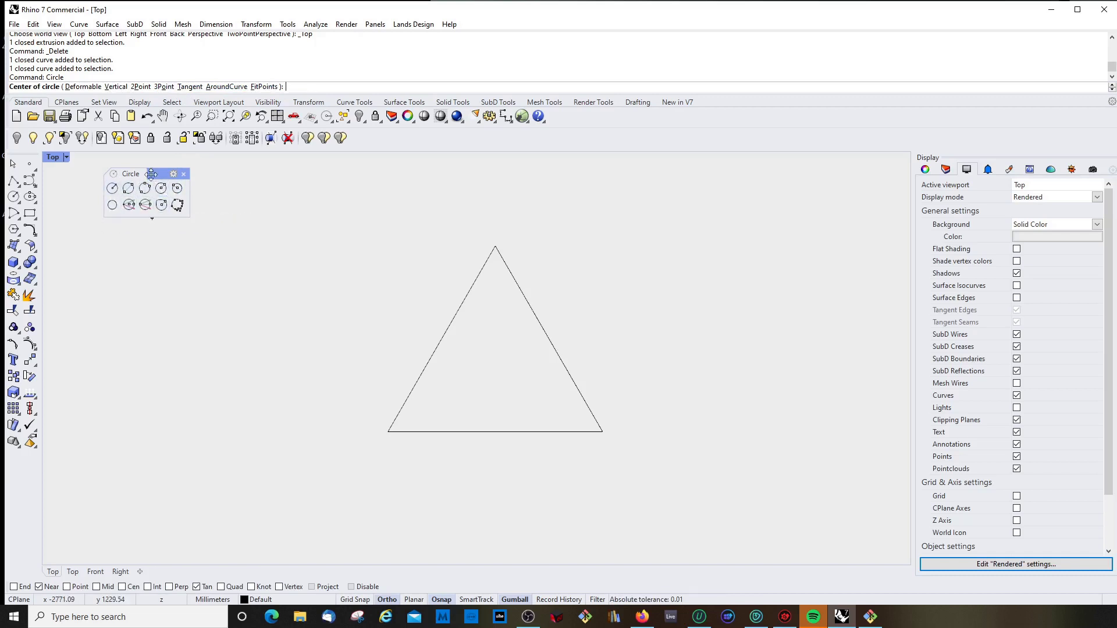
pyautogui.moveTo(154, 174); pyautogui.dragTo(147, 176)
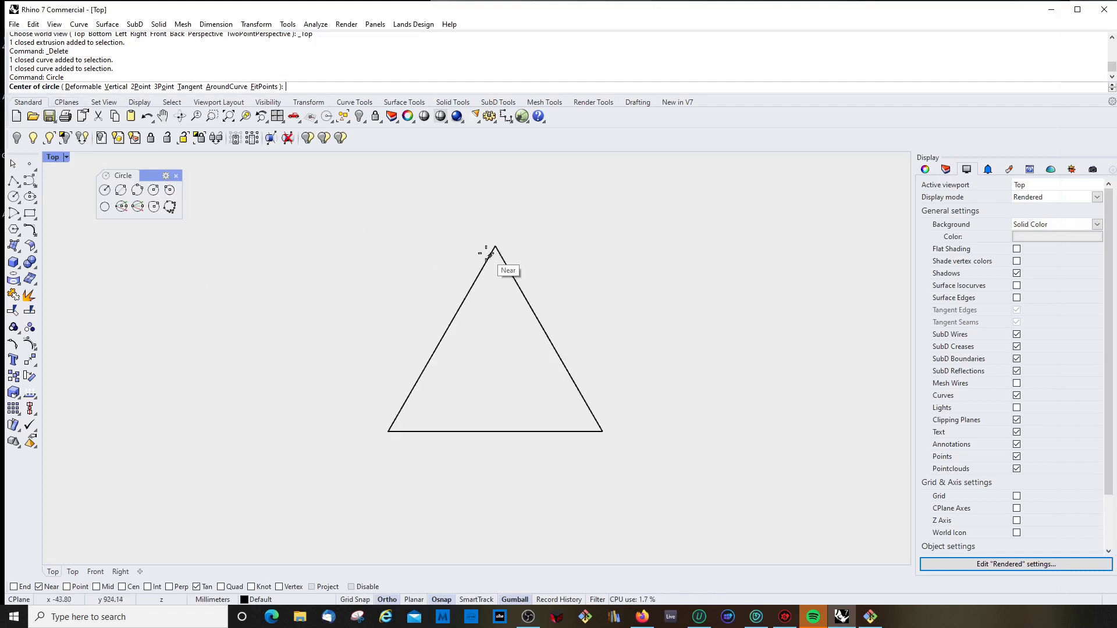
pyautogui.click(13, 586)
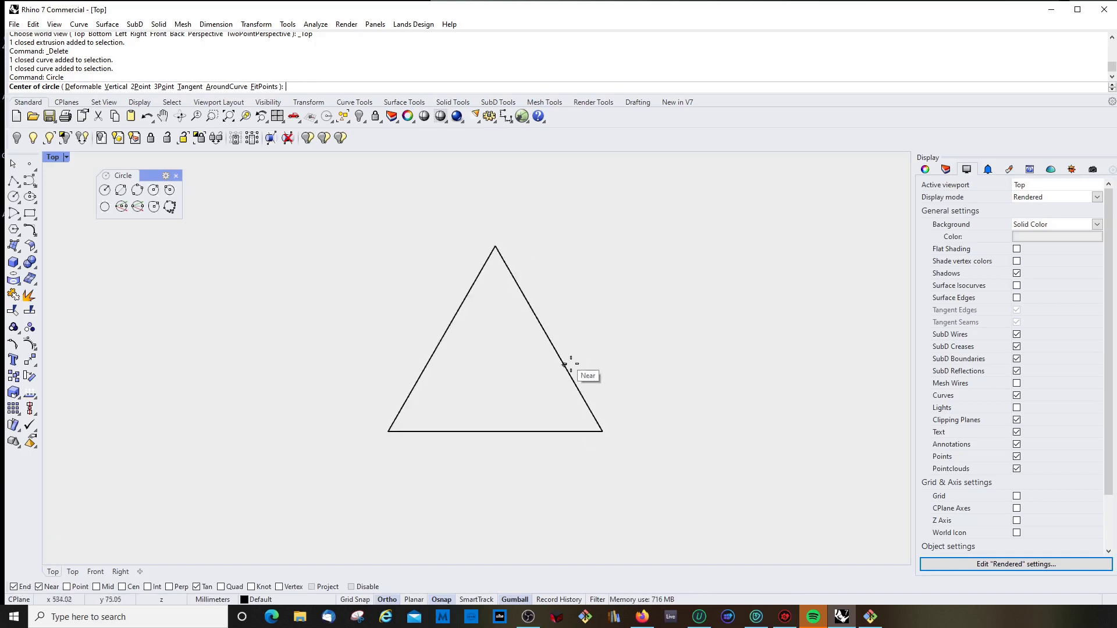
pyautogui.click(495, 242)
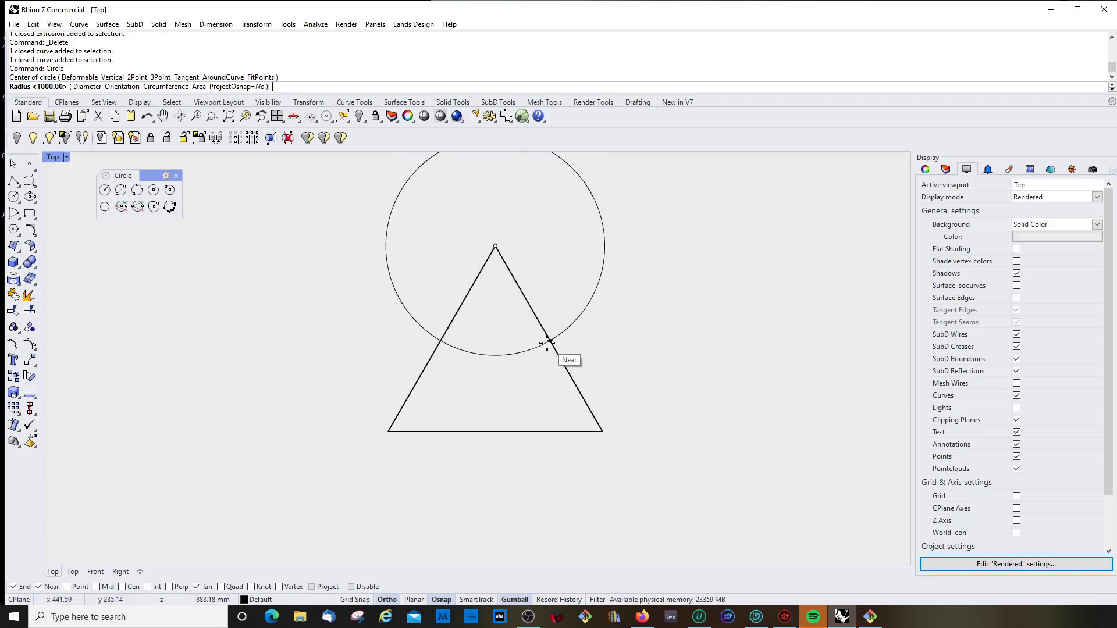
pyautogui.click(97, 586)
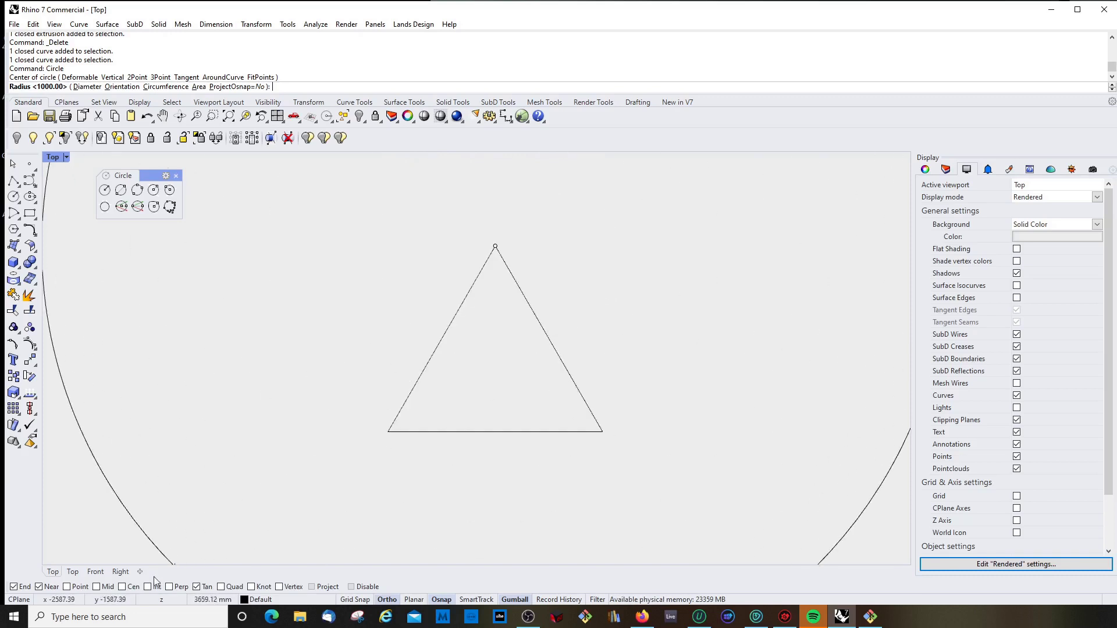
pyautogui.click(550, 340)
pyautogui.scroll(2, 634, 357)
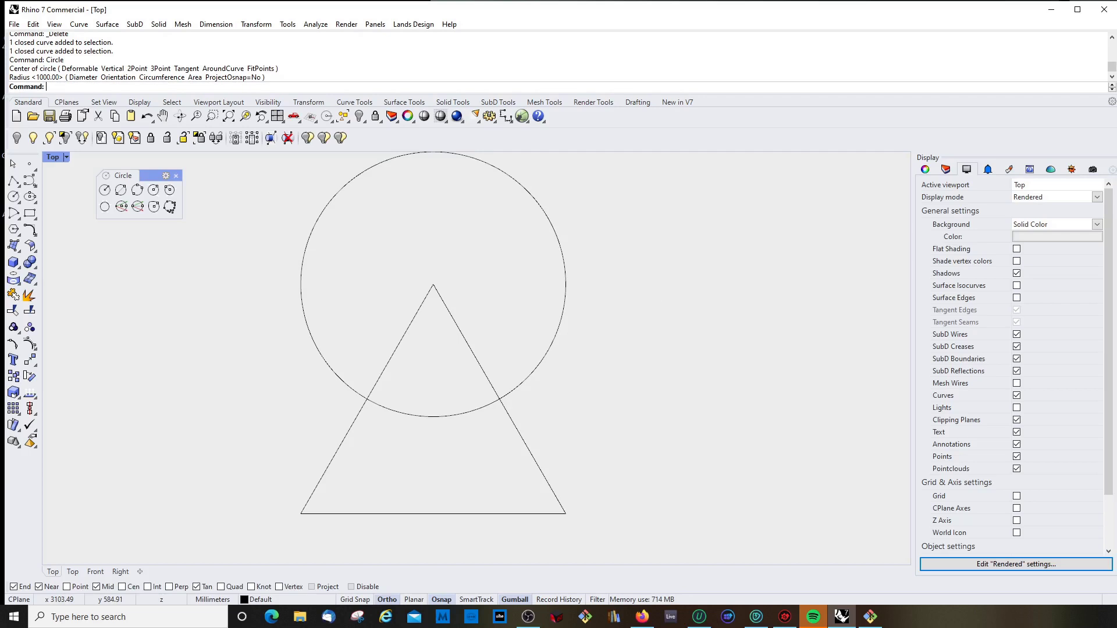
# Set the Top viewport to the Perspective view
pyautogui.click(66, 157)
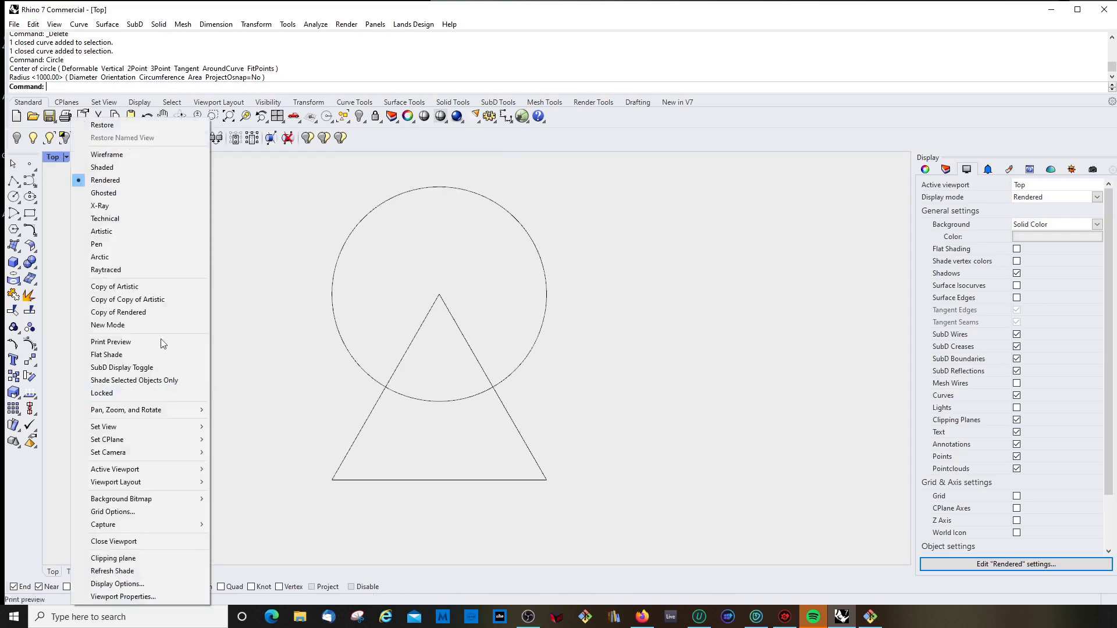
pyautogui.moveTo(162, 427)
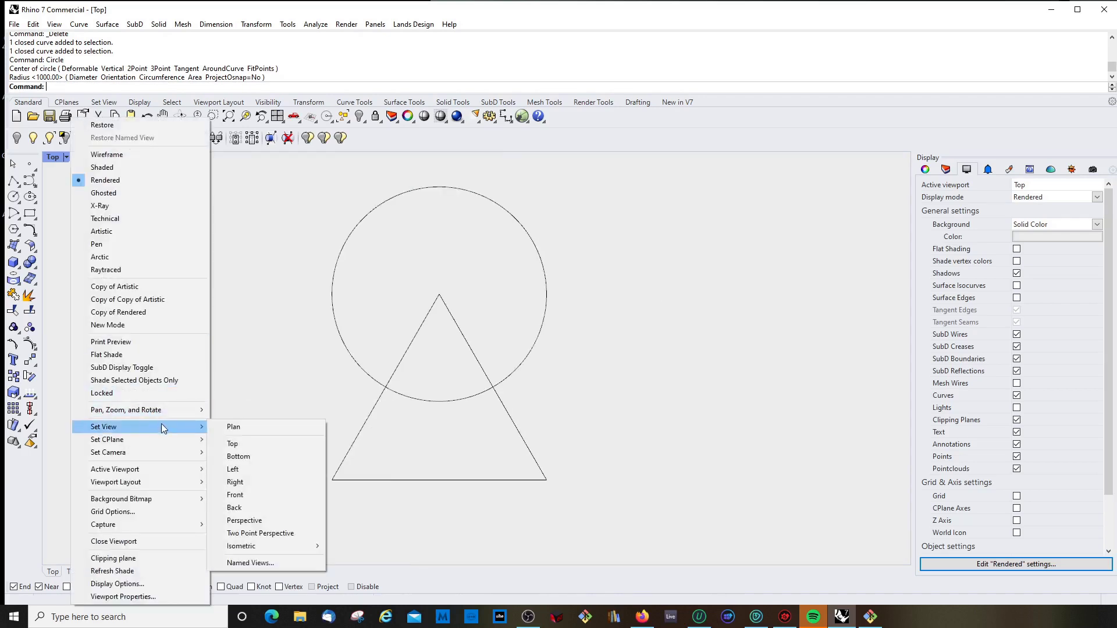
pyautogui.click(250, 520)
pyautogui.scroll(5, 465, 294)
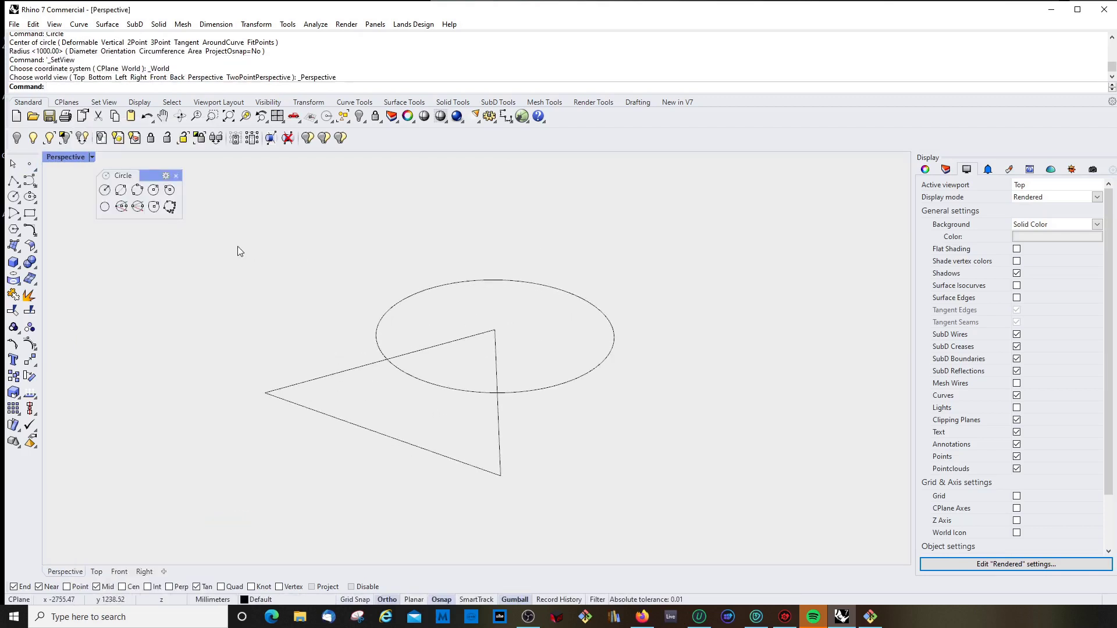
pyautogui.scroll(-3, 237, 246)
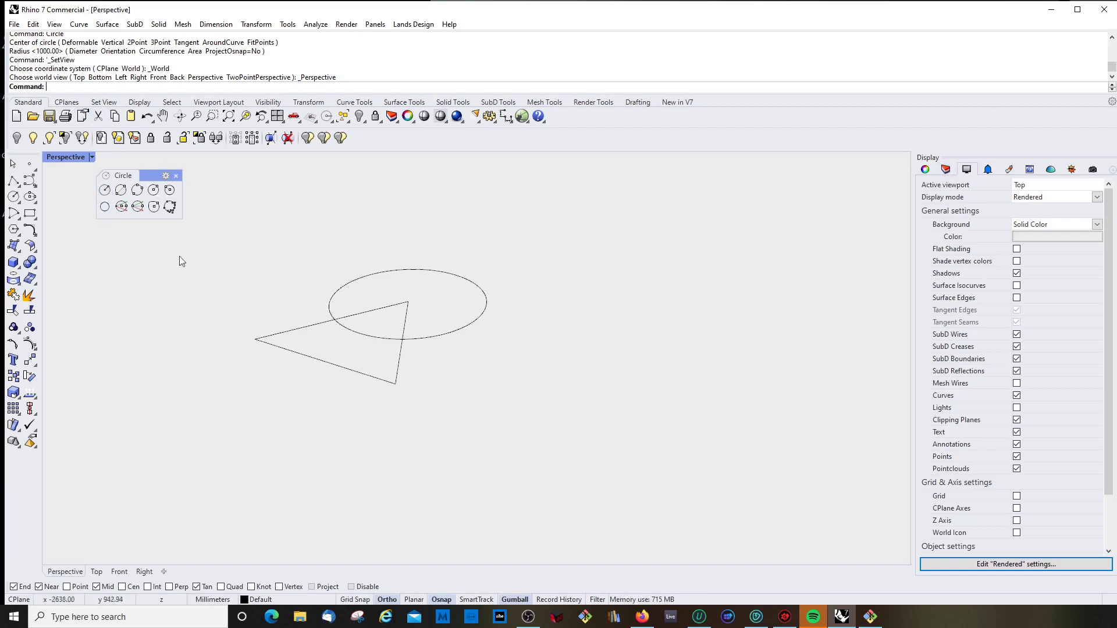
# Set the Perspective viewport's display mode to Shaded
pyautogui.click(60, 158)
pyautogui.click(139, 168)
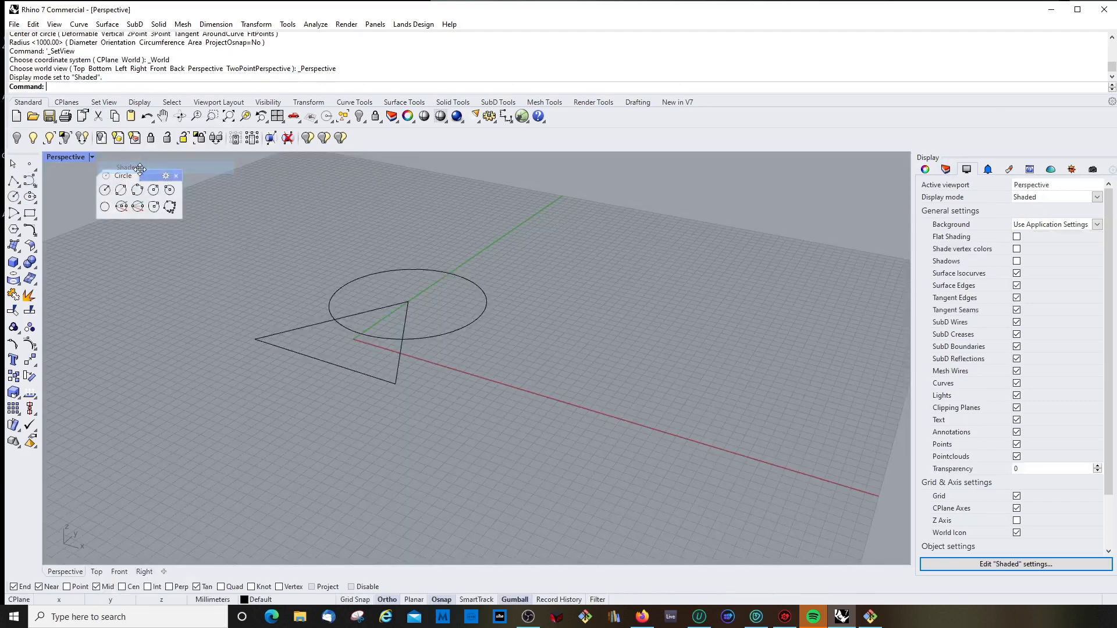
pyautogui.scroll(-5, 396, 395)
pyautogui.scroll(4, 390, 360)
pyautogui.scroll(2, 389, 364)
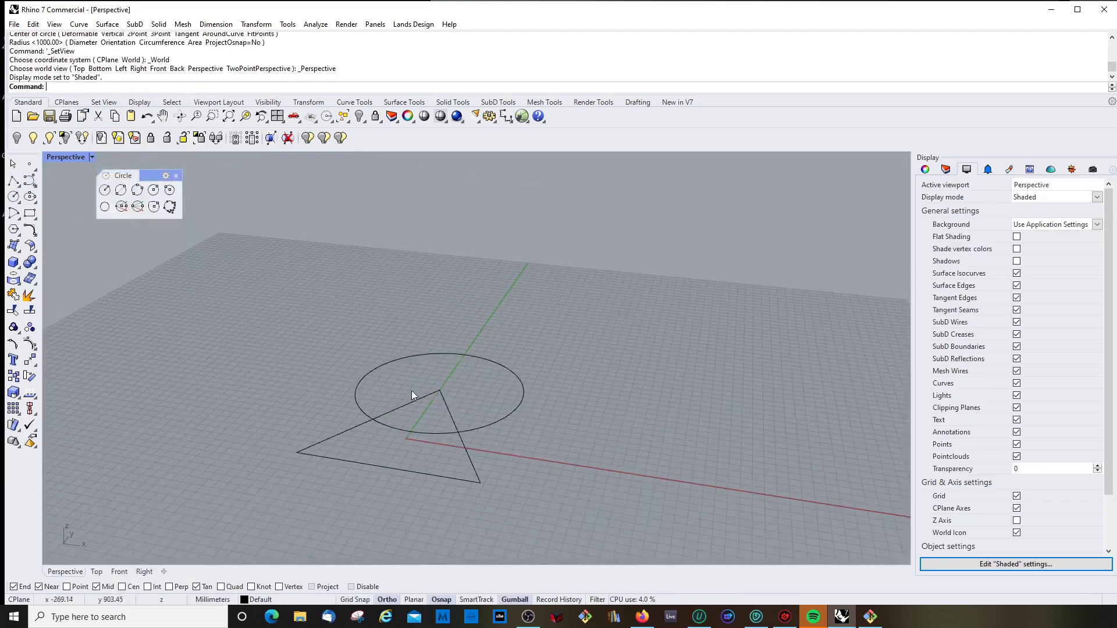
pyautogui.scroll(-5, 410, 390)
pyautogui.moveTo(369, 357); pyautogui.dragTo(392, 394, button='right')
pyautogui.scroll(4, 473, 382)
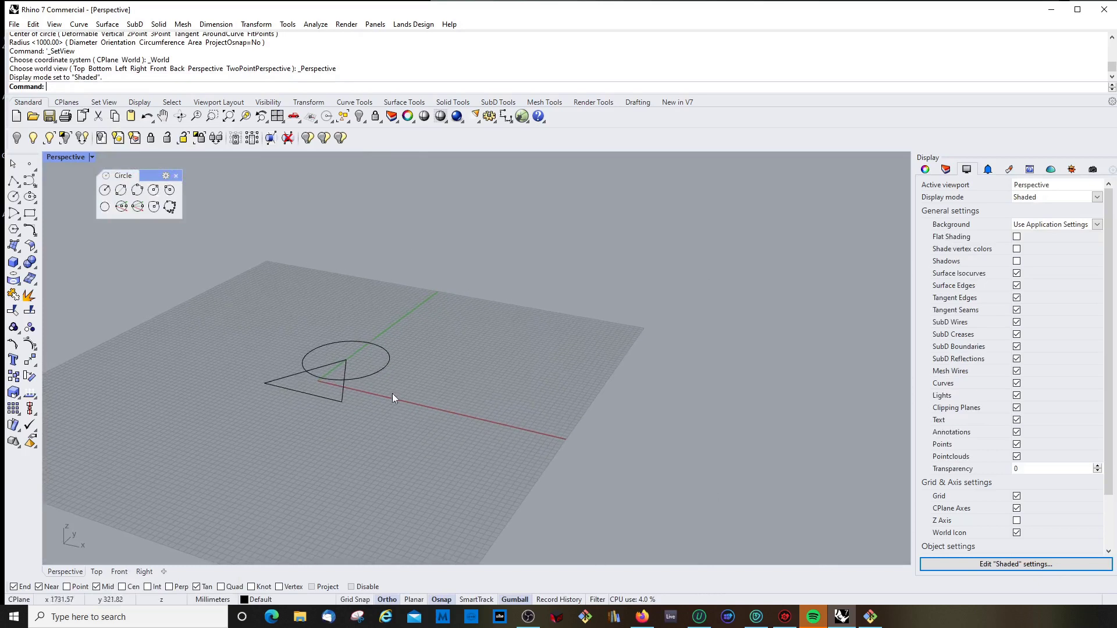
pyautogui.scroll(3, 476, 374)
pyautogui.scroll(-3, 483, 374)
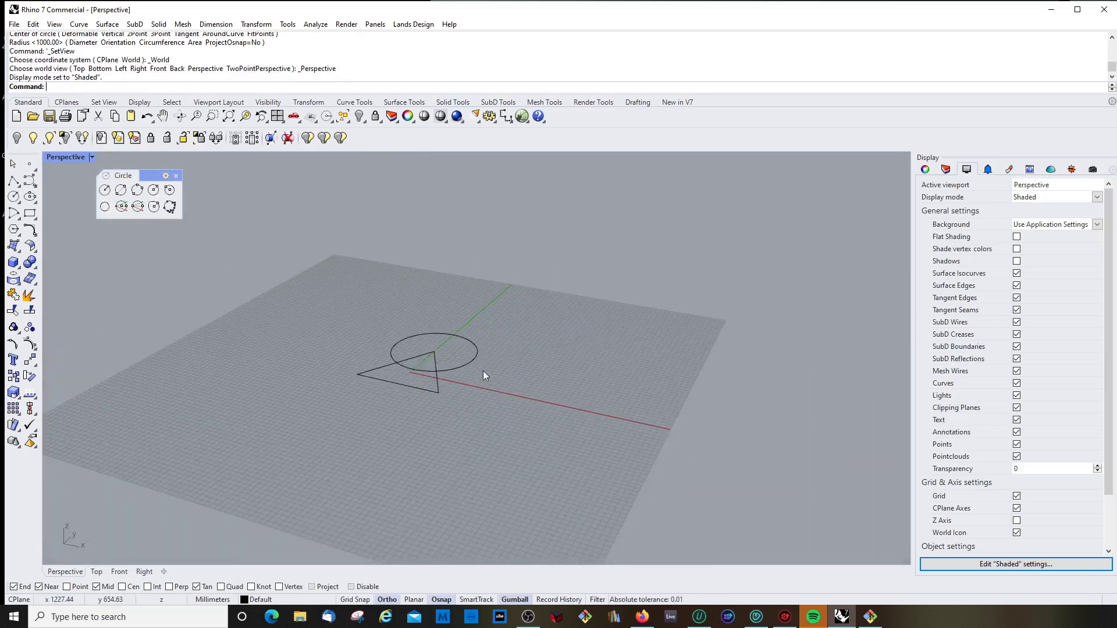
# Set the construction plane to World Top
pyautogui.click(105, 190)
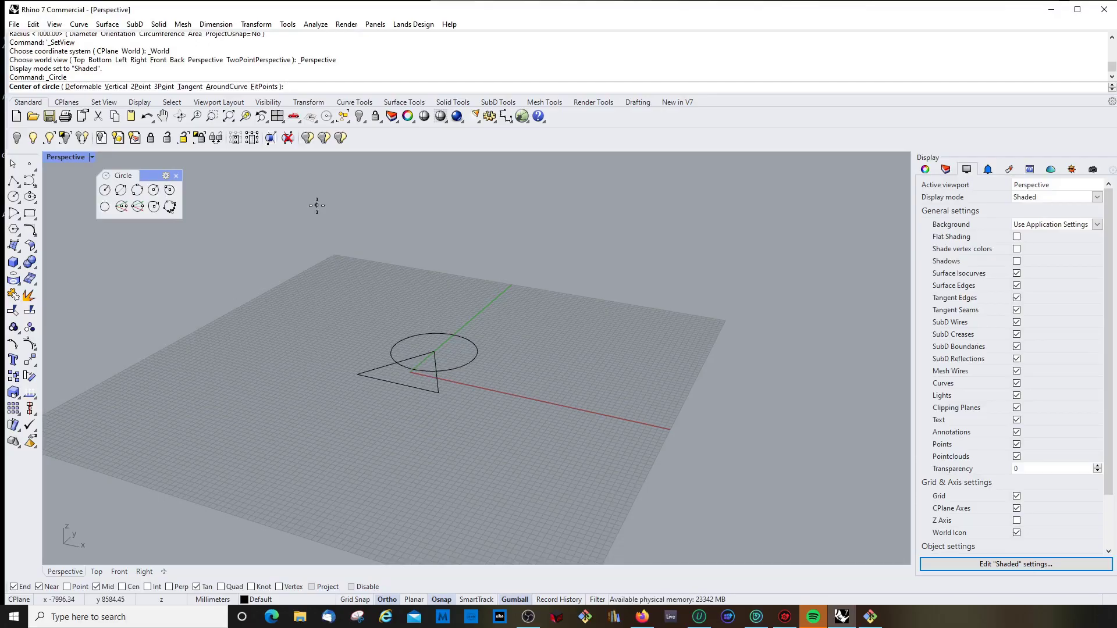
pyautogui.press('Escape')
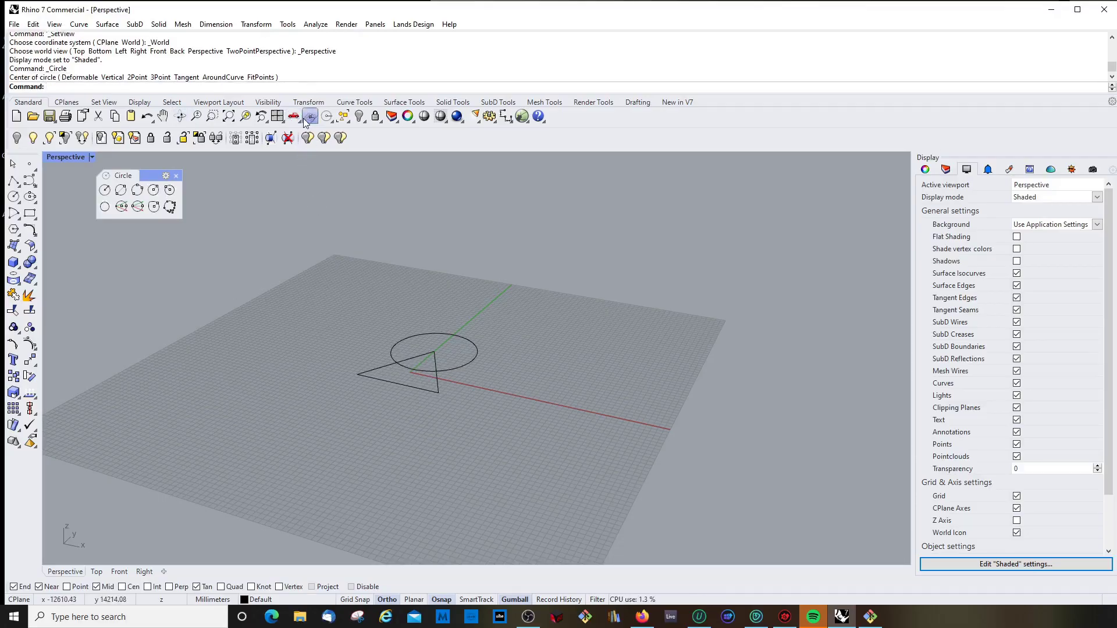
pyautogui.click(304, 119)
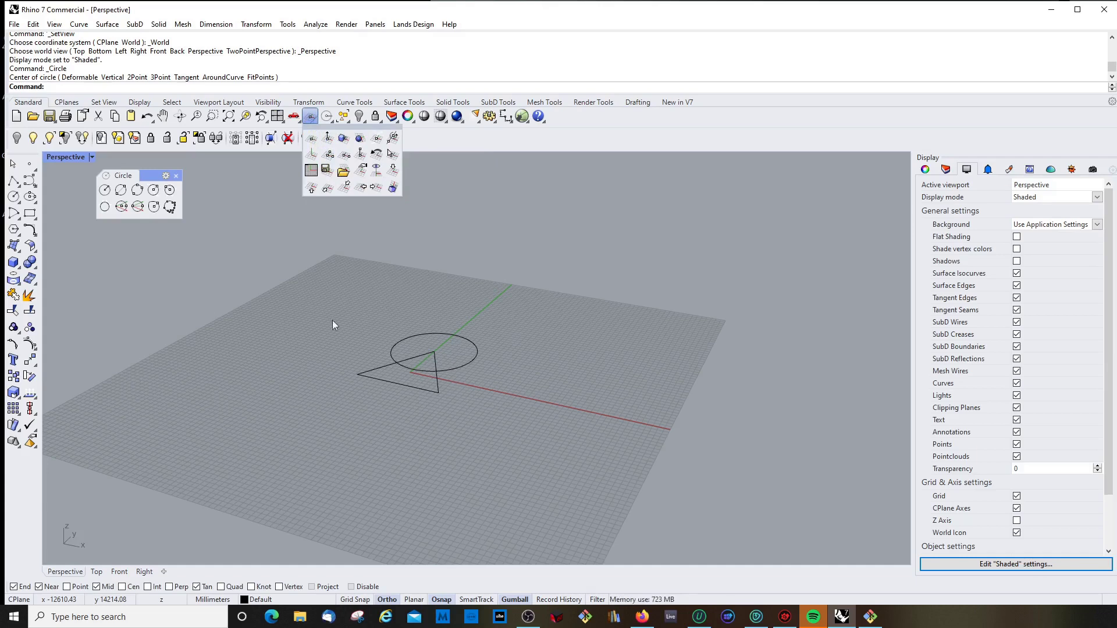
pyautogui.click(376, 169)
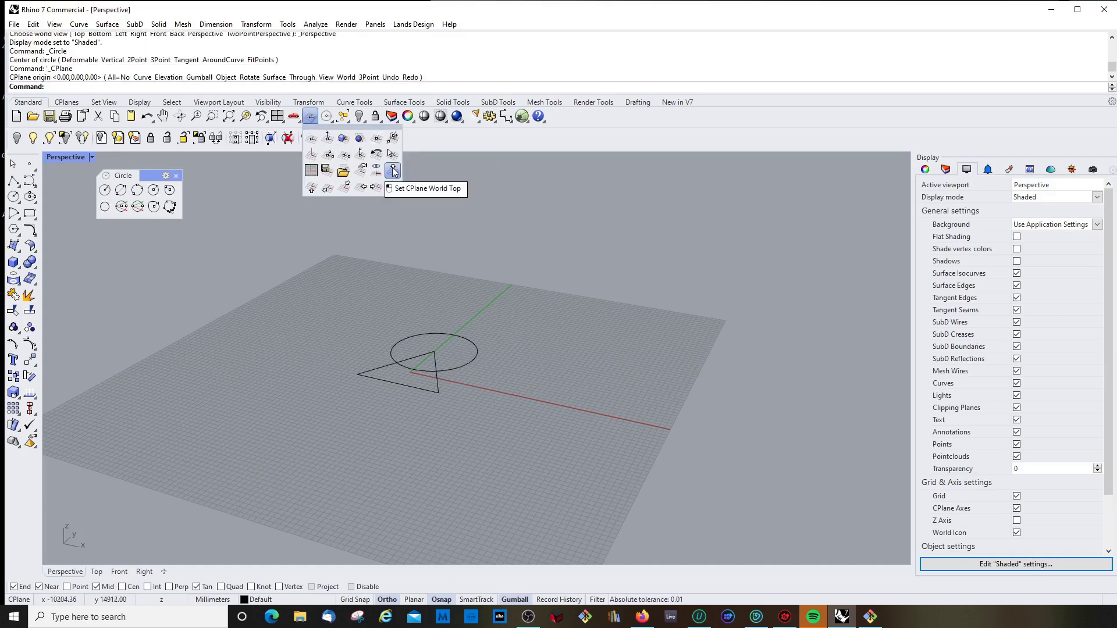
pyautogui.click(394, 171)
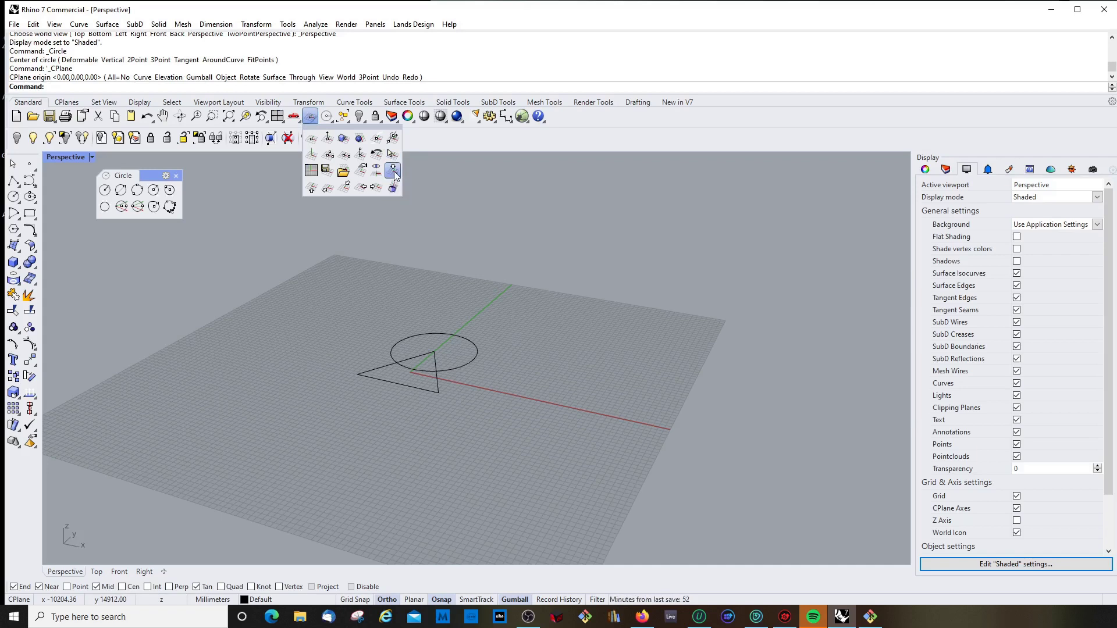
pyautogui.click(394, 170)
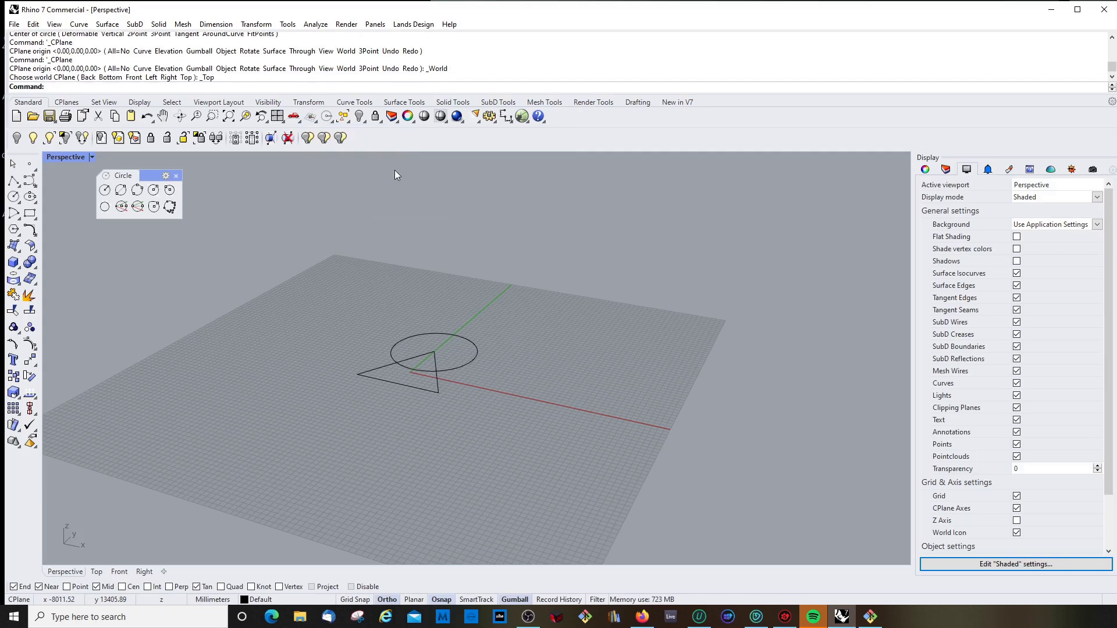
pyautogui.moveTo(616, 333); pyautogui.dragTo(586, 342, button='right')
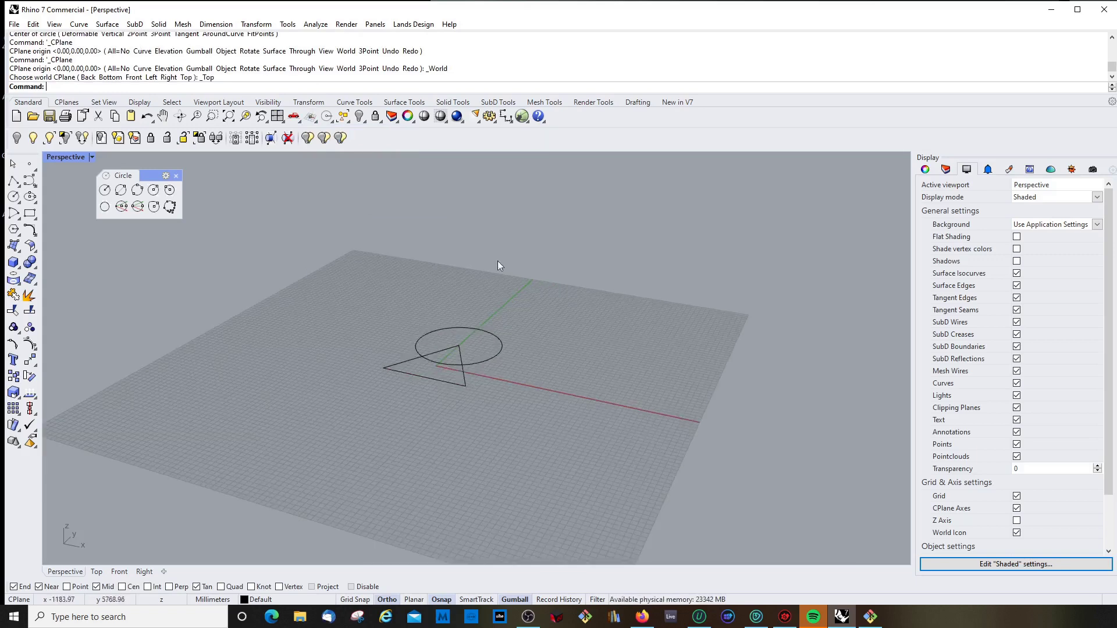
pyautogui.scroll(-1, 453, 444)
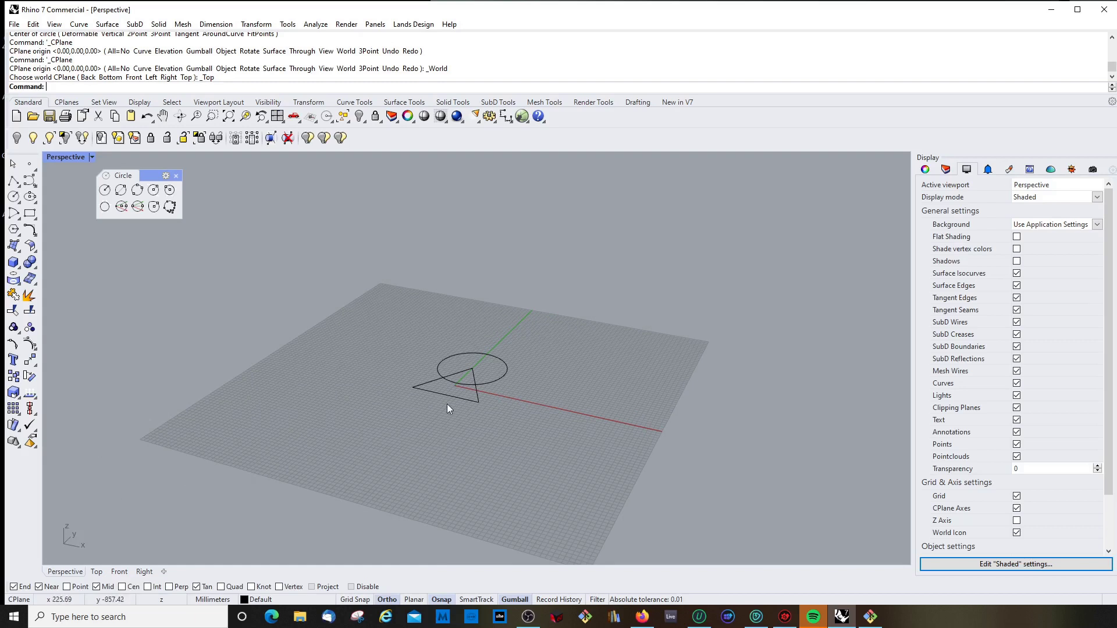
pyautogui.click(310, 116)
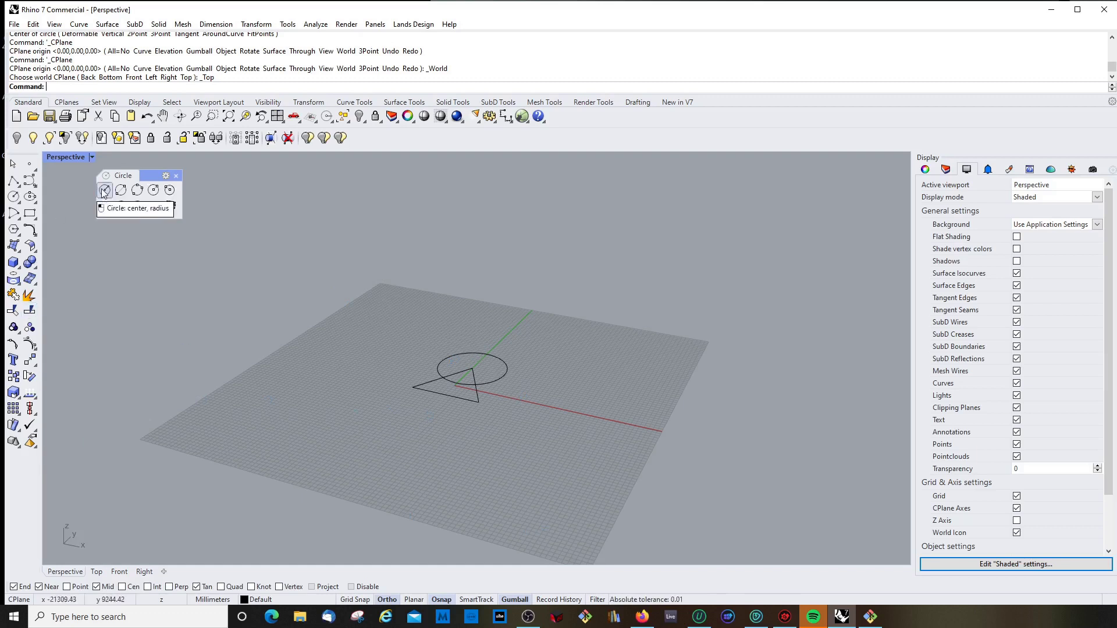
# Try to draw an upright circle centred on the midpoint of a new vertical line, and delete the line
pyautogui.click(13, 183)
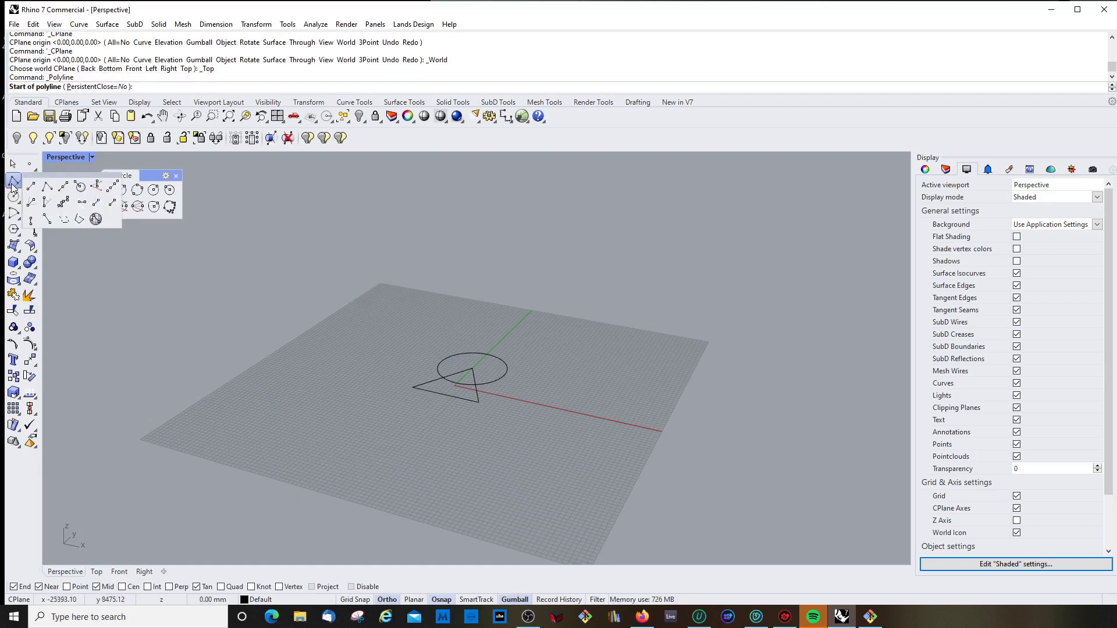
pyautogui.click(95, 186)
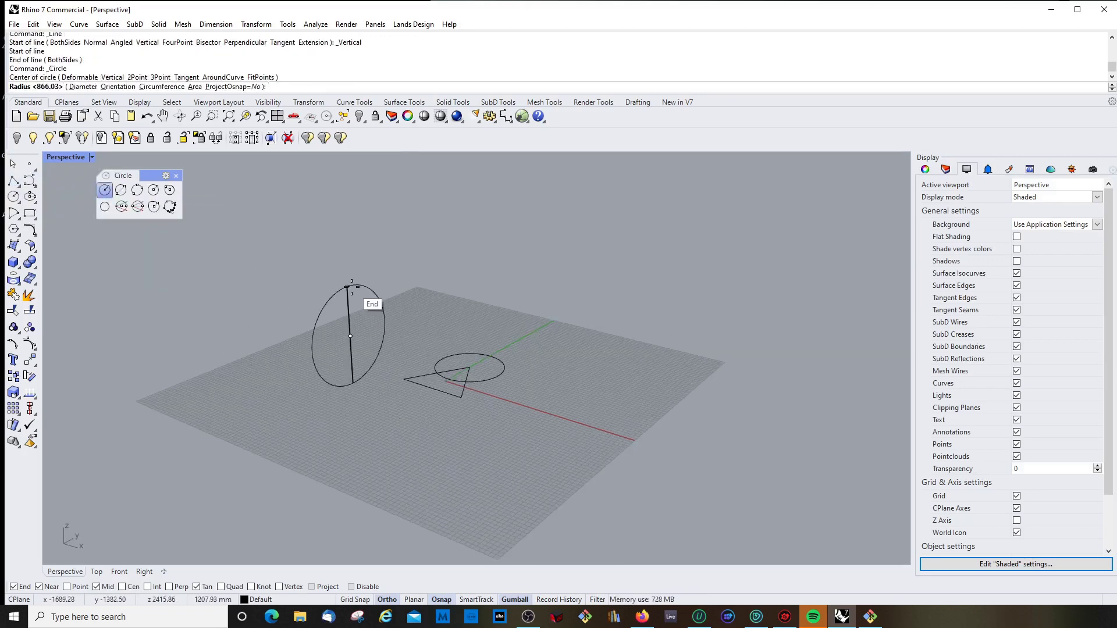
pyautogui.moveTo(347, 286)
pyautogui.mouseDown(button='right')
pyautogui.moveTo(488, 291)
pyautogui.moveTo(569, 267)
pyautogui.moveTo(351, 280)
pyautogui.mouseUp(button='right')
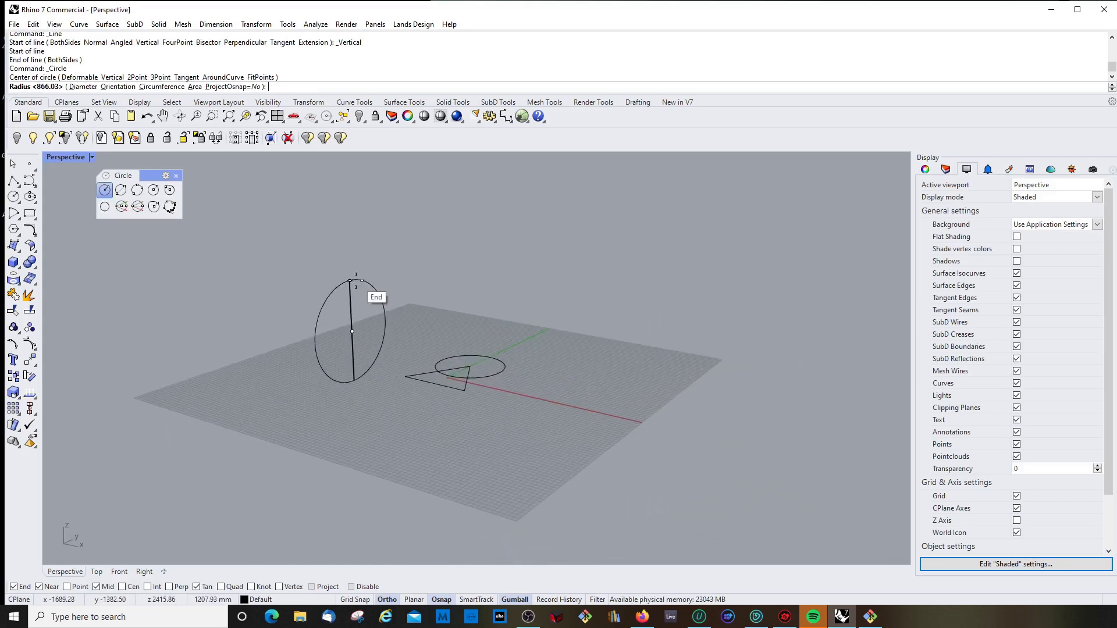
pyautogui.press('Escape')
pyautogui.click(353, 298)
pyautogui.press('Delete')
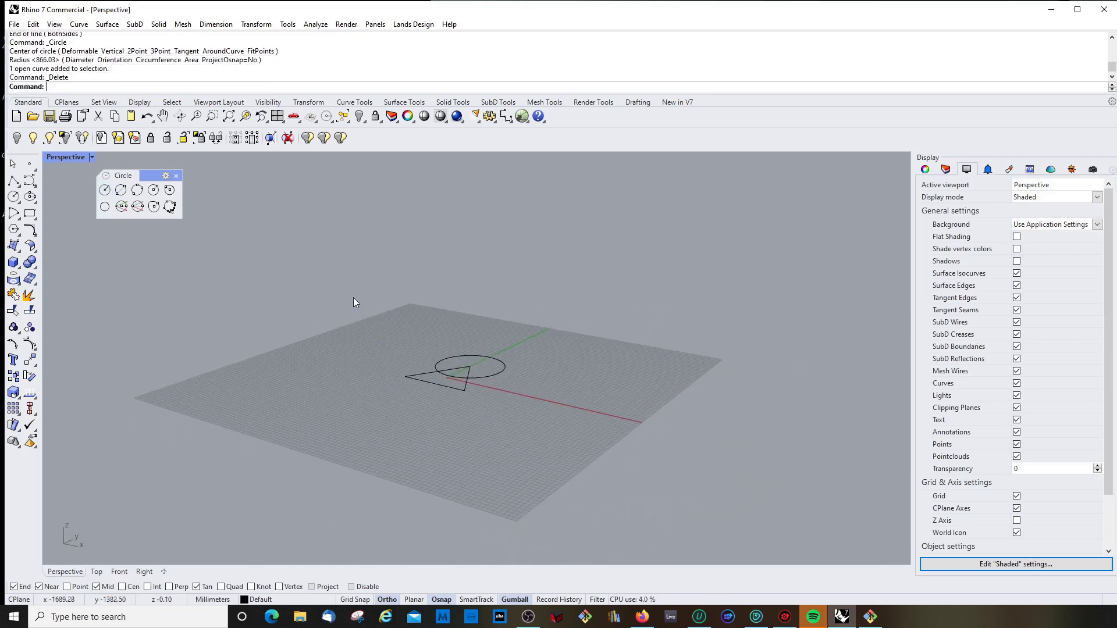
# Draw a circle with the Vertical option on the empty ground beside the triangle and delete it
pyautogui.scroll(3, 353, 294)
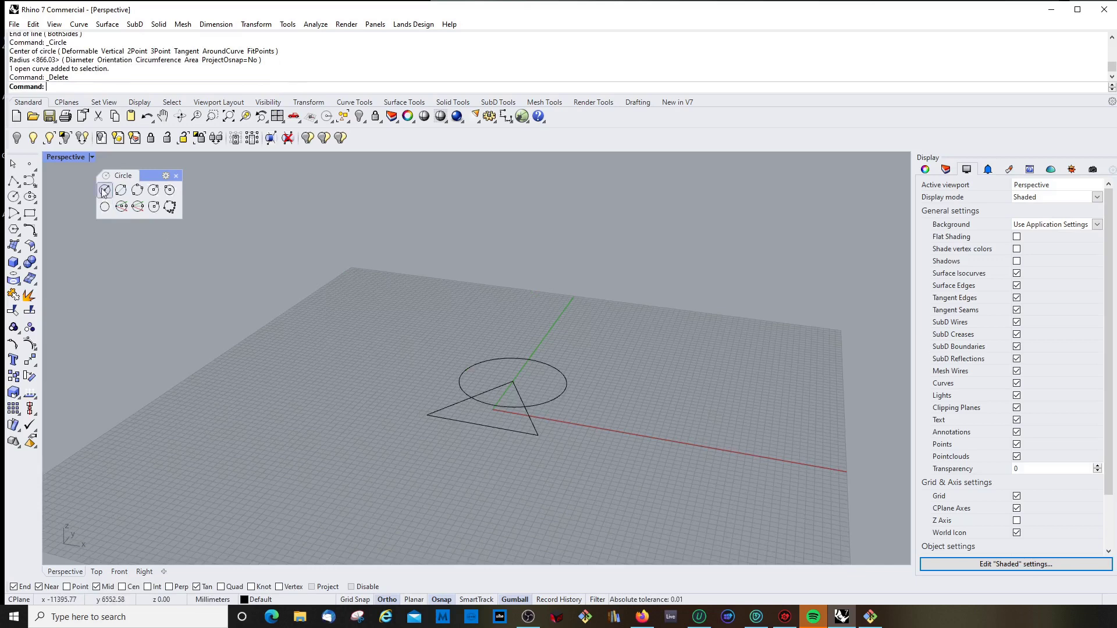
pyautogui.click(105, 191)
pyautogui.write('v')
pyautogui.press('Return')
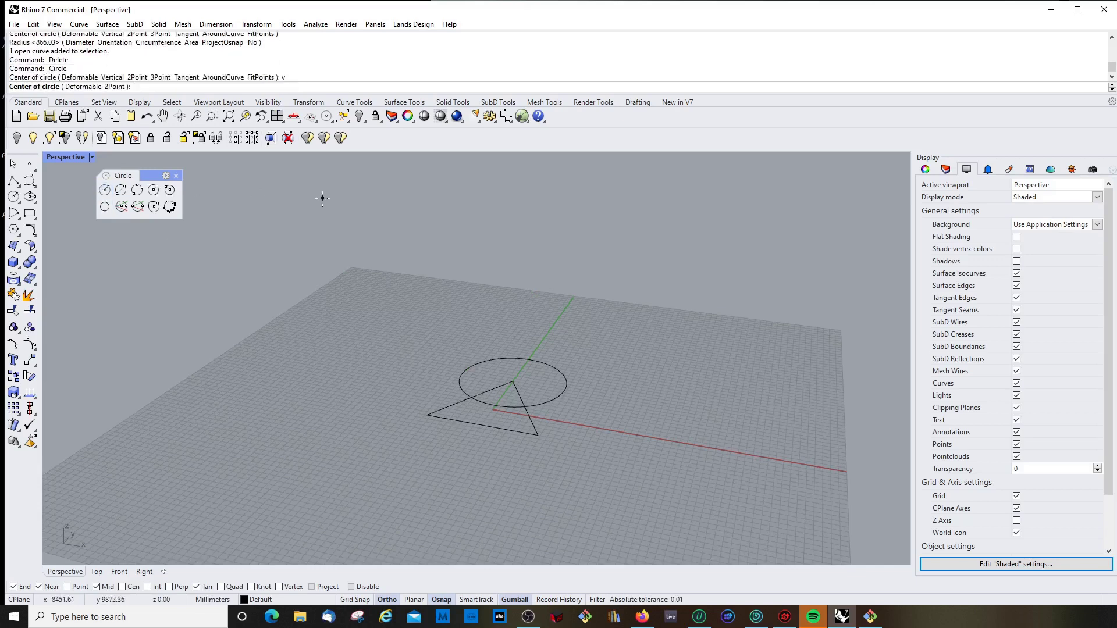
pyautogui.click(402, 374)
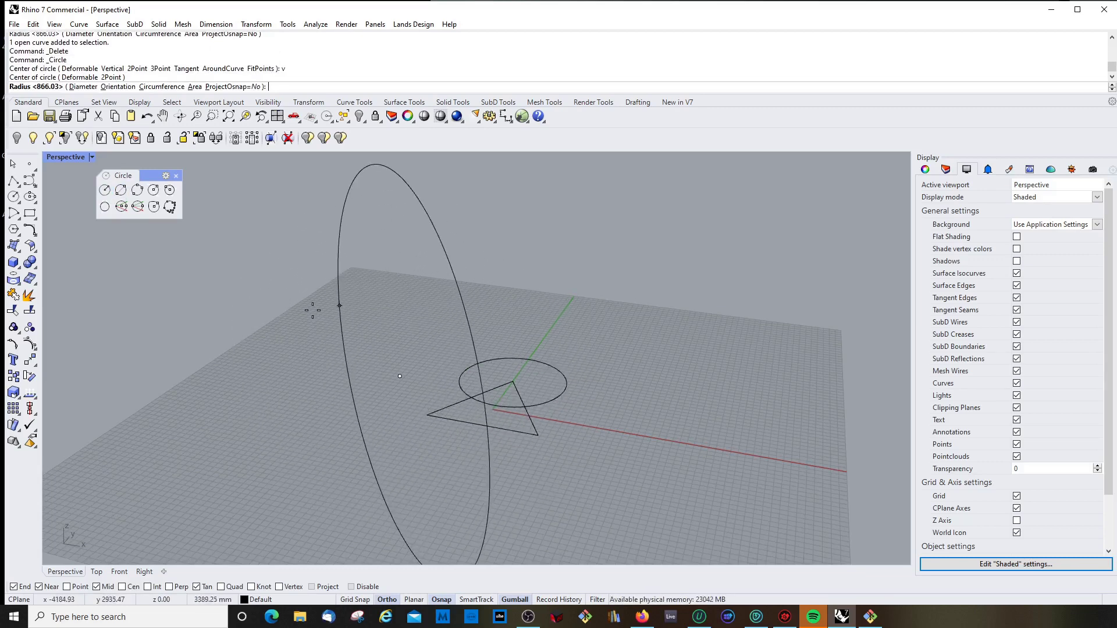
pyautogui.click(424, 312)
pyautogui.scroll(3, 479, 261)
pyautogui.click(477, 260)
pyautogui.press('Delete')
# Draw a circle with the Vertical option, centred on the triangle's apex and with its radius reaching the flat circle
pyautogui.press('Return')
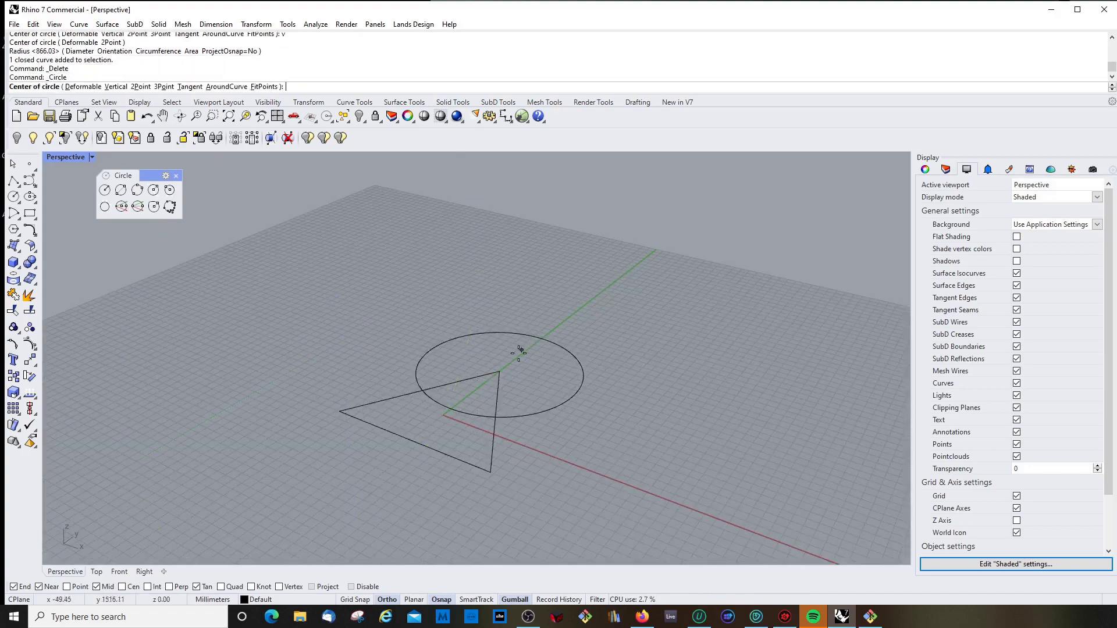
pyautogui.write('v')
pyautogui.press('Return')
pyautogui.click(499, 370)
pyautogui.click(526, 349)
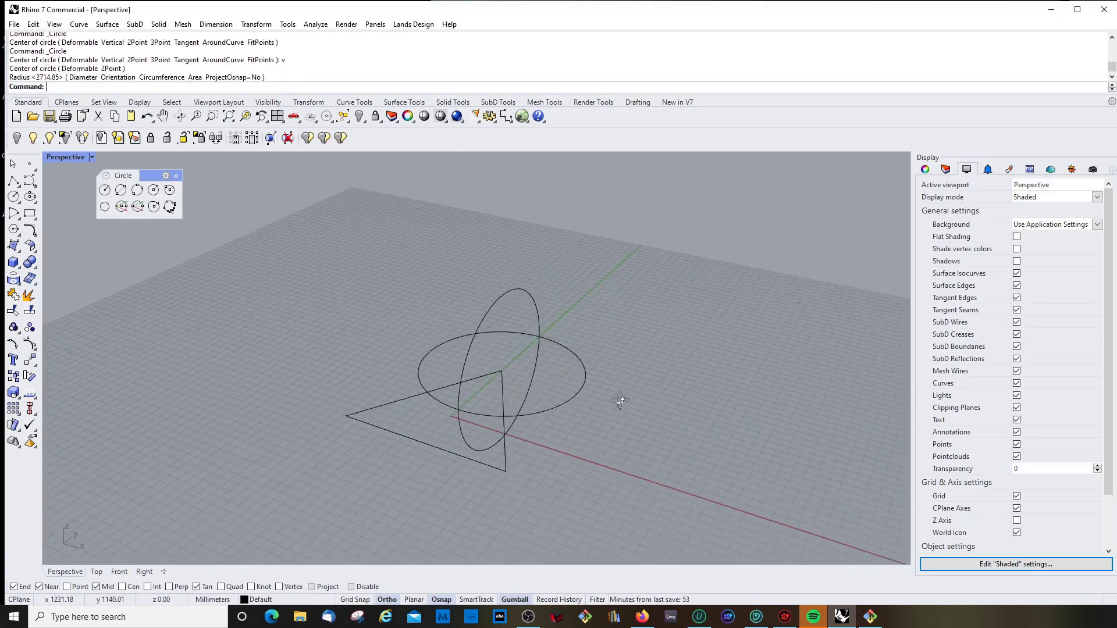
# Examine the flat and vertical circles around the triangle from several viewing angles, with all four curves selected and deselected
pyautogui.scroll(3, 489, 326)
pyautogui.moveTo(489, 325)
pyautogui.mouseDown(button='right')
pyautogui.moveTo(483, 291)
pyautogui.moveTo(476, 314)
pyautogui.mouseUp(button='right')
pyautogui.scroll(-3, 477, 314)
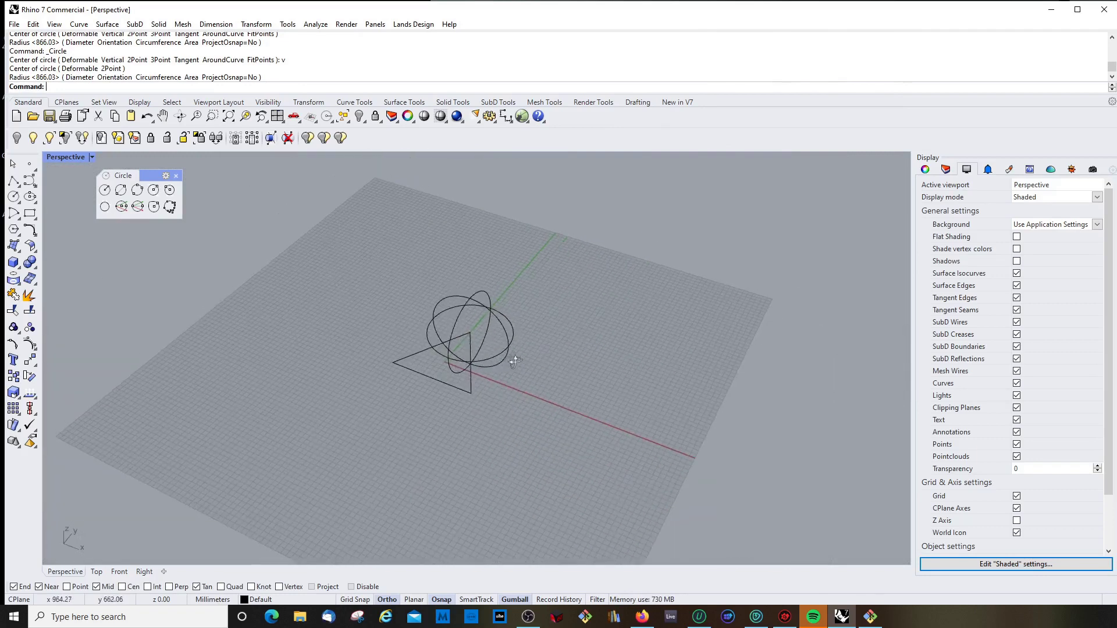
pyautogui.moveTo(529, 402); pyautogui.dragTo(586, 427)
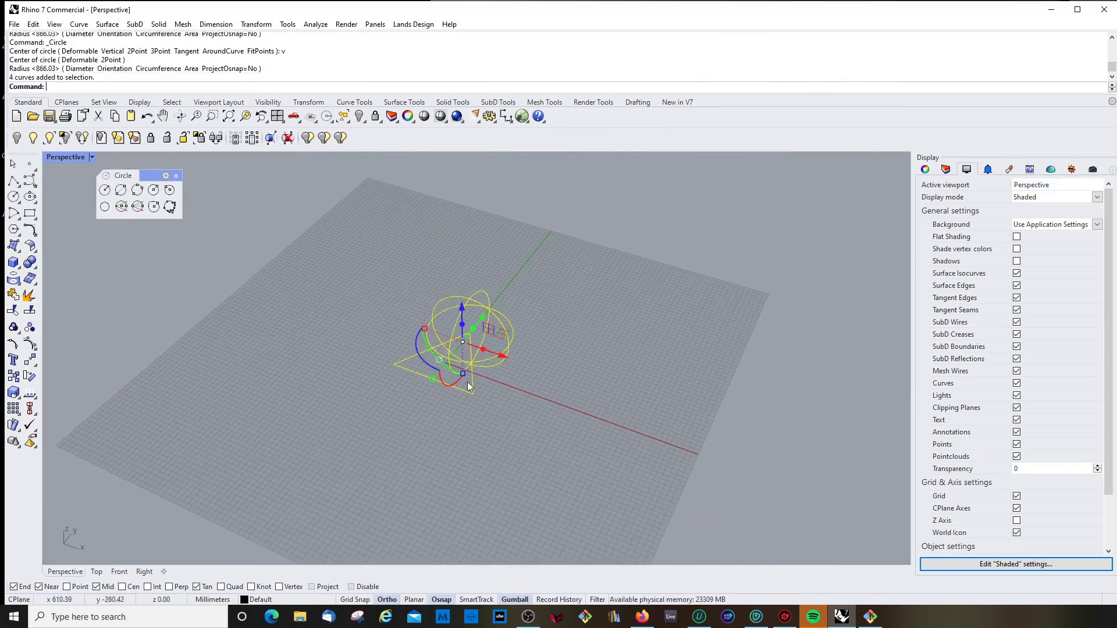
pyautogui.scroll(5, 530, 309)
pyautogui.scroll(-2, 603, 277)
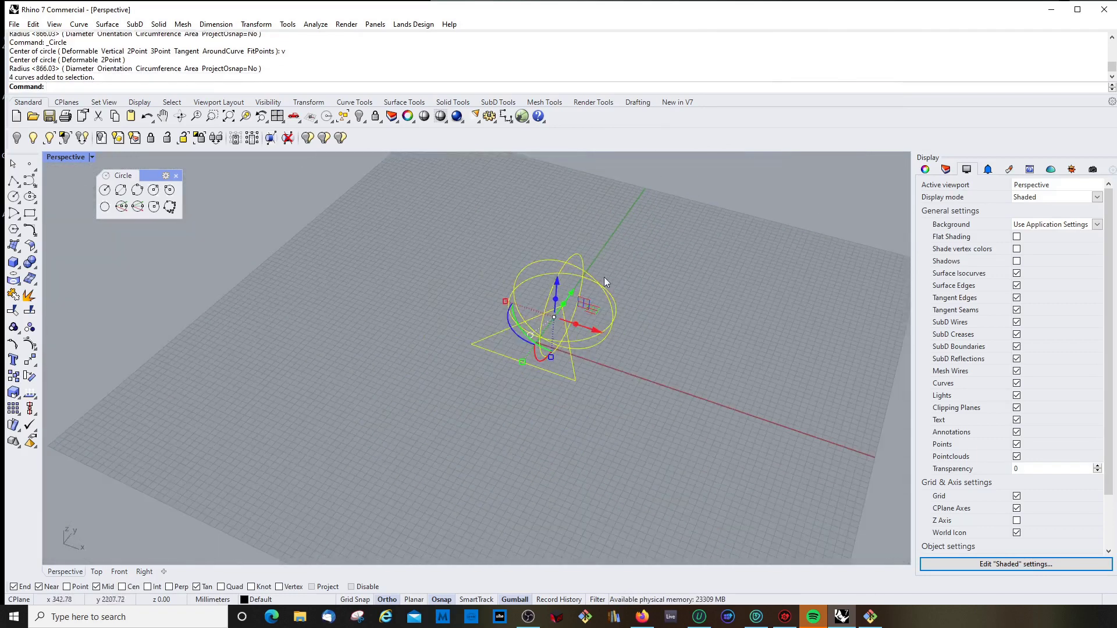
pyautogui.click(500, 295)
pyautogui.scroll(2, 556, 281)
pyautogui.scroll(-2, 500, 285)
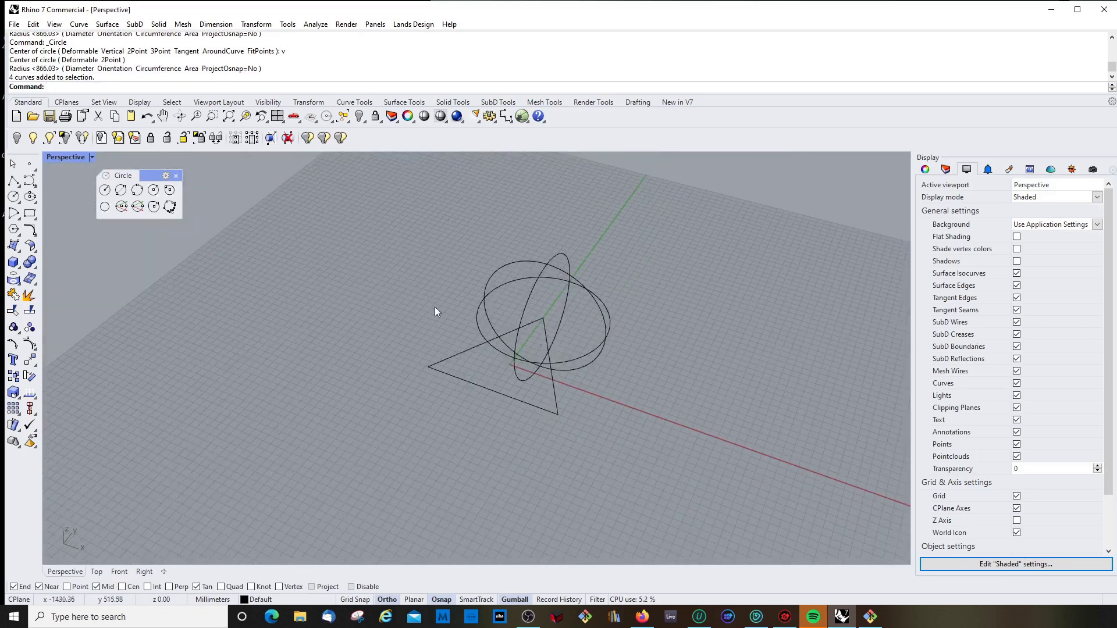
pyautogui.scroll(2, 521, 315)
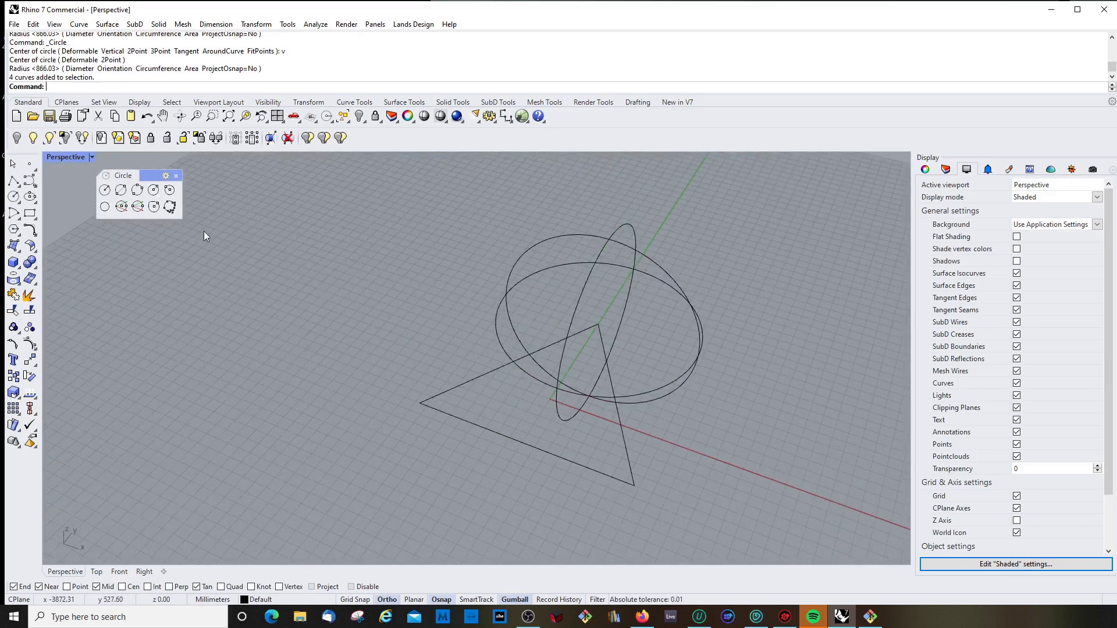
# Draw a flat circle by centre and radius, about 895 mm in radius, on the empty ground beside the triangle
pyautogui.click(104, 191)
pyautogui.click(272, 323)
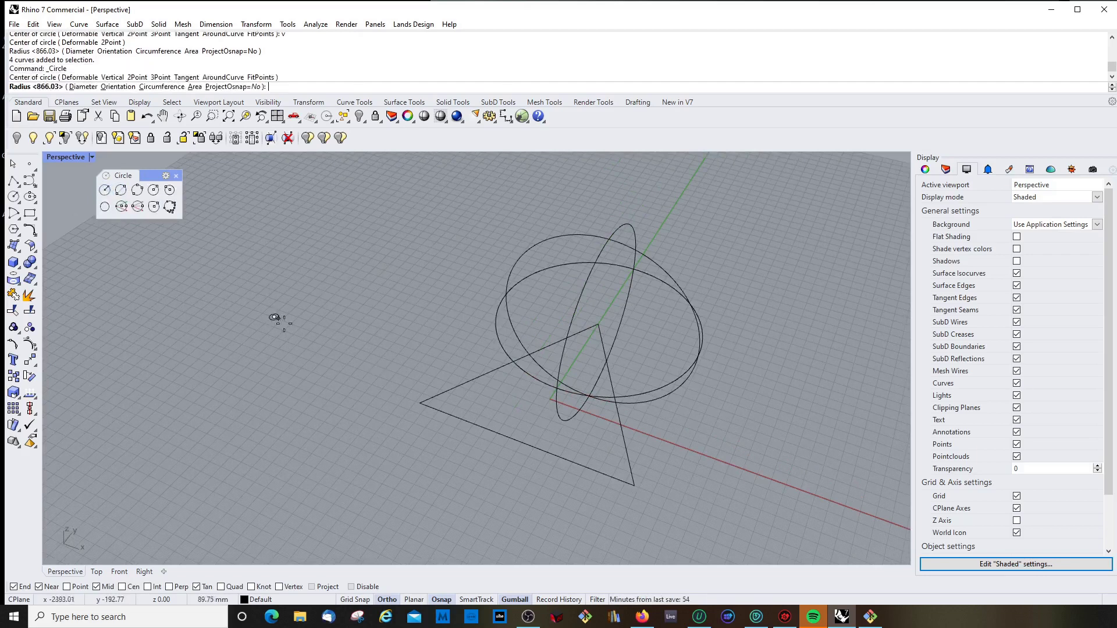
pyautogui.click(347, 370)
# Inspect the control points of the standalone circle beside the triangle
pyautogui.moveTo(413, 282); pyautogui.dragTo(382, 272, button='right')
pyautogui.click(382, 271)
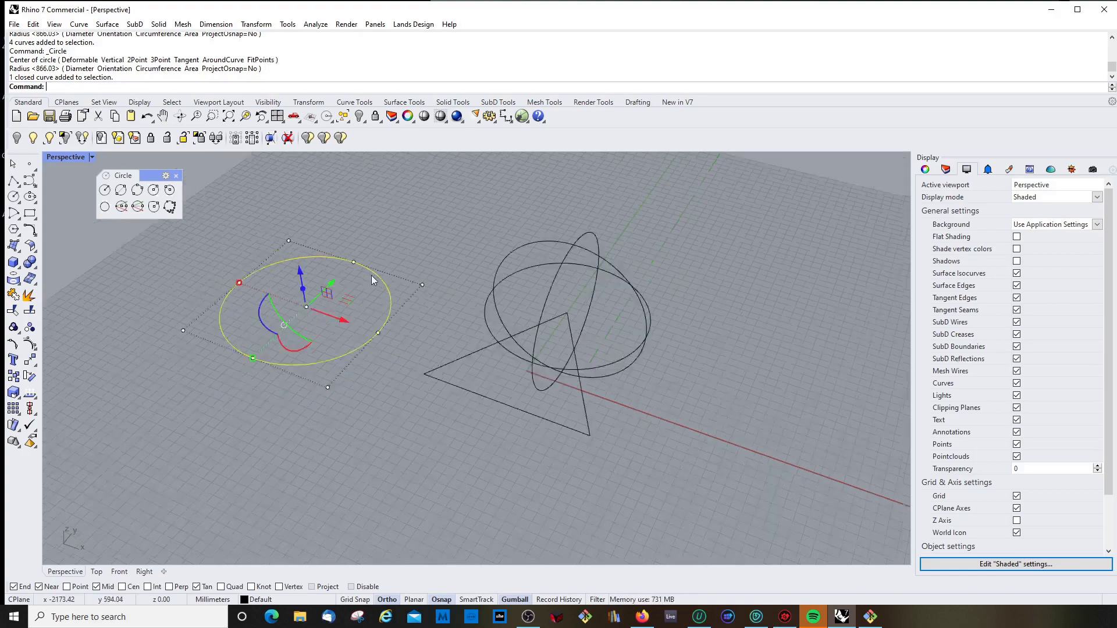
pyautogui.scroll(-2, 372, 275)
pyautogui.press('Escape')
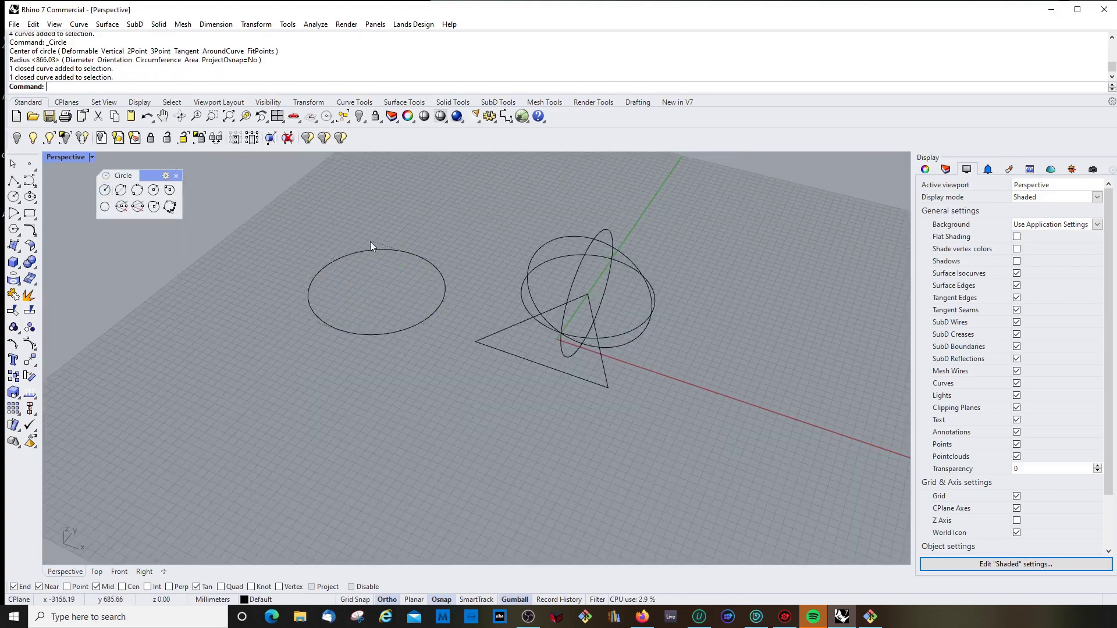
pyautogui.click(374, 247)
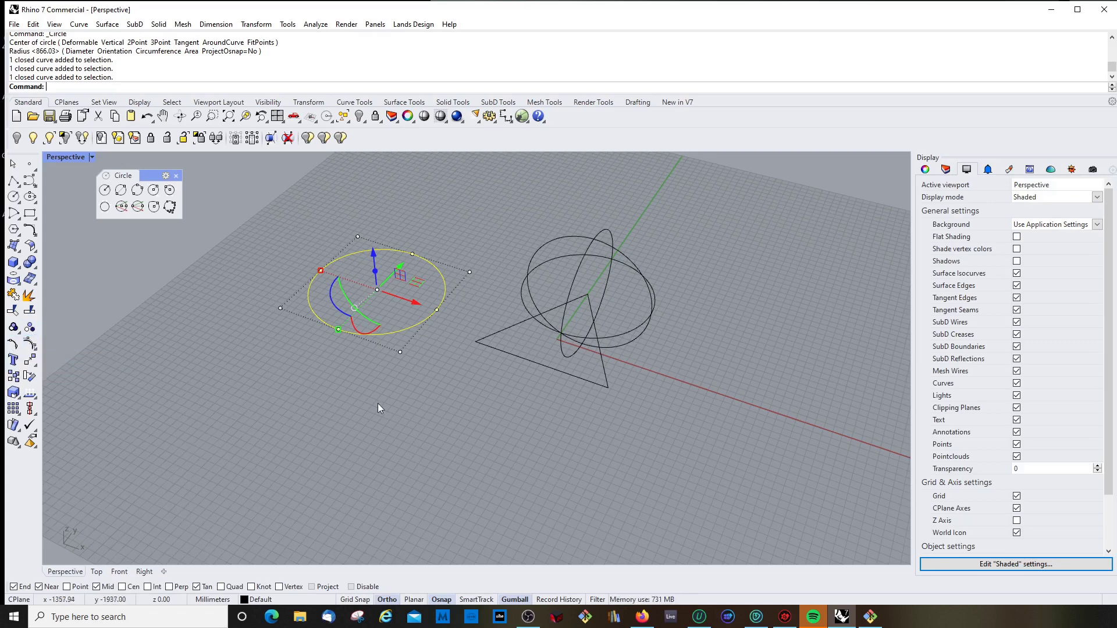
pyautogui.click(361, 336)
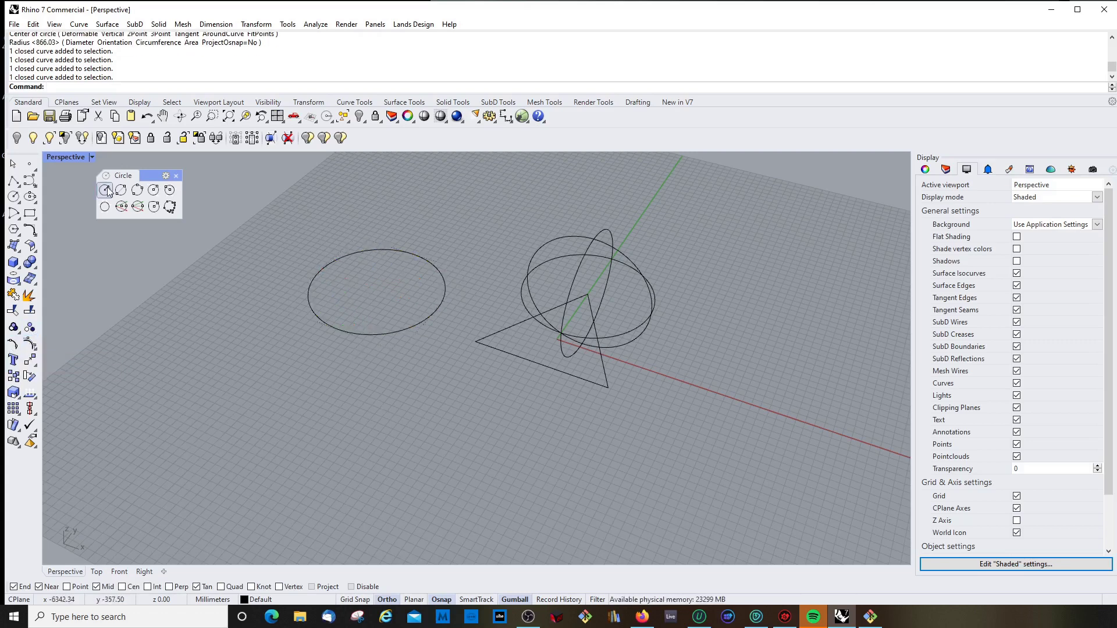
# Draw a circle with the Deformable option on the empty ground near the standalone circle
pyautogui.click(104, 190)
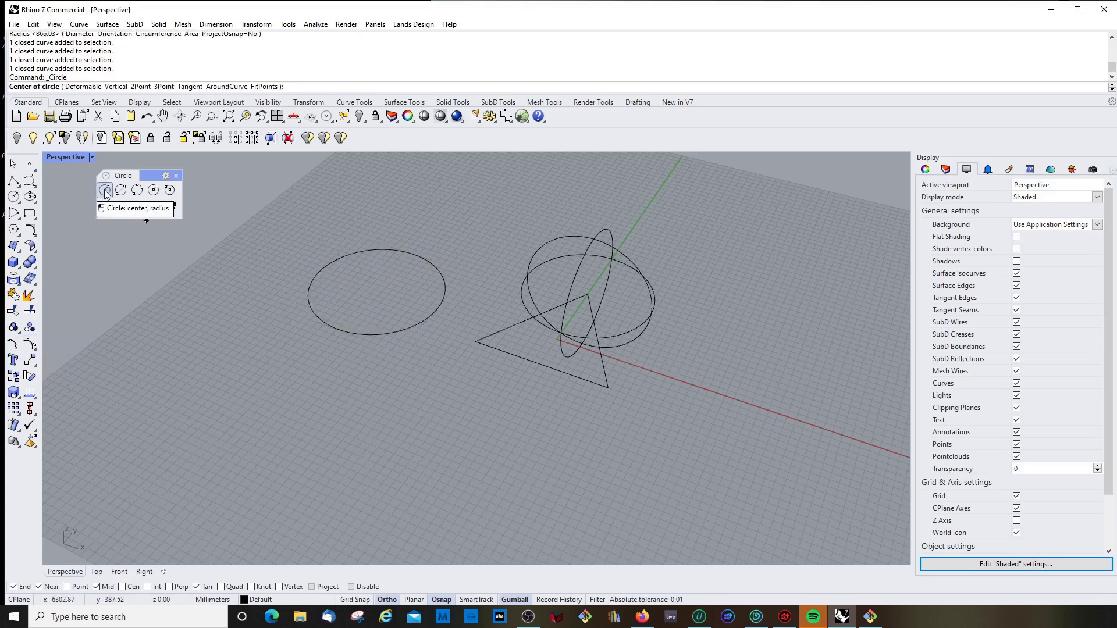
pyautogui.click(105, 190)
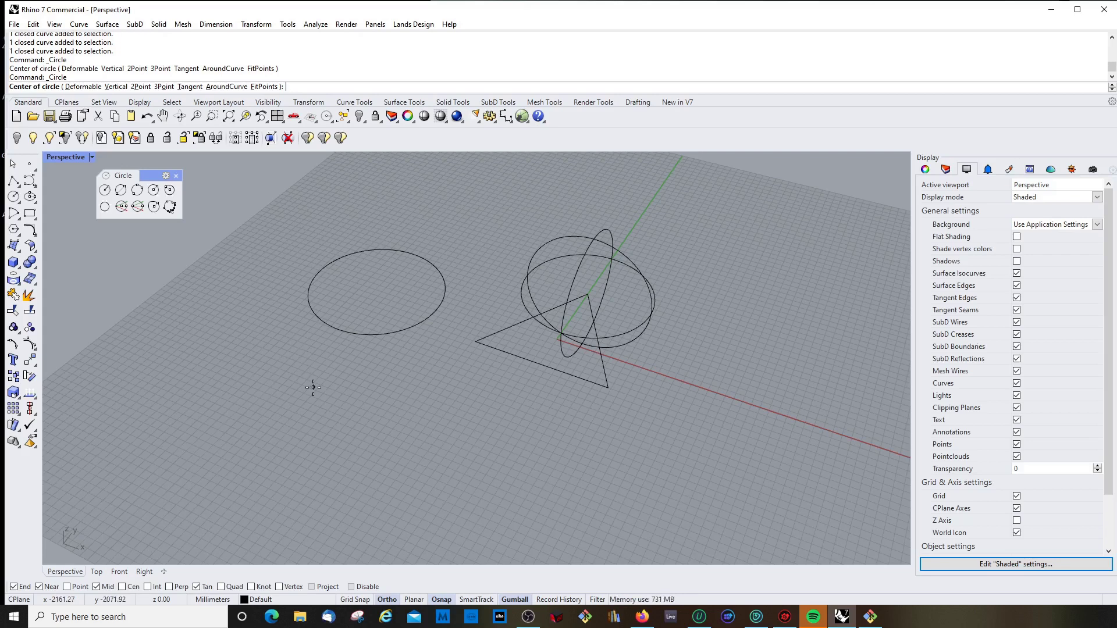
pyautogui.write('d')
pyautogui.press('Return')
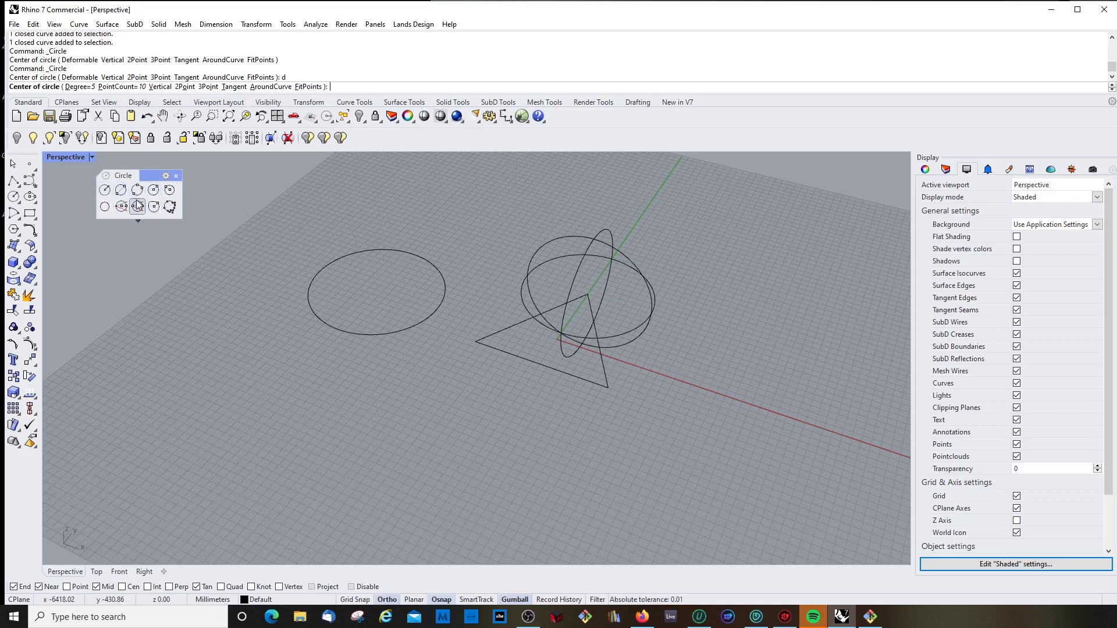
pyautogui.click(264, 383)
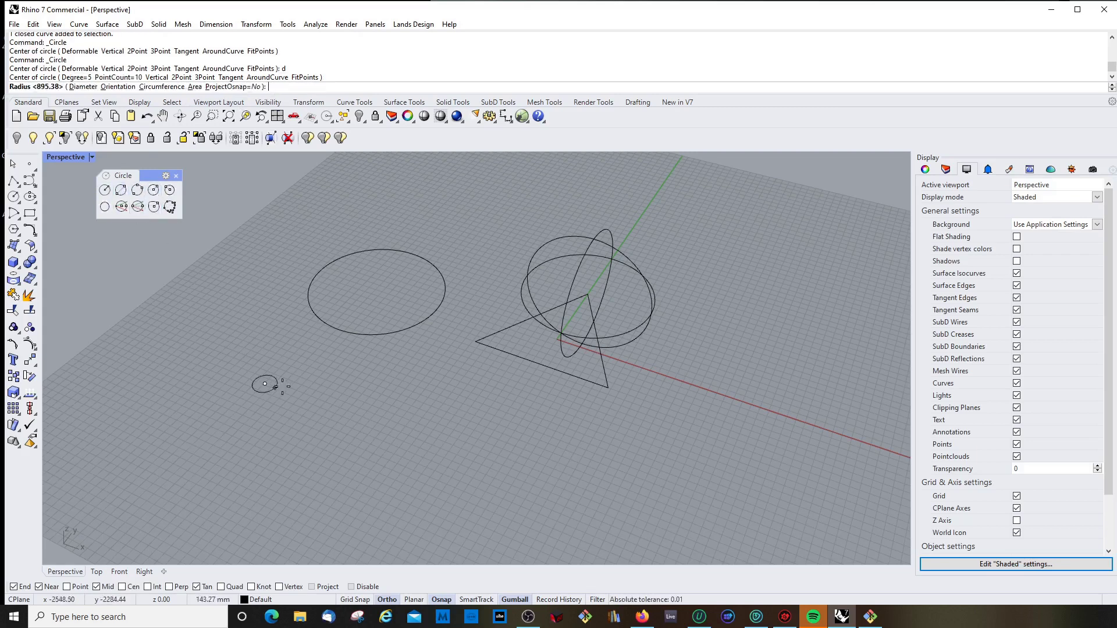
pyautogui.click(316, 399)
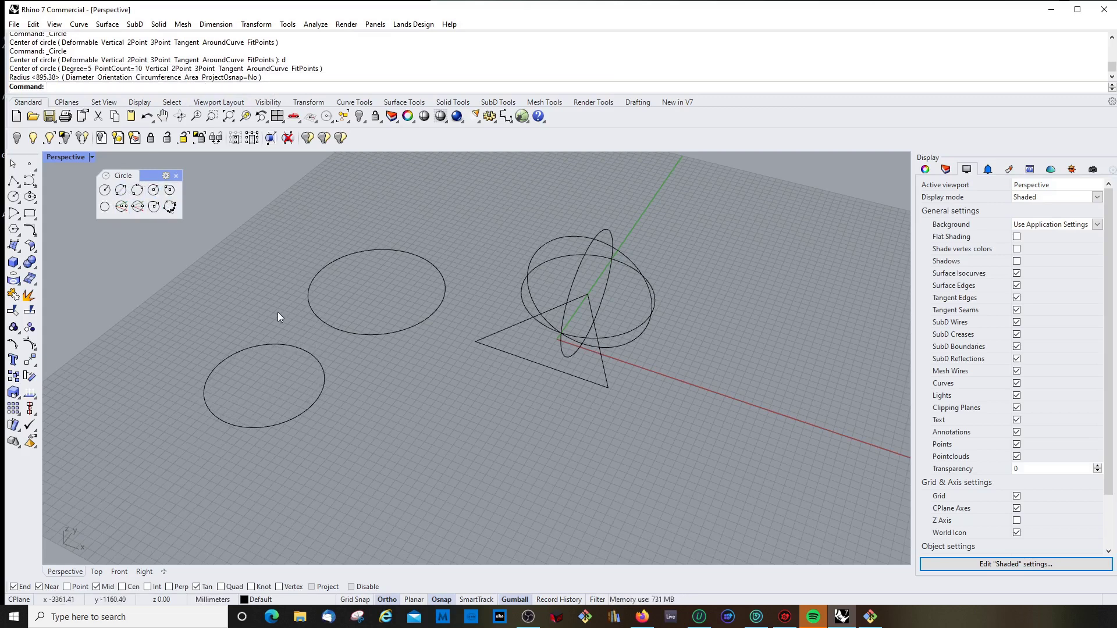
# Show the control points of both standalone circles and reshape the deformable one by pulling two opposite points outward
pyautogui.click(312, 312)
pyautogui.keyDown('shift'); pyautogui.click(314, 356); pyautogui.keyUp('shift')
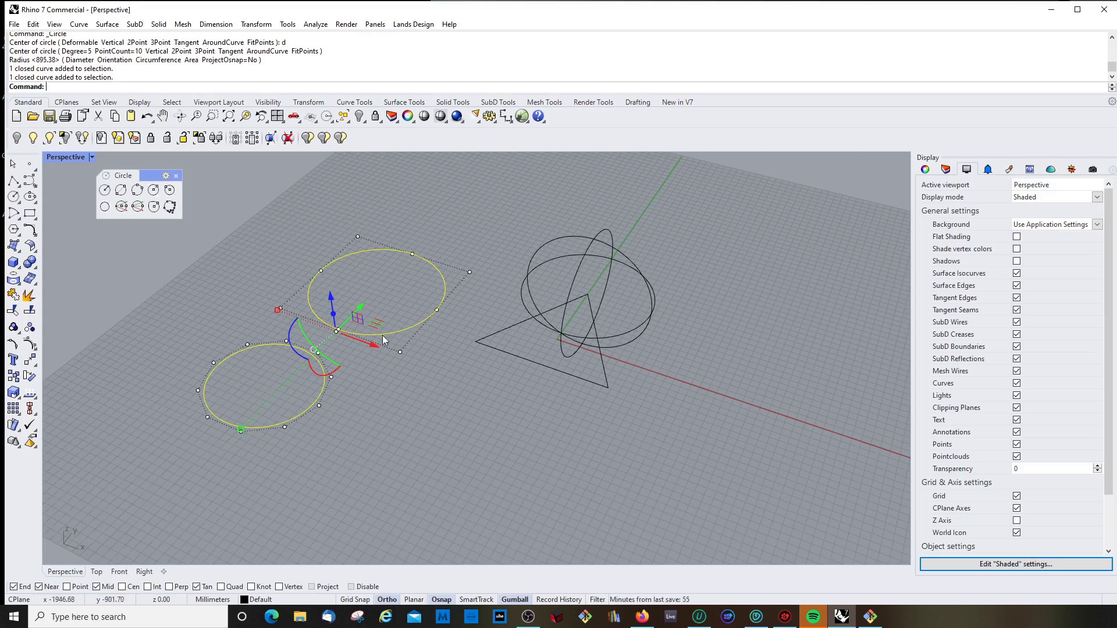
pyautogui.scroll(2, 242, 424)
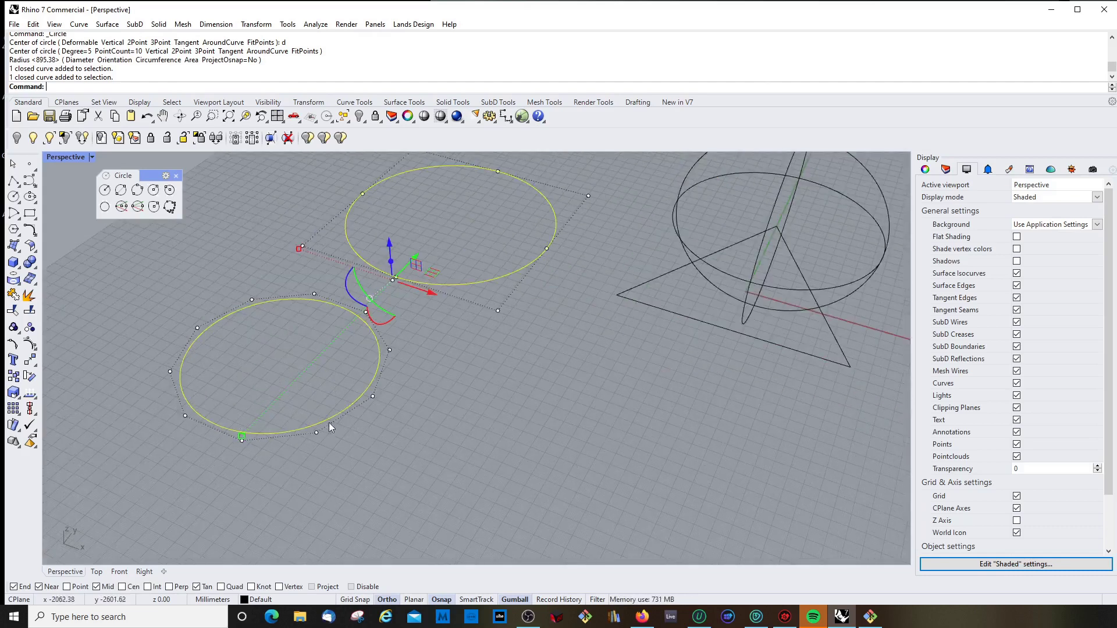
pyautogui.click(317, 433)
pyautogui.moveTo(317, 432); pyautogui.dragTo(340, 530)
pyautogui.click(252, 301)
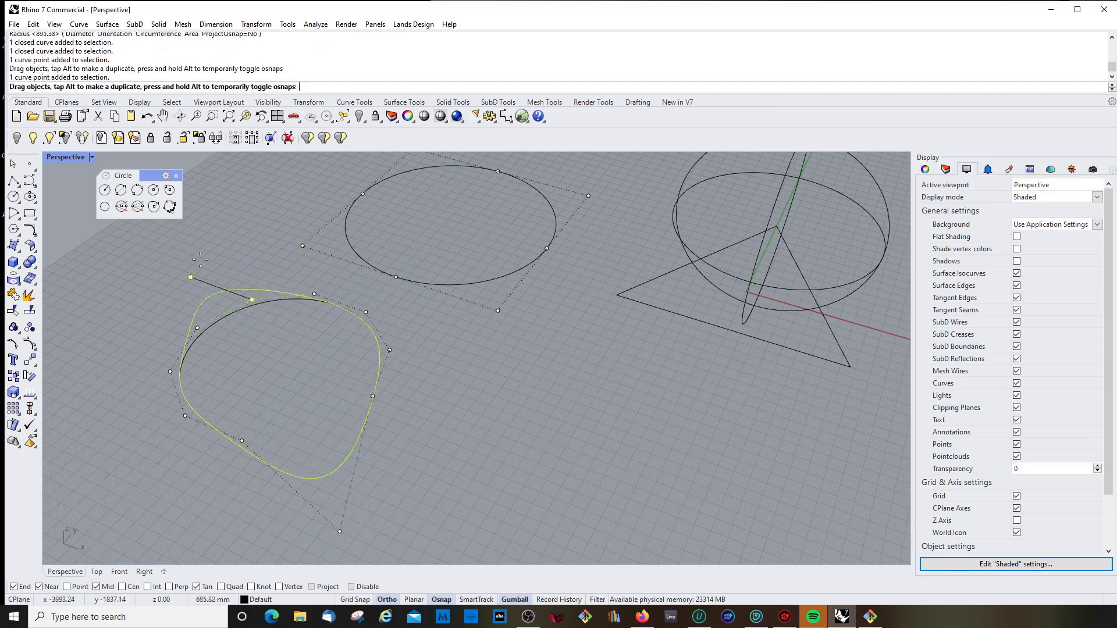
pyautogui.moveTo(252, 301); pyautogui.dragTo(154, 266)
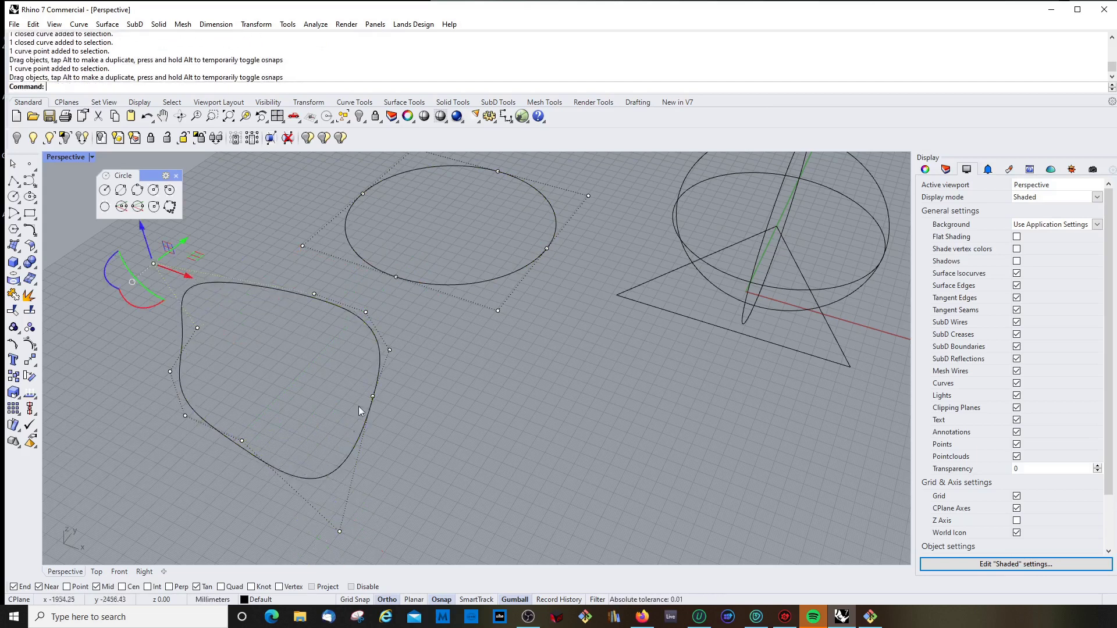
# Pull one corner control point of the plain circle outward and examine the curve at the neighbouring point
pyautogui.scroll(3, 302, 478)
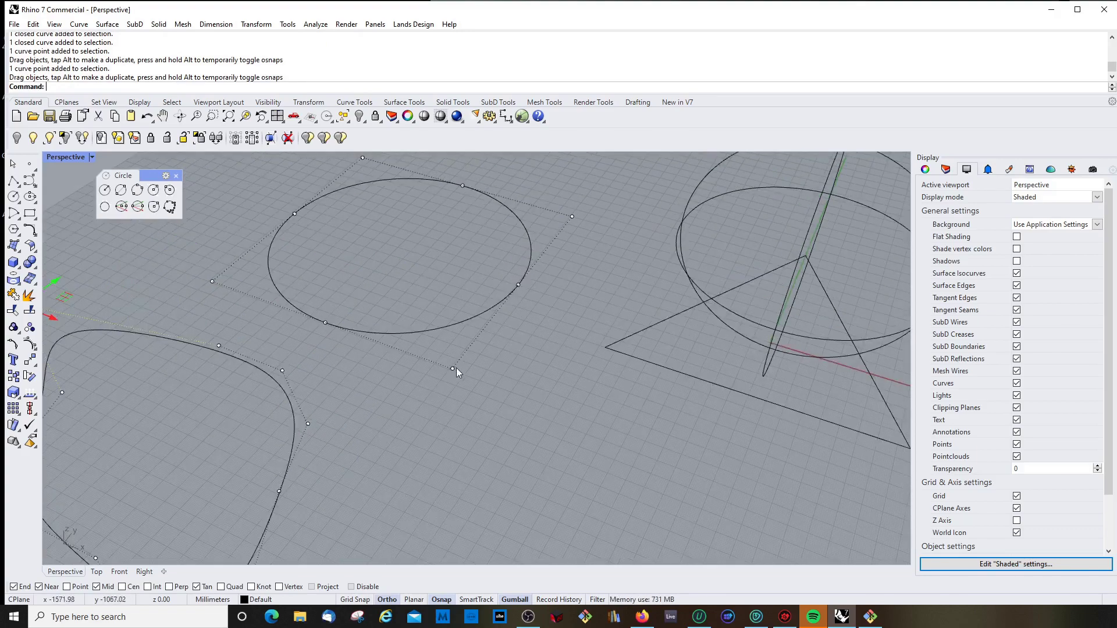
pyautogui.click(452, 370)
pyautogui.moveTo(452, 369); pyautogui.dragTo(495, 471)
pyautogui.scroll(8, 301, 327)
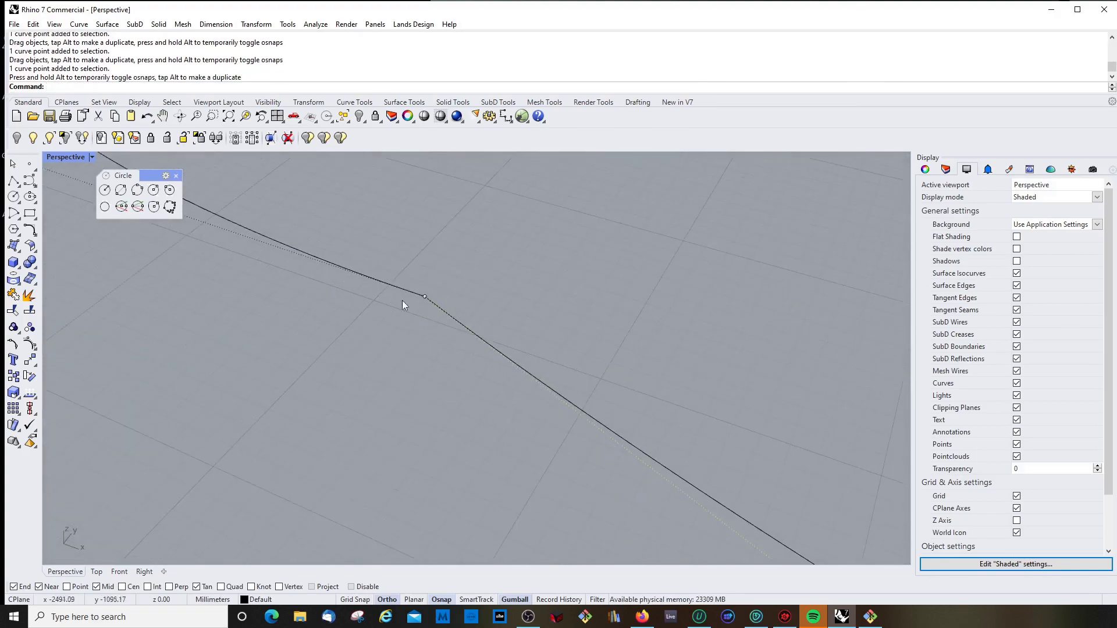
pyautogui.scroll(-5, 421, 306)
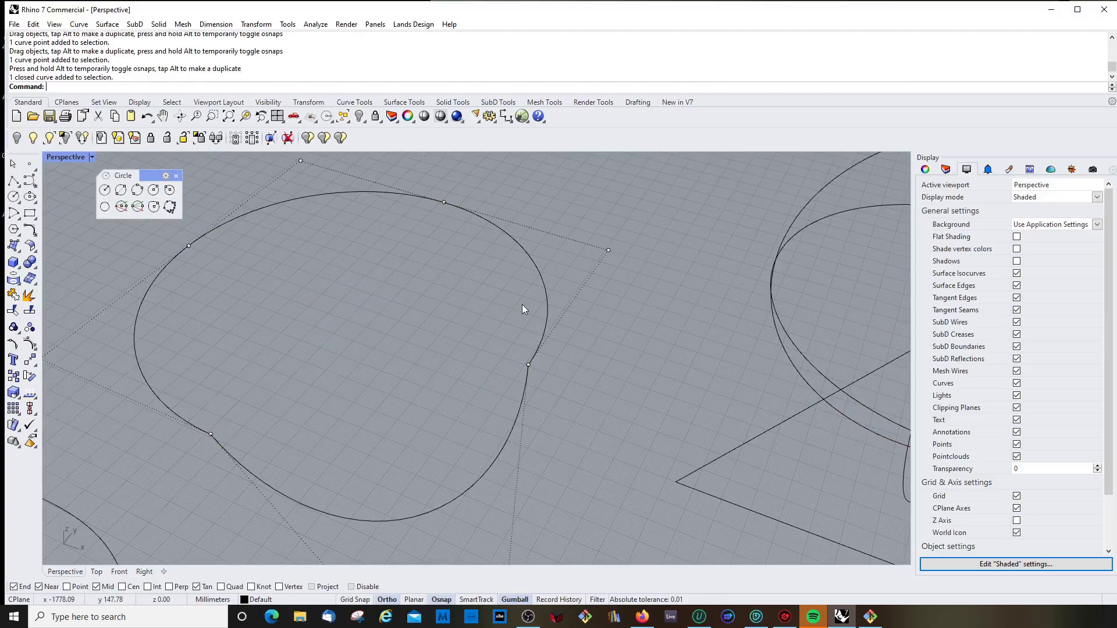
pyautogui.scroll(-5, 522, 309)
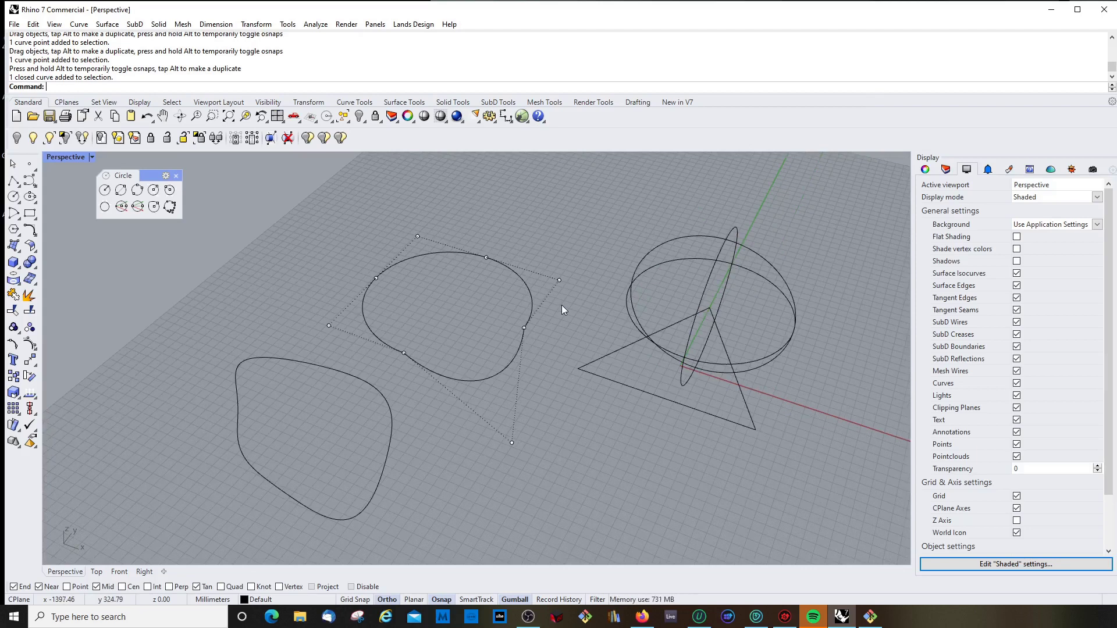
pyautogui.moveTo(561, 306); pyautogui.dragTo(527, 299, button='right')
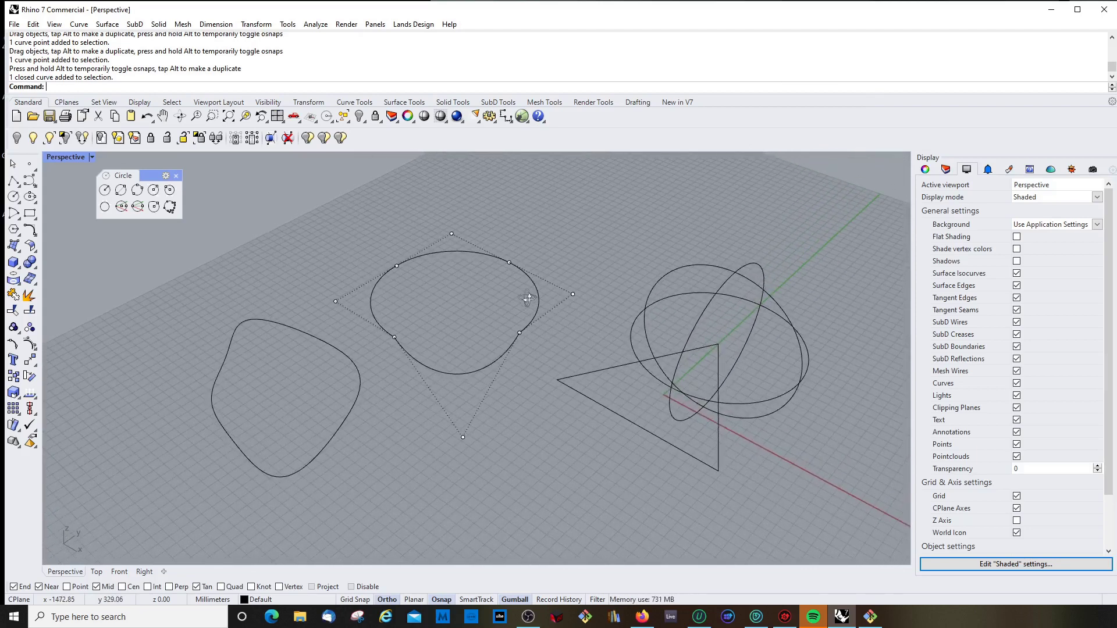
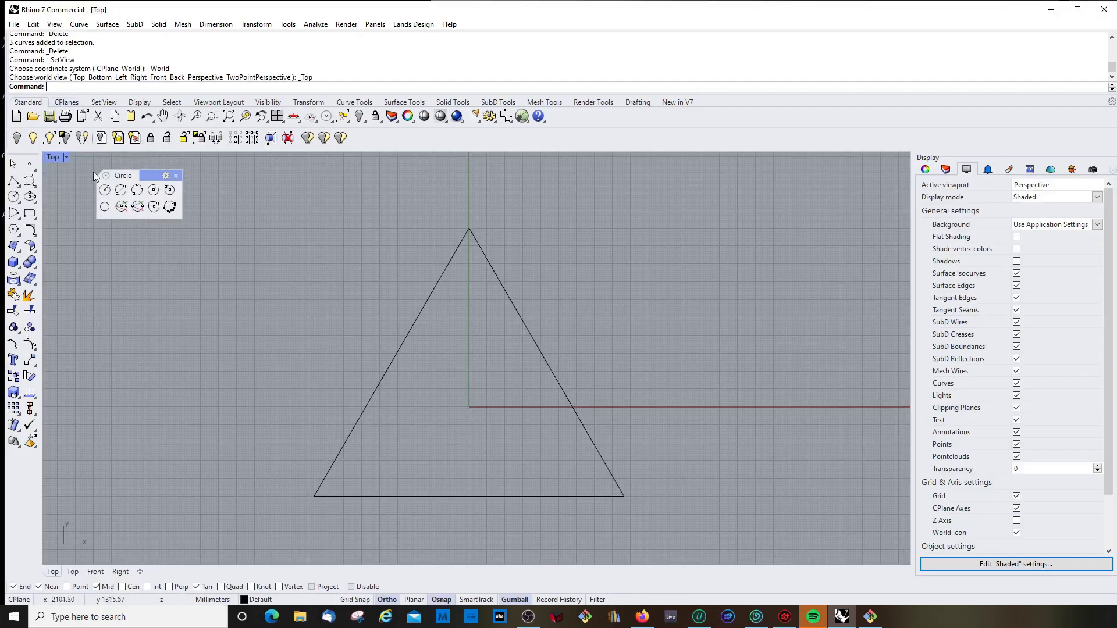
# Draw a circle with the 2Point option, its diameter running from the midpoint of the triangle's base to its apex, and select it
pyautogui.click(104, 191)
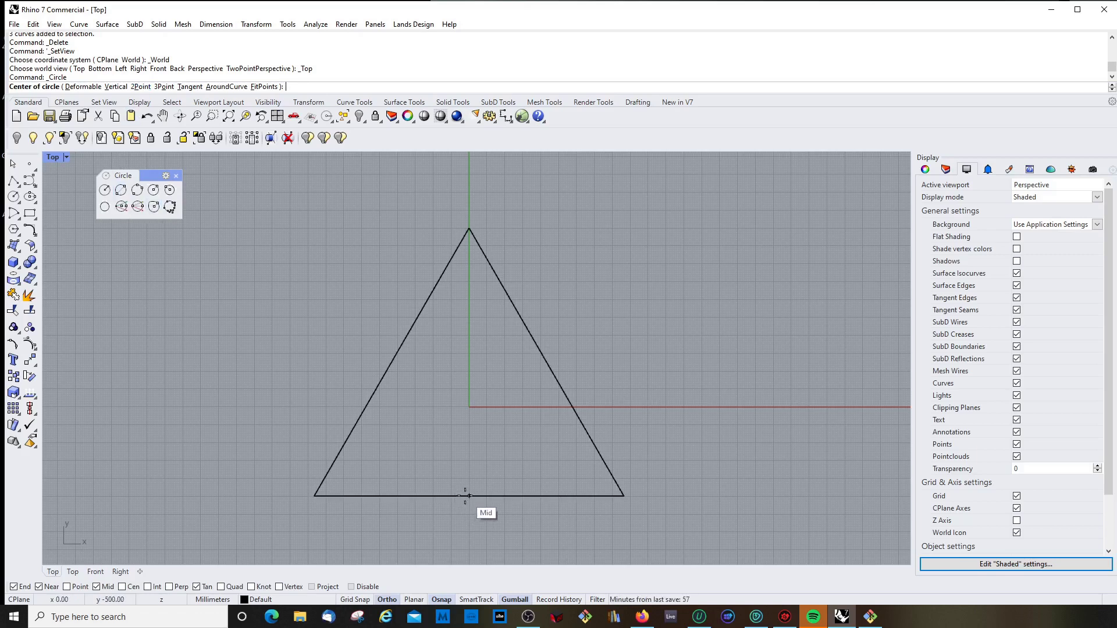
pyautogui.write('p')
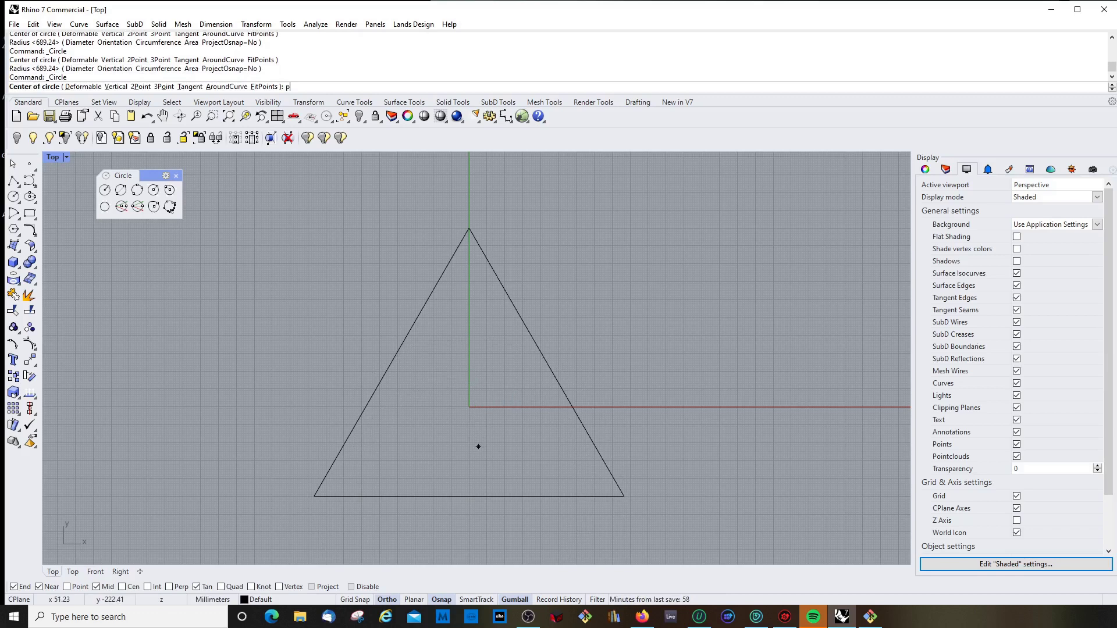
pyautogui.press('Return')
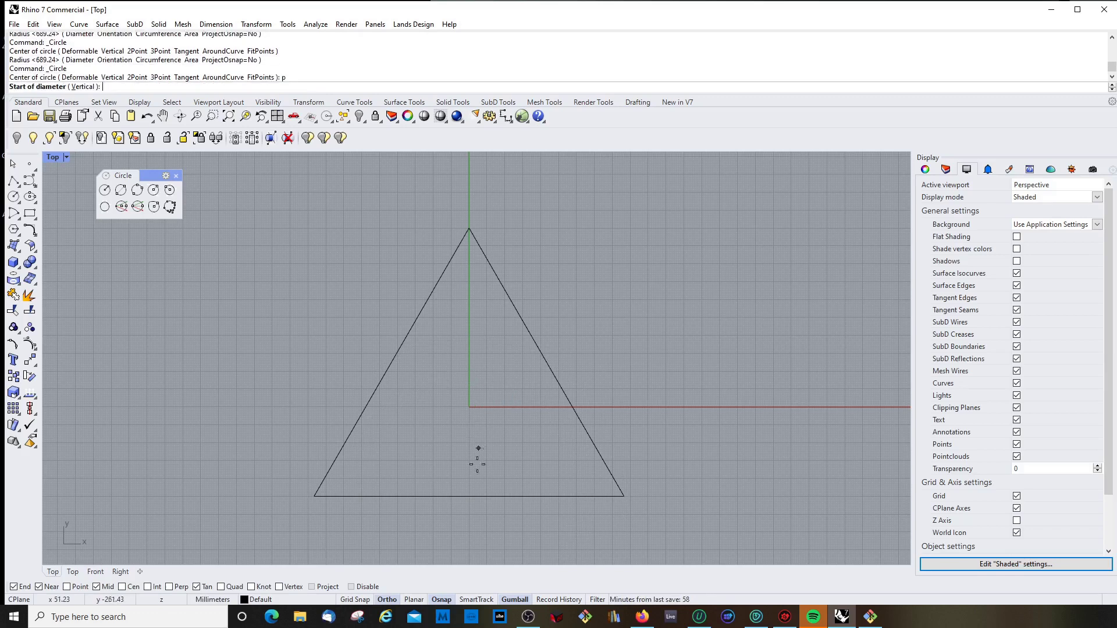
pyautogui.click(469, 496)
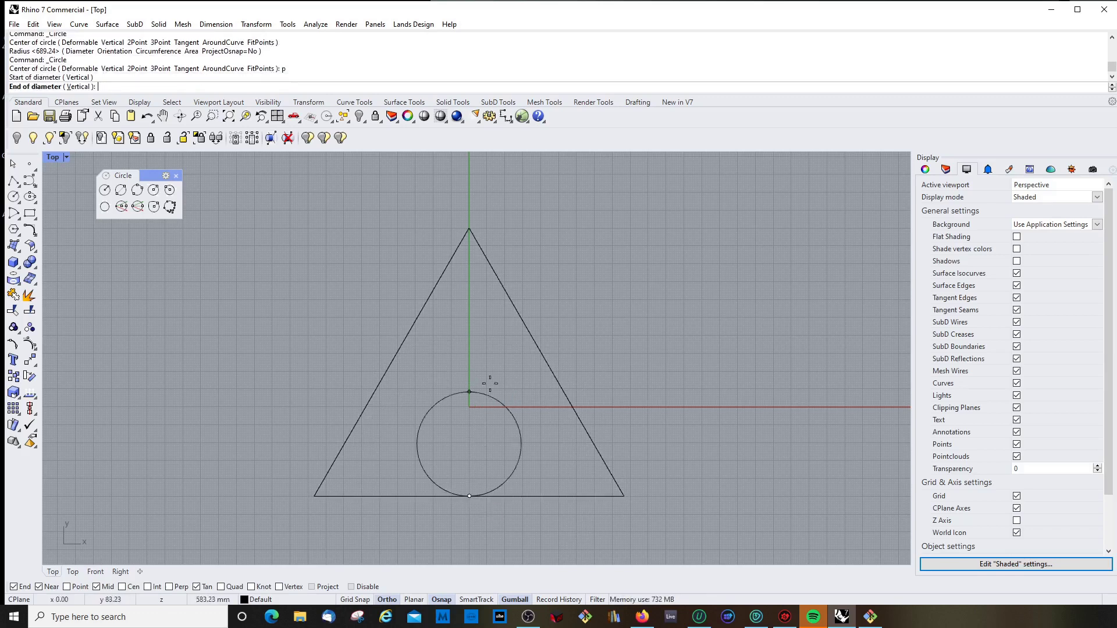
pyautogui.click(470, 228)
pyautogui.scroll(-3, 534, 277)
pyautogui.scroll(2, 534, 277)
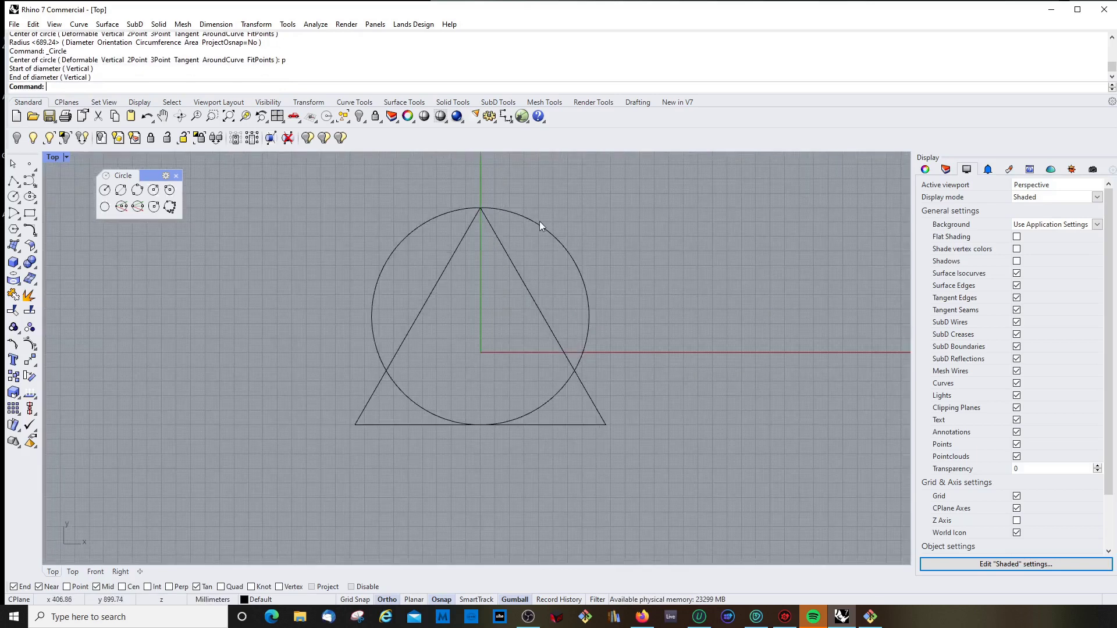
pyautogui.click(539, 222)
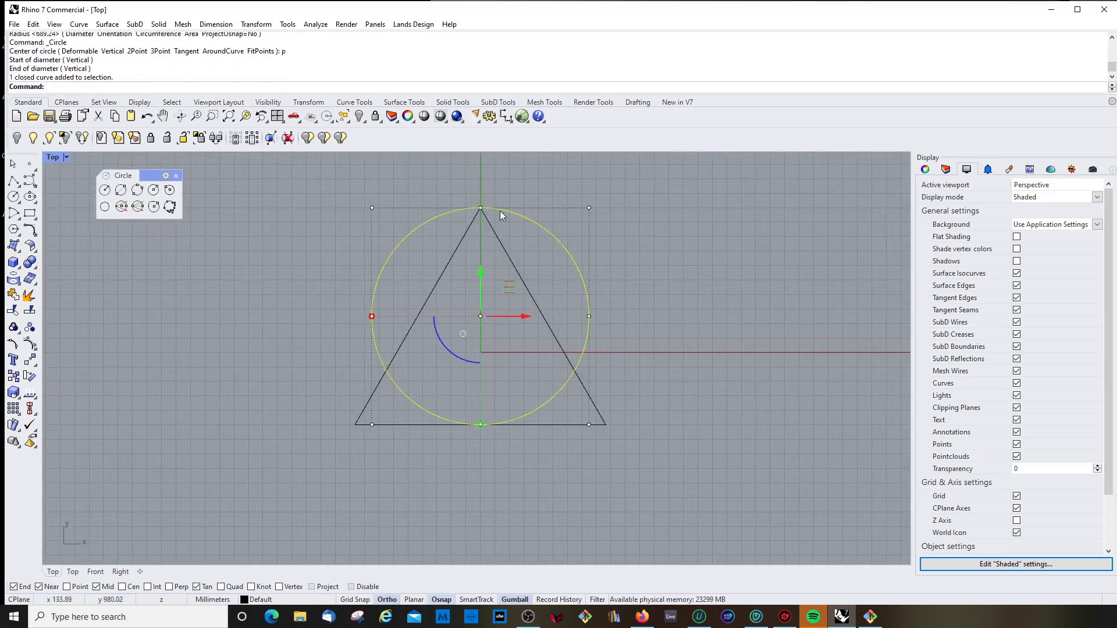
# Draw a circle by its diameter on the empty area beside the triangle and delete it
pyautogui.click(120, 190)
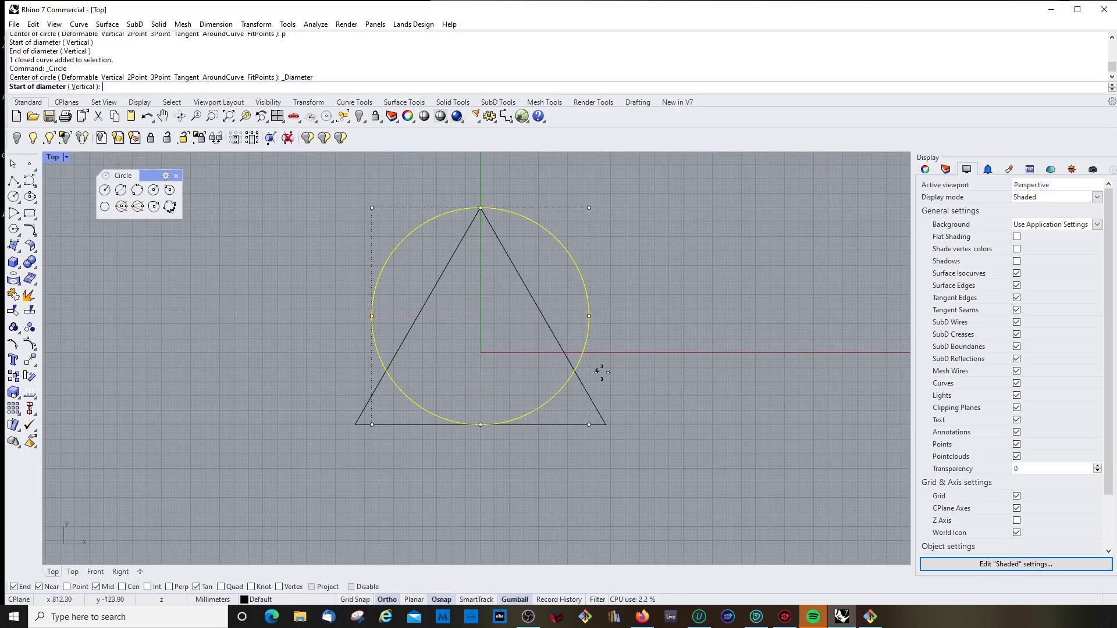
pyautogui.click(715, 393)
pyautogui.click(715, 202)
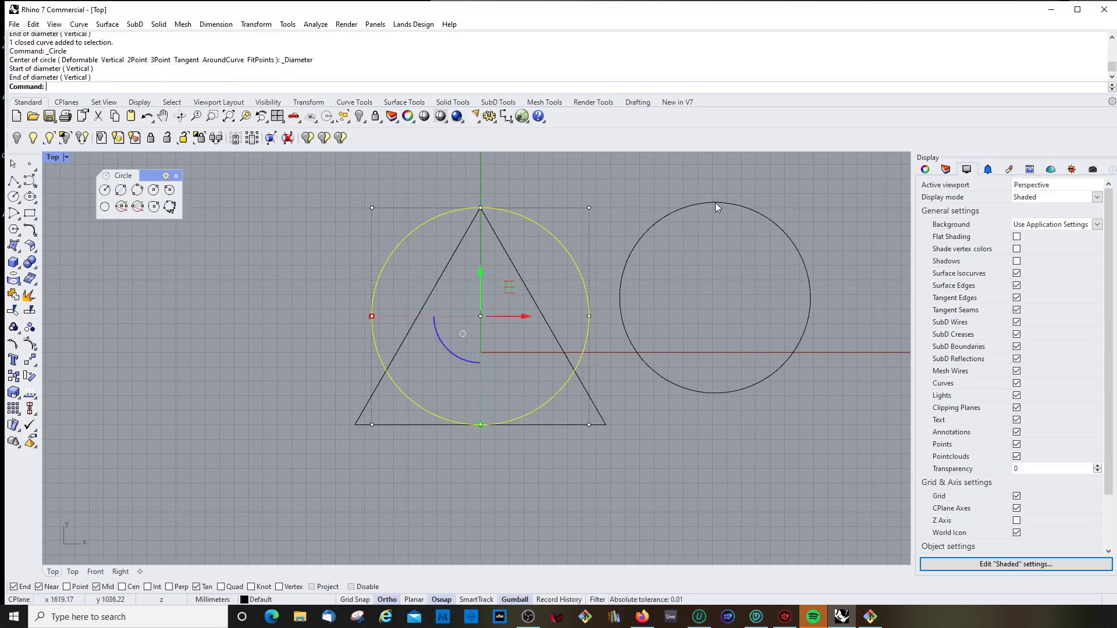
pyautogui.click(729, 204)
pyautogui.press('Escape')
pyautogui.click(672, 211)
pyautogui.press('Delete')
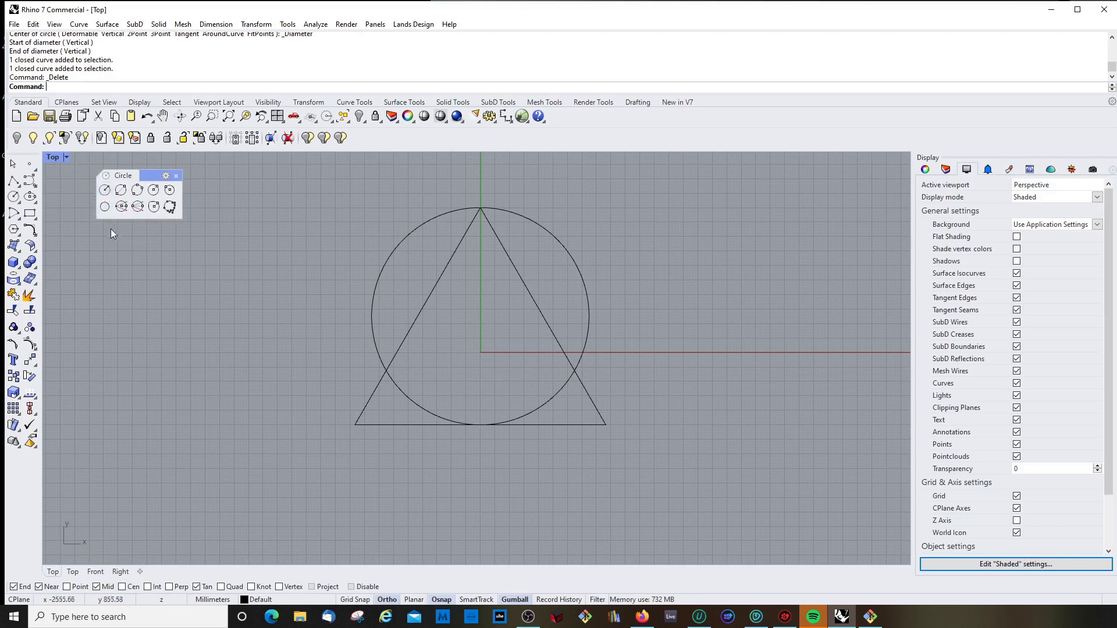
# Draw a circle centred on the triangle's apex with the Diameter option and a diameter of 1000 mm
pyautogui.click(105, 189)
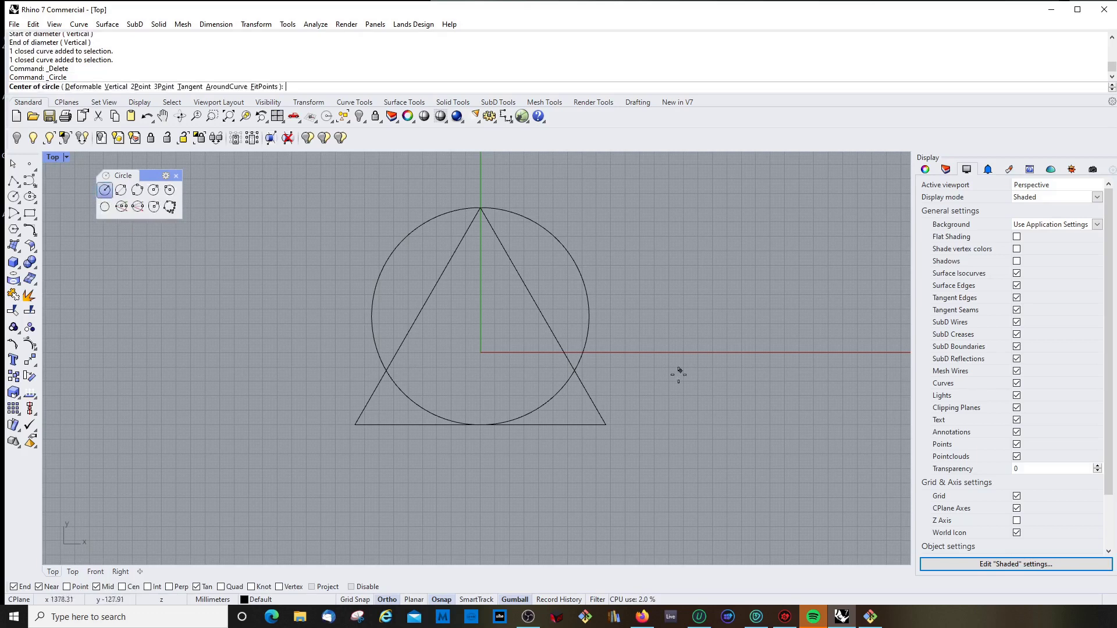
pyautogui.click(481, 205)
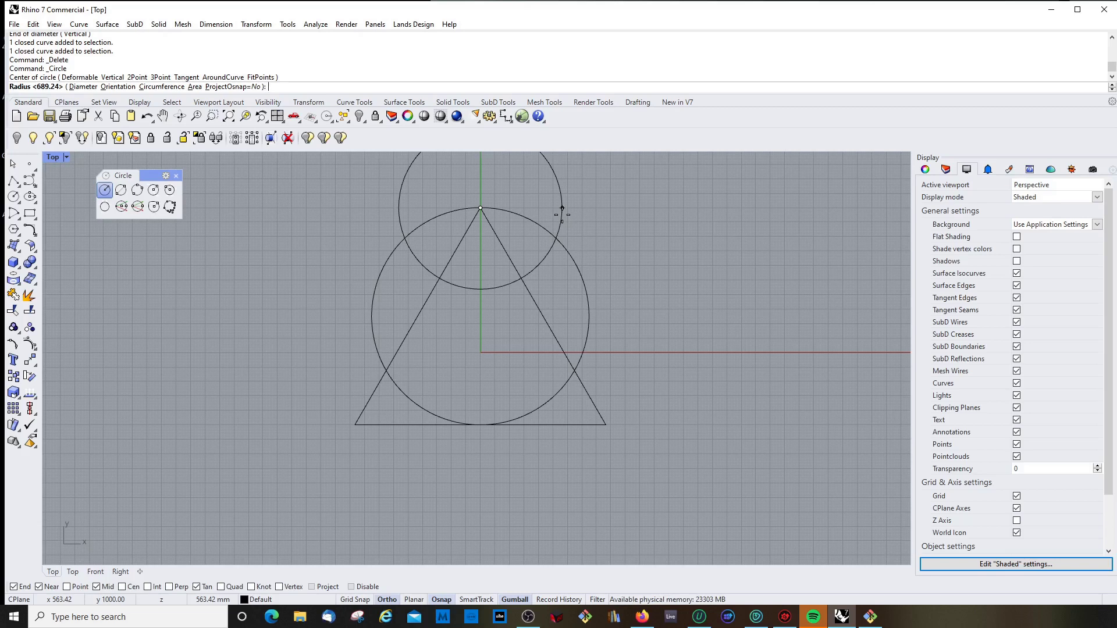
pyautogui.write('d')
pyautogui.press('Return')
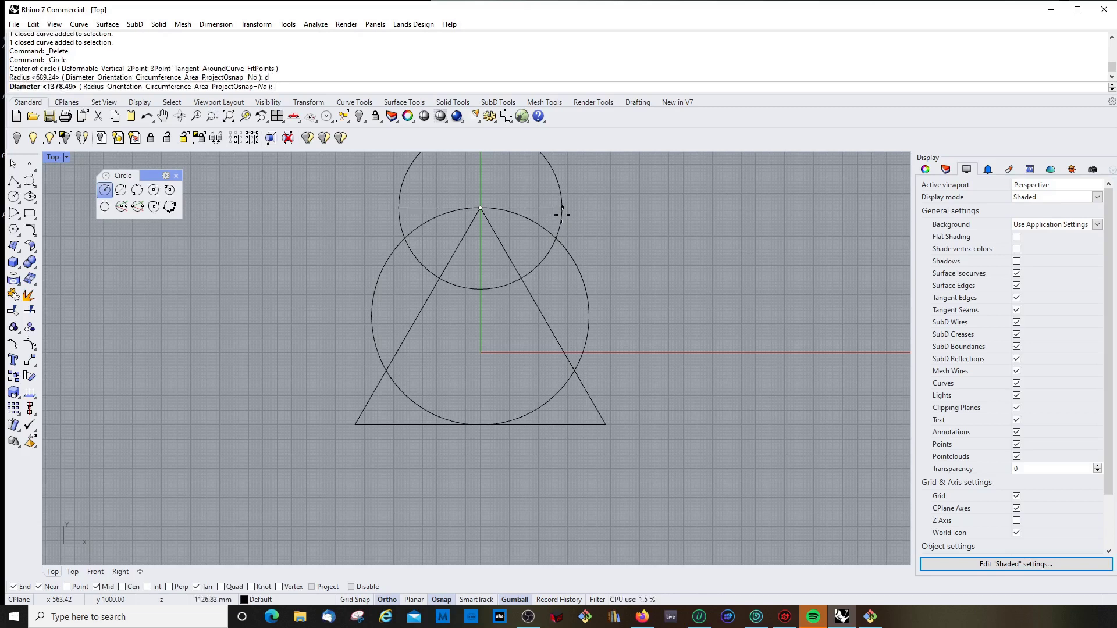
pyautogui.write('10000')
pyautogui.press('BackSpace')
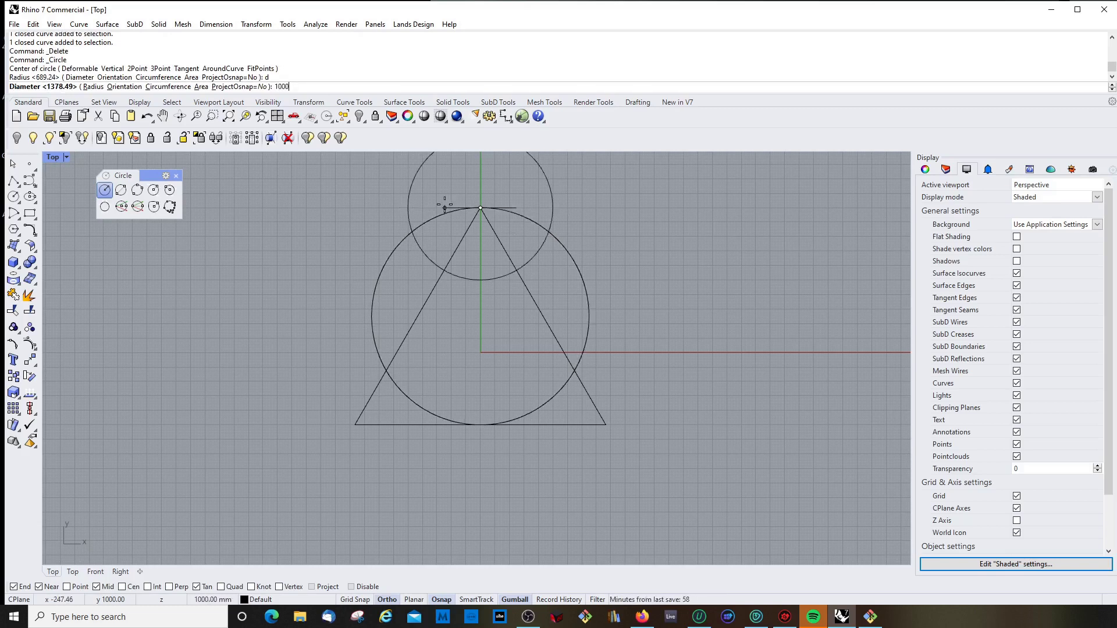
pyautogui.press('Return')
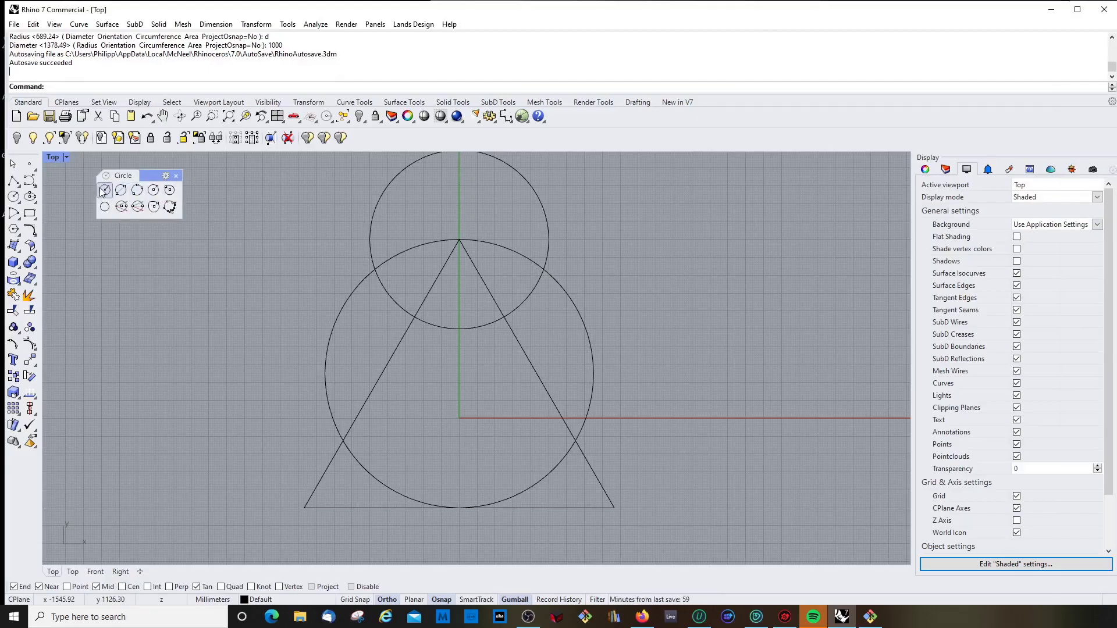
pyautogui.click(137, 190)
pyautogui.press('Escape')
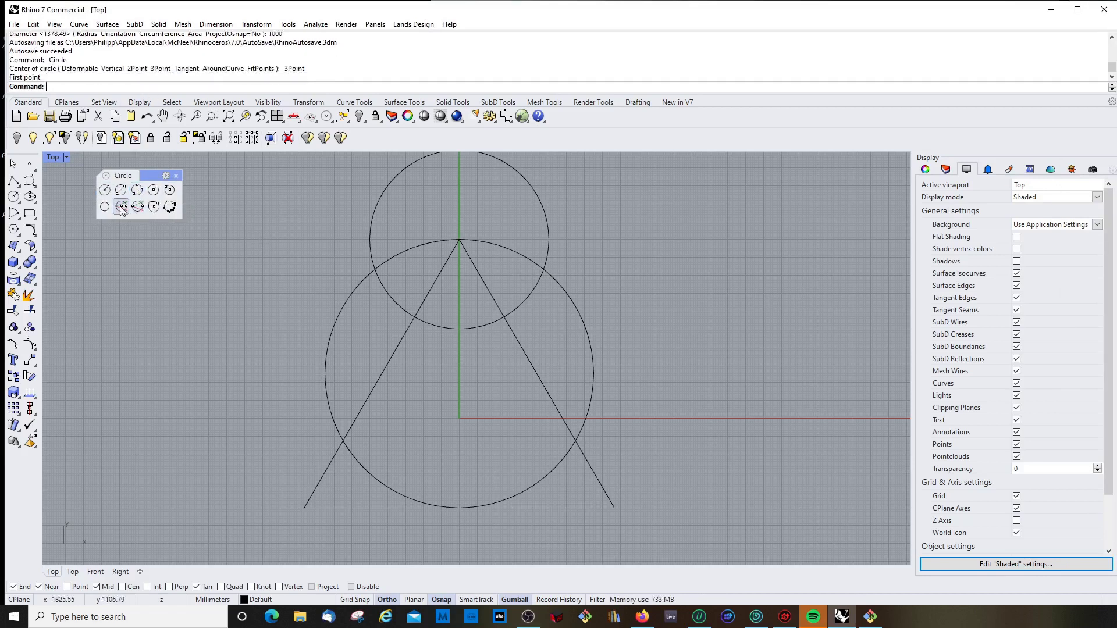
pyautogui.click(104, 191)
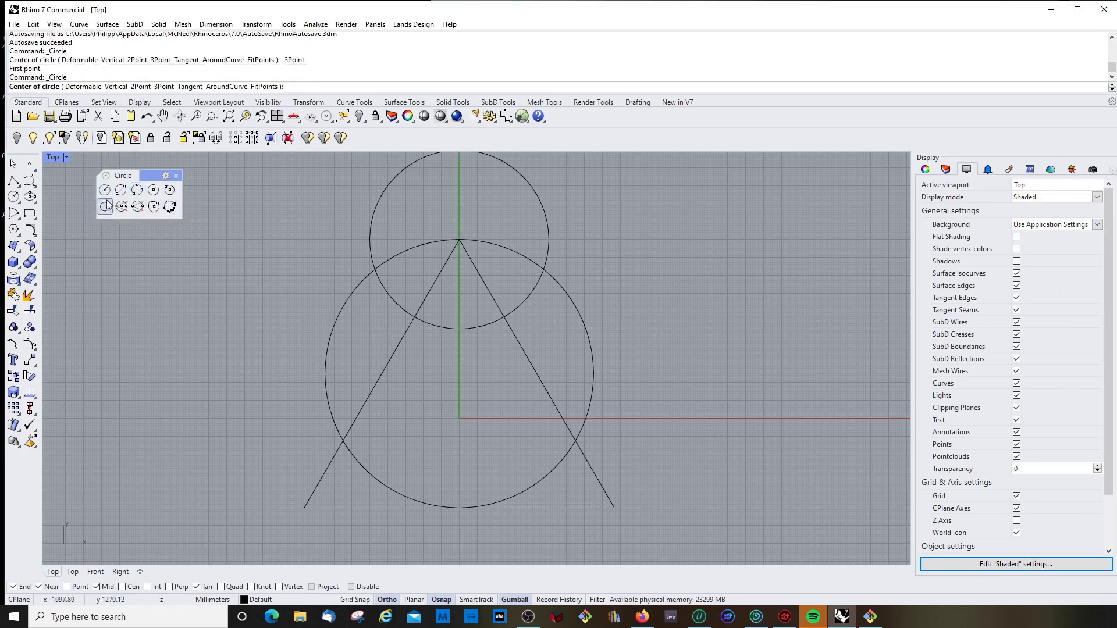
pyautogui.press('Escape')
# Draw a circle with the 3Point option through the triangle's three corners
pyautogui.write('C')
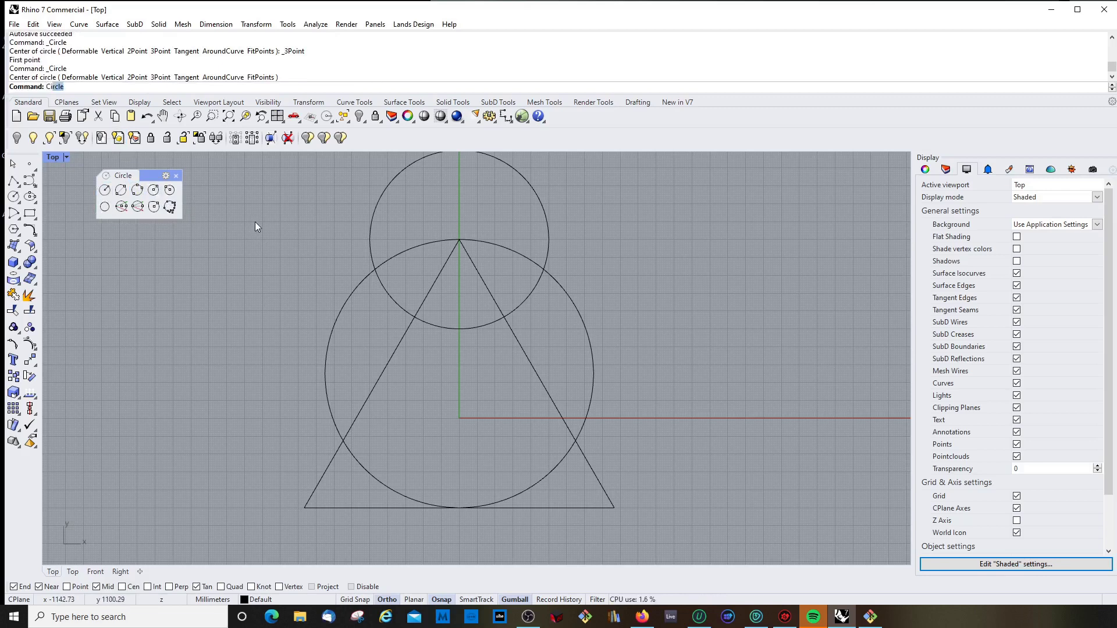
pyautogui.write('ircle')
pyautogui.press('Return')
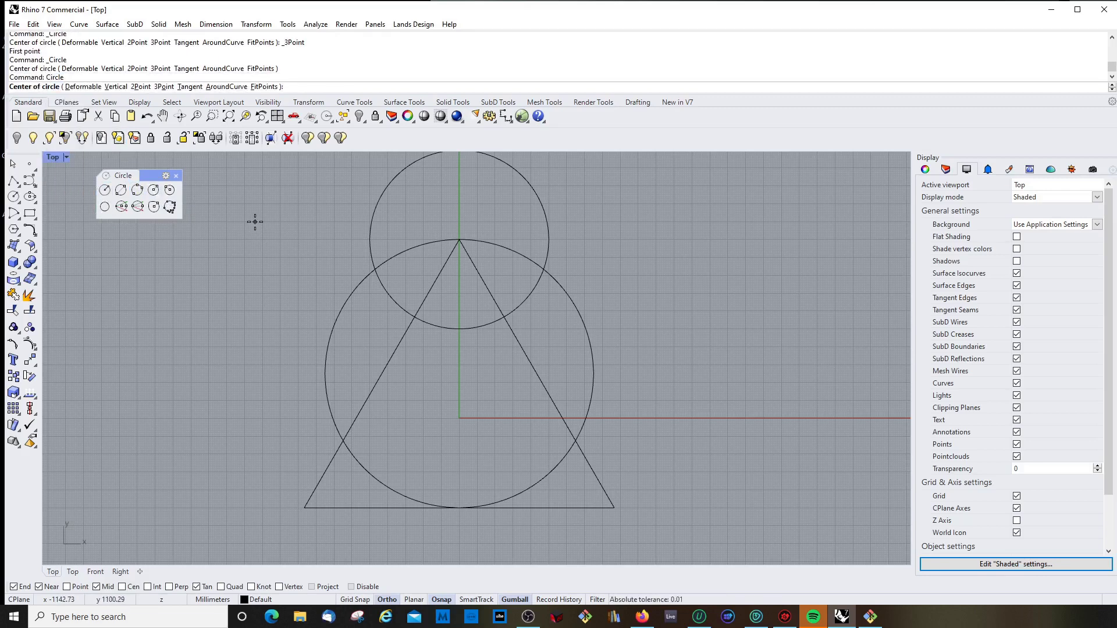
pyautogui.write('o')
pyautogui.press('Return')
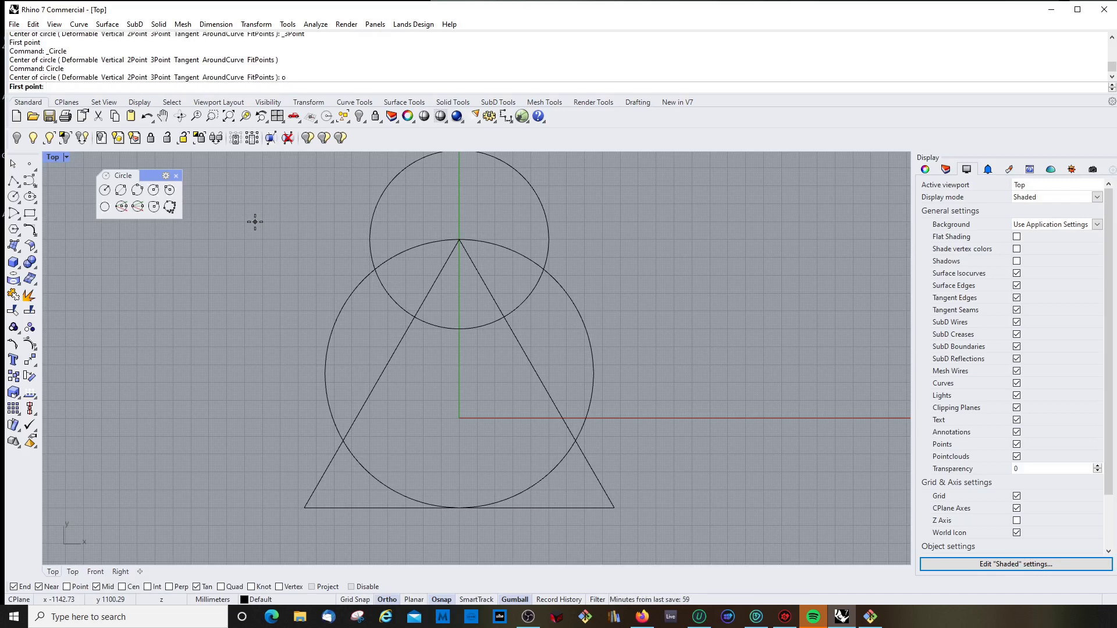
pyautogui.click(305, 508)
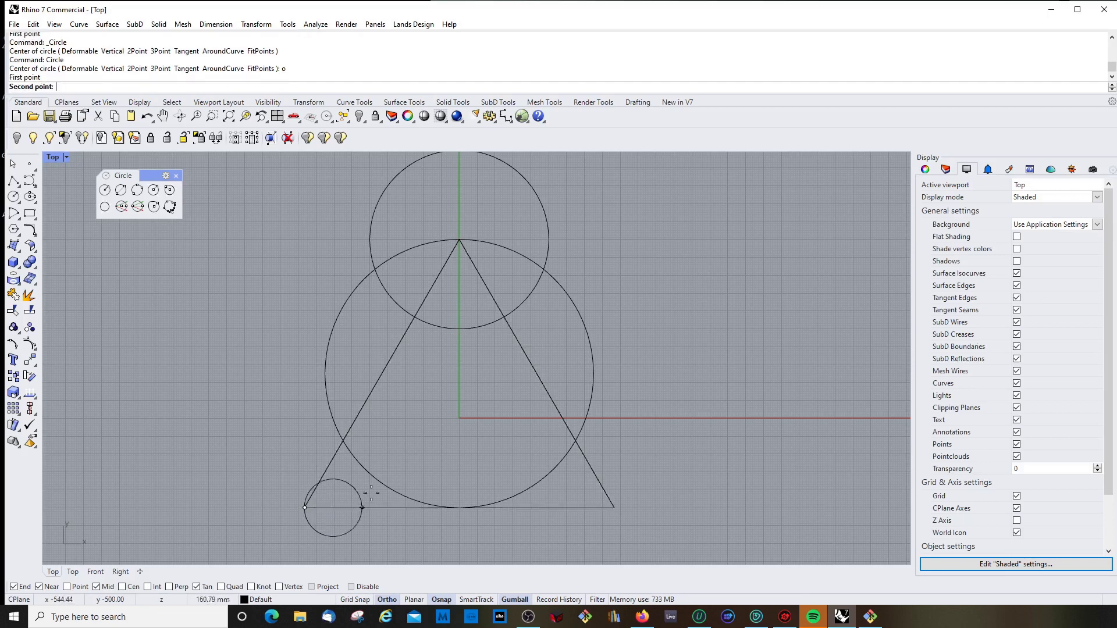
pyautogui.click(613, 508)
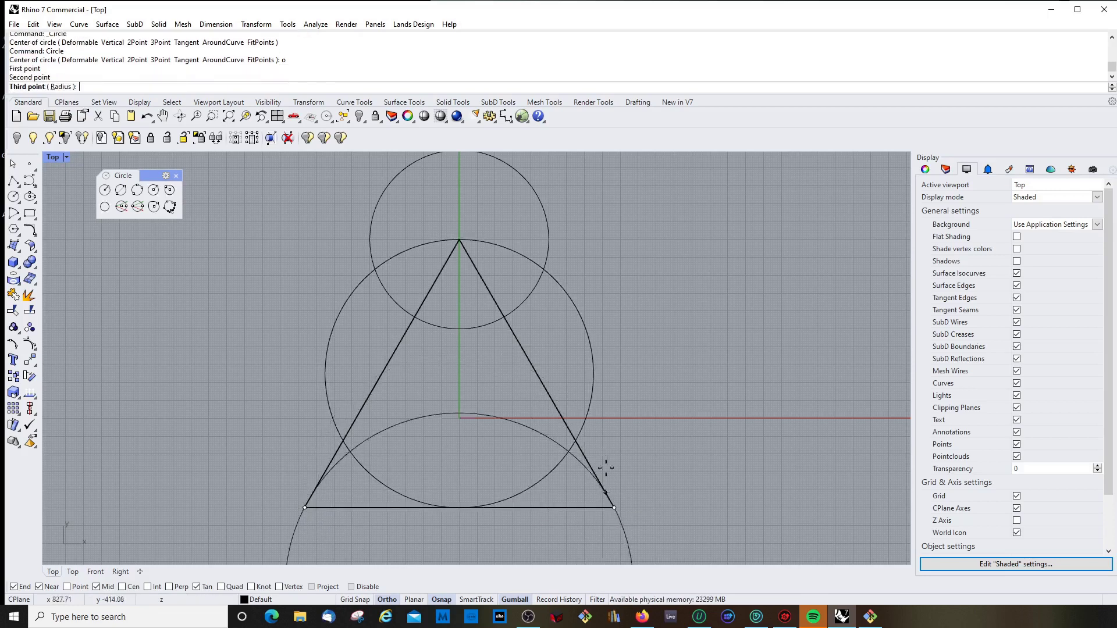
pyautogui.click(458, 240)
pyautogui.scroll(-3, 512, 292)
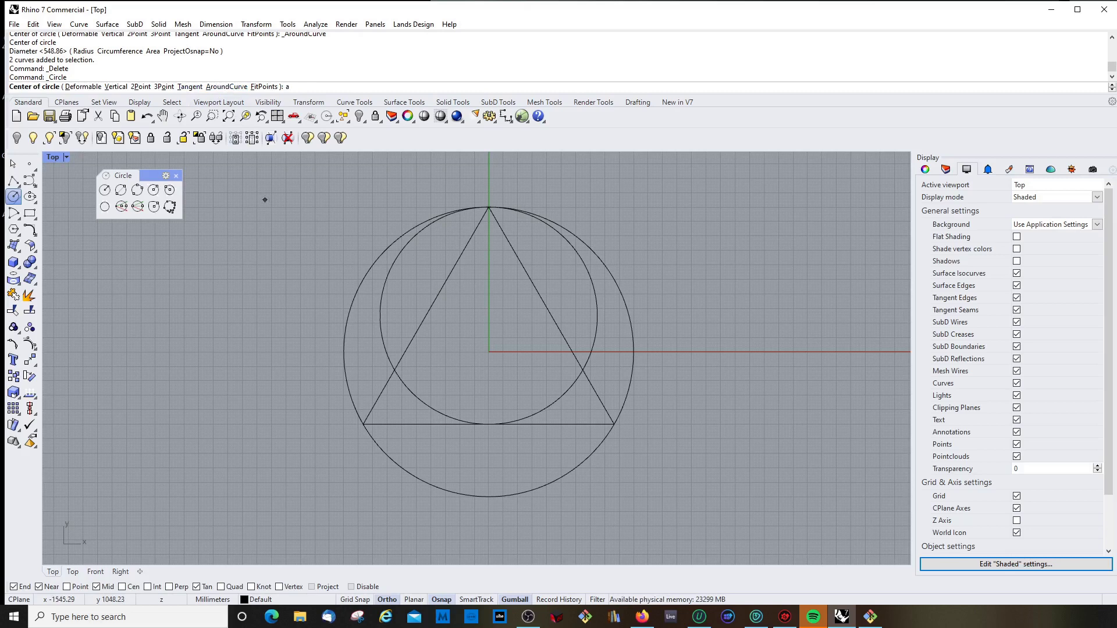
pyautogui.press('Return')
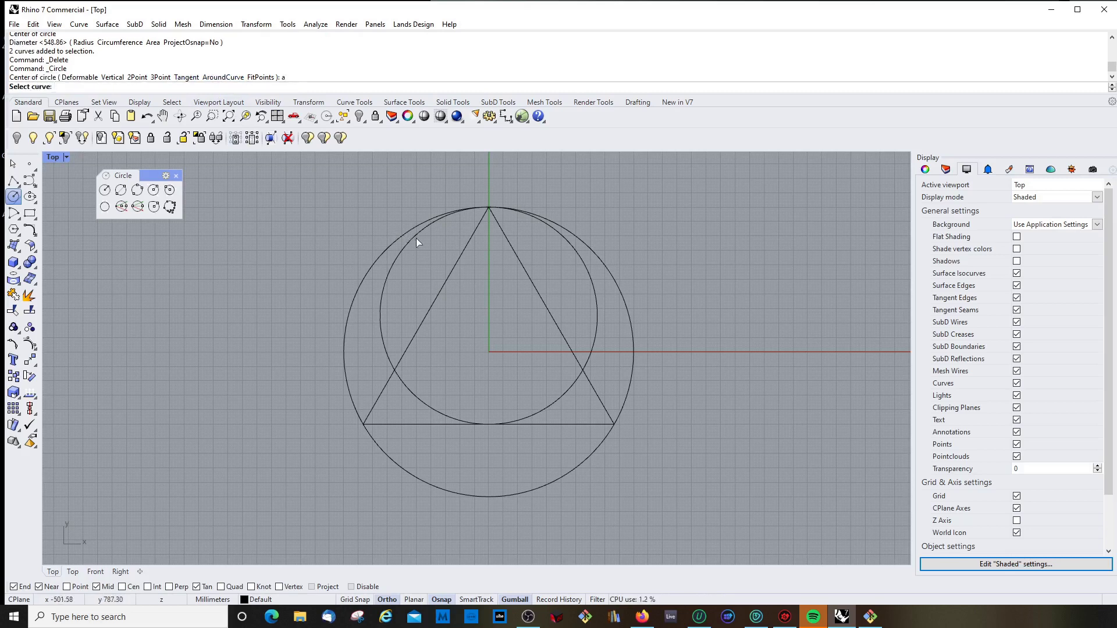
pyautogui.click(613, 279)
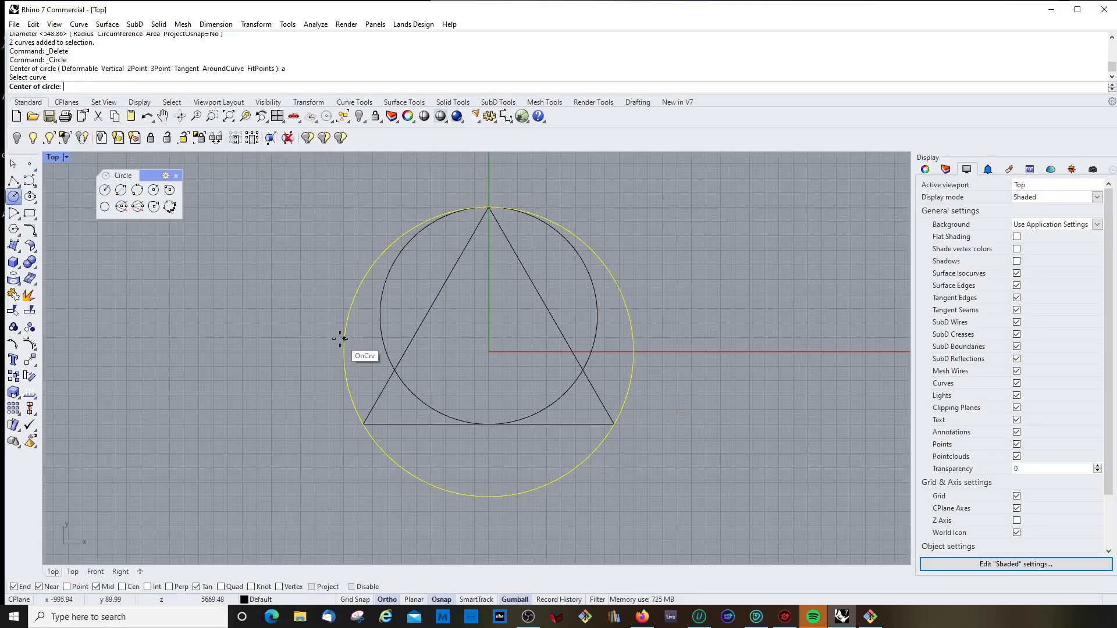
pyautogui.press('Escape')
# Check the object type of the circle around the triangle in its object properties
pyautogui.click(599, 258)
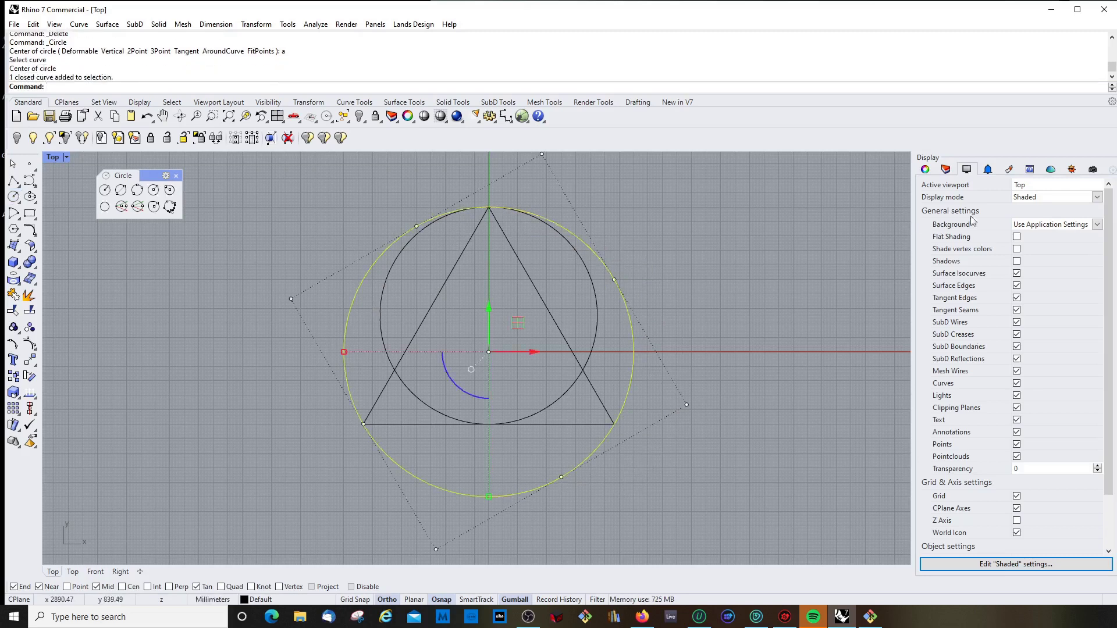
pyautogui.click(925, 169)
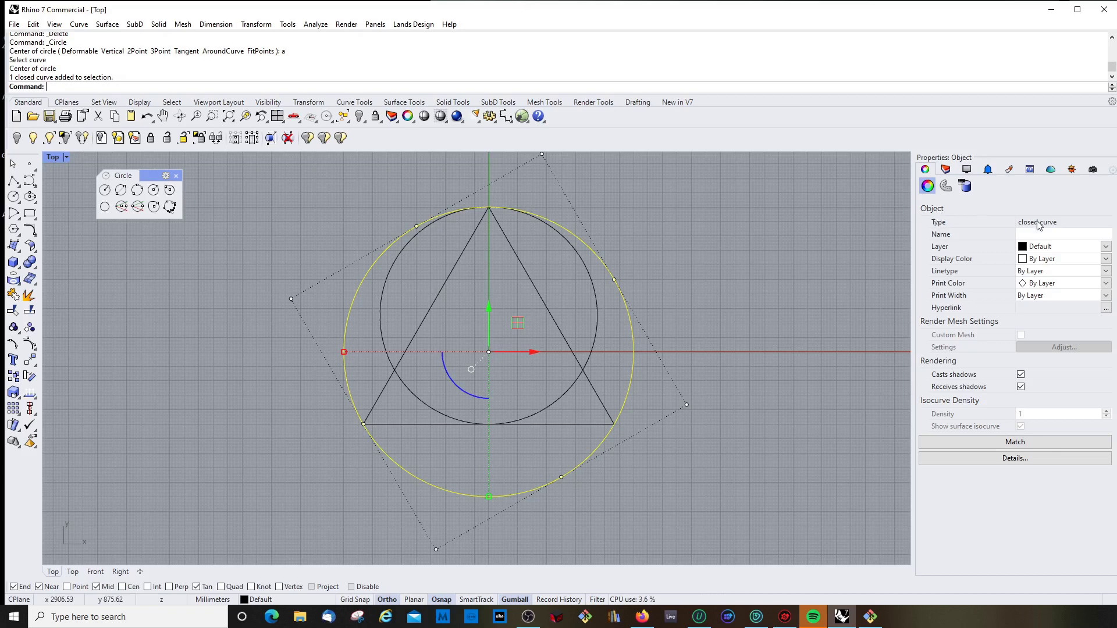
pyautogui.click(578, 269)
pyautogui.click(601, 263)
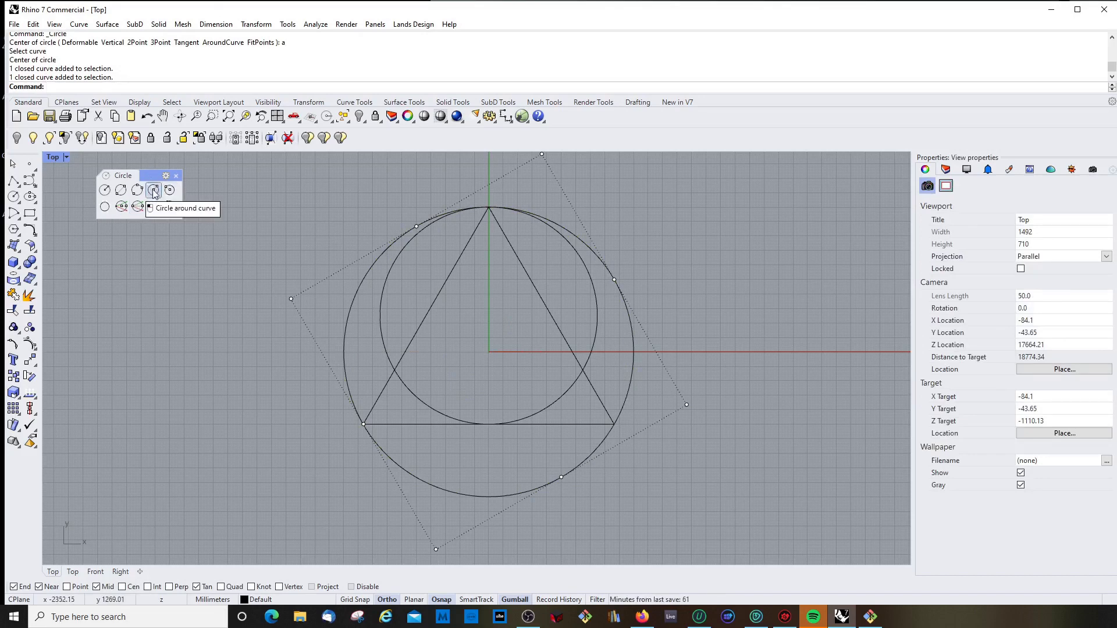
# Draw a circle with the AroundCurve option on the large circle, near the triangle's lower-right corner, with a radius of 200 mm
pyautogui.click(153, 191)
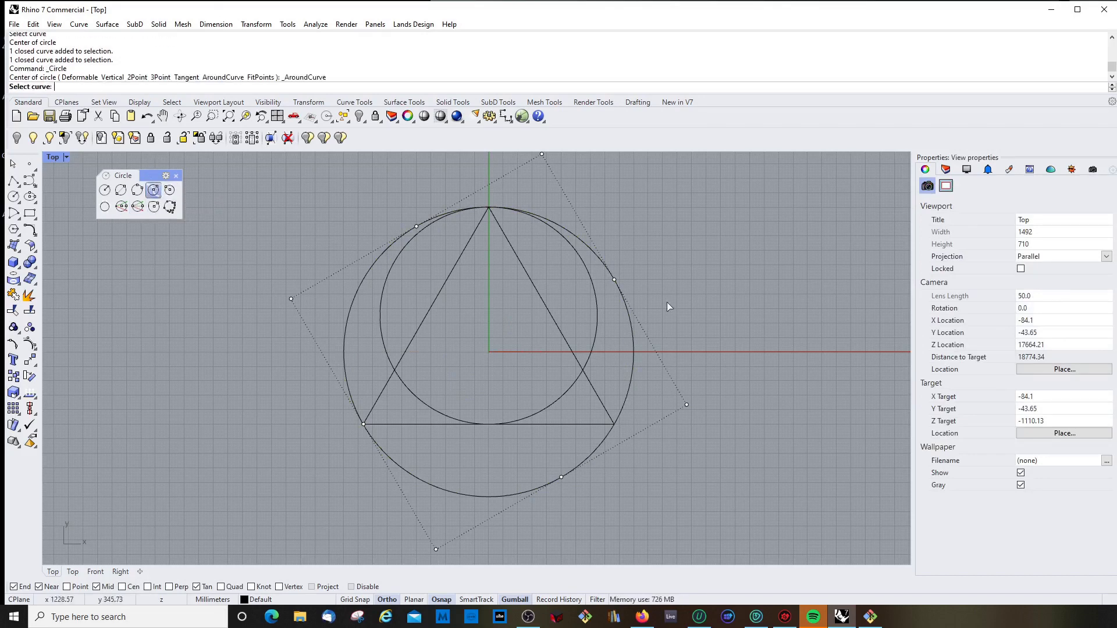
pyautogui.click(622, 301)
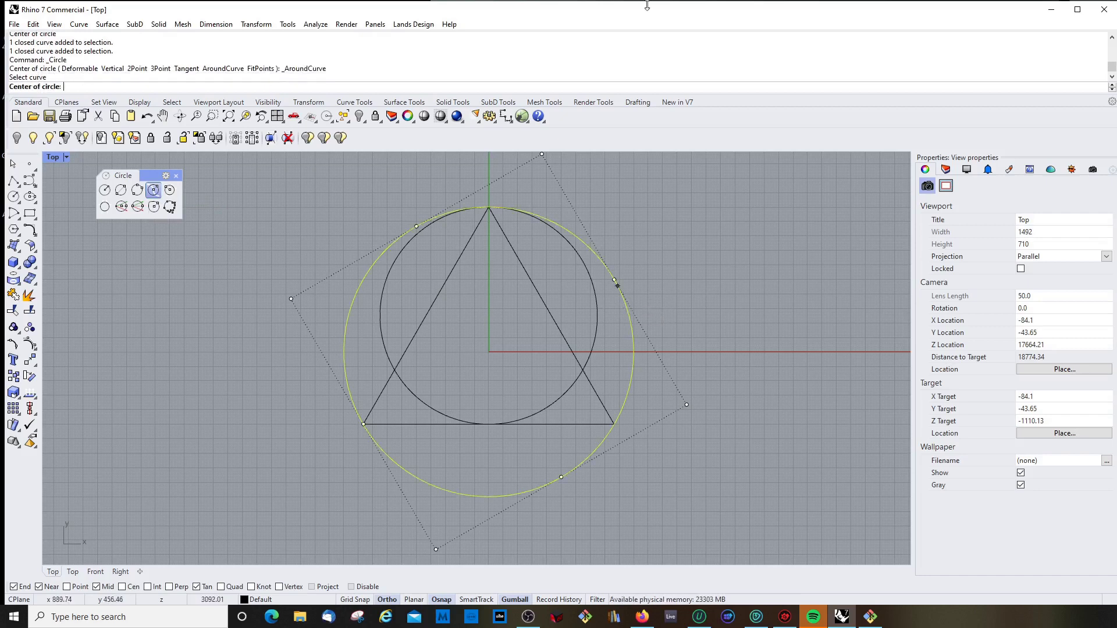
pyautogui.click(629, 387)
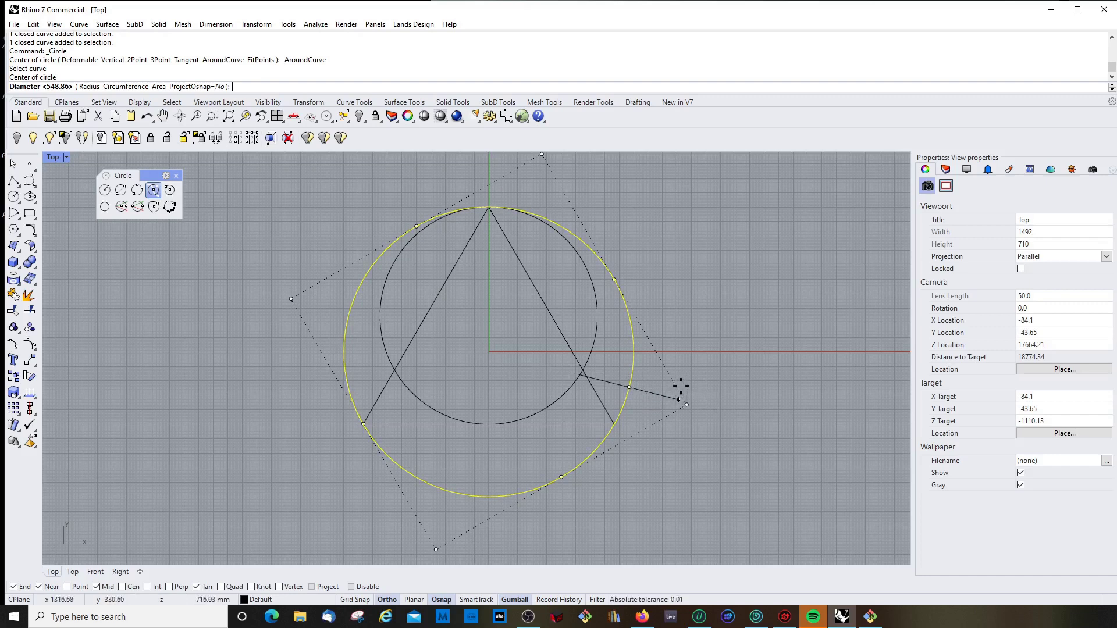
pyautogui.write('r')
pyautogui.press('Return')
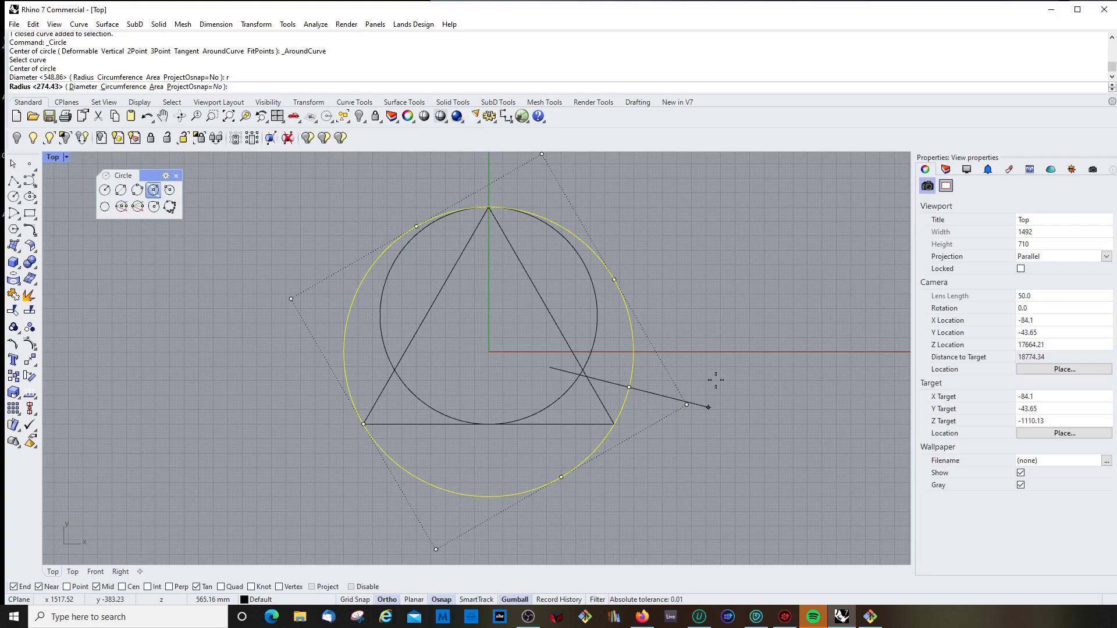
pyautogui.write('200')
pyautogui.press('Return')
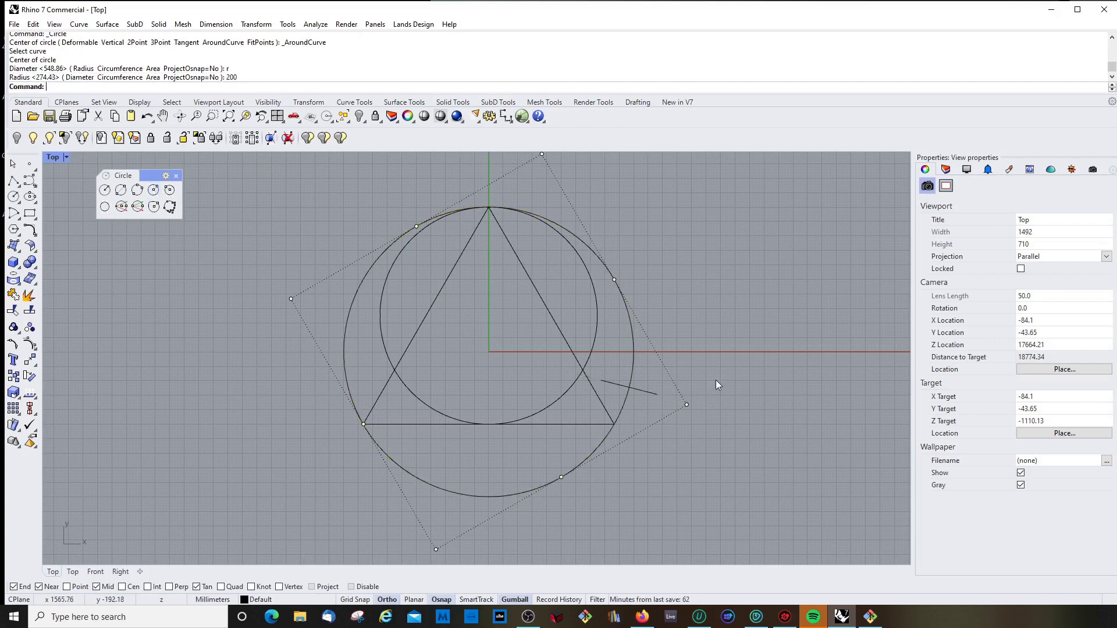
pyautogui.scroll(3, 639, 397)
pyautogui.scroll(-3, 628, 378)
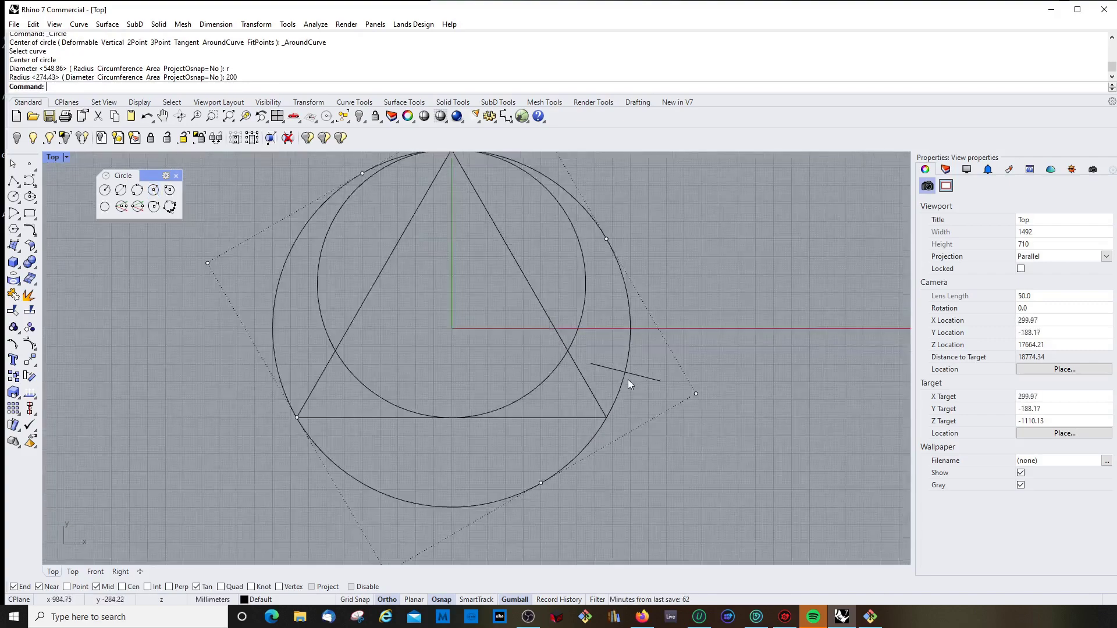
# In the Perspective view, add six more circles of varying sizes around the large circle's curve
pyautogui.click(179, 117)
pyautogui.moveTo(600, 395); pyautogui.dragTo(658, 232)
pyautogui.click(657, 233)
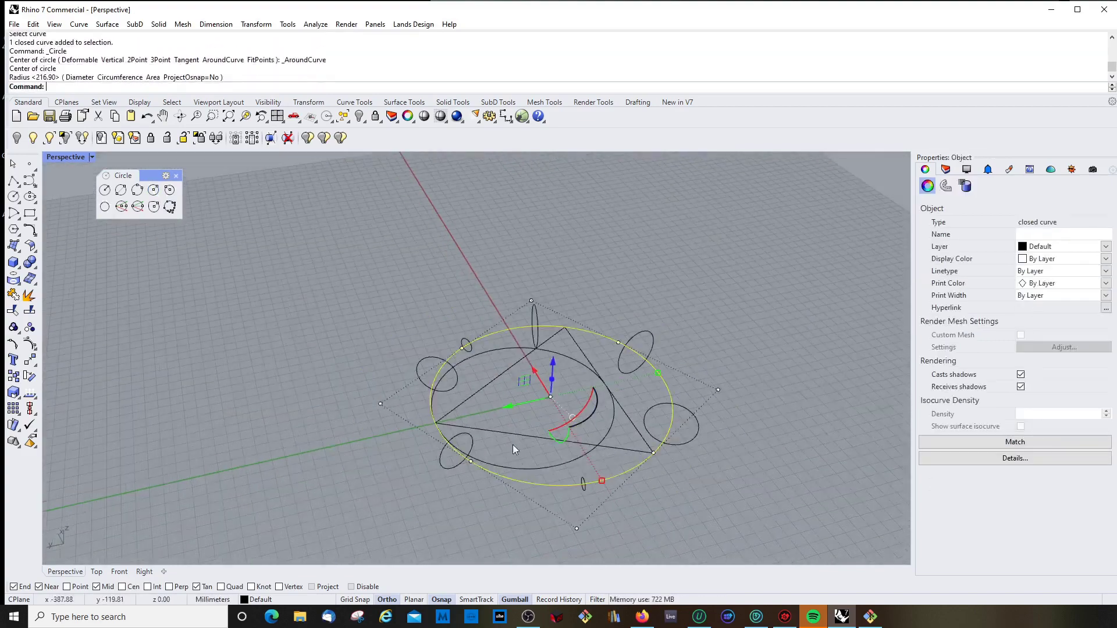
# Loft a closed ring surface through the seven small circles placed around the large circle, accepting the default seam points
pyautogui.moveTo(512, 444); pyautogui.dragTo(303, 423, button='right')
pyautogui.click(691, 405)
pyautogui.press('Return')
pyautogui.press('Return')
pyautogui.click(708, 327)
pyautogui.moveTo(708, 327); pyautogui.dragTo(319, 361, button='right')
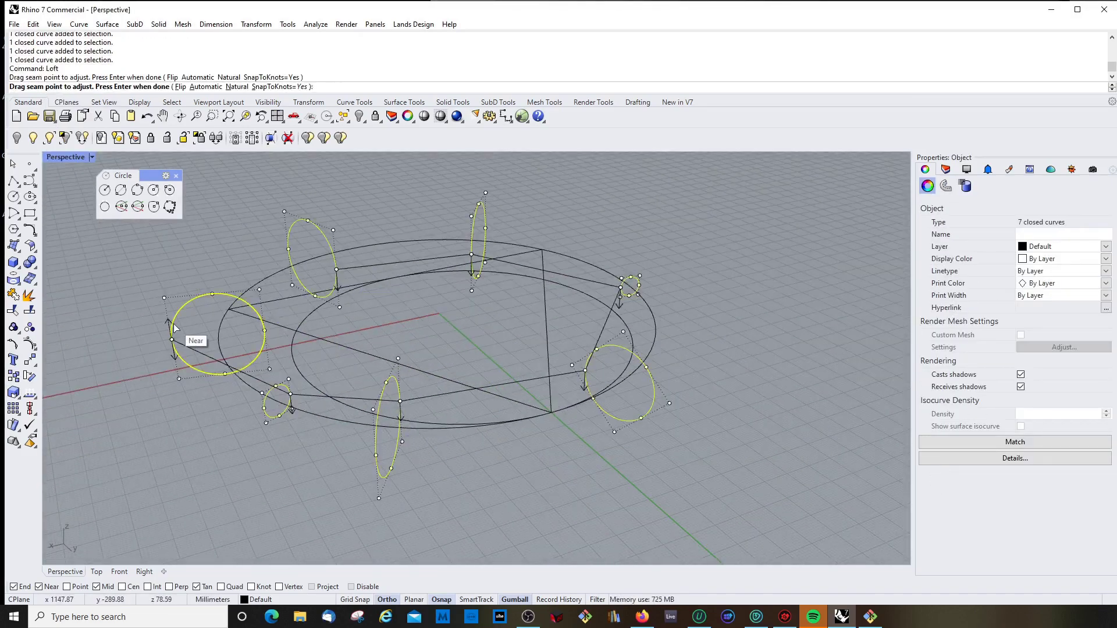
pyautogui.press('Return')
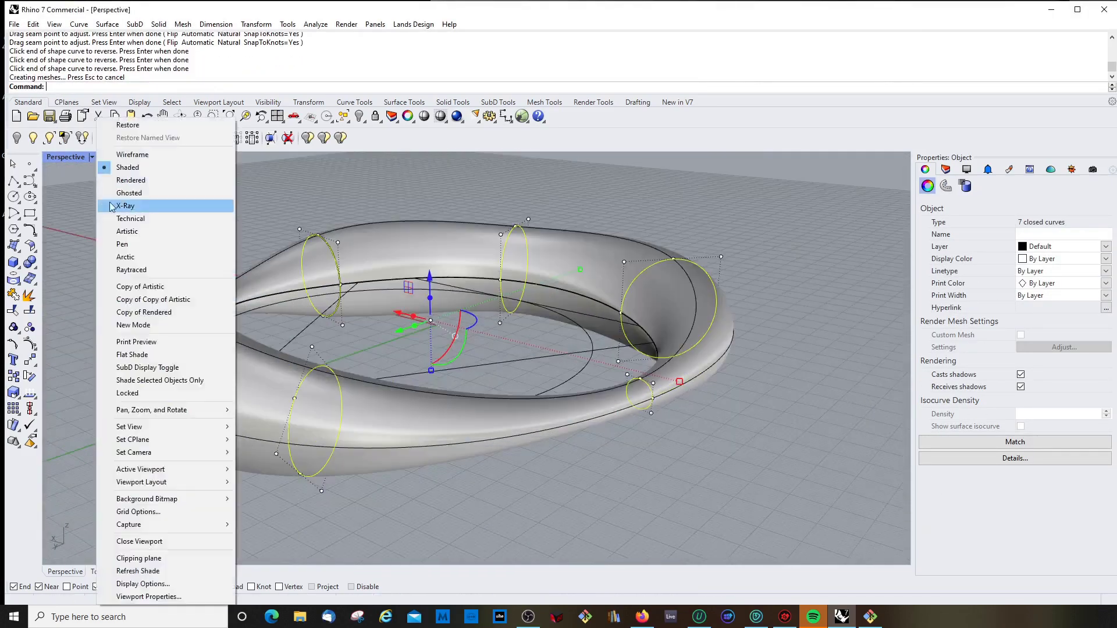
# Set the Perspective viewport to Rendered display, examine the lofted ring and capture the view to a file
pyautogui.click(131, 180)
pyautogui.press('Escape')
pyautogui.moveTo(582, 378); pyautogui.dragTo(497, 401, button='right')
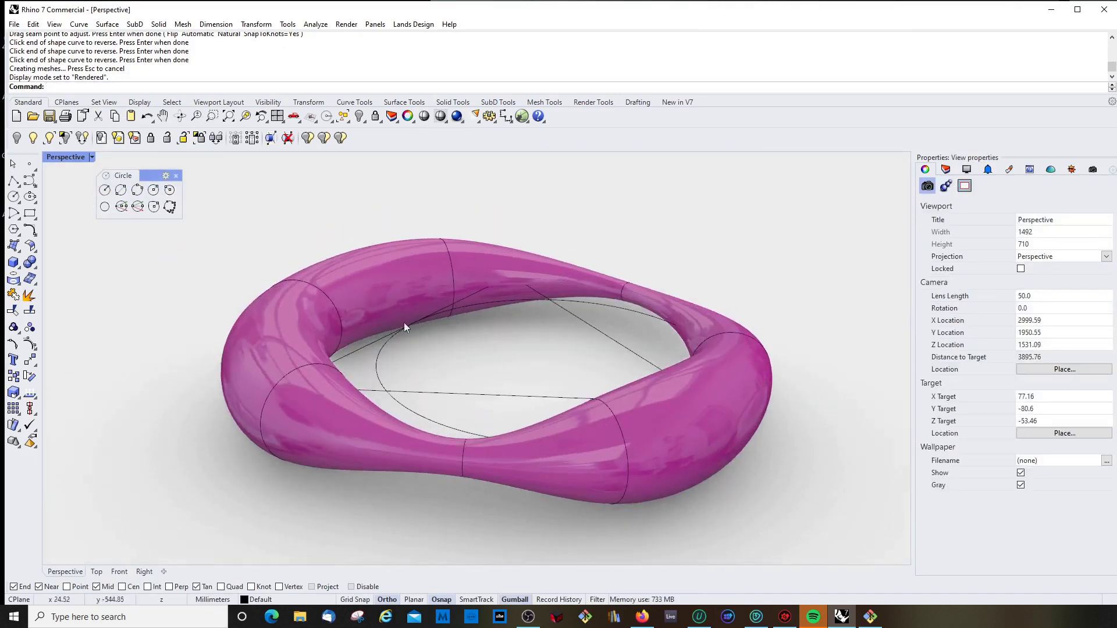
pyautogui.scroll(-2, 441, 325)
pyautogui.moveTo(442, 326); pyautogui.dragTo(392, 335, button='right')
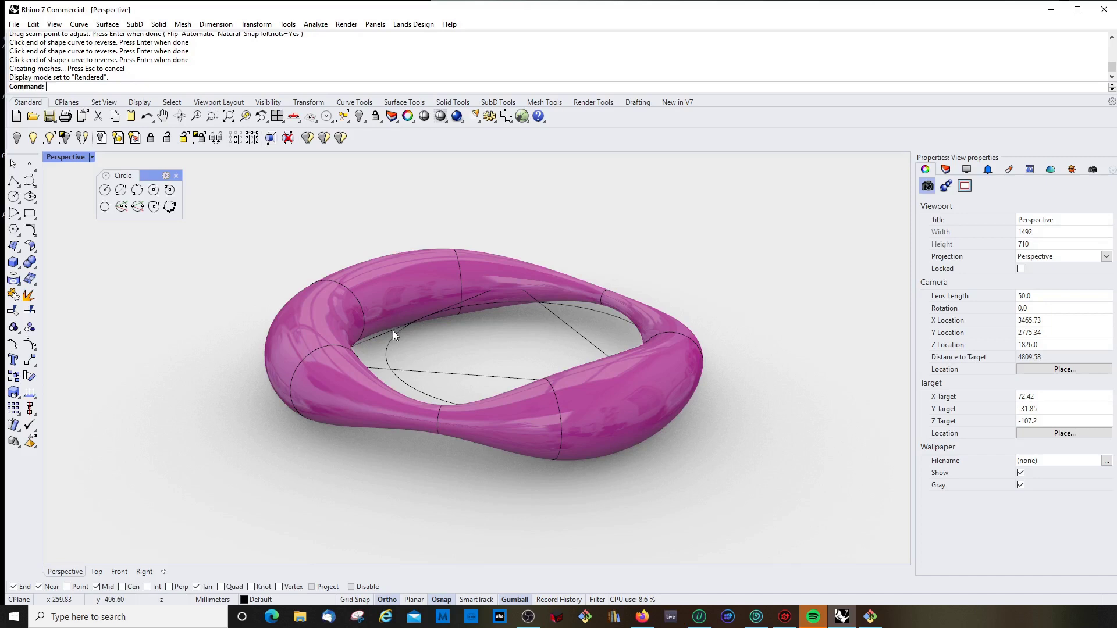
pyautogui.write('_ViewCaptureToFile')
pyautogui.press('Return')
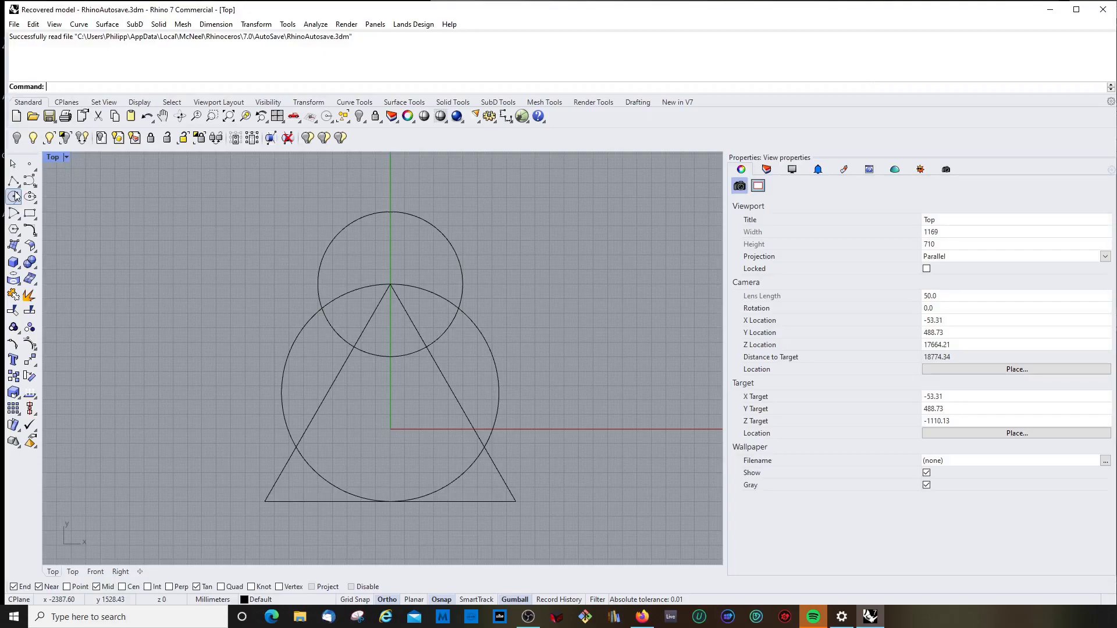
# Draw a circle with the Tangent, Tangent, Radius option, picking the triangle's two slanted sides and entering a radius of 1000 mm
pyautogui.click(13, 197)
pyautogui.moveTo(64, 191); pyautogui.dragTo(287, 174)
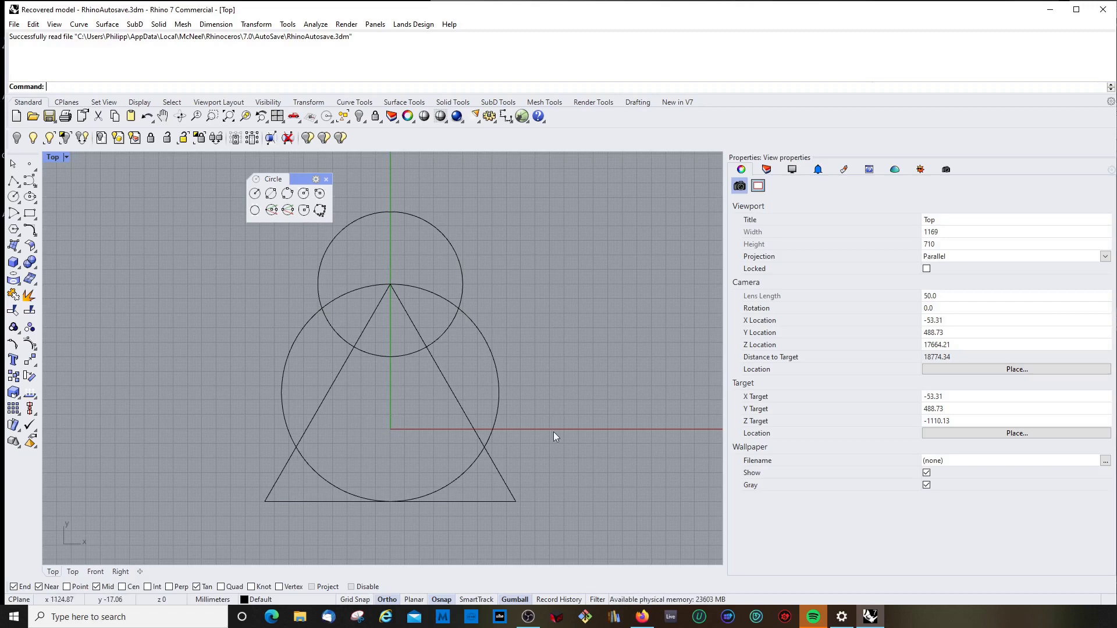
pyautogui.click(303, 193)
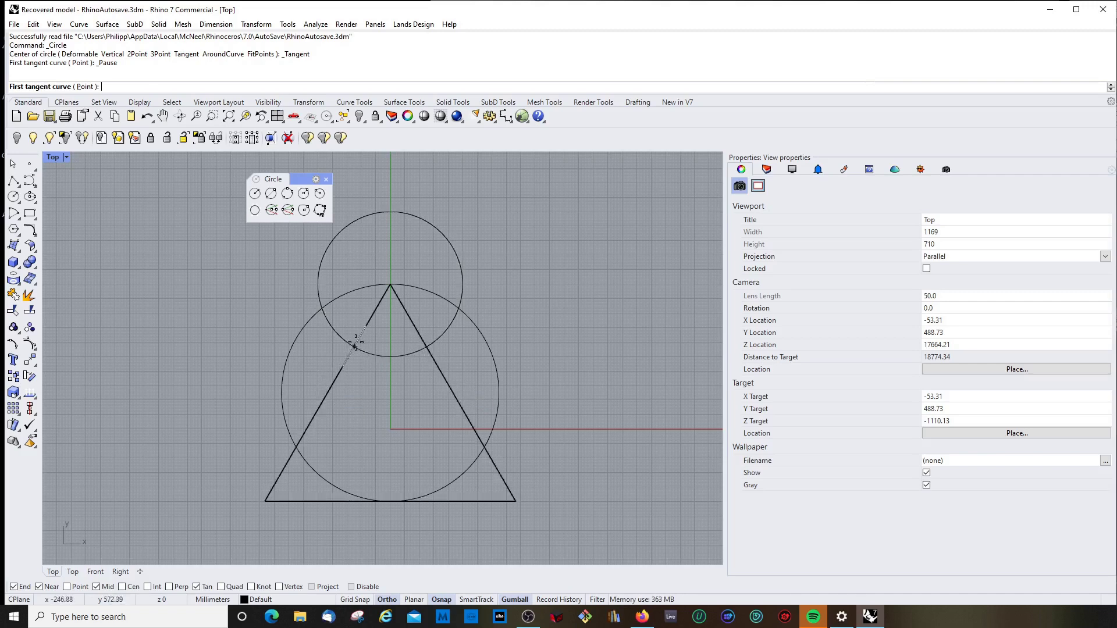
pyautogui.click(339, 372)
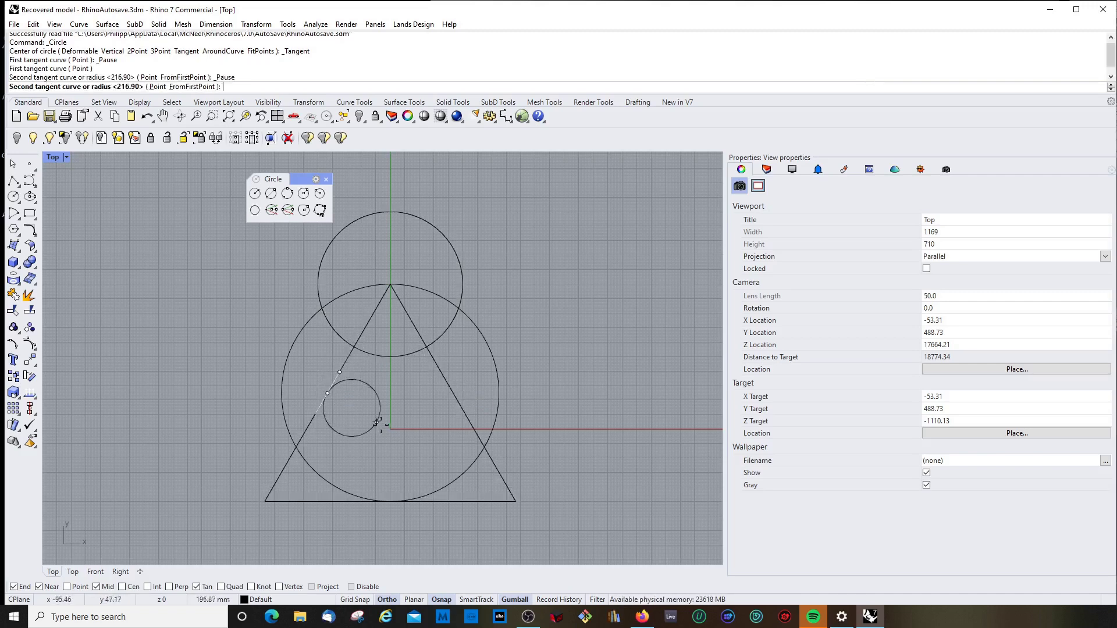
pyautogui.click(434, 373)
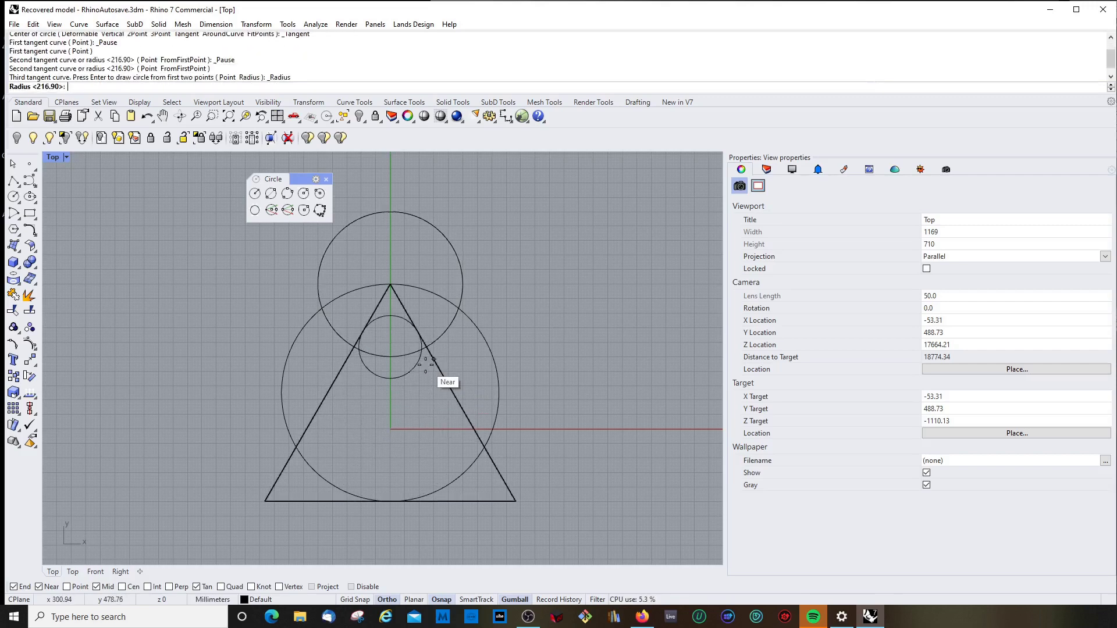
pyautogui.write('1000')
pyautogui.press('Return')
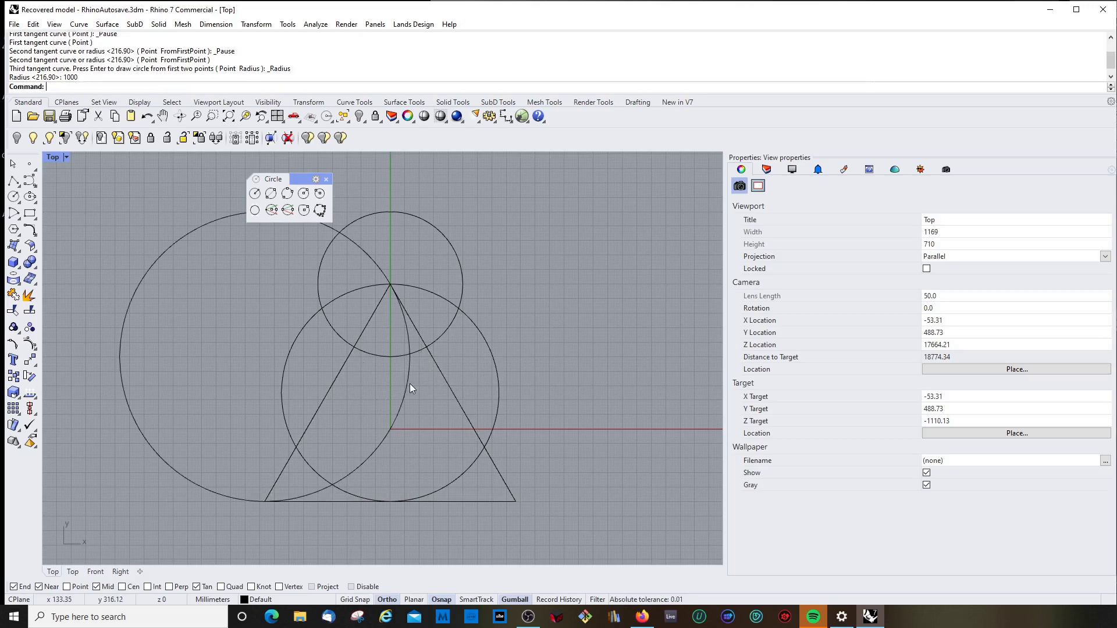
# Undo the last circle and redraw it tangent to the triangle's two slanted sides with a radius of 400 mm
pyautogui.hotkey('ctrl', 'z')
pyautogui.press('Return')
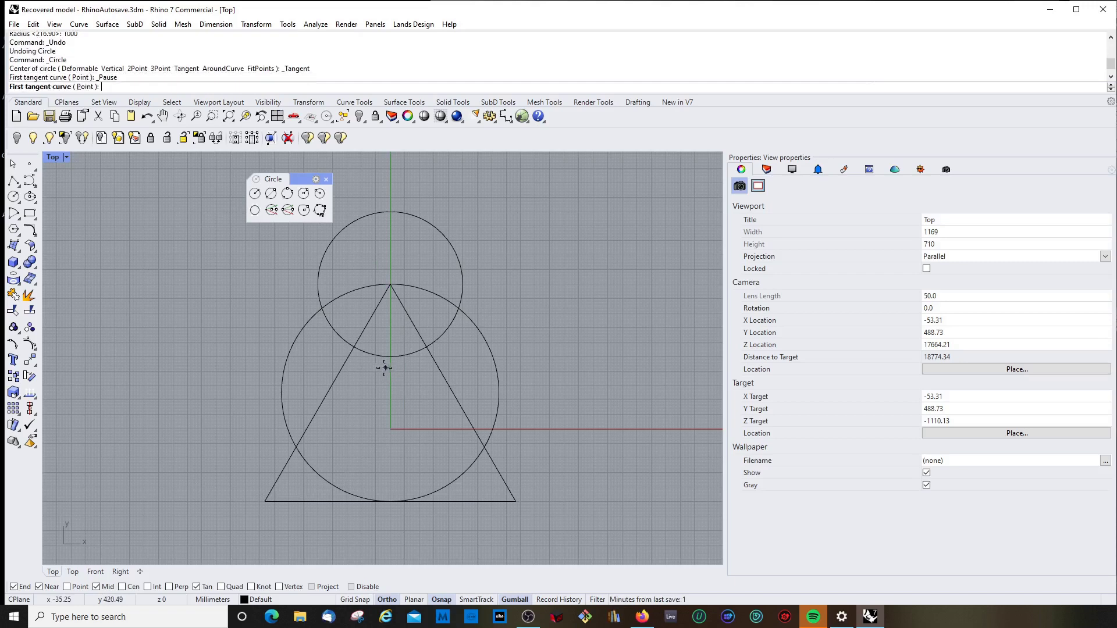
pyautogui.click(321, 404)
pyautogui.click(440, 379)
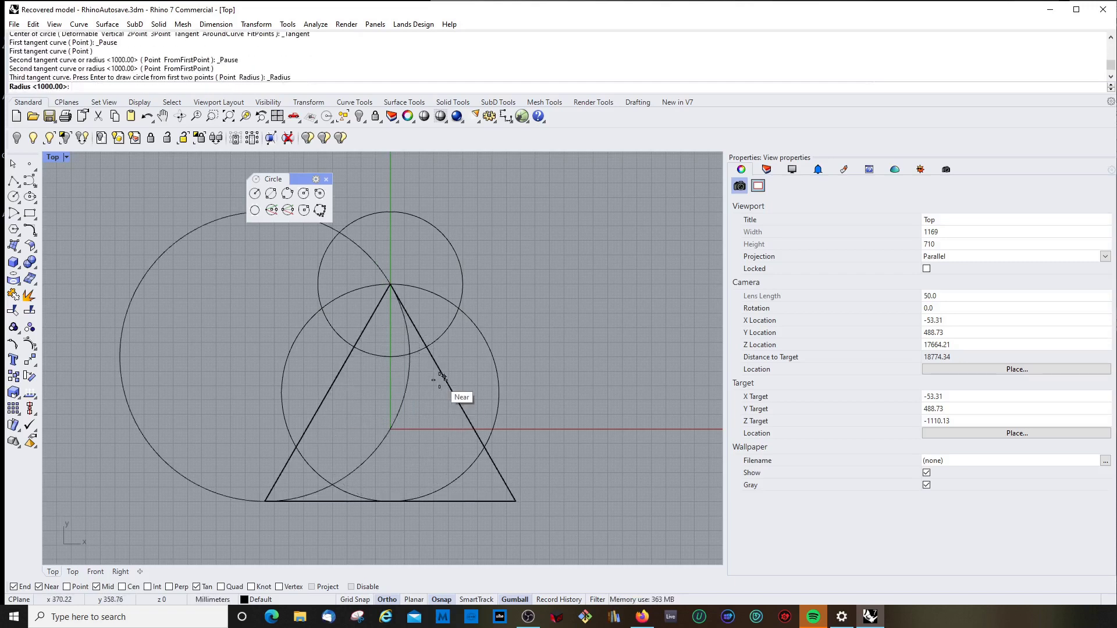
pyautogui.press('BackSpace')
pyautogui.press('Return')
pyautogui.scroll(1, 508, 299)
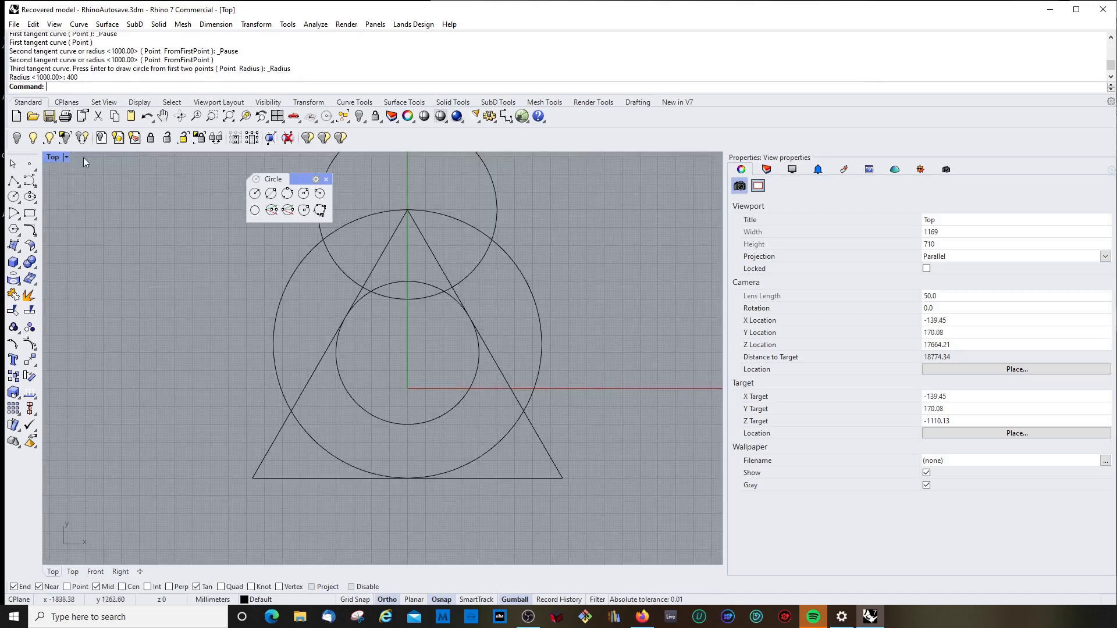
# Draw a circle tangent to all three sides of the triangle, and select the smaller circle tangent to the slanted sides
pyautogui.click(254, 213)
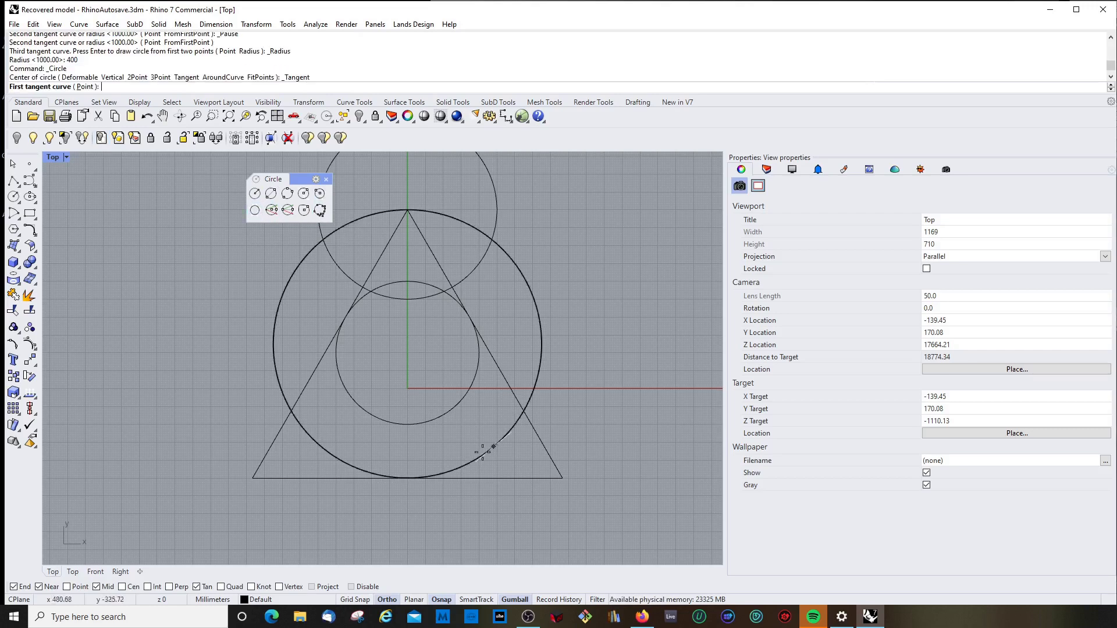
pyautogui.click(319, 364)
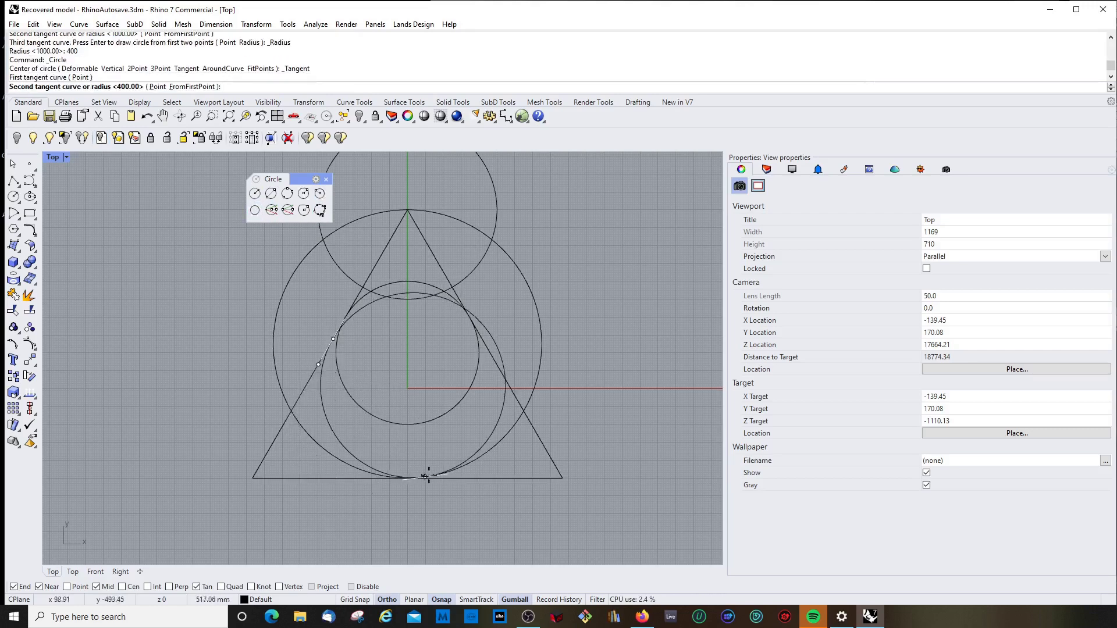
pyautogui.click(398, 478)
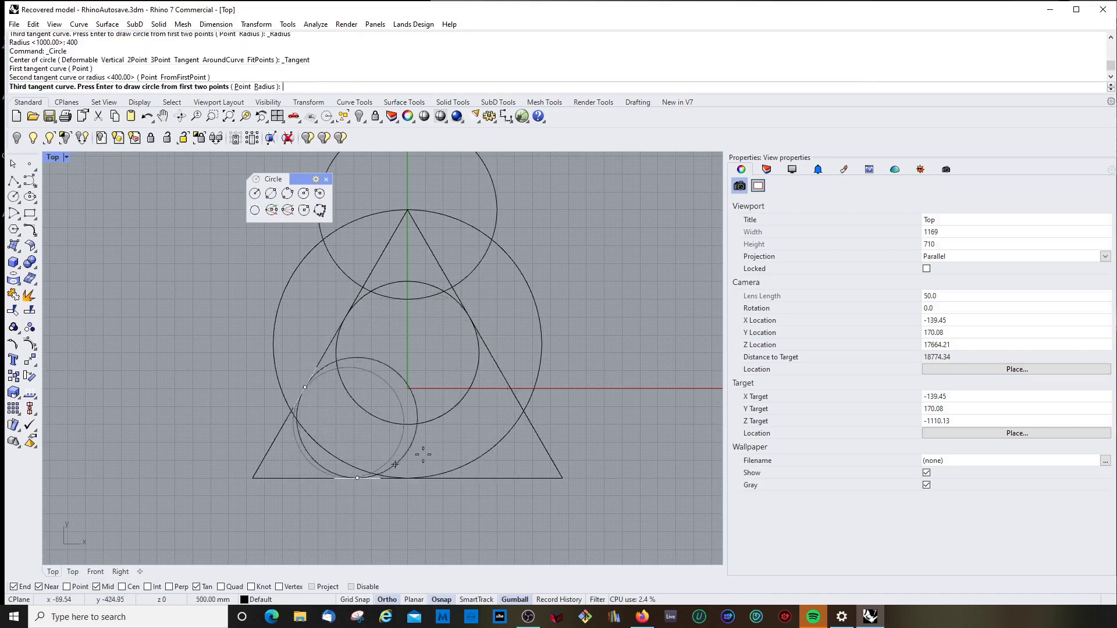
pyautogui.click(492, 363)
pyautogui.scroll(-3, 510, 380)
pyautogui.scroll(3, 481, 392)
pyautogui.scroll(-3, 480, 393)
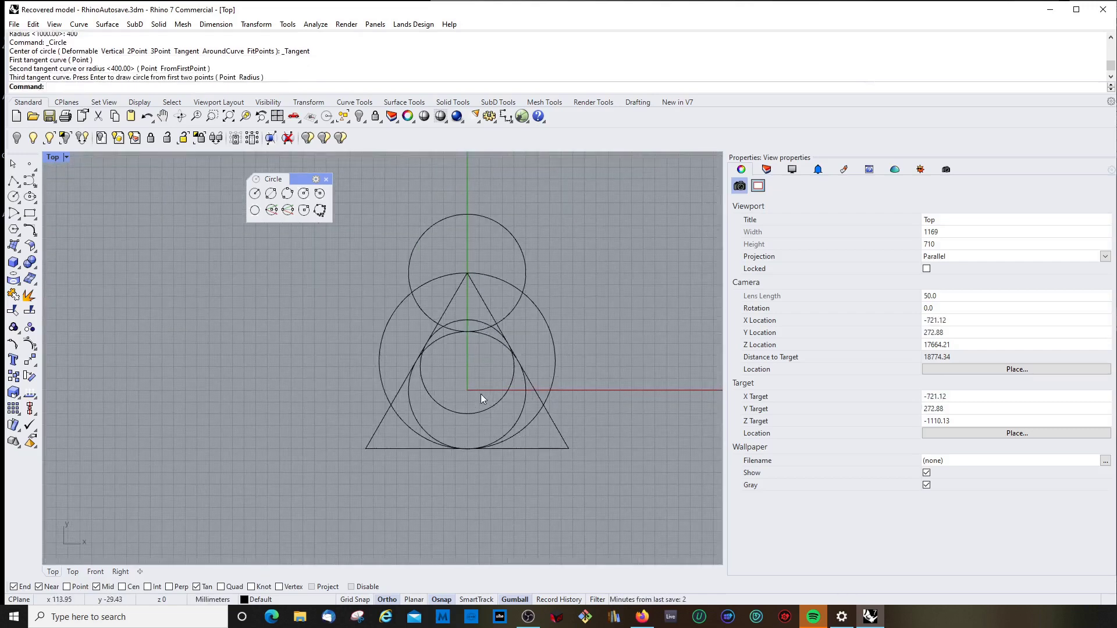
pyautogui.click(467, 413)
pyautogui.moveTo(466, 400); pyautogui.dragTo(388, 401, button='right')
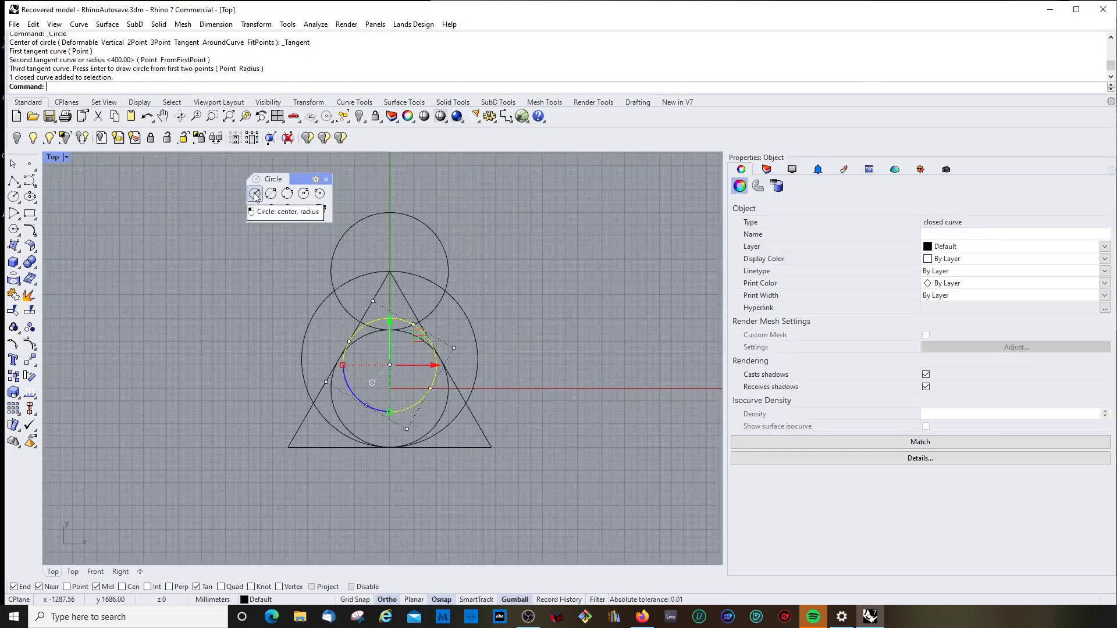
# Try drawing another tangent circle through the Tangent option of the center-radius Circle command
pyautogui.click(255, 194)
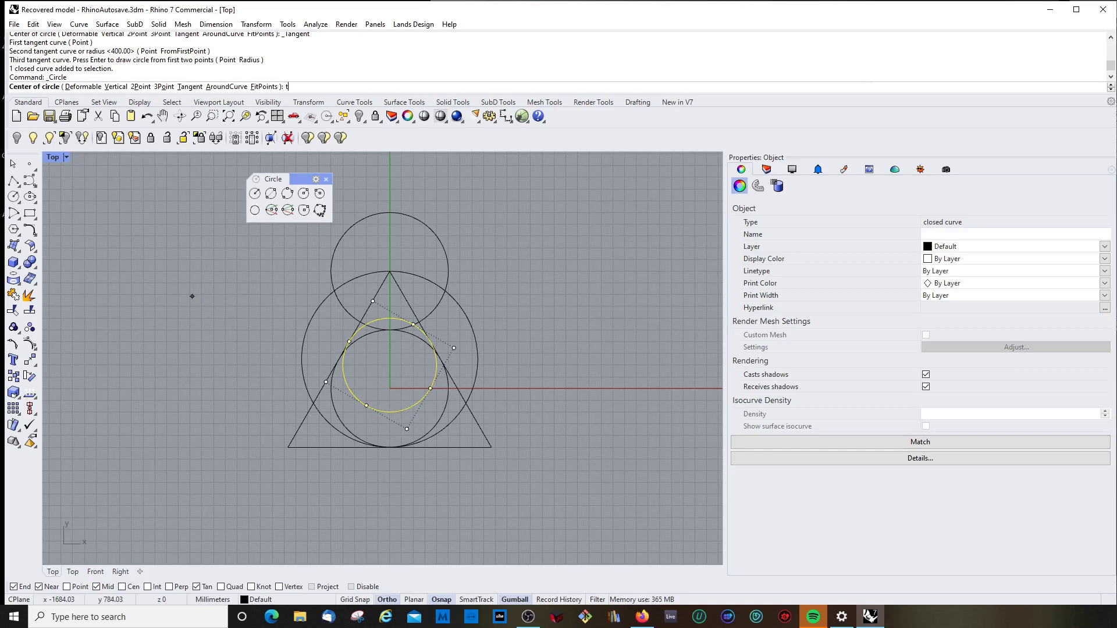
pyautogui.write('t')
pyautogui.press('Return')
pyautogui.scroll(5, 355, 305)
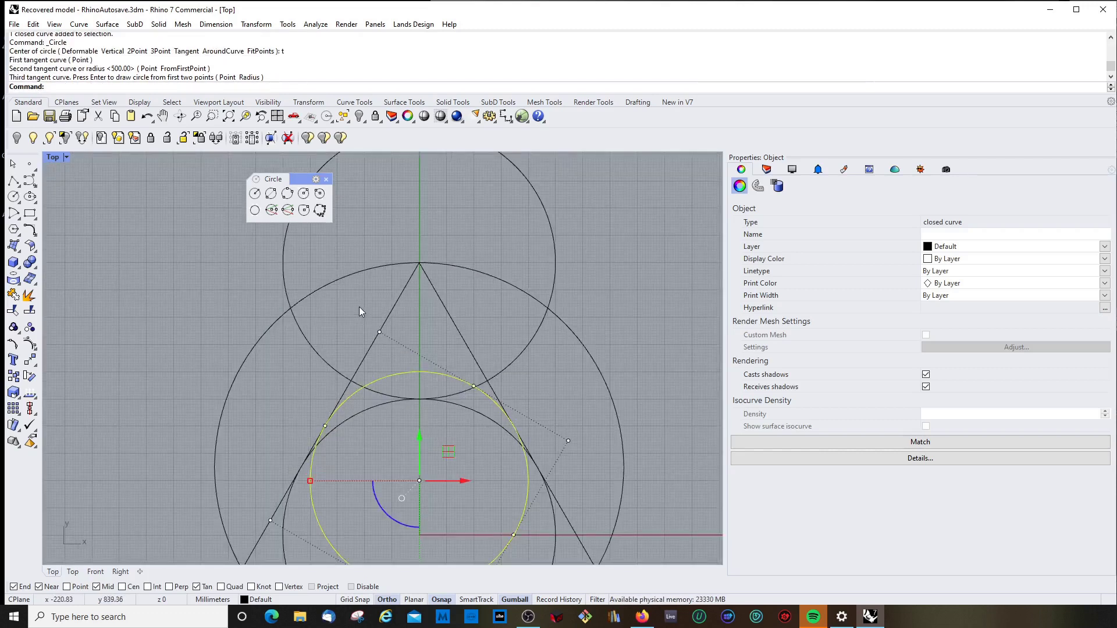
pyautogui.click(359, 306)
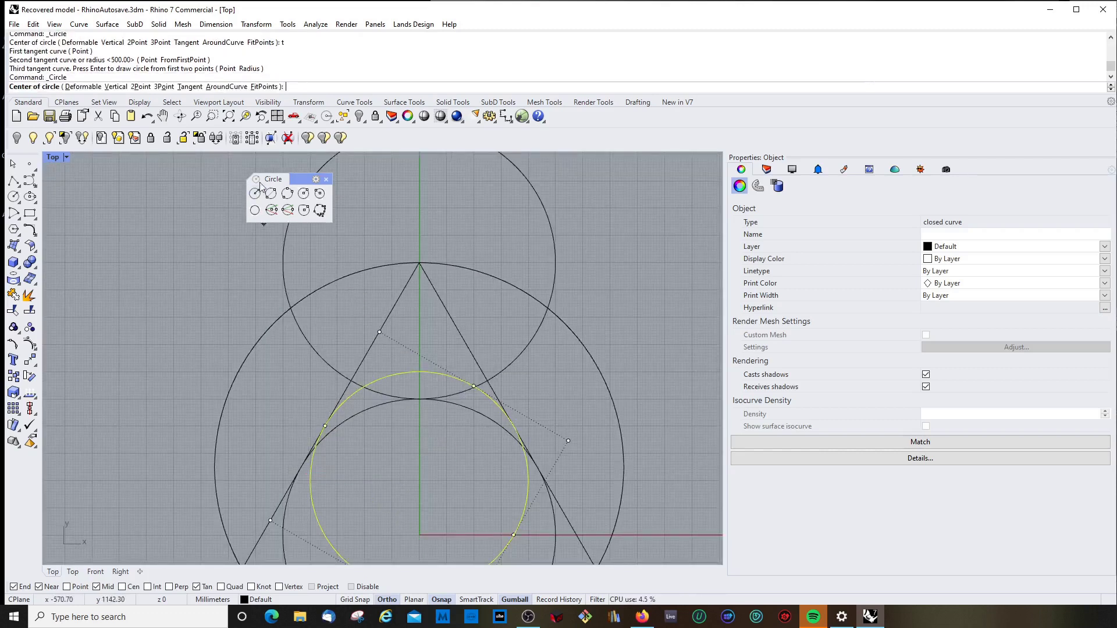
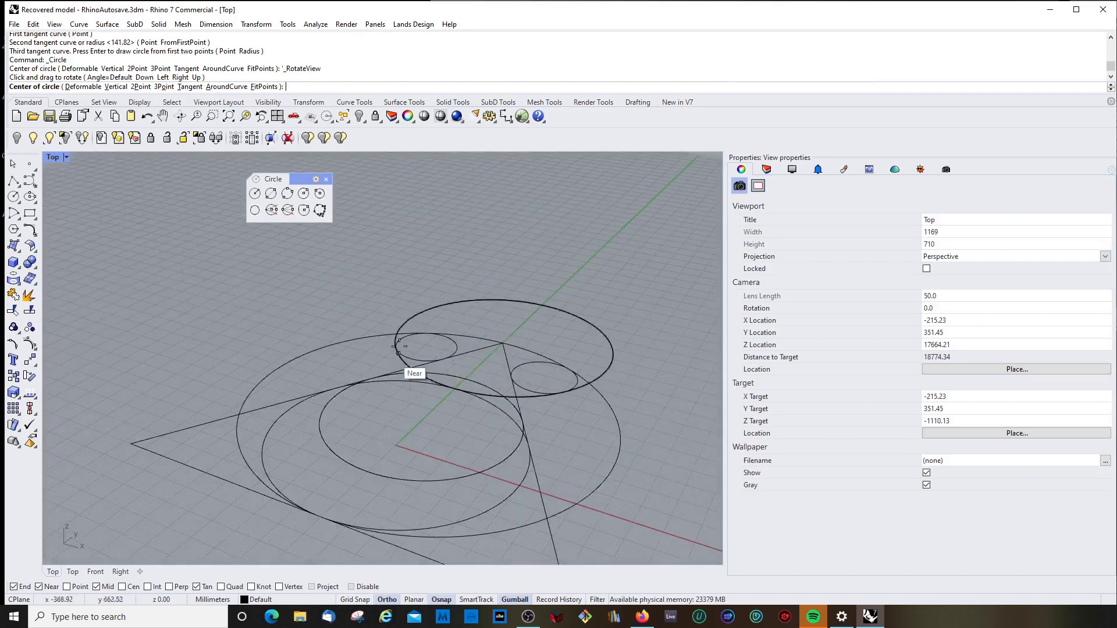
pyautogui.scroll(-6, 384, 367)
pyautogui.scroll(3, 394, 362)
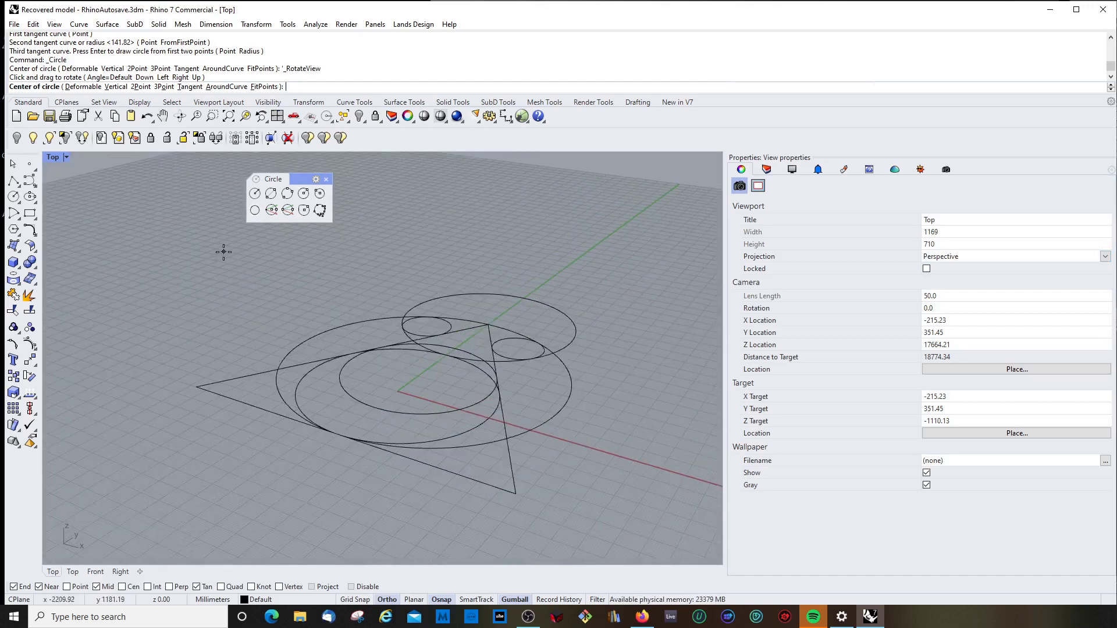
pyautogui.click(272, 210)
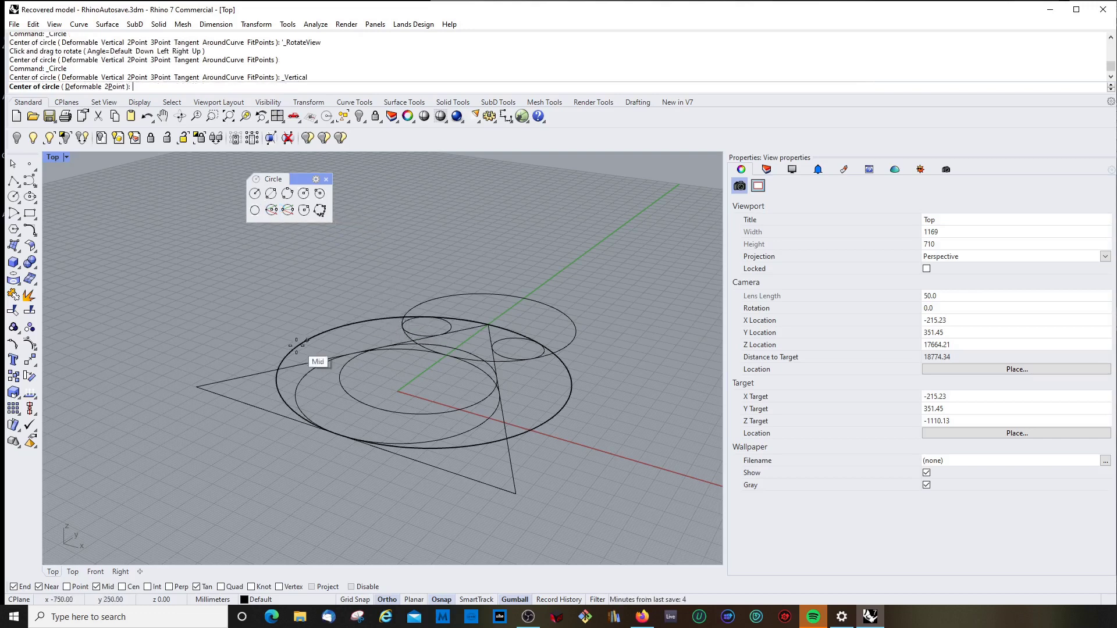
pyautogui.click(278, 369)
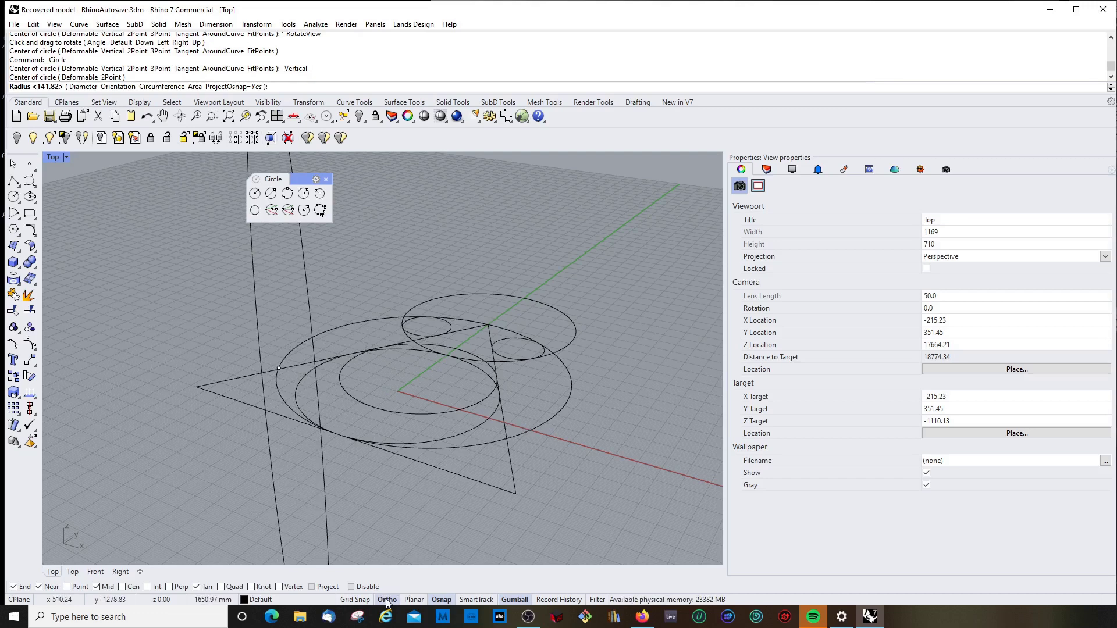
pyautogui.moveTo(373, 442)
pyautogui.mouseDown(button='right')
pyautogui.moveTo(383, 425)
pyautogui.moveTo(356, 432)
pyautogui.mouseUp(button='right')
pyautogui.scroll(-3, 351, 425)
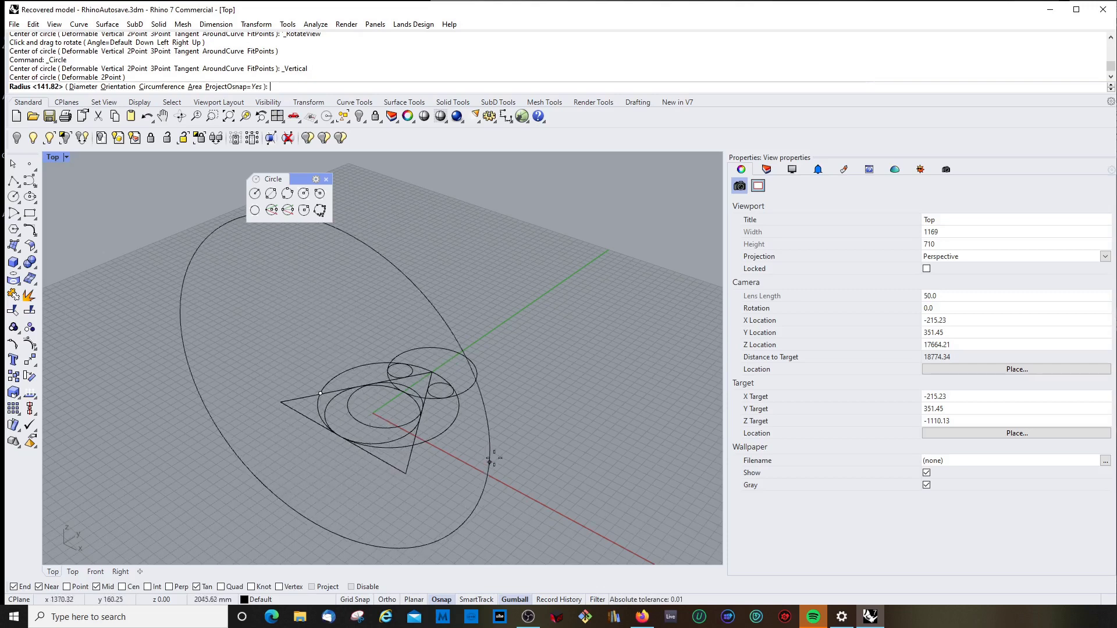
pyautogui.press('Escape')
pyautogui.press('Return')
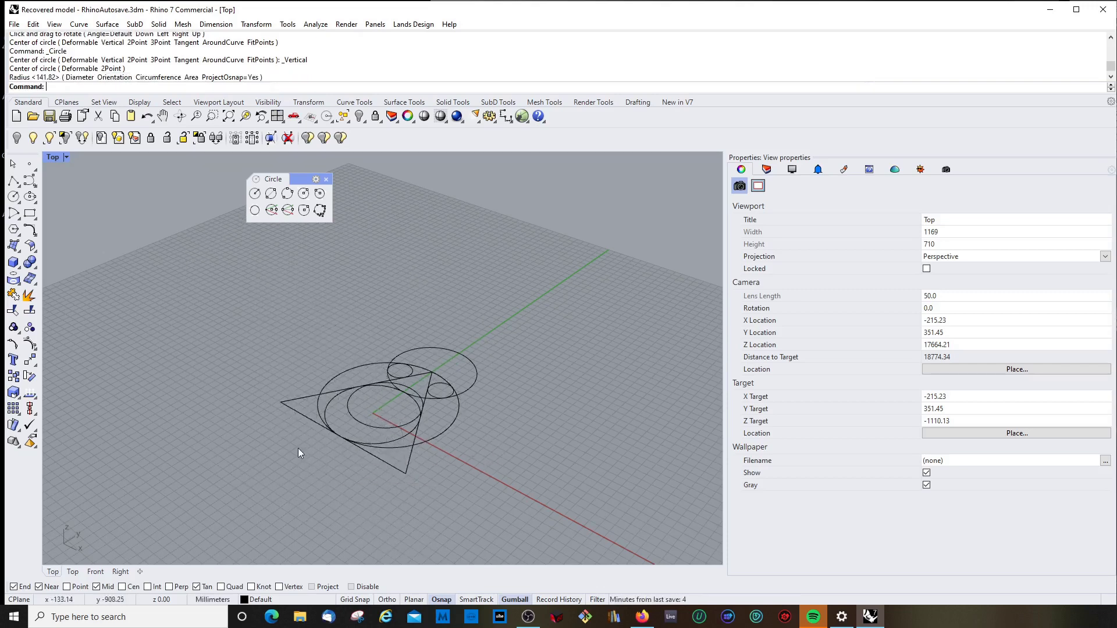
pyautogui.click(282, 402)
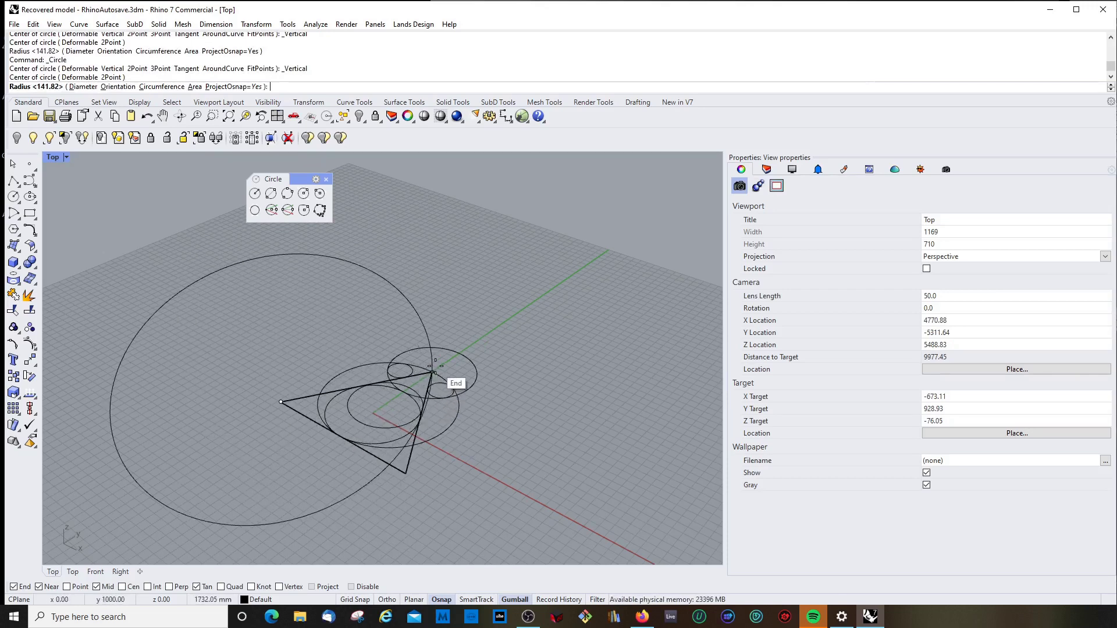
pyautogui.press('Escape')
pyautogui.scroll(4, 341, 407)
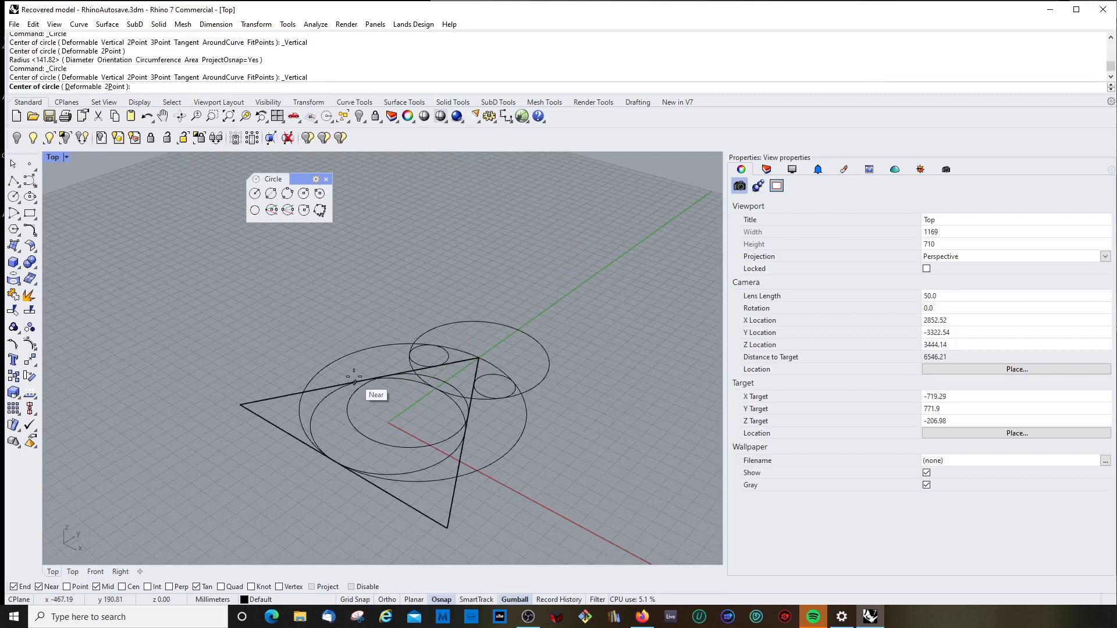
# Draw two vertical circles, each centred at the midpoint of a different triangle side and passing through that side's corner
pyautogui.press('Return')
pyautogui.click(364, 380)
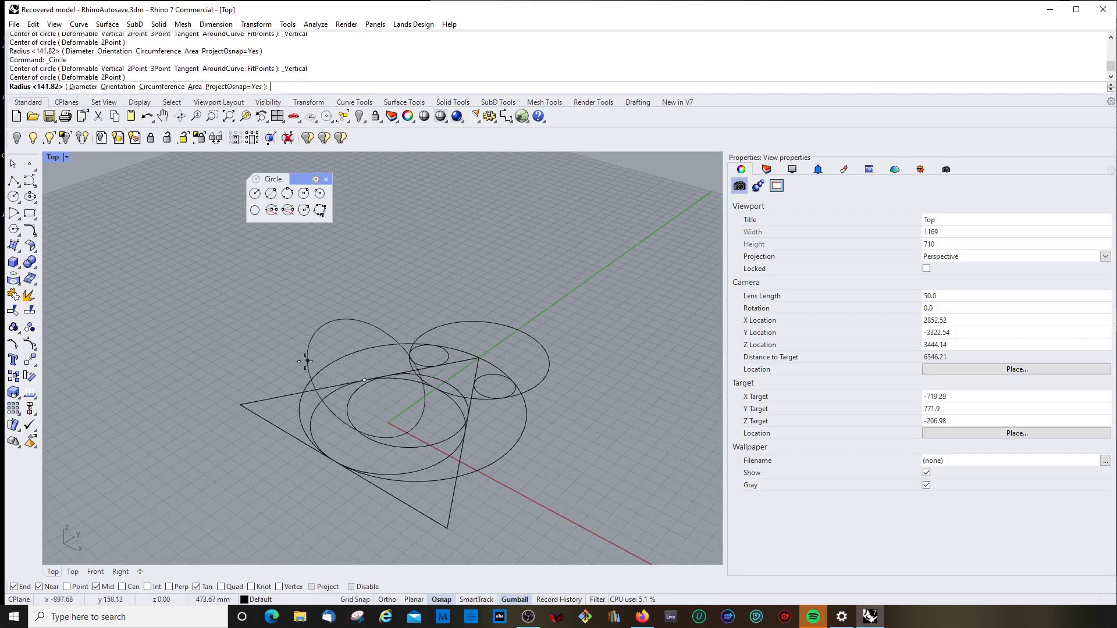
pyautogui.click(241, 405)
pyautogui.moveTo(241, 405); pyautogui.dragTo(472, 372, button='right')
pyautogui.press('Return')
pyautogui.click(434, 373)
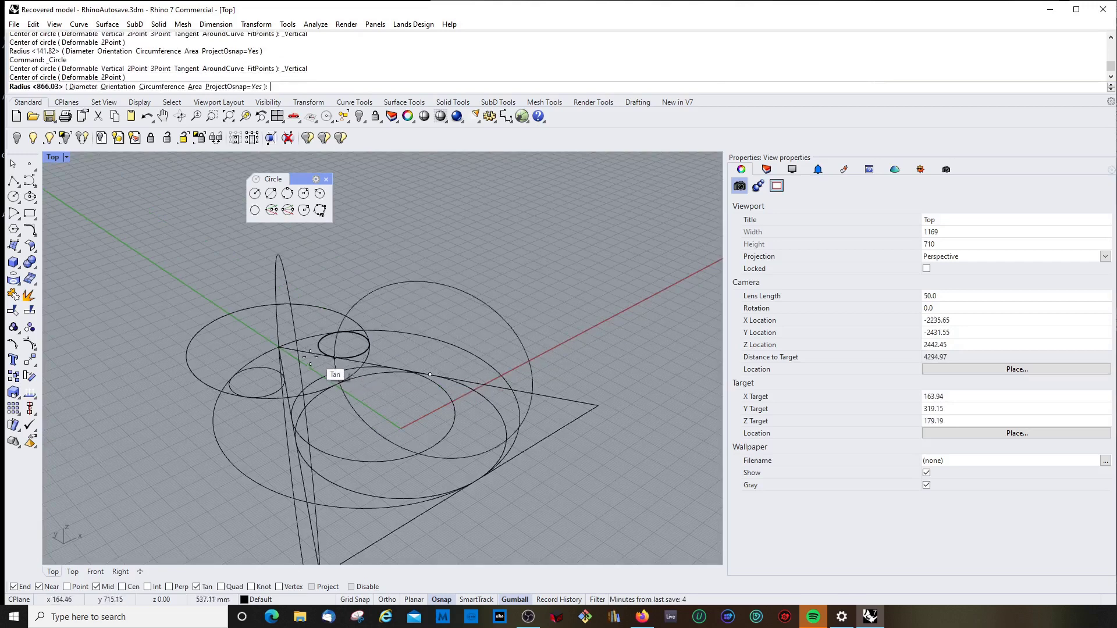
pyautogui.click(302, 348)
pyautogui.scroll(-3, 423, 374)
pyautogui.moveTo(424, 375); pyautogui.dragTo(553, 381, button='right')
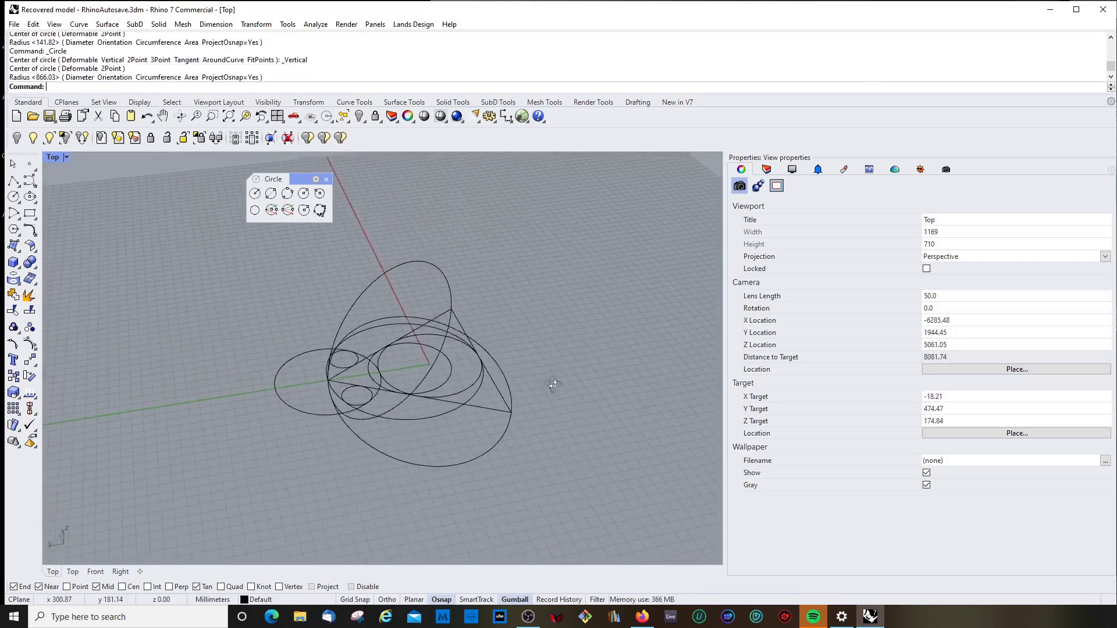
# Draw a third vertical circle centred at the midpoint of the remaining triangle side and reaching its corners
pyautogui.scroll(5, 466, 371)
pyautogui.press('Return')
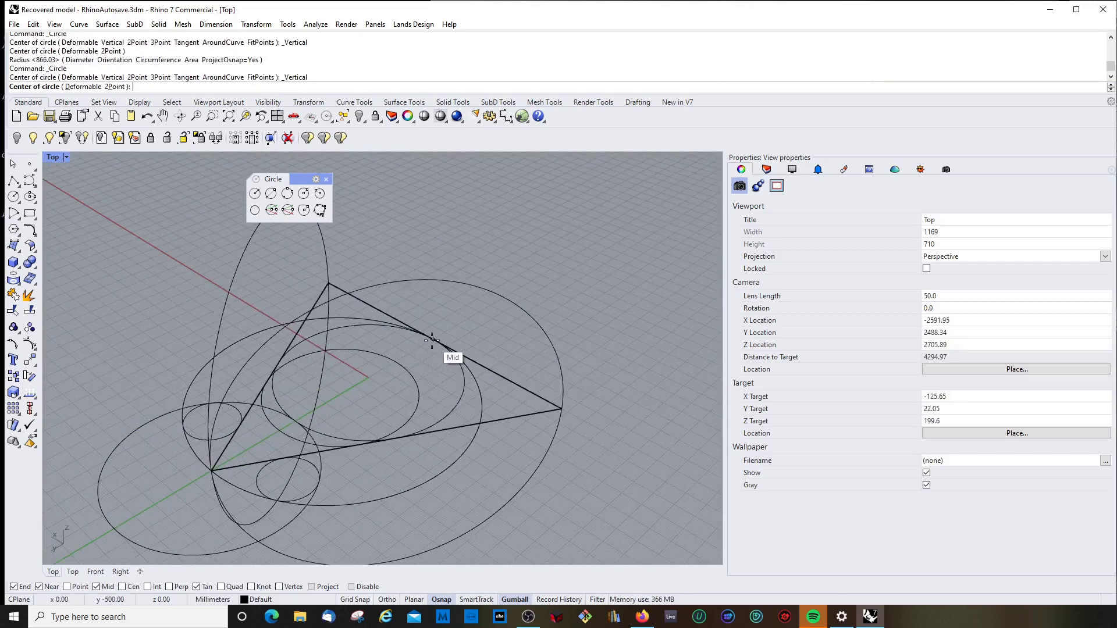
pyautogui.click(431, 340)
pyautogui.click(435, 328)
pyautogui.scroll(-3, 407, 389)
pyautogui.moveTo(434, 328)
pyautogui.mouseDown(button='right')
pyautogui.moveTo(407, 388)
pyautogui.moveTo(376, 264)
pyautogui.moveTo(452, 314)
pyautogui.moveTo(628, 279)
pyautogui.moveTo(508, 284)
pyautogui.moveTo(587, 318)
pyautogui.moveTo(508, 351)
pyautogui.moveTo(417, 321)
pyautogui.mouseUp(button='right')
pyautogui.moveTo(311, 226); pyautogui.dragTo(387, 313, button='right')
pyautogui.scroll(-3, 347, 308)
pyautogui.scroll(3, 424, 319)
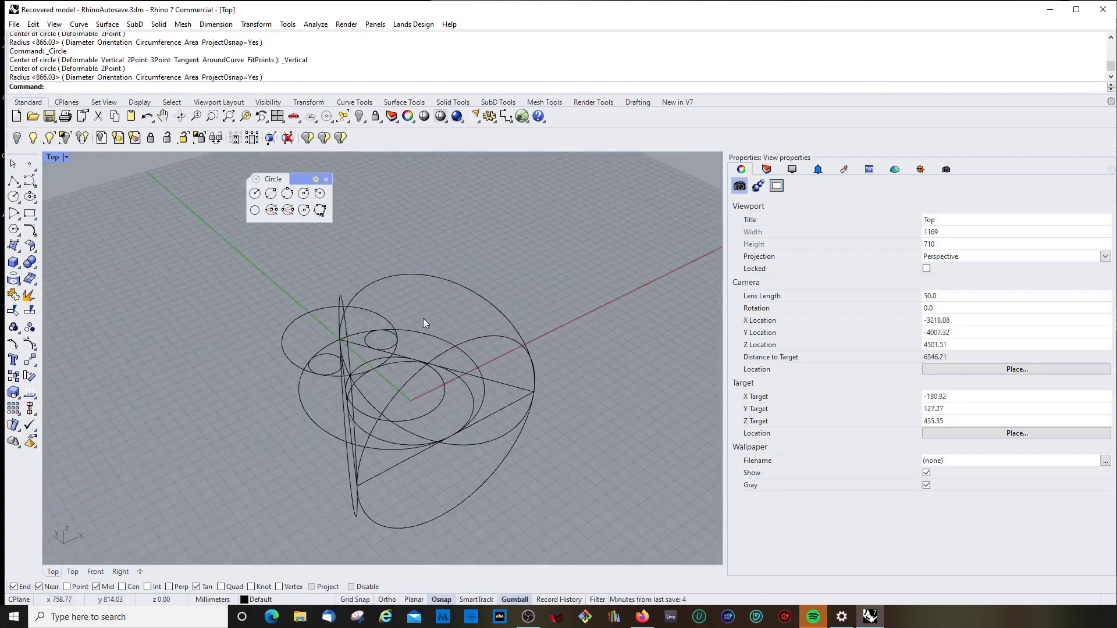
# Draw a circle tangent to the three vertical circles near their tops
pyautogui.scroll(4, 442, 309)
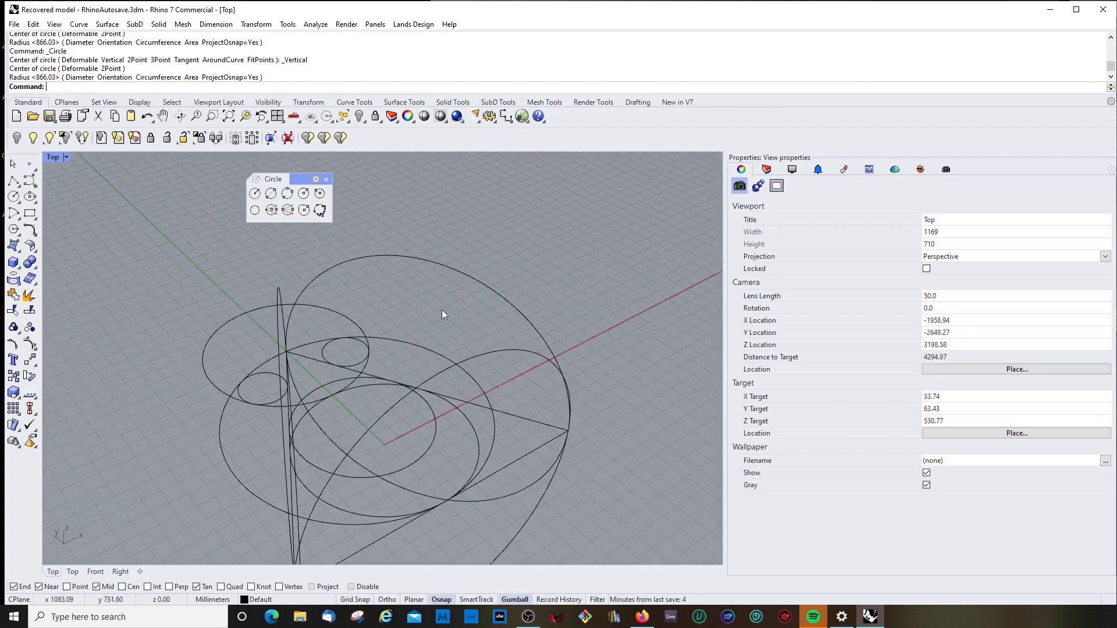
pyautogui.rightClick(344, 203)
pyautogui.click(255, 210)
pyautogui.click(255, 210)
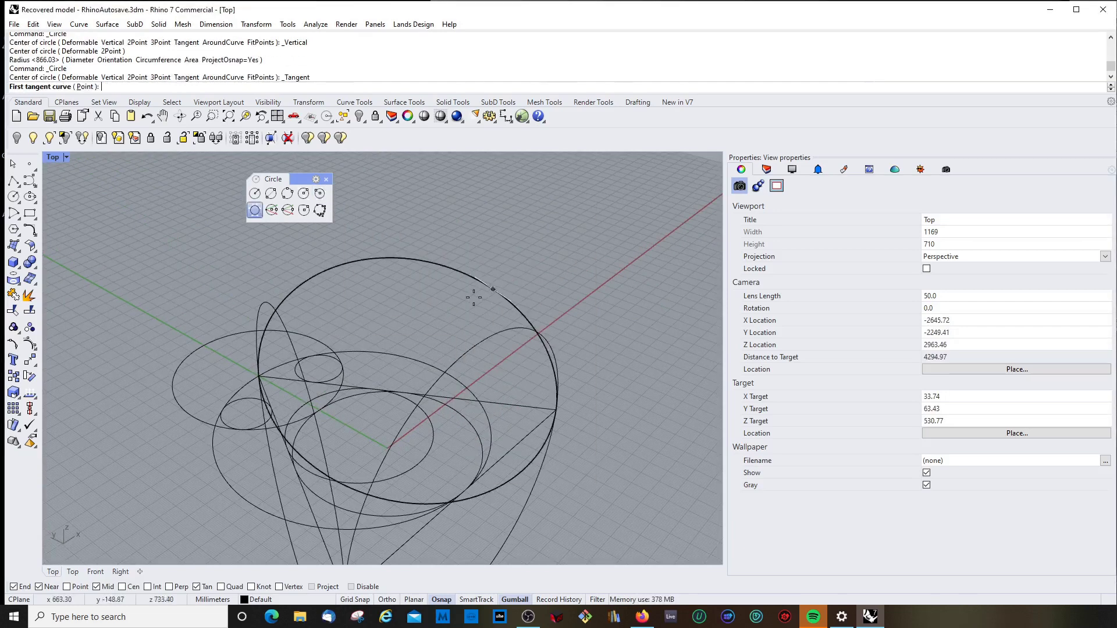
pyautogui.click(417, 257)
pyautogui.moveTo(416, 257); pyautogui.dragTo(280, 294, button='right')
pyautogui.click(506, 307)
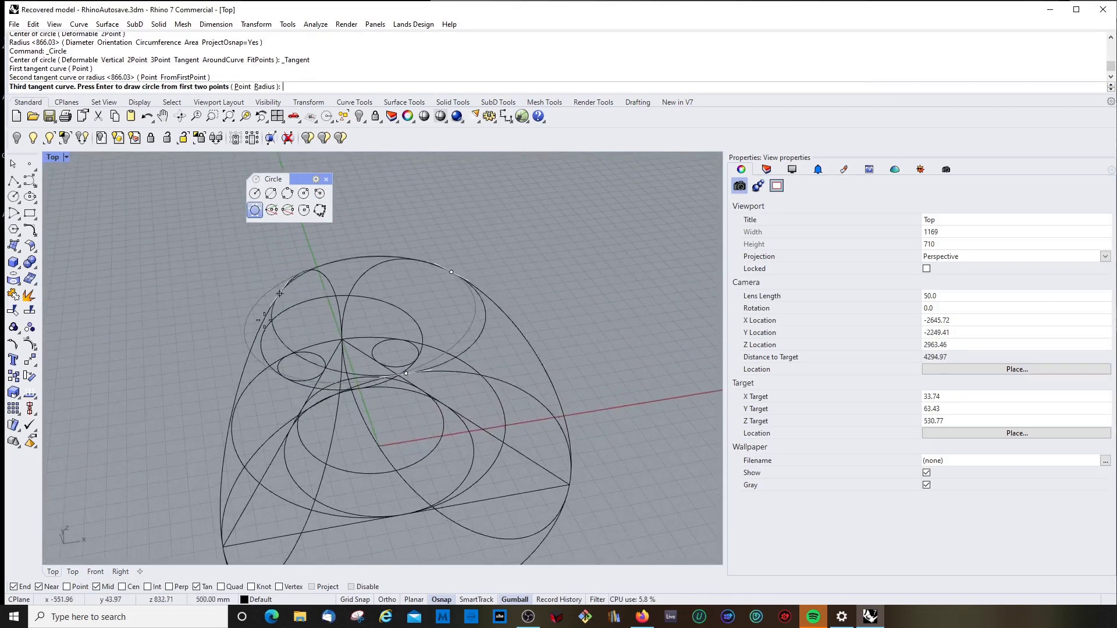
pyautogui.press('Escape')
pyautogui.moveTo(466, 299); pyautogui.dragTo(412, 355, button='right')
pyautogui.moveTo(295, 455); pyautogui.dragTo(371, 342, button='right')
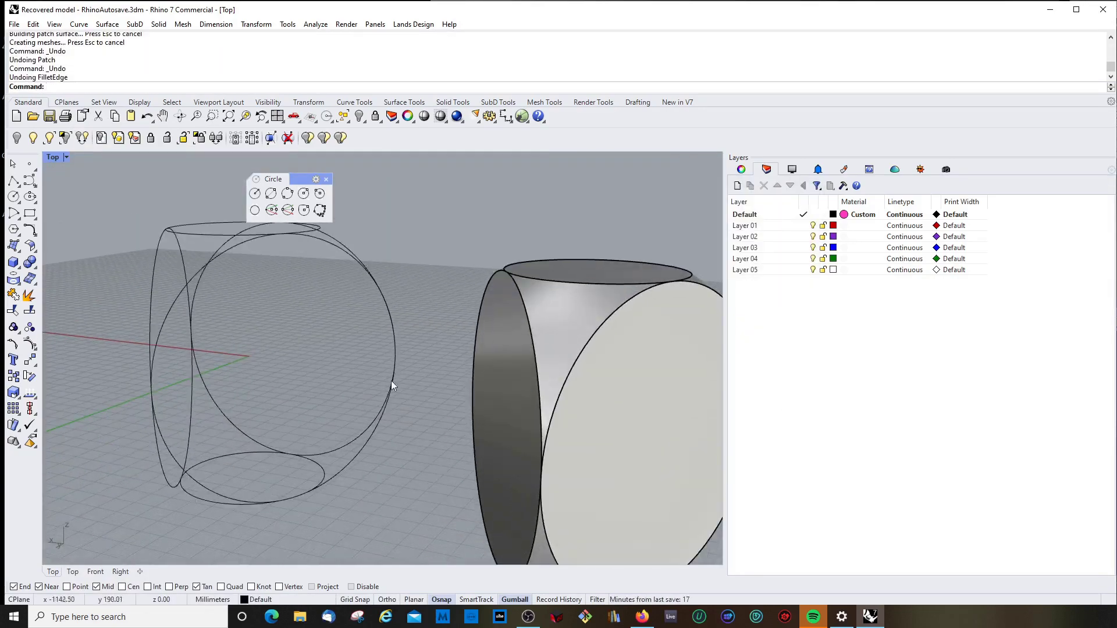
# Set the viewport to Rendered display and examine the solid built from the circles from several angles
pyautogui.scroll(-5, 391, 384)
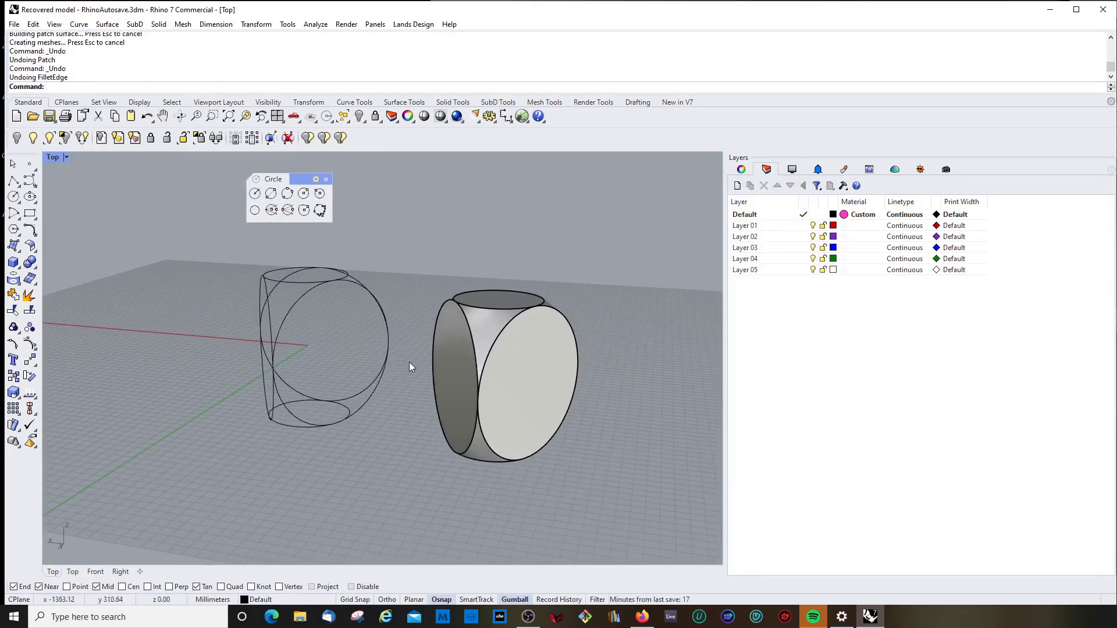
pyautogui.moveTo(481, 357)
pyautogui.mouseDown(button='right')
pyautogui.moveTo(491, 366)
pyautogui.moveTo(468, 378)
pyautogui.moveTo(489, 375)
pyautogui.moveTo(482, 383)
pyautogui.moveTo(449, 357)
pyautogui.moveTo(475, 372)
pyautogui.mouseUp(button='right')
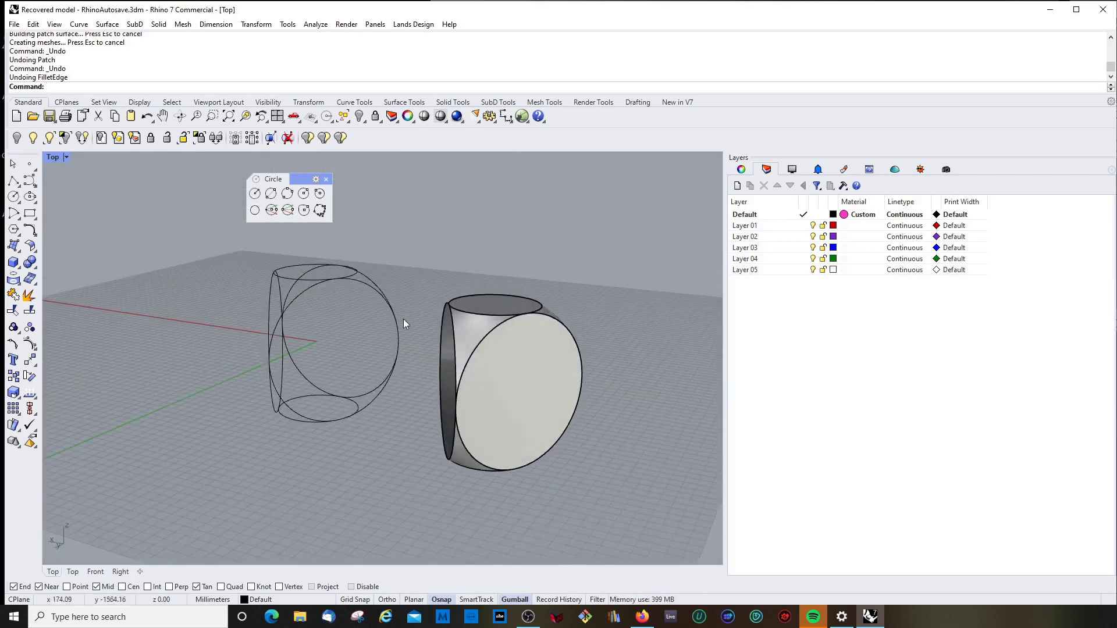
pyautogui.moveTo(404, 309); pyautogui.dragTo(314, 279, button='right')
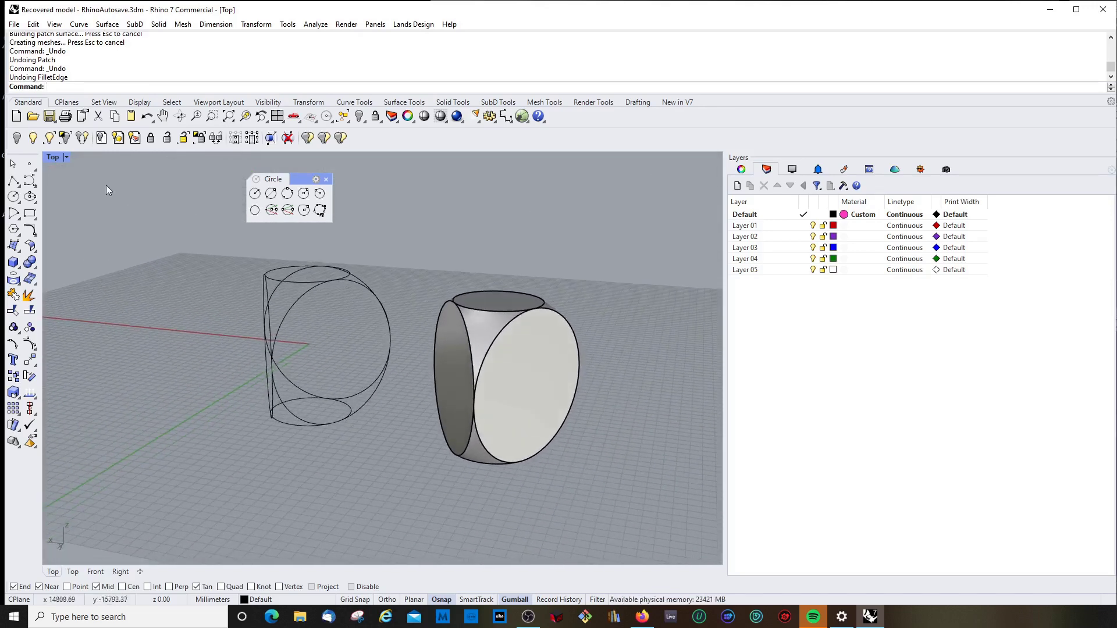
pyautogui.click(65, 157)
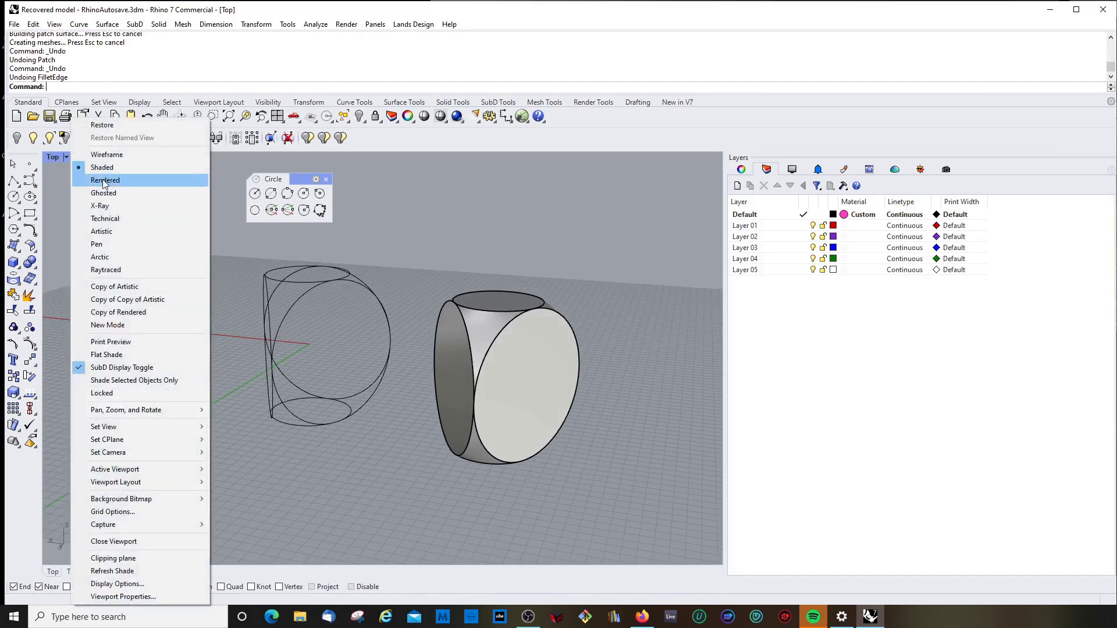
pyautogui.click(103, 181)
pyautogui.moveTo(445, 332)
pyautogui.mouseDown(button='right')
pyautogui.moveTo(512, 299)
pyautogui.moveTo(442, 254)
pyautogui.moveTo(434, 225)
pyautogui.moveTo(456, 399)
pyautogui.moveTo(489, 496)
pyautogui.moveTo(526, 364)
pyautogui.moveTo(438, 313)
pyautogui.moveTo(427, 323)
pyautogui.mouseUp(button='right')
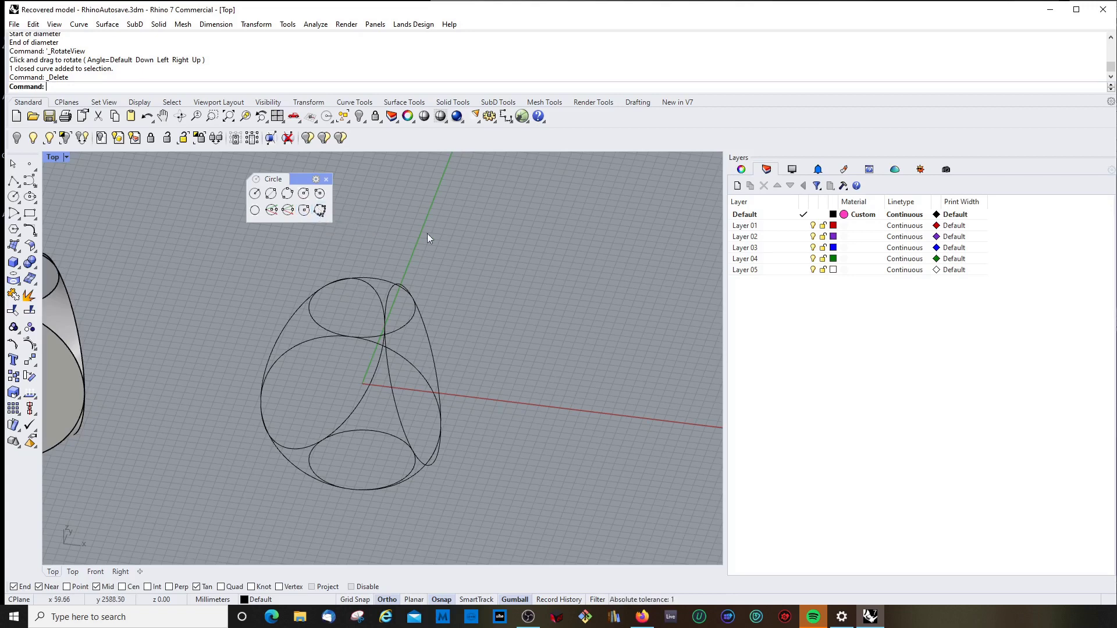
pyautogui.click(13, 182)
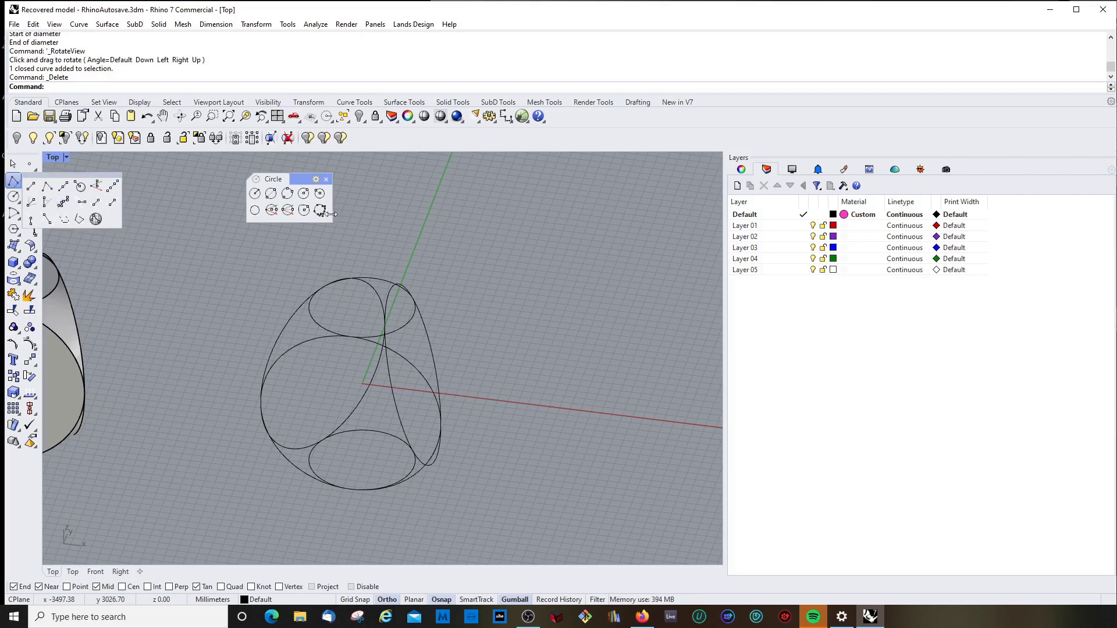
pyautogui.moveTo(323, 214); pyautogui.dragTo(483, 332, button='right')
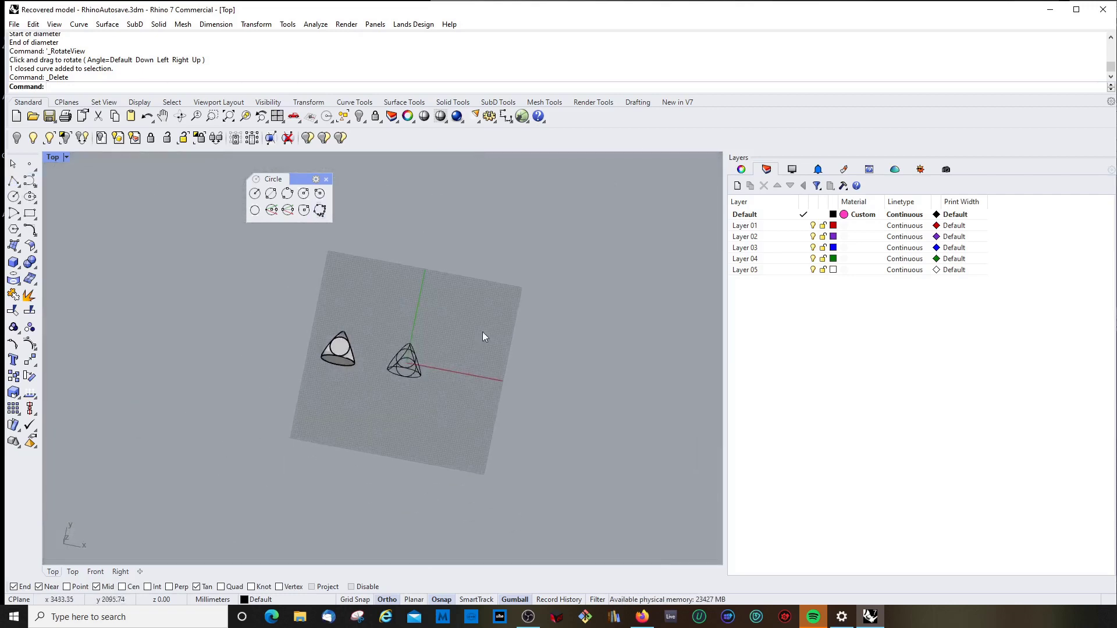
# Return the viewport to the Top view
pyautogui.scroll(3, 358, 337)
pyautogui.moveTo(358, 337); pyautogui.dragTo(177, 220, button='right')
pyautogui.click(66, 157)
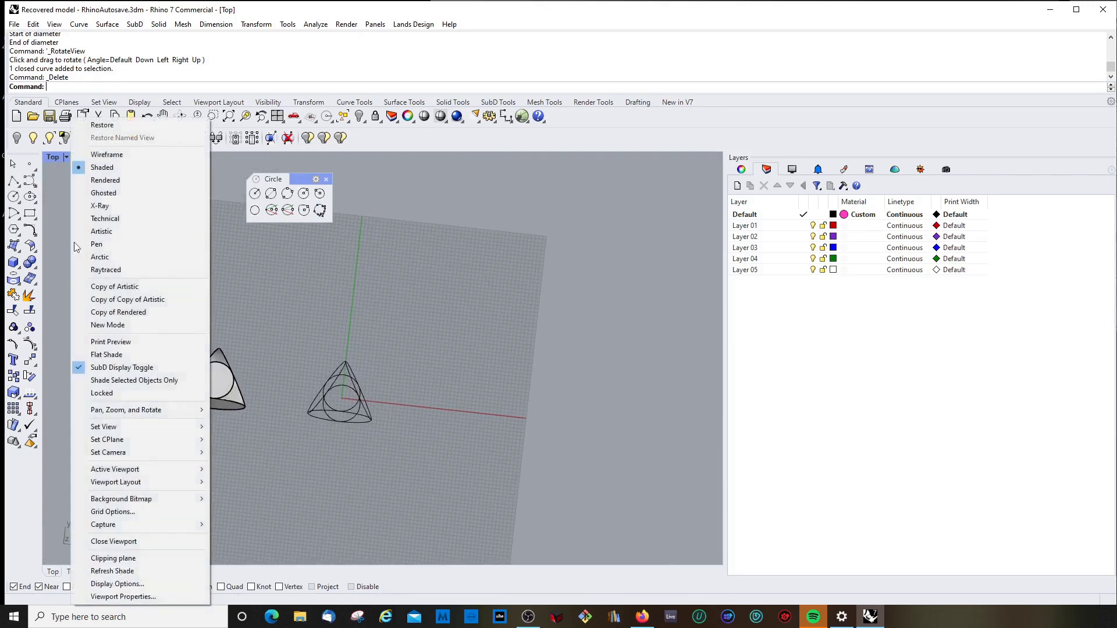
pyautogui.moveTo(178, 431)
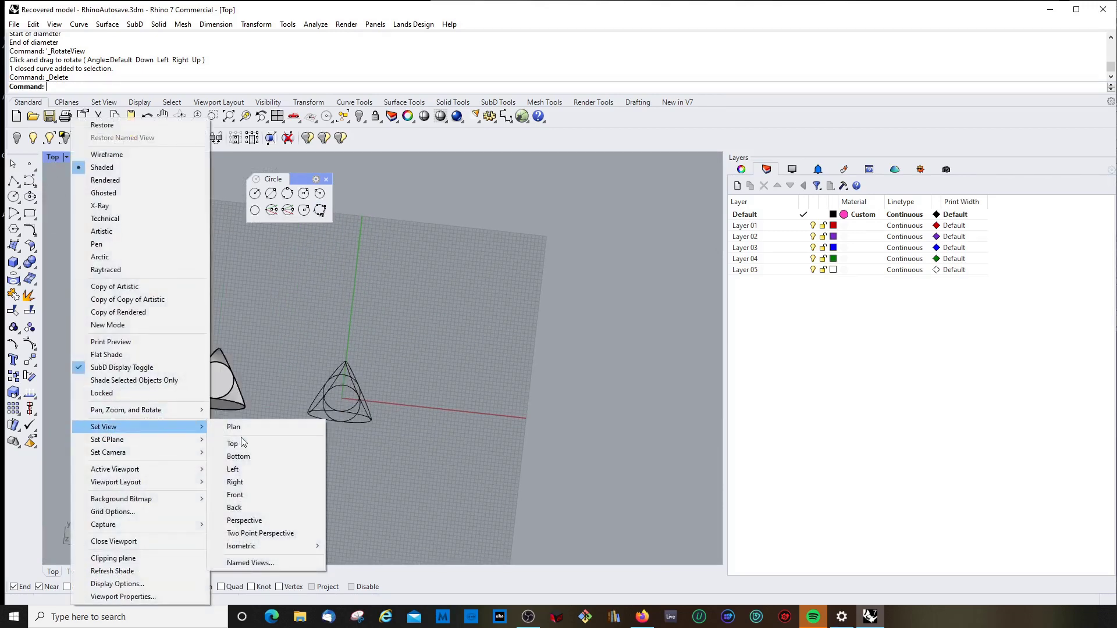
pyautogui.click(242, 442)
pyautogui.click(29, 163)
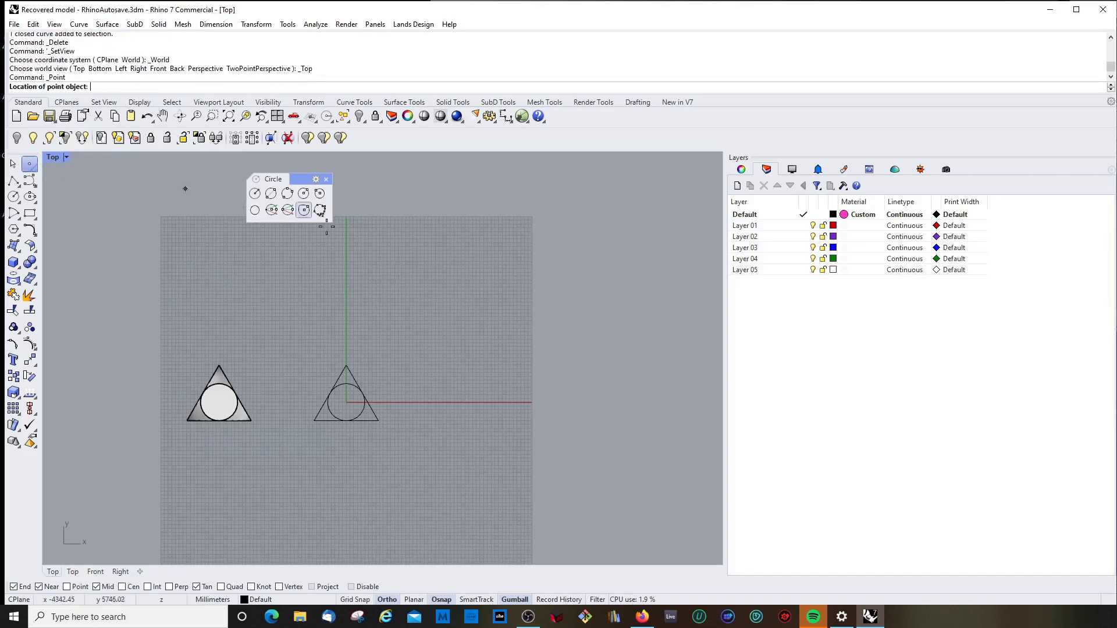
pyautogui.scroll(4, 487, 287)
pyautogui.press('Escape')
# Place many scattered point objects in a rough ring above and to the right of the wireframe triangle
pyautogui.click(32, 166)
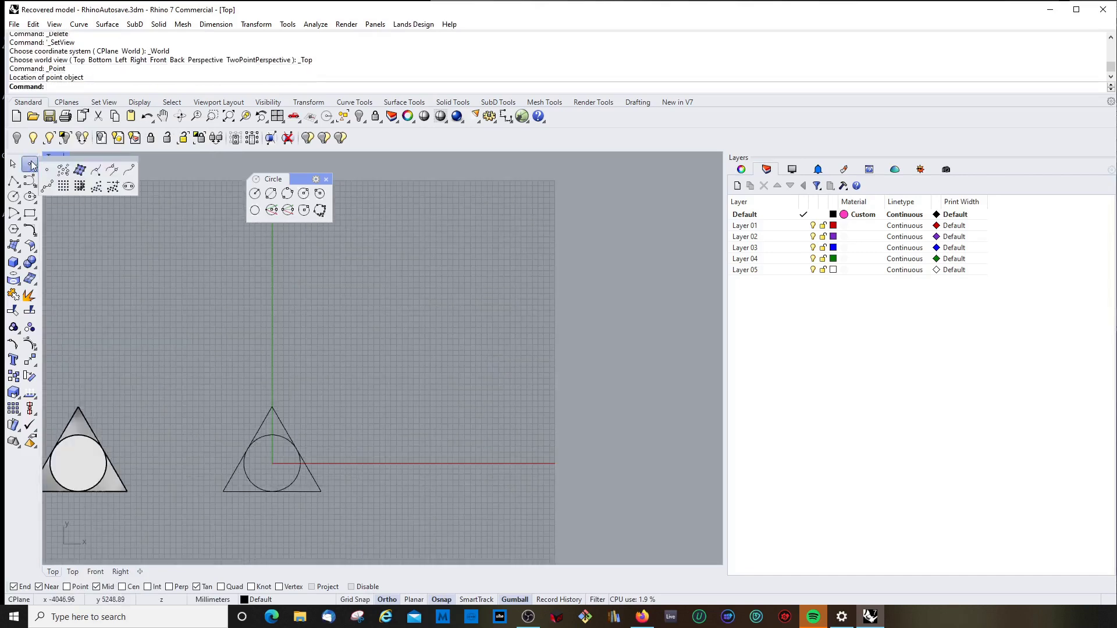
pyautogui.click(65, 171)
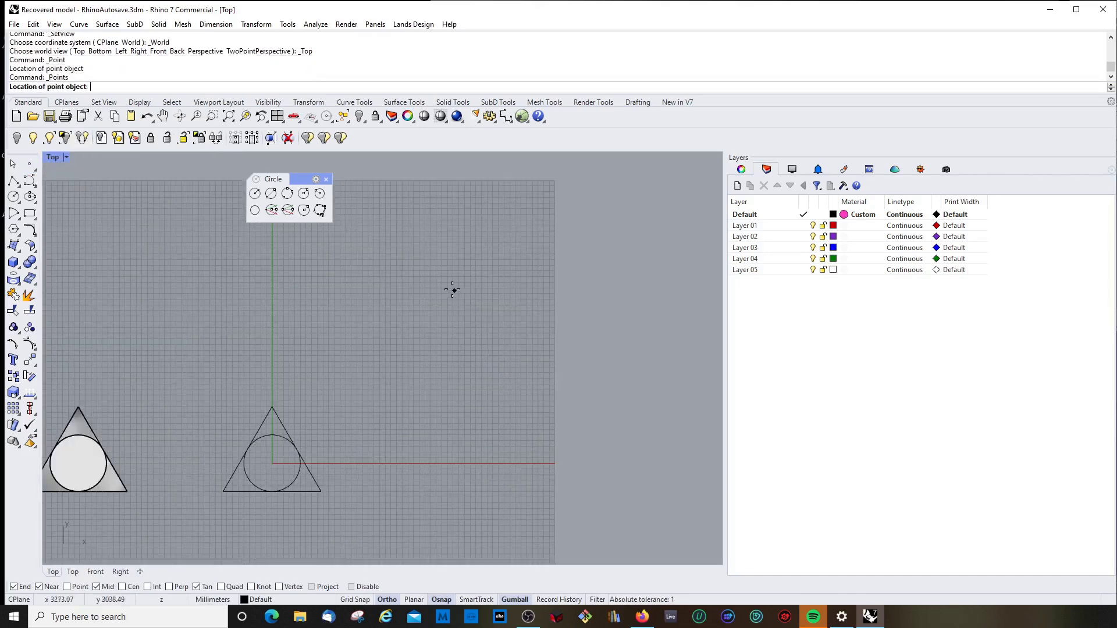
pyautogui.click(452, 289)
pyautogui.click(477, 293)
pyautogui.click(491, 307)
pyautogui.click(483, 319)
pyautogui.click(487, 338)
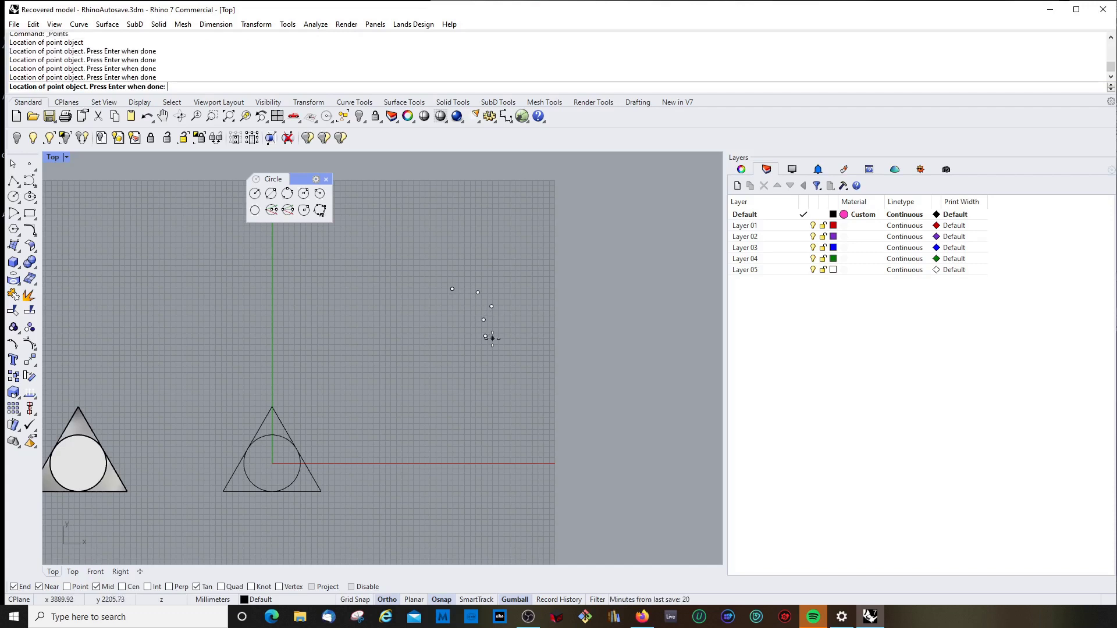
pyautogui.click(492, 338)
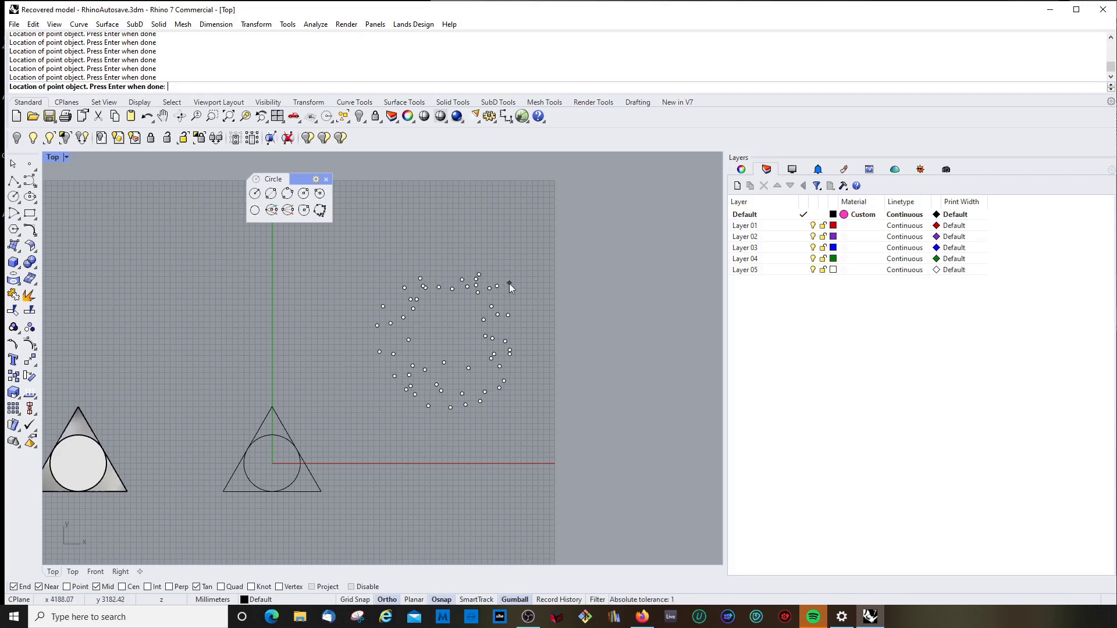
# Fit a circle to all the scattered points, inspect how it follows them, and delete that circle
pyautogui.moveTo(368, 261); pyautogui.dragTo(542, 428)
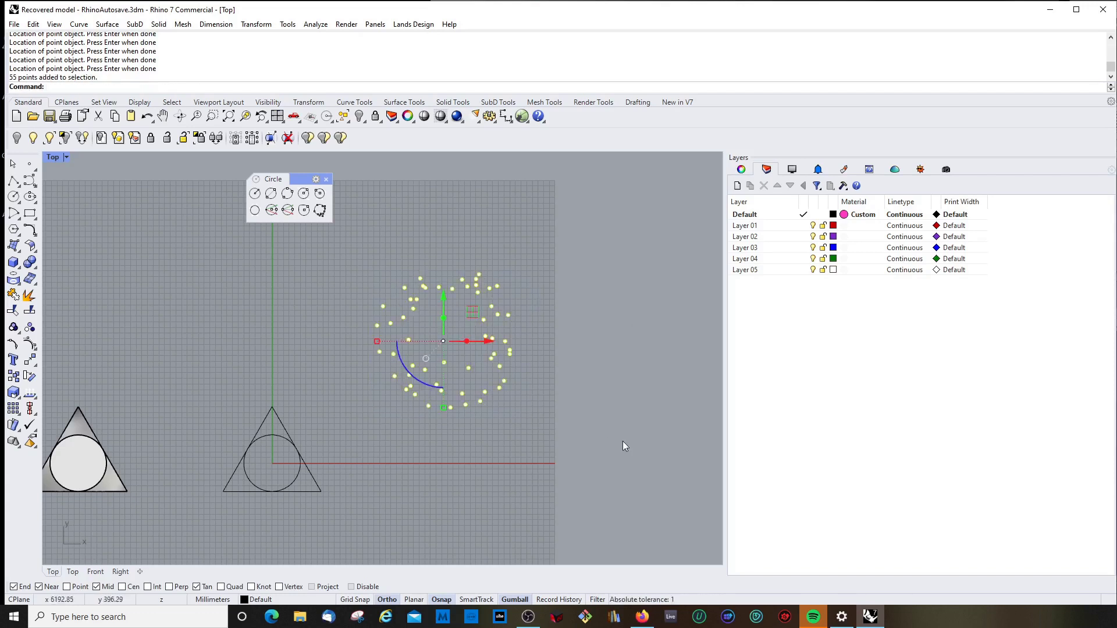
pyautogui.click(319, 211)
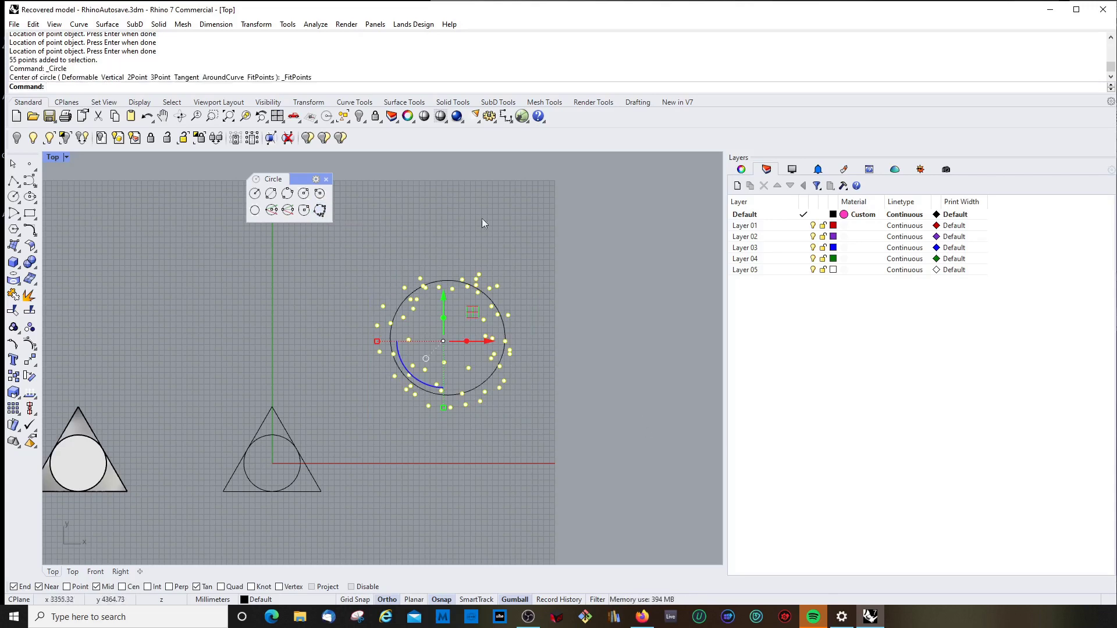
pyautogui.scroll(5, 451, 292)
pyautogui.scroll(-8, 473, 298)
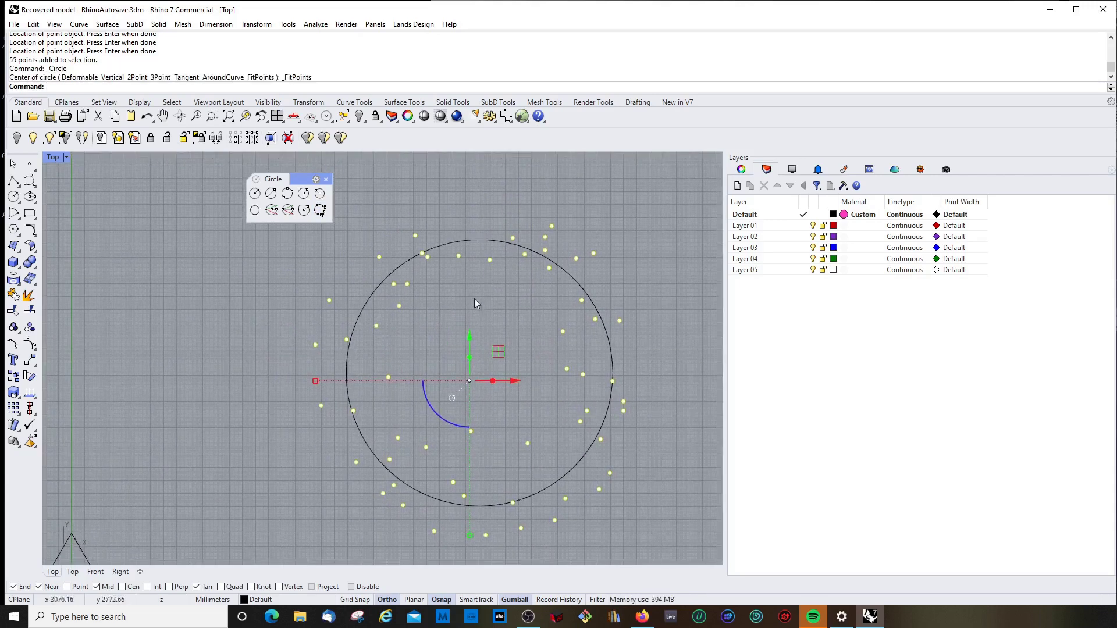
pyautogui.scroll(3, 470, 314)
pyautogui.press('Escape')
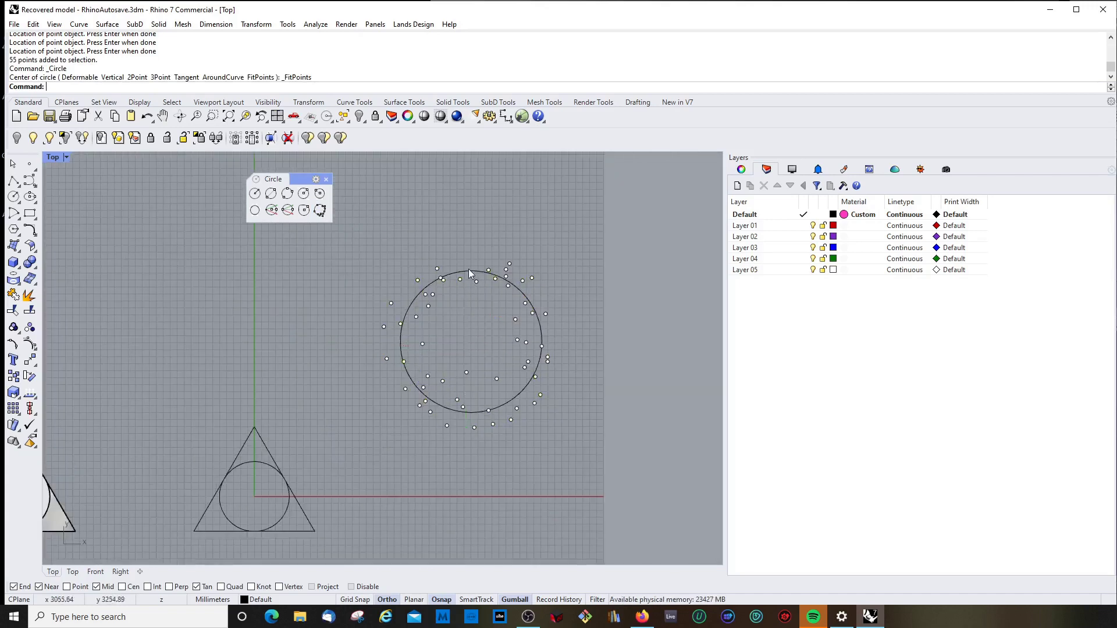
pyautogui.click(470, 272)
pyautogui.press('Delete')
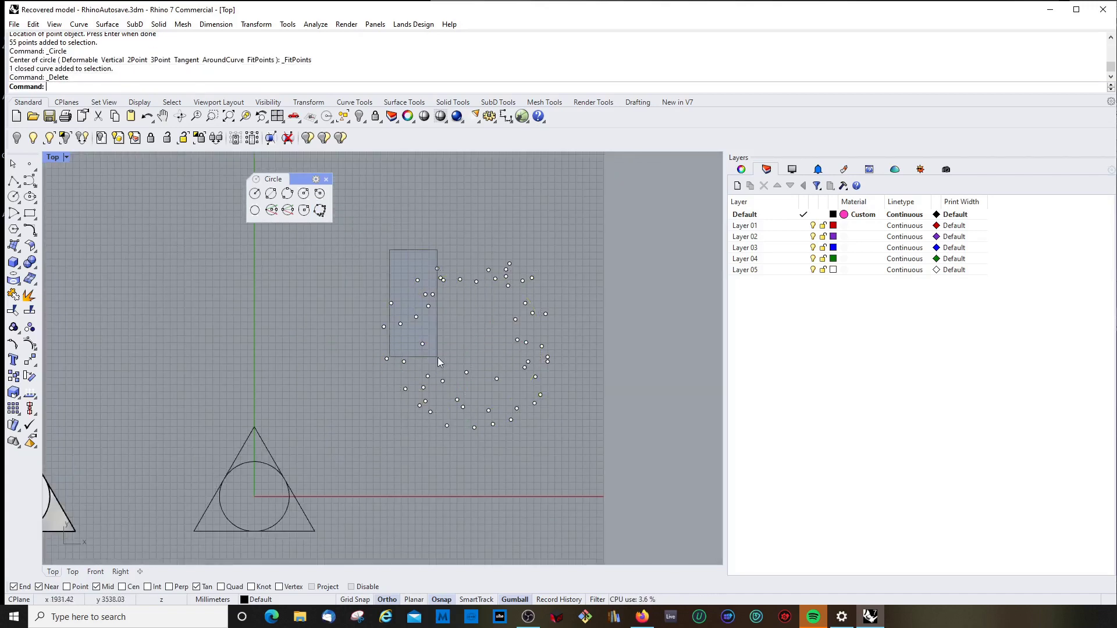
# Delete the points along the upper-left and left parts of the ring
pyautogui.moveTo(437, 357); pyautogui.dragTo(477, 358)
pyautogui.press('Delete')
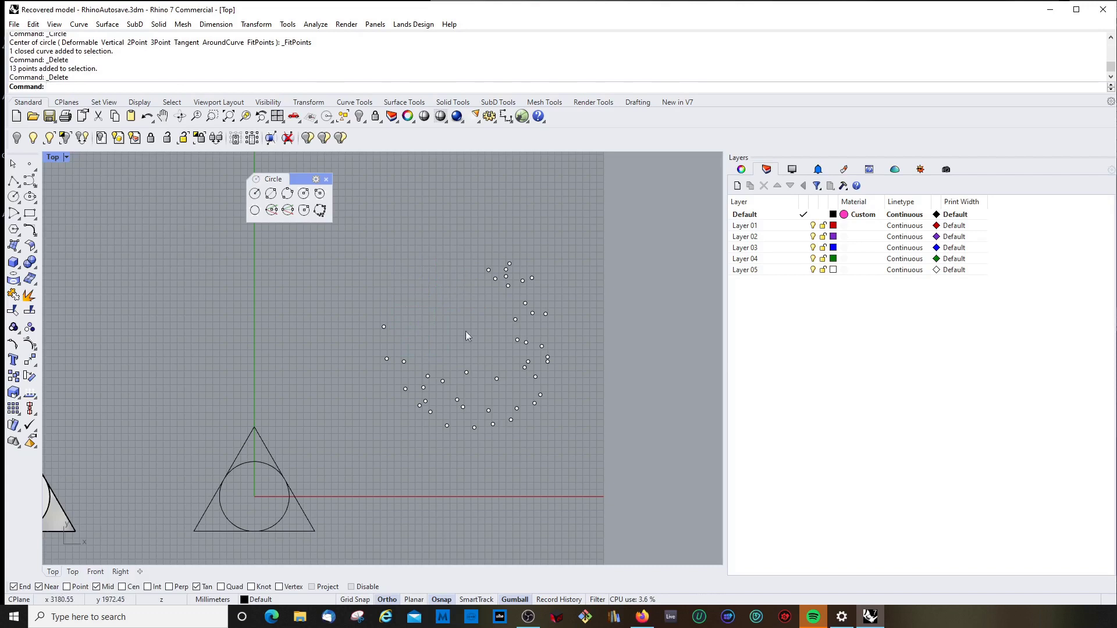
pyautogui.moveTo(379, 338); pyautogui.dragTo(468, 417)
pyautogui.press('Delete')
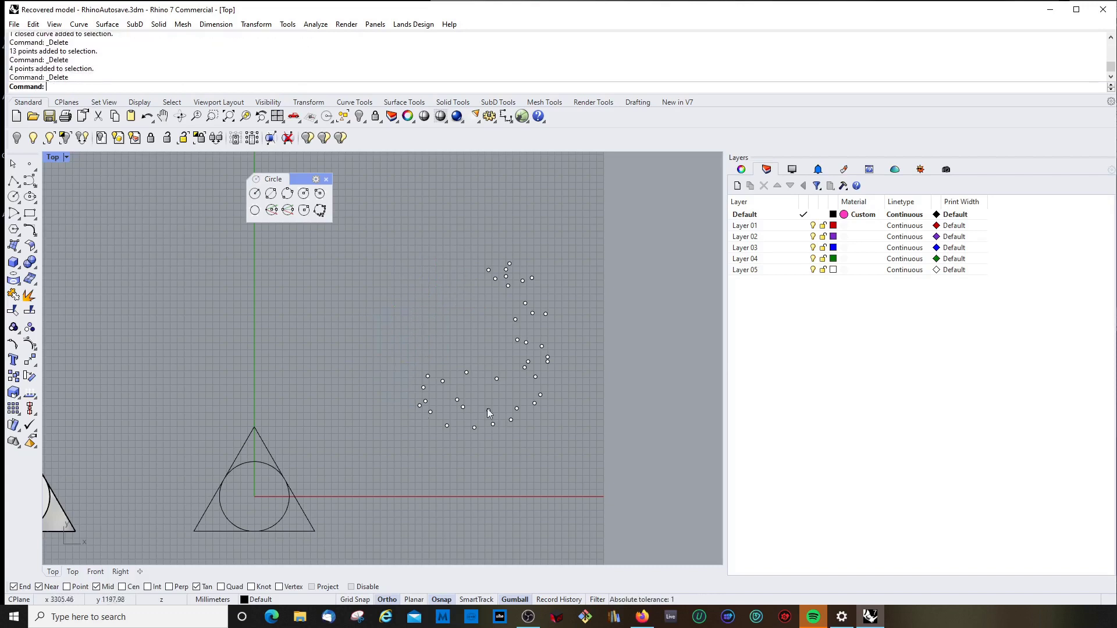
# Fit a circle to the remaining points of the partial ring and delete that circle
pyautogui.moveTo(389, 243); pyautogui.dragTo(579, 443)
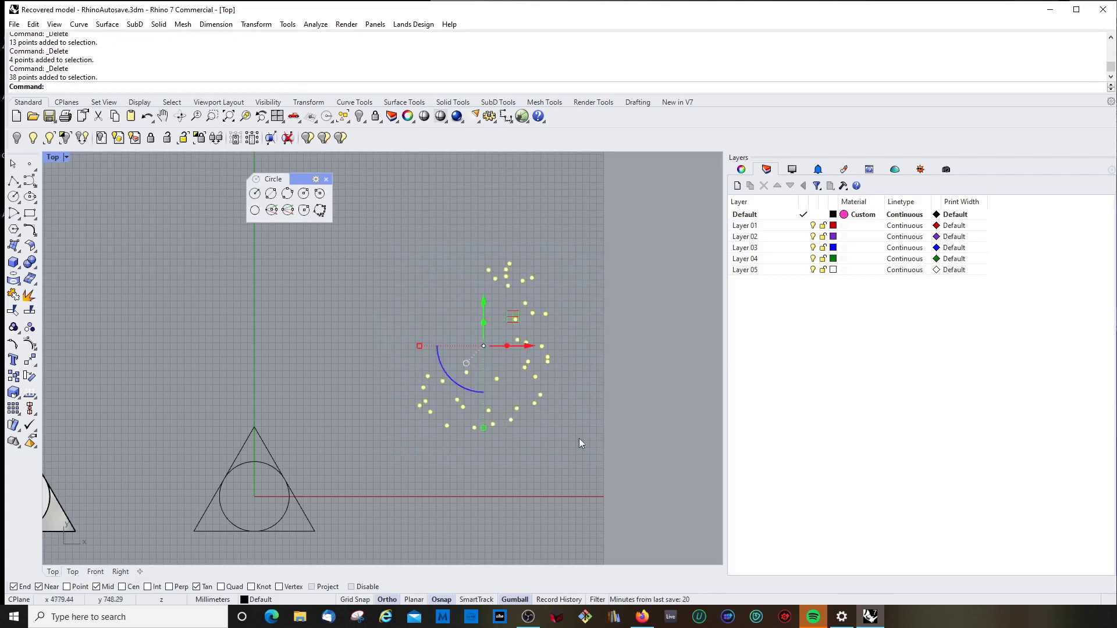
pyautogui.click(321, 211)
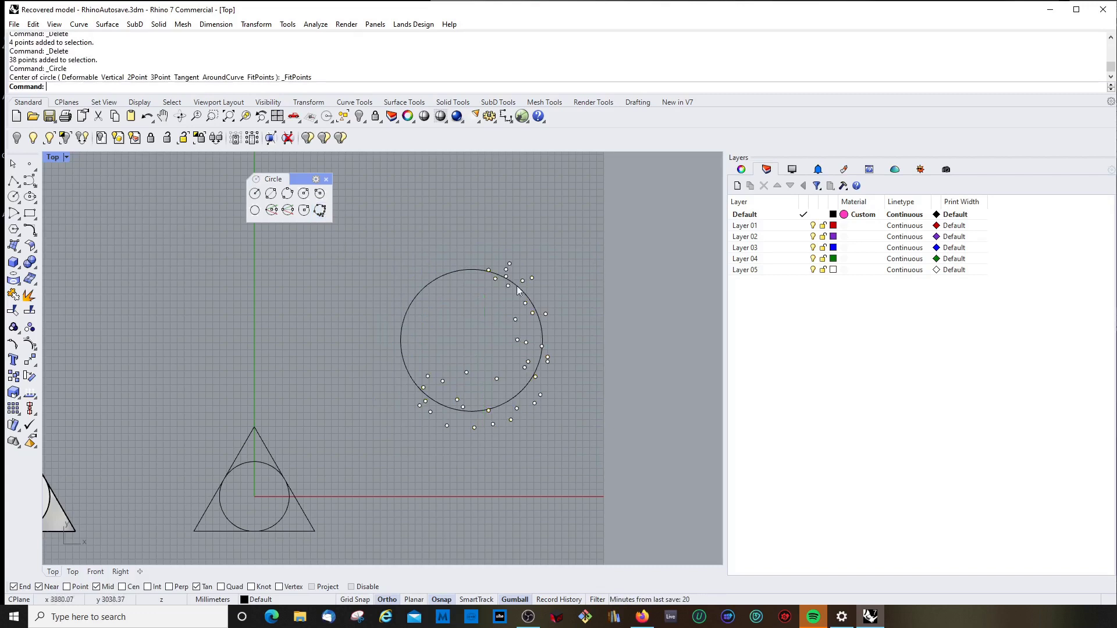
pyautogui.click(464, 271)
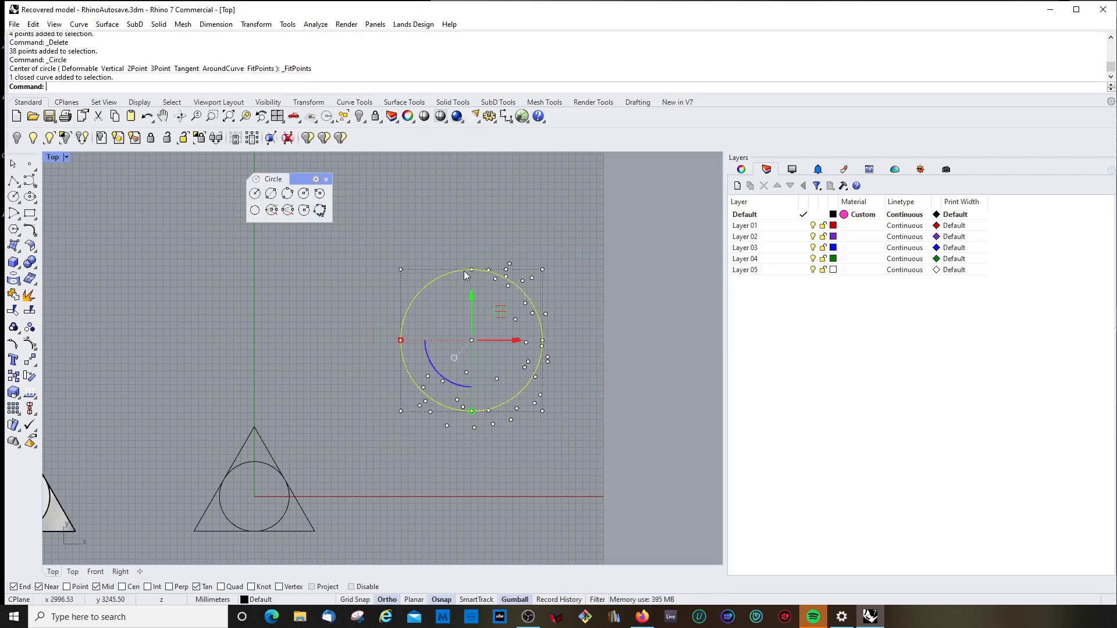
pyautogui.press('Delete')
# Delete the lower points and fit a circle to the remaining points in the upper-right part of the ring
pyautogui.moveTo(417, 358); pyautogui.dragTo(593, 490)
pyautogui.press('Delete')
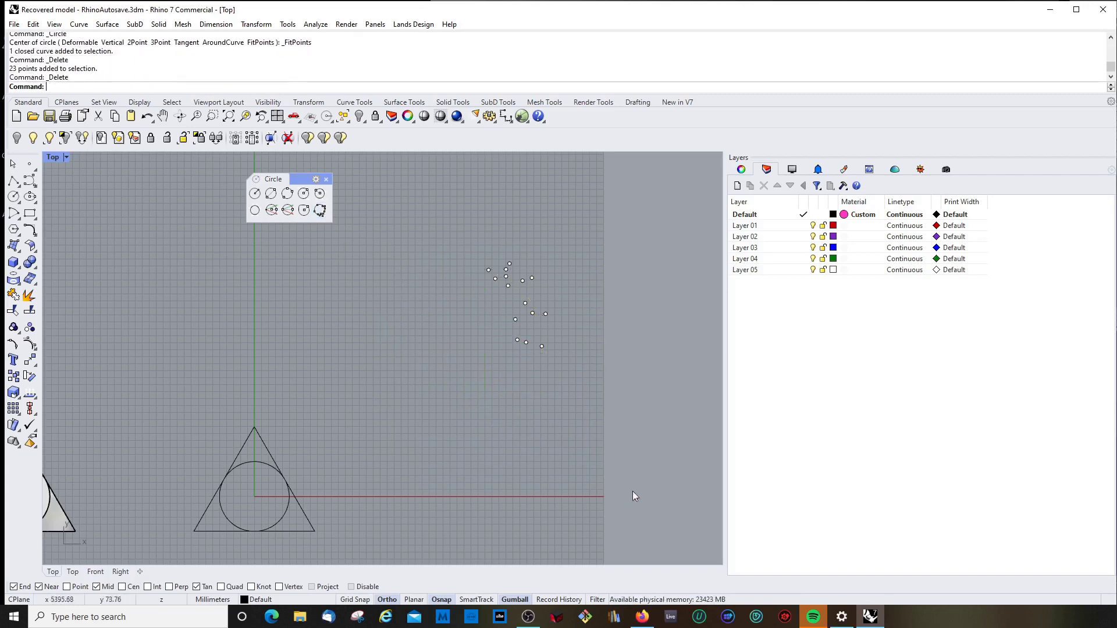
pyautogui.moveTo(457, 249); pyautogui.dragTo(585, 347)
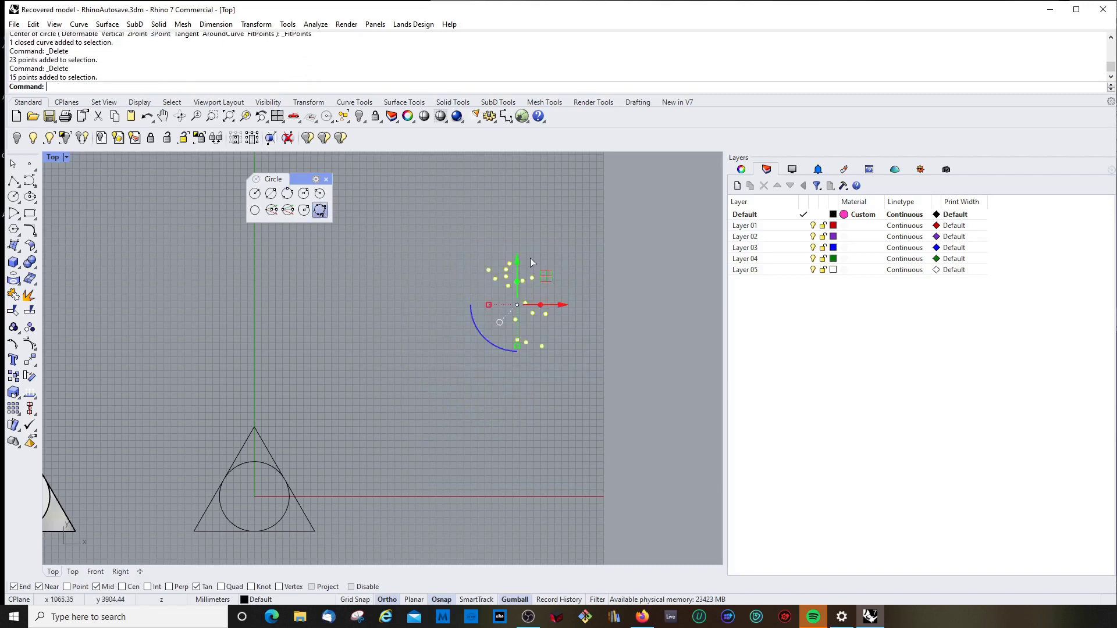
pyautogui.press('Return')
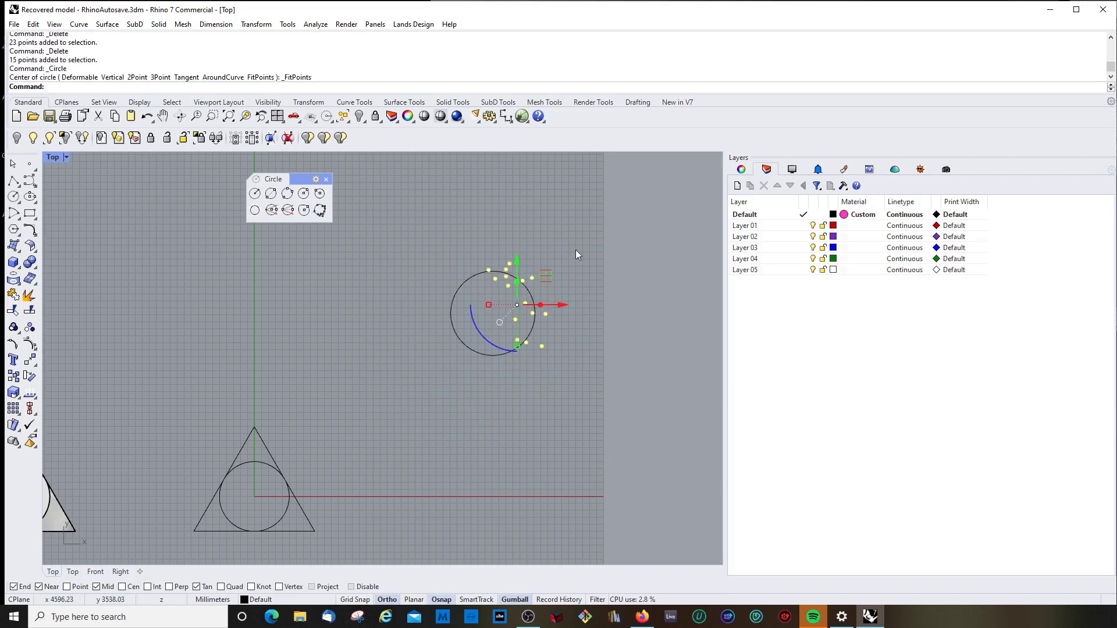
# Examine the fitted circle against its points by selecting the points and the circle
pyautogui.moveTo(450, 234); pyautogui.dragTo(588, 400)
pyautogui.moveTo(414, 234); pyautogui.dragTo(596, 407)
pyautogui.scroll(3, 554, 329)
pyautogui.press('Escape')
pyautogui.moveTo(431, 215); pyautogui.dragTo(592, 432)
pyautogui.scroll(-3, 527, 362)
pyautogui.moveTo(486, 262); pyautogui.dragTo(585, 387)
pyautogui.press('Escape')
pyautogui.click(483, 293)
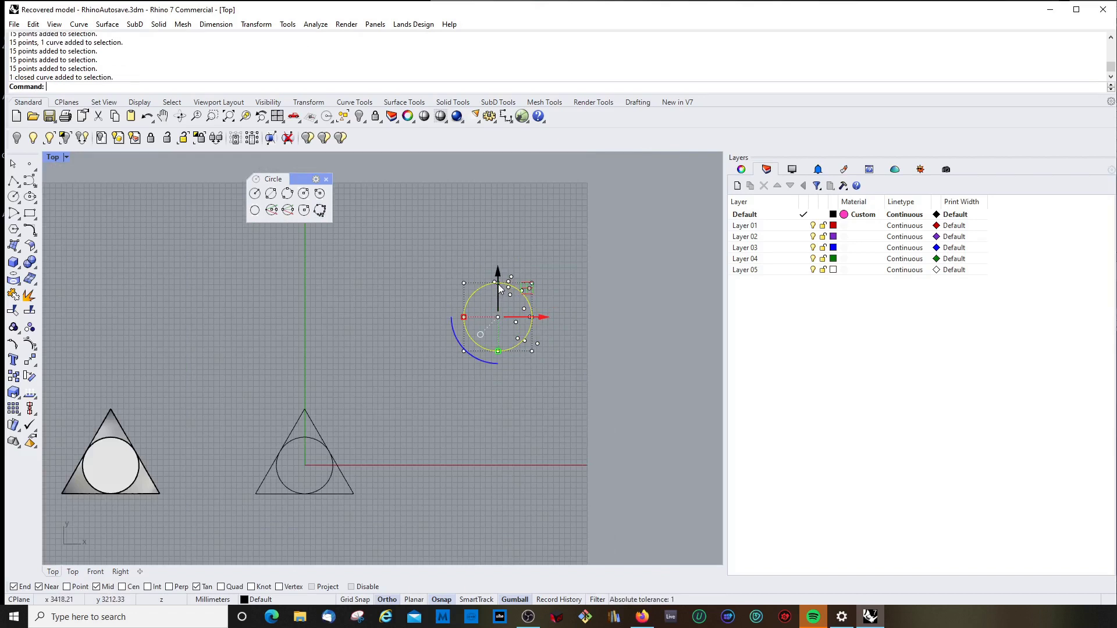
pyautogui.press('Escape')
pyautogui.moveTo(480, 243); pyautogui.dragTo(604, 403)
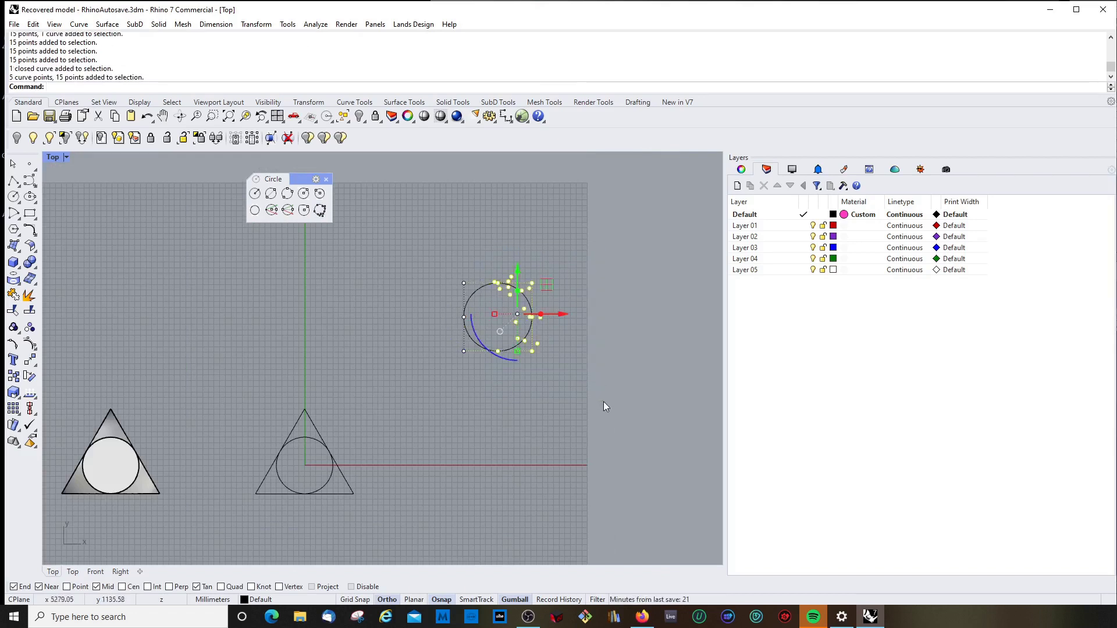
pyautogui.click(554, 386)
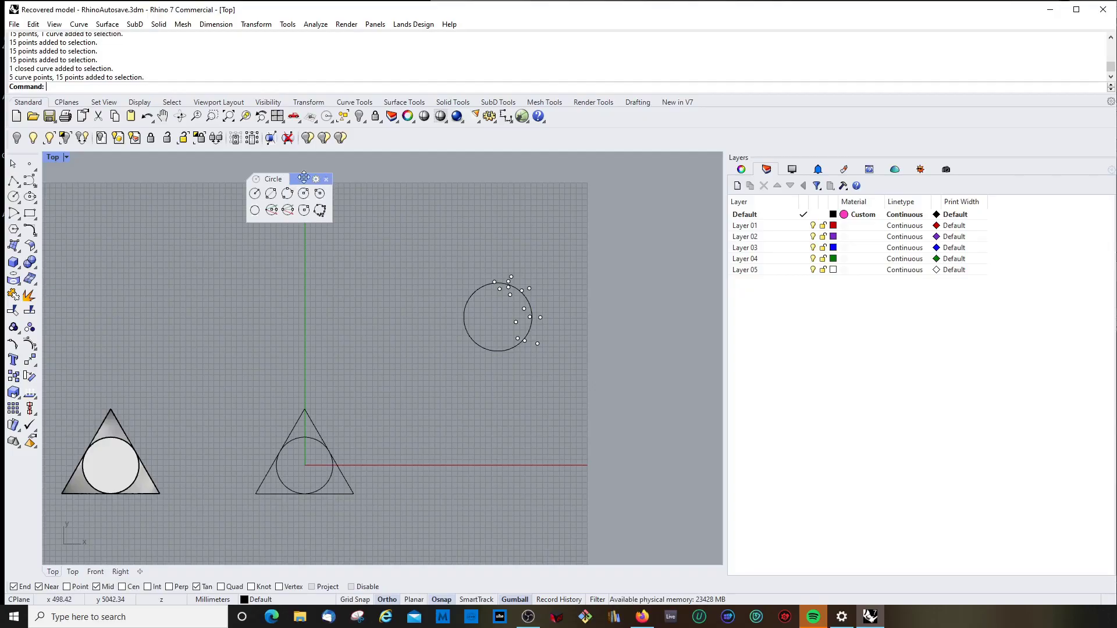
# Switch to Grasshopper and place a Circle parameter on the empty canvas
pyautogui.moveTo(280, 176); pyautogui.dragTo(246, 189)
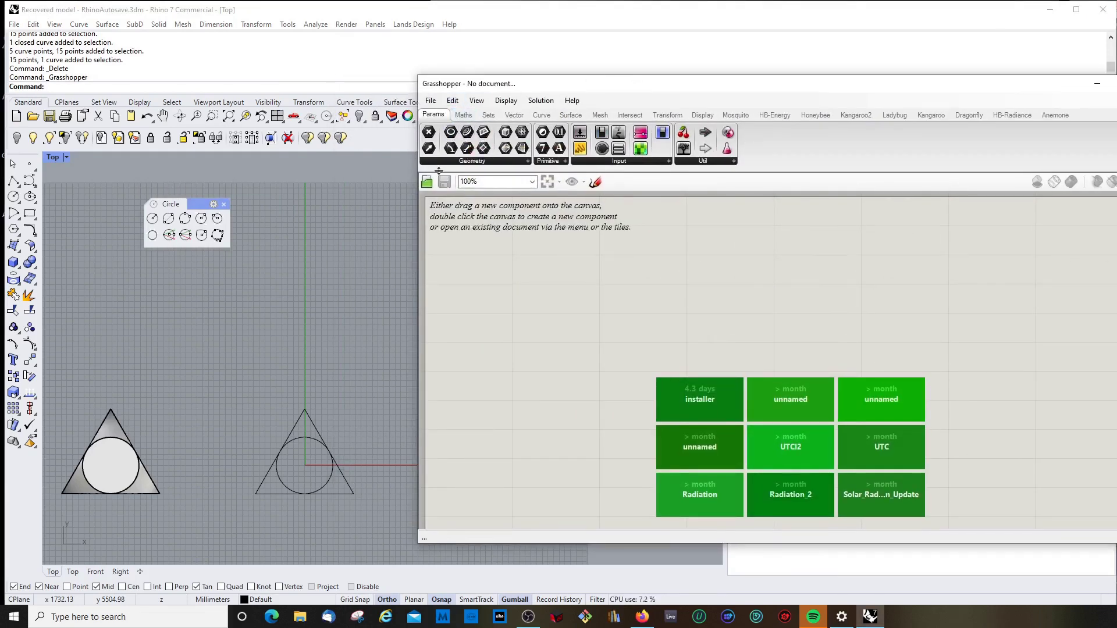
pyautogui.moveTo(453, 134); pyautogui.dragTo(526, 277)
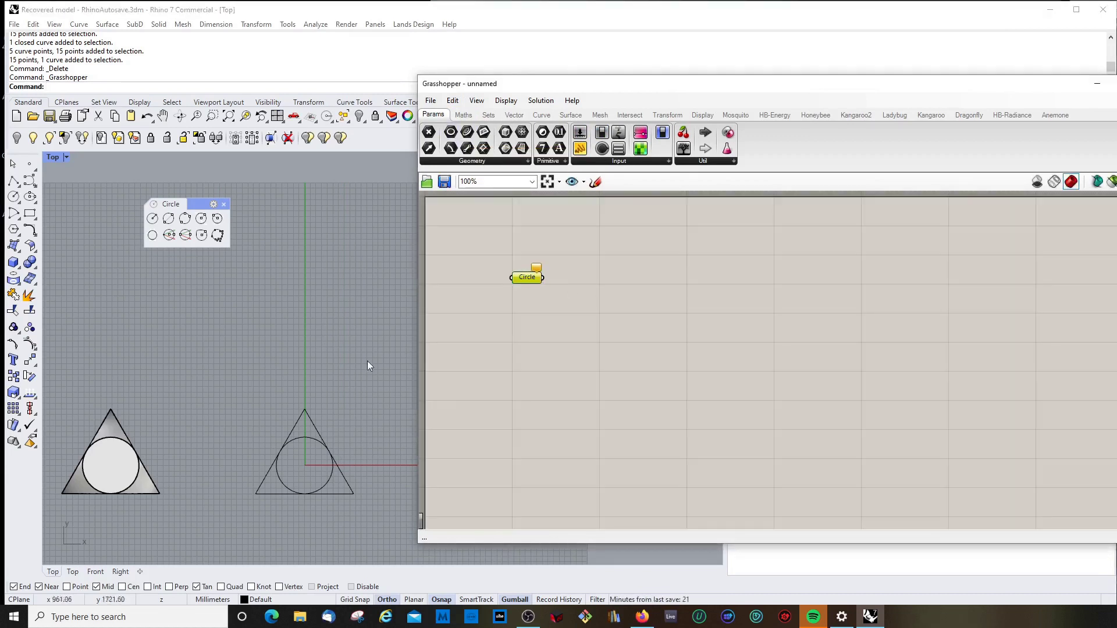
pyautogui.rightClick(525, 278)
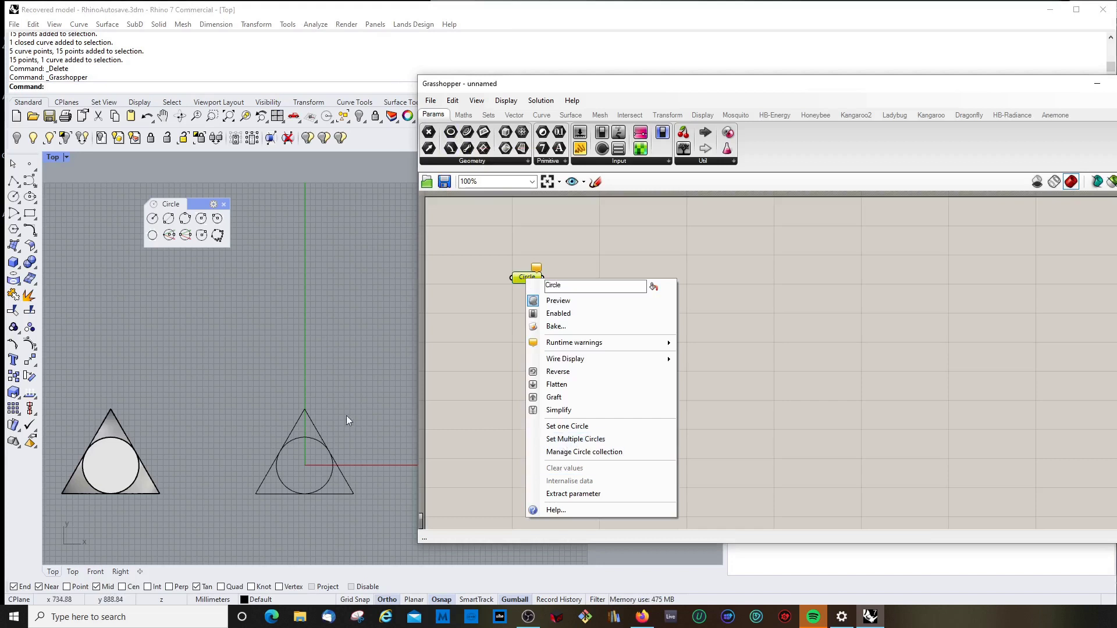
pyautogui.click(587, 429)
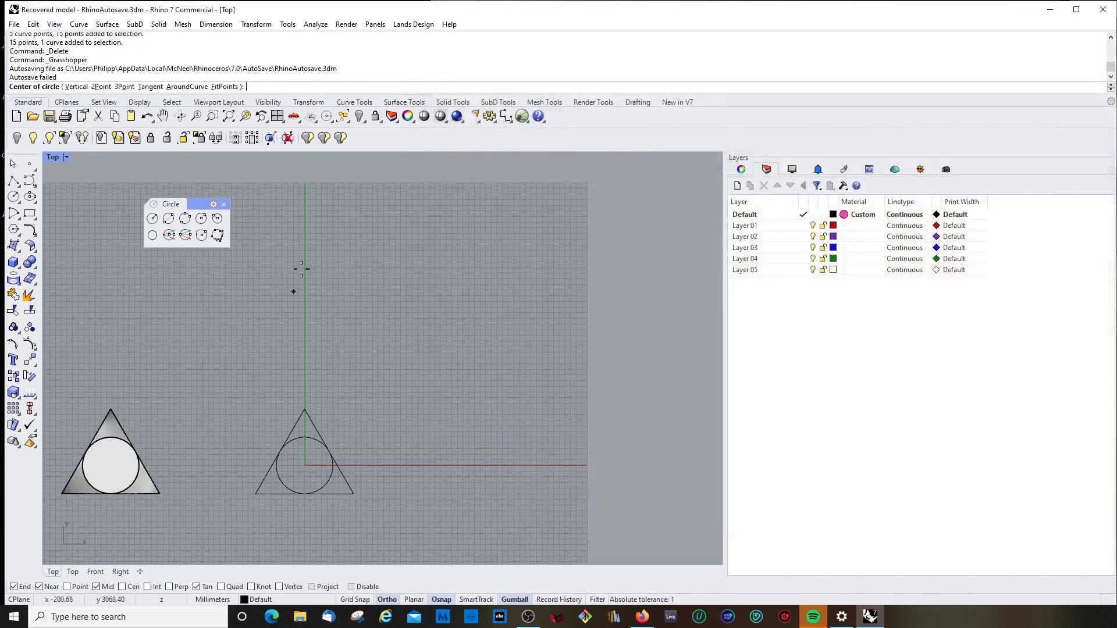
pyautogui.press('Escape')
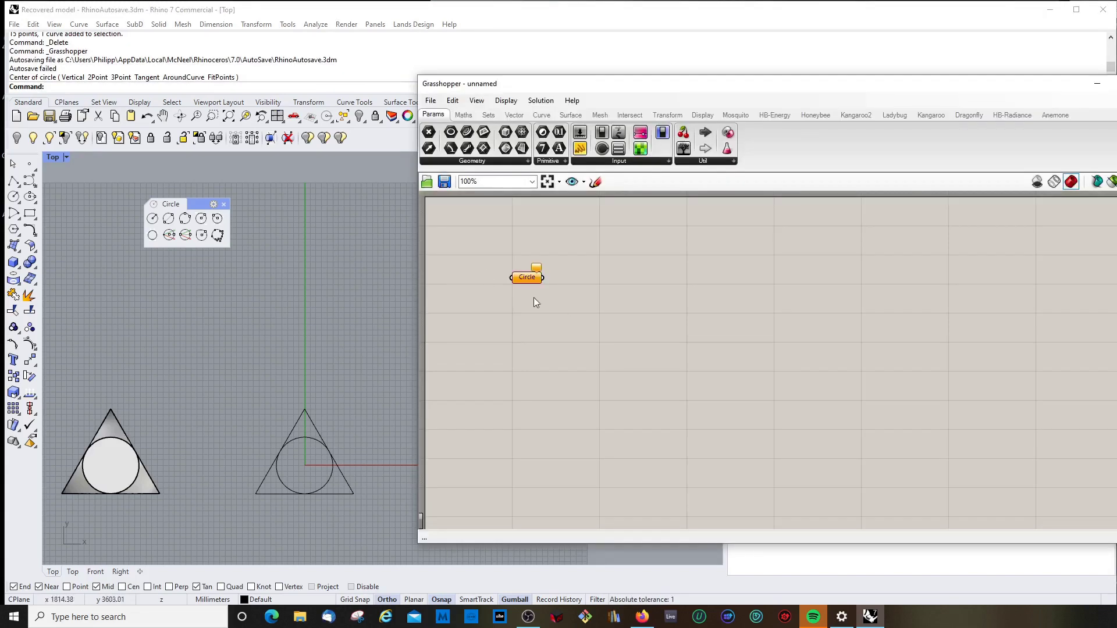
# Set the Circle parameter to one circle of about 668 mm radius, drawn above the wireframe triangle just beside the green axis
pyautogui.click(527, 277)
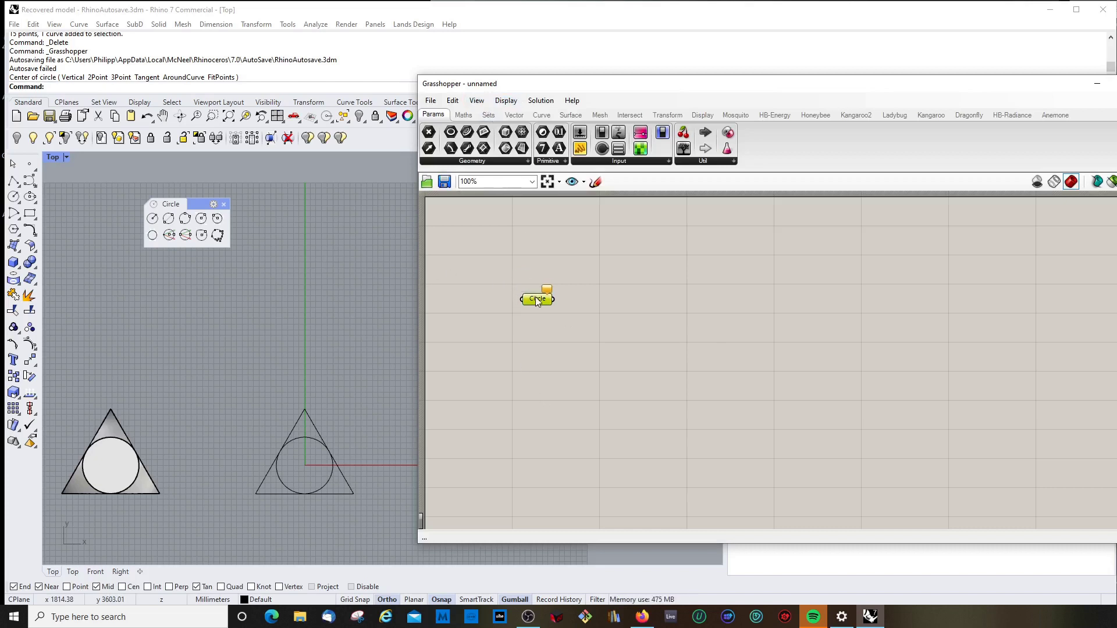
pyautogui.moveTo(536, 301)
pyautogui.mouseDown()
pyautogui.moveTo(544, 295)
pyautogui.moveTo(530, 287)
pyautogui.mouseUp()
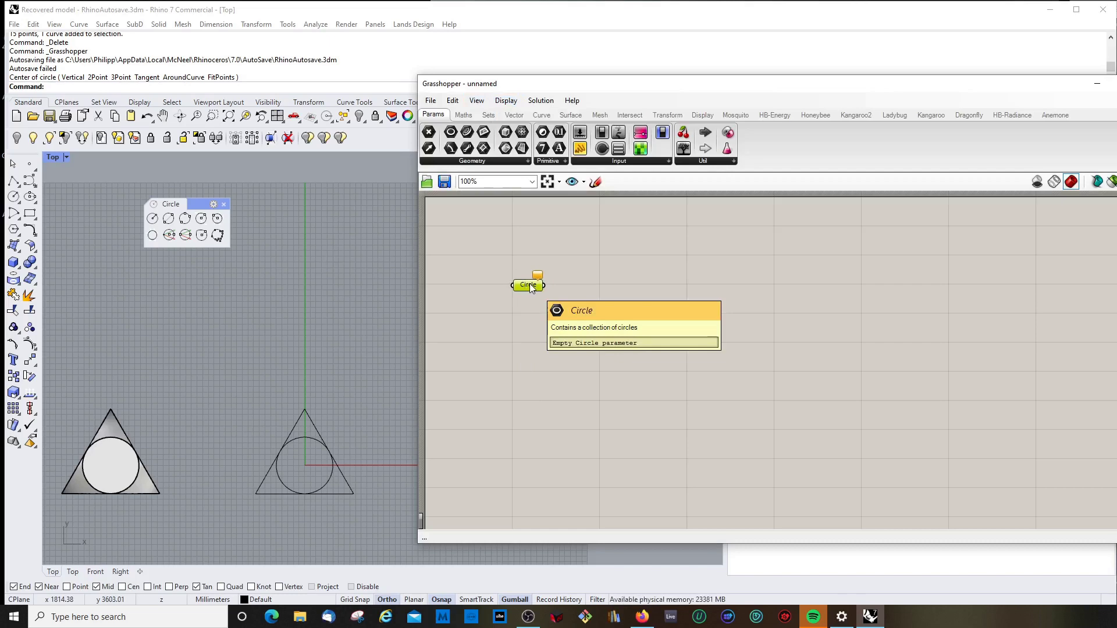
pyautogui.rightClick(529, 284)
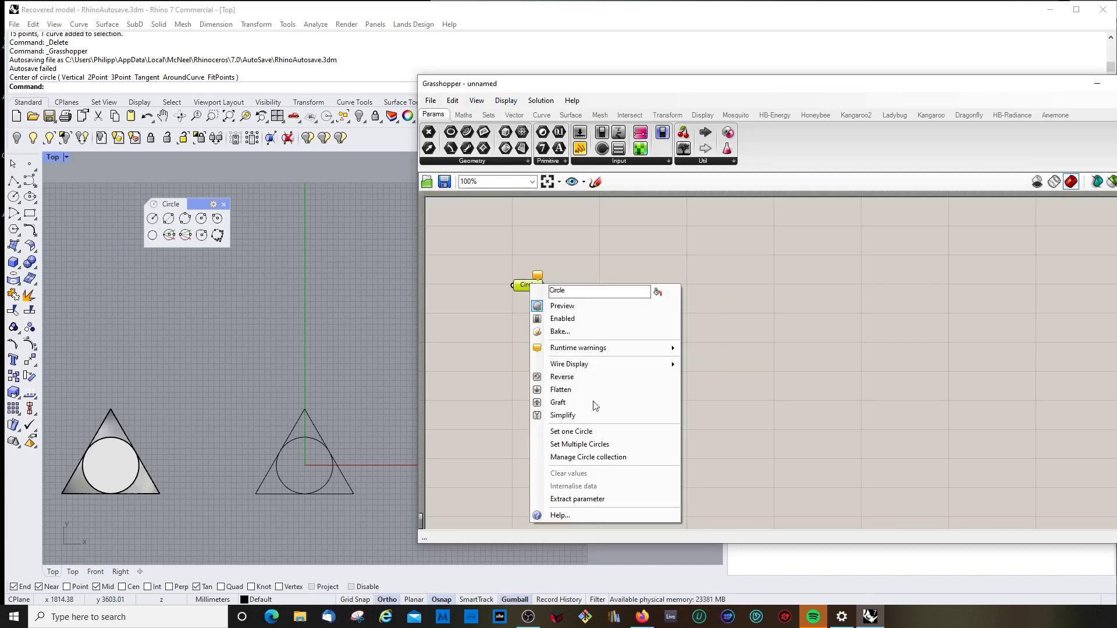
pyautogui.click(574, 433)
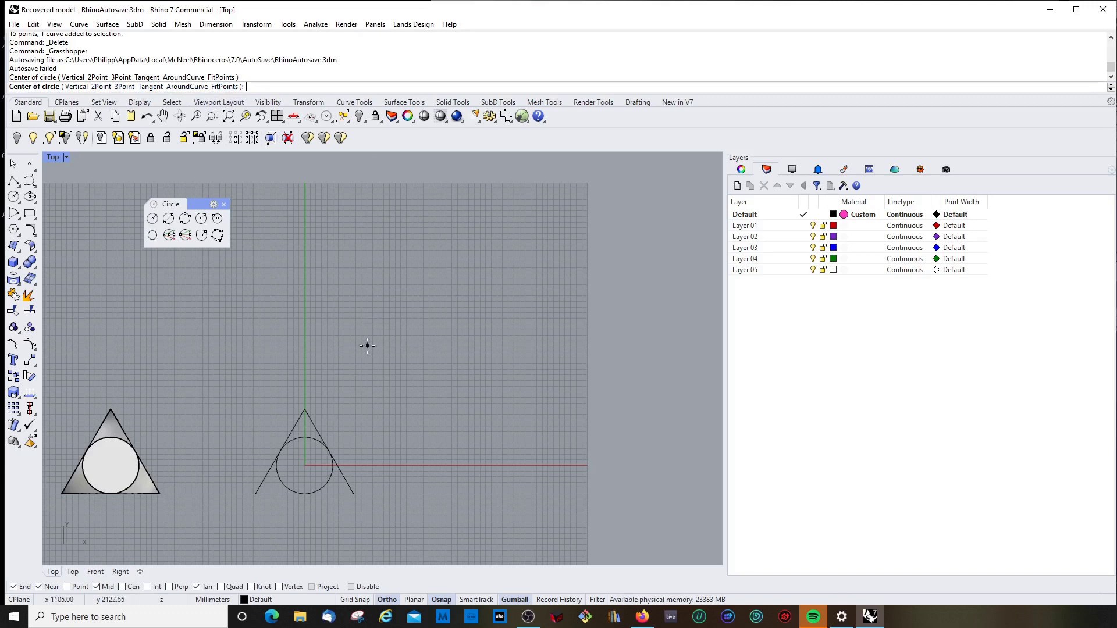
pyautogui.click(360, 293)
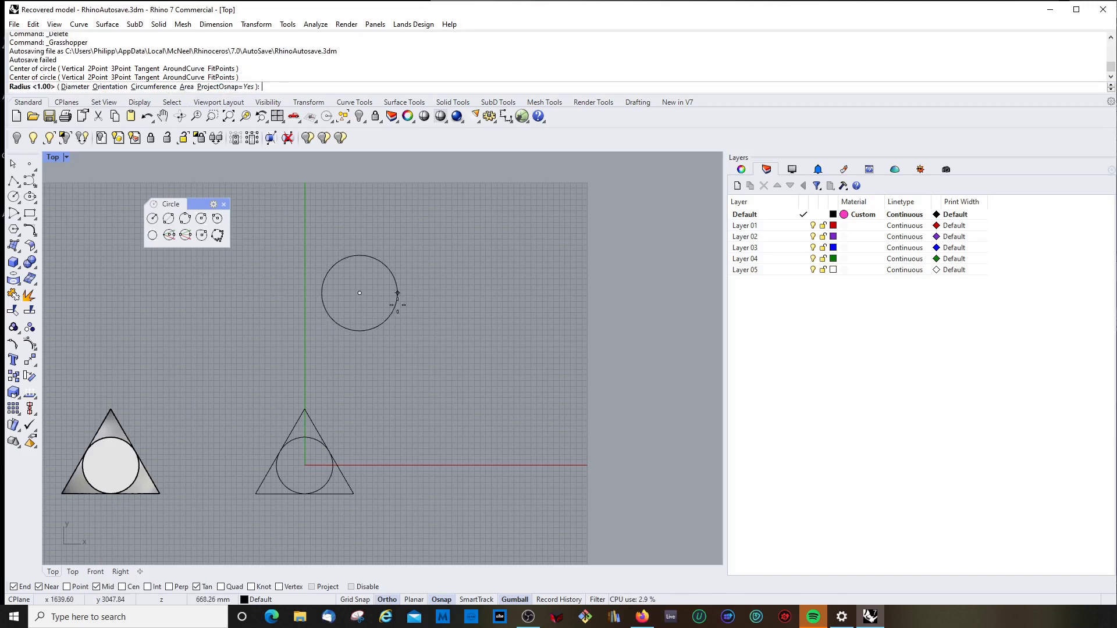
pyautogui.click(397, 306)
pyautogui.click(490, 348)
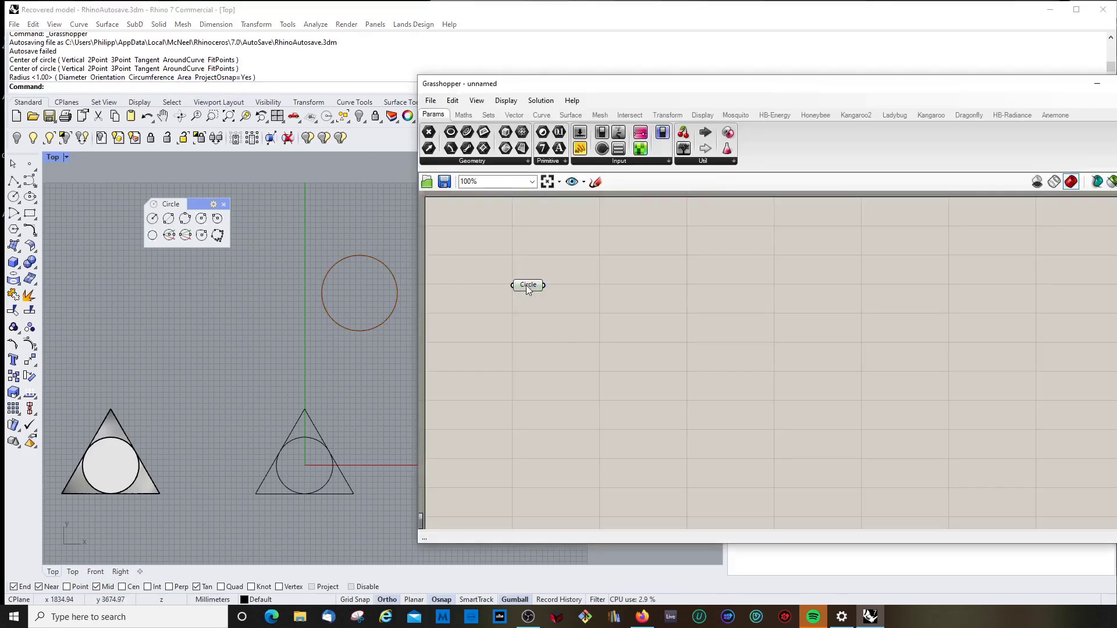
# Reposition the Circle parameter on the canvas and try to select its circle in the Rhino viewport
pyautogui.moveTo(525, 286); pyautogui.dragTo(511, 290)
pyautogui.click(367, 260)
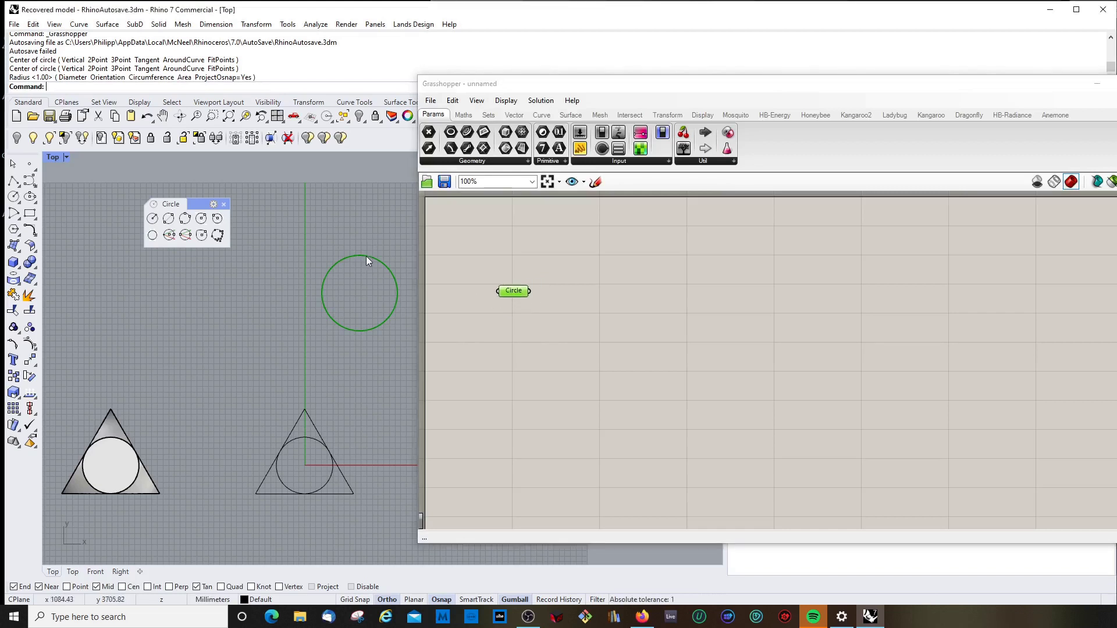
pyautogui.click(467, 149)
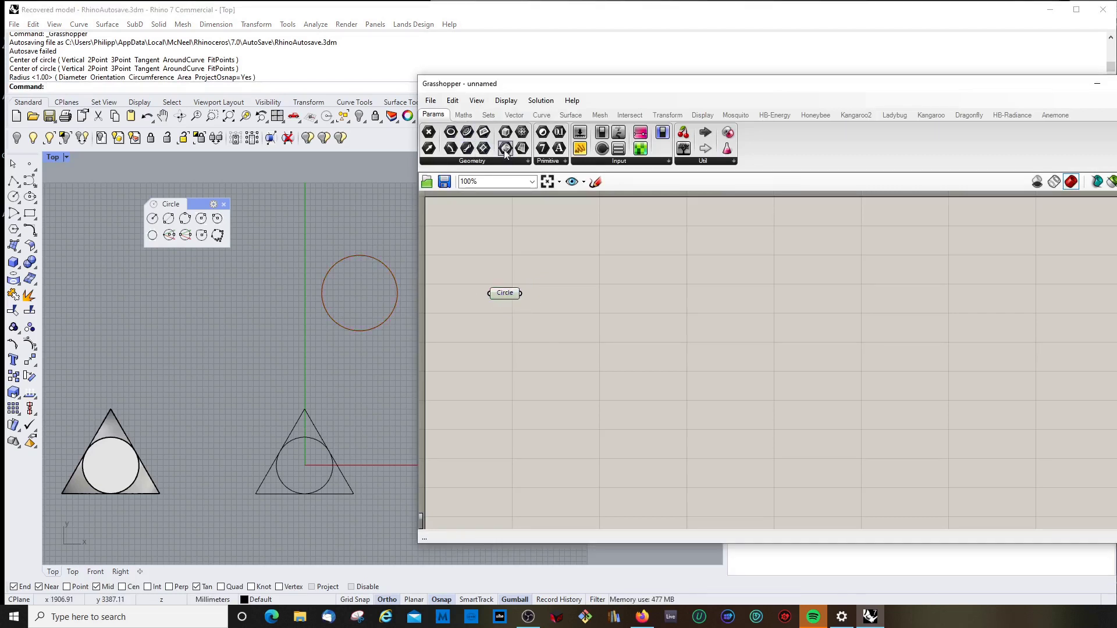
pyautogui.moveTo(505, 148); pyautogui.dragTo(506, 338)
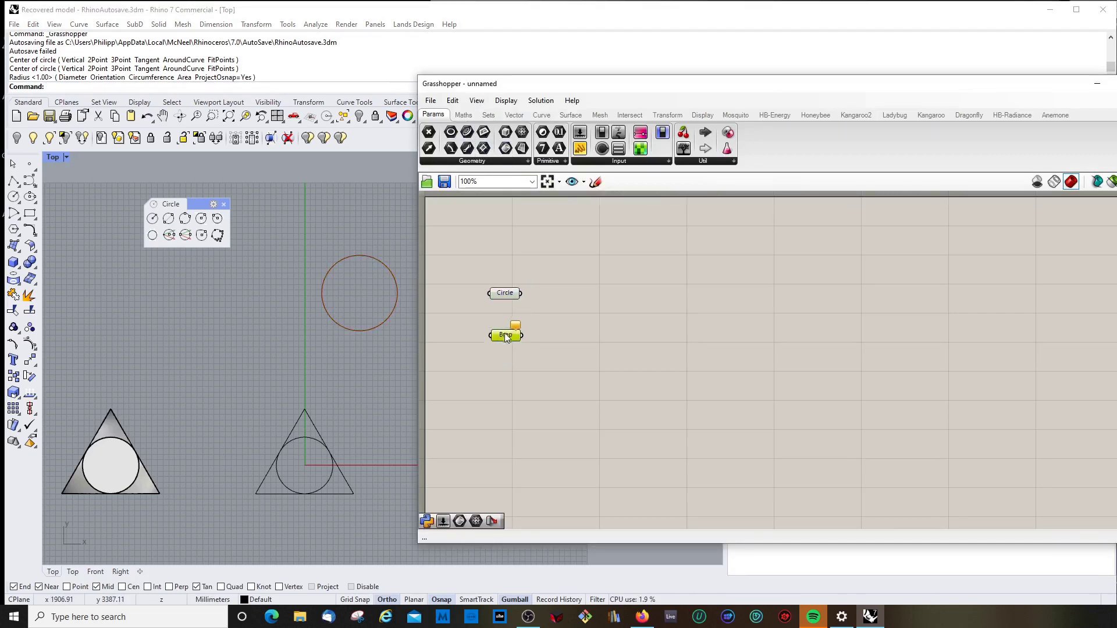
pyautogui.rightClick(505, 343)
pyautogui.click(538, 486)
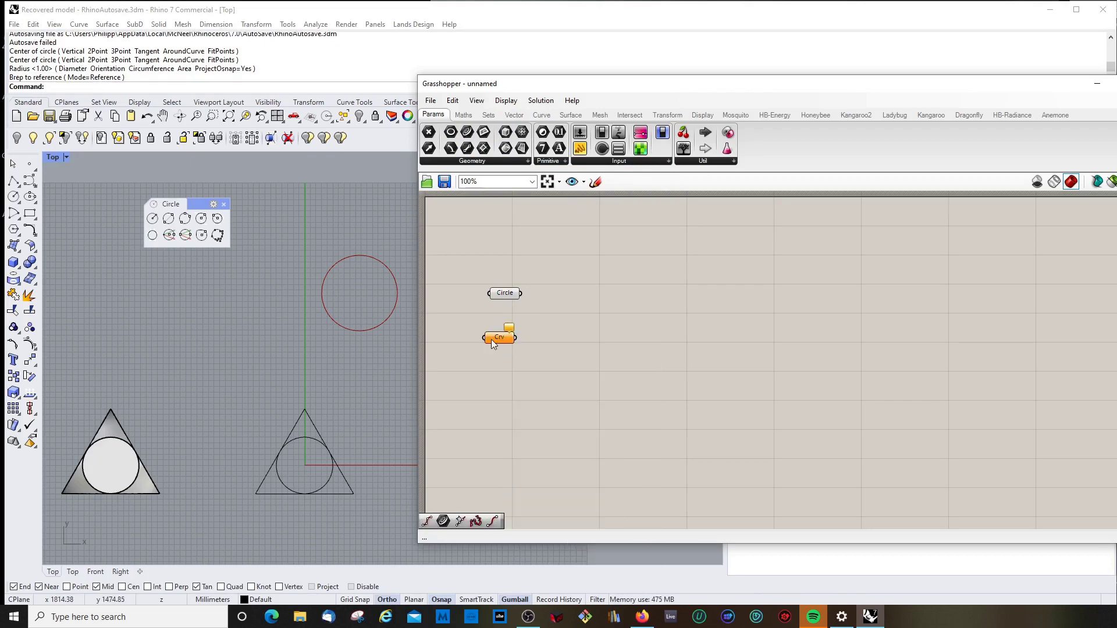
# Set the Curve parameter to one curve, referencing the arc near the apex of the wireframe triangle in Rhino
pyautogui.click(499, 342)
pyautogui.rightClick(499, 342)
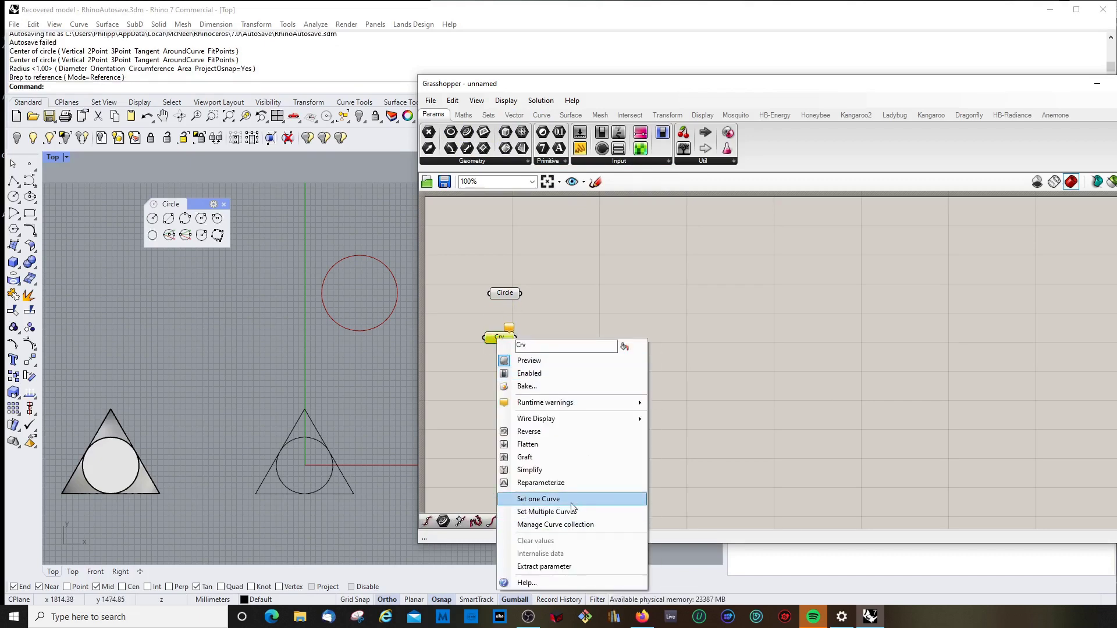
pyautogui.click(547, 499)
pyautogui.click(309, 438)
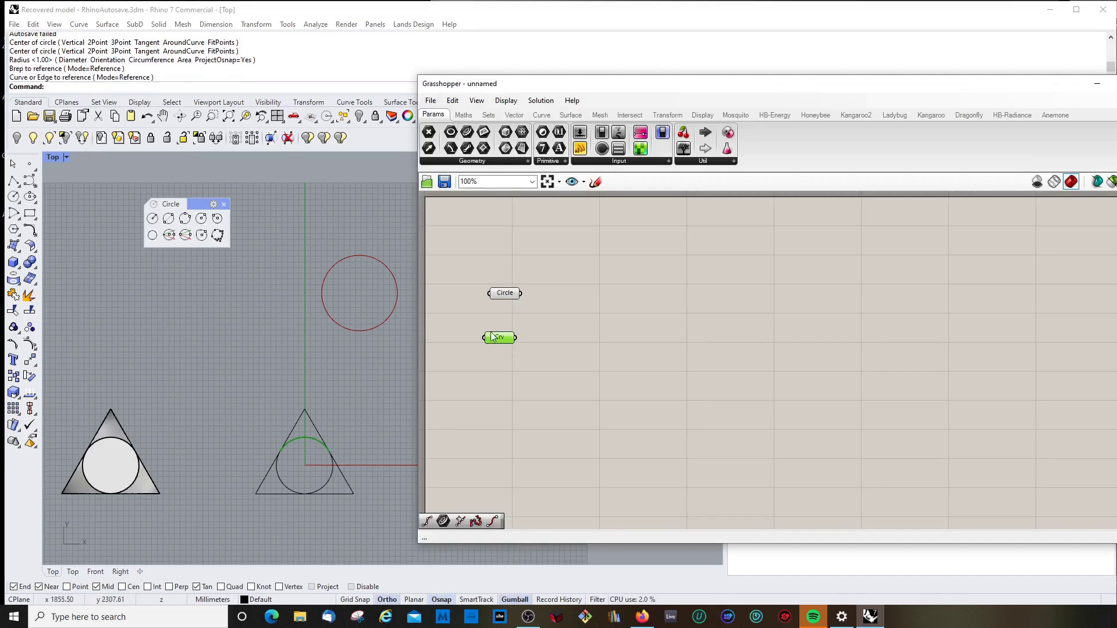
# Draw a center-radius circle in Rhino in the empty area between and above the two triangles
pyautogui.rightClick(306, 311)
pyautogui.click(207, 335)
pyautogui.click(244, 337)
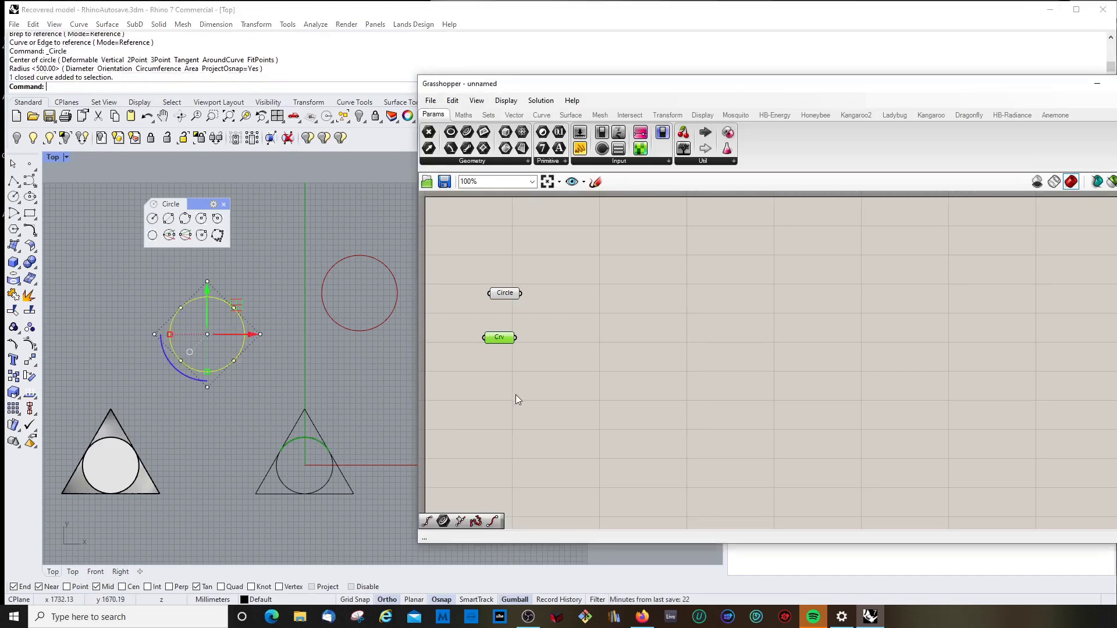
# Reference the newly drawn Rhino circle in the Curve parameter and move the parameter closer beneath the Circle parameter
pyautogui.click(504, 336)
pyautogui.rightClick(500, 338)
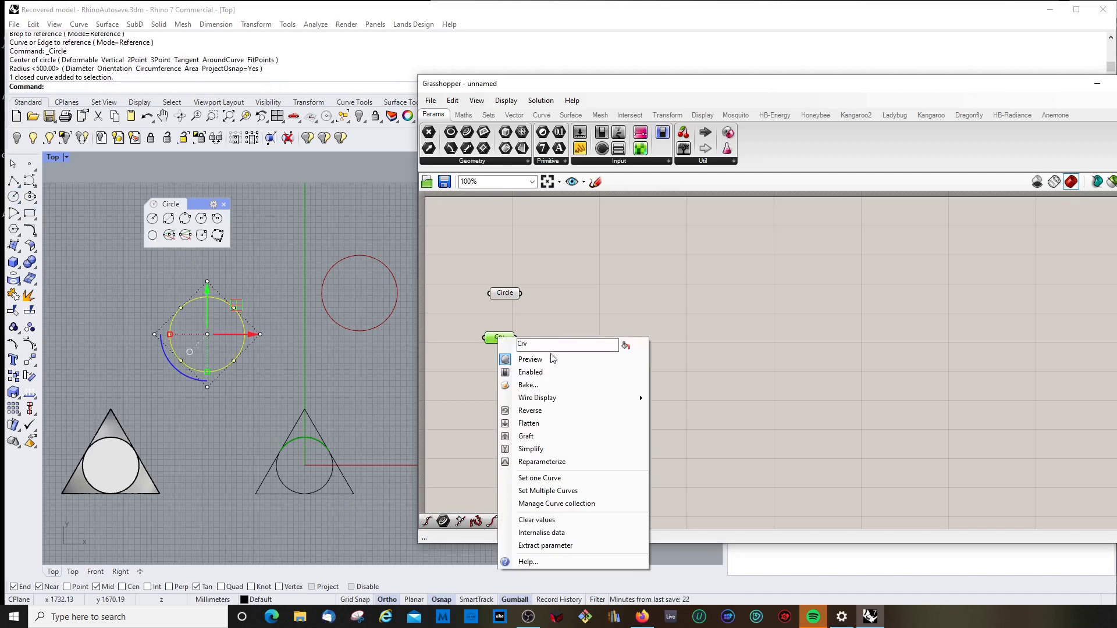
pyautogui.click(561, 478)
pyautogui.click(242, 329)
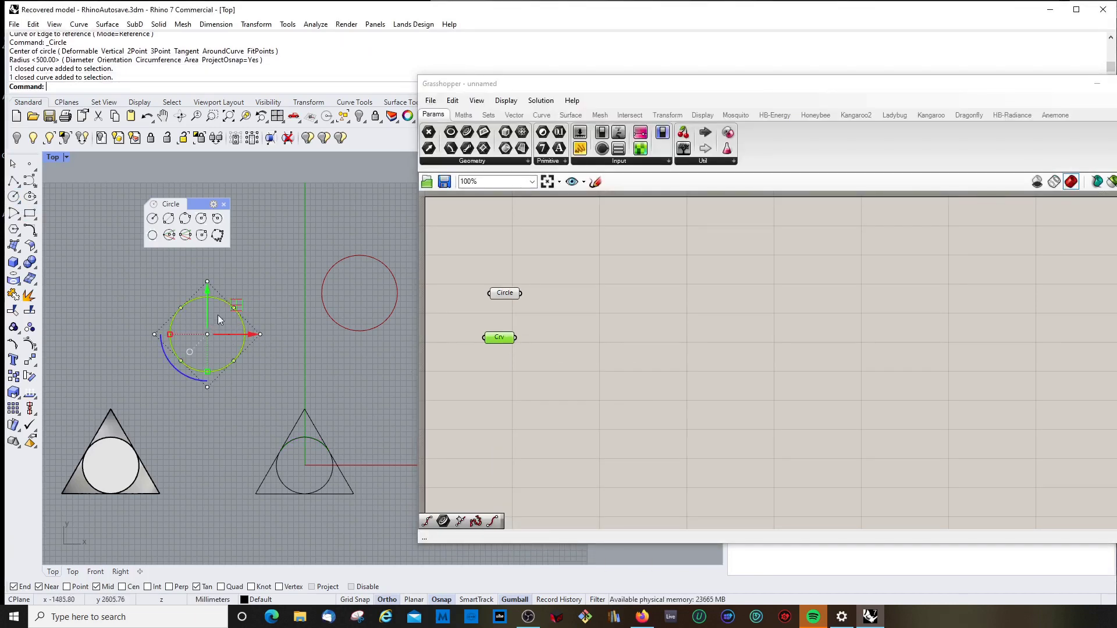
pyautogui.click(549, 383)
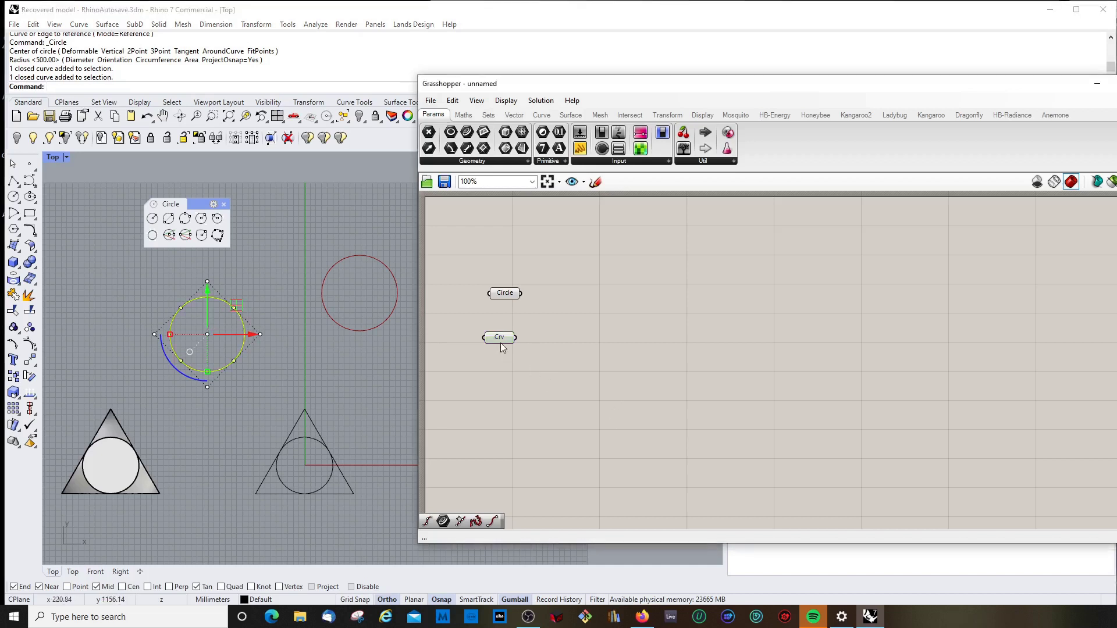
pyautogui.moveTo(503, 348); pyautogui.dragTo(501, 317)
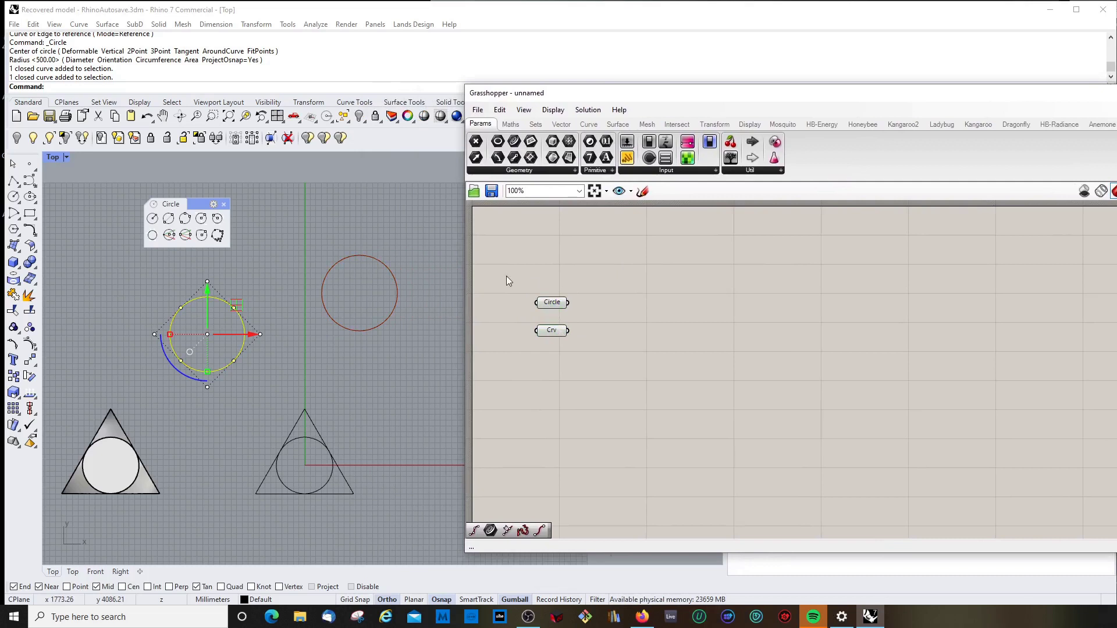
pyautogui.moveTo(509, 277); pyautogui.dragTo(620, 391)
# Place a Circle component with plane and radius inputs on the canvas, beside the two parameters
pyautogui.click(589, 124)
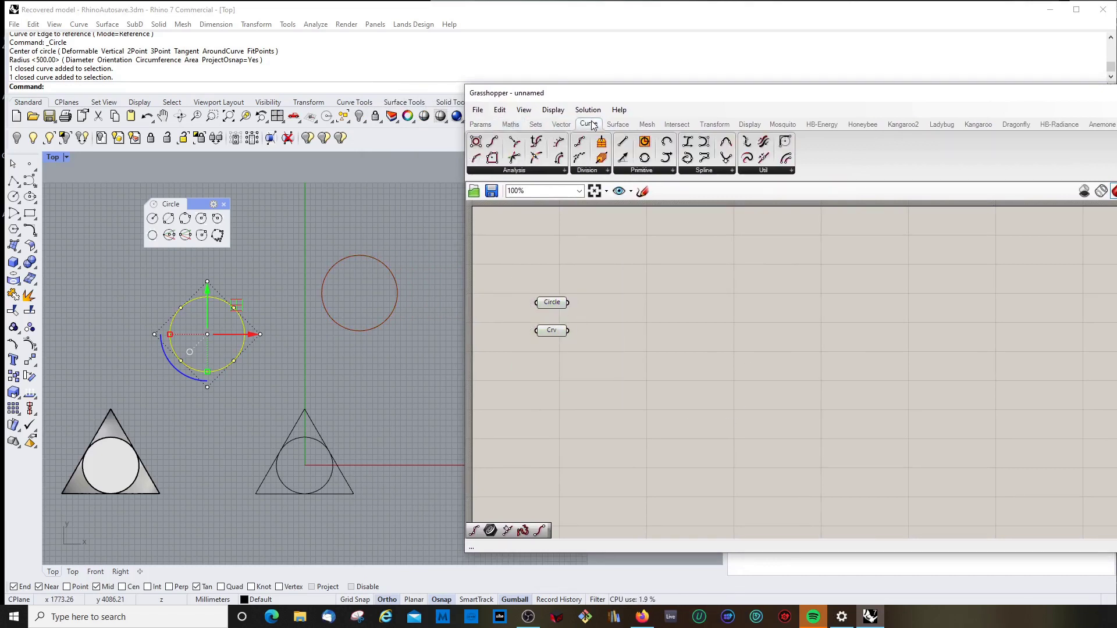
pyautogui.click(644, 172)
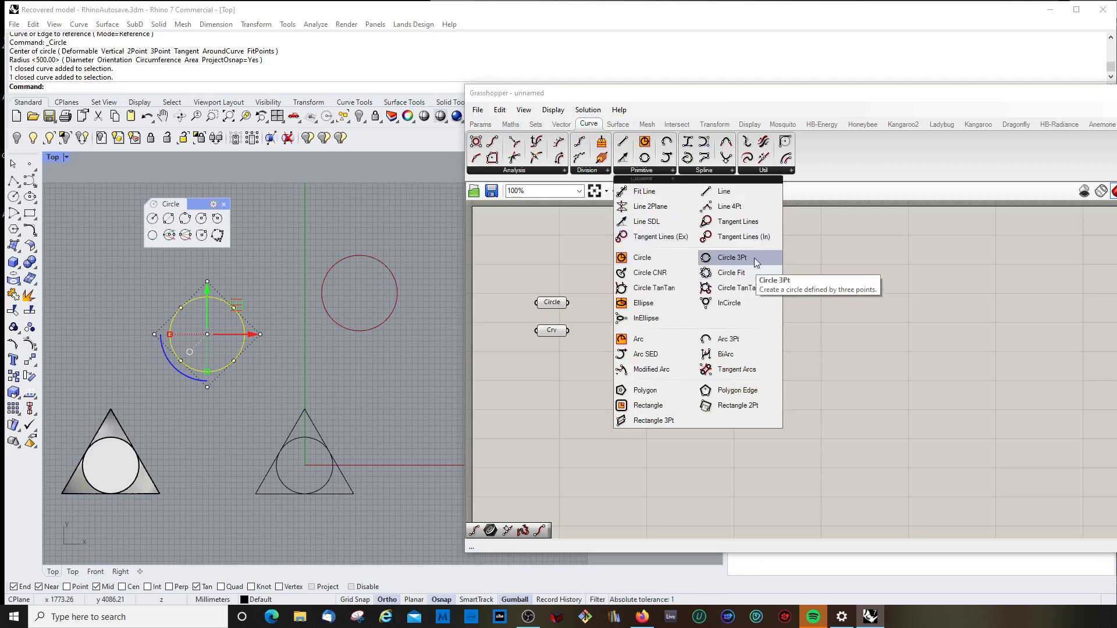
pyautogui.click(654, 304)
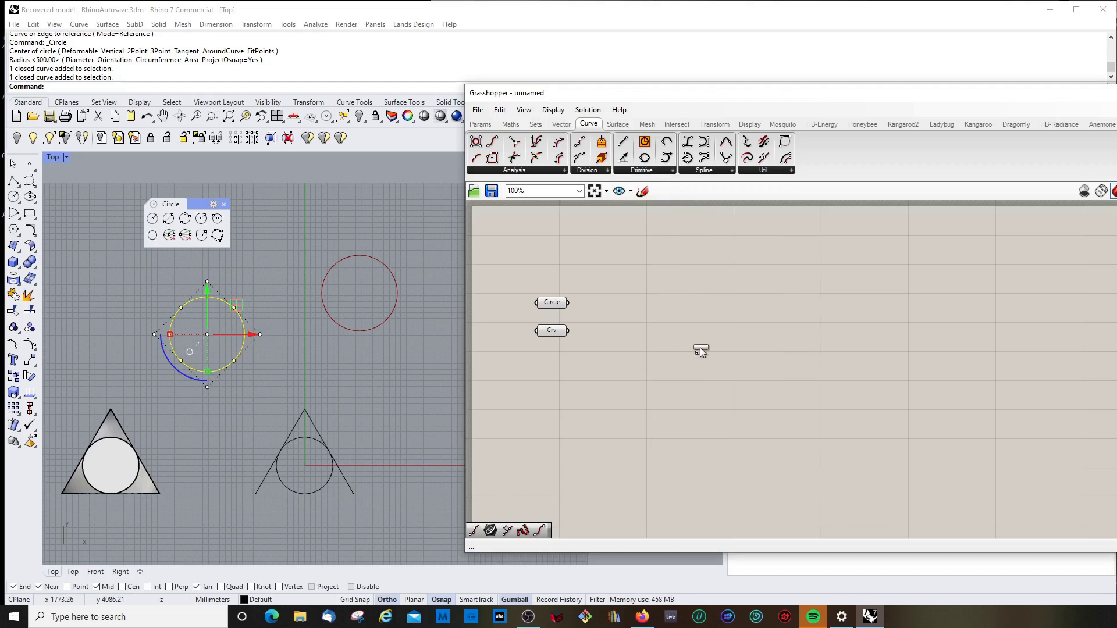
pyautogui.click(698, 322)
pyautogui.moveTo(697, 324); pyautogui.dragTo(710, 340)
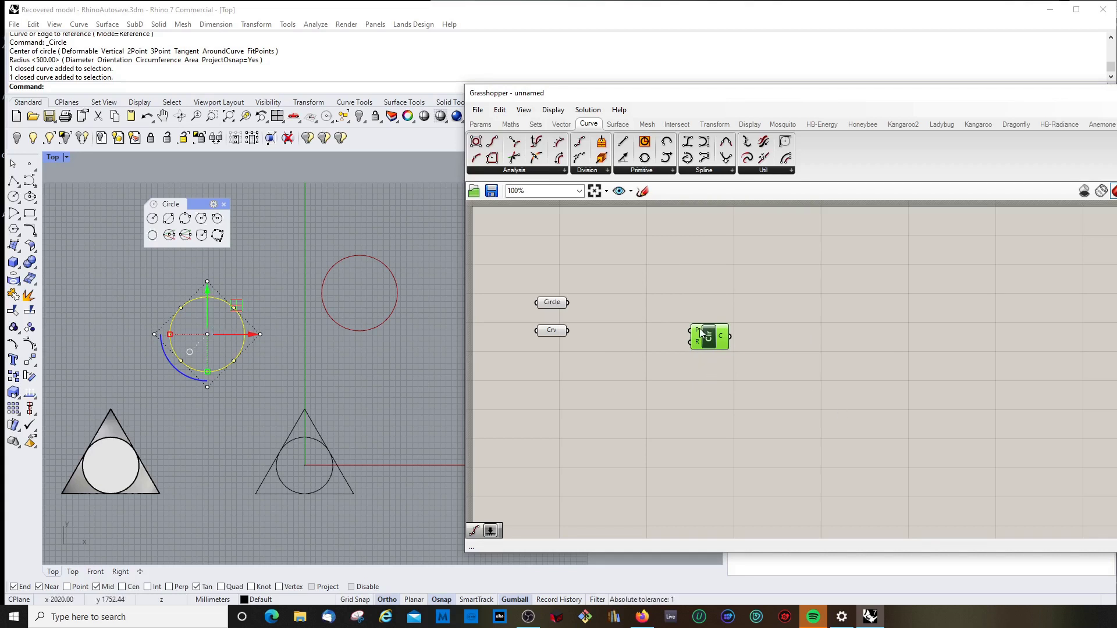
pyautogui.moveTo(714, 337); pyautogui.dragTo(723, 343)
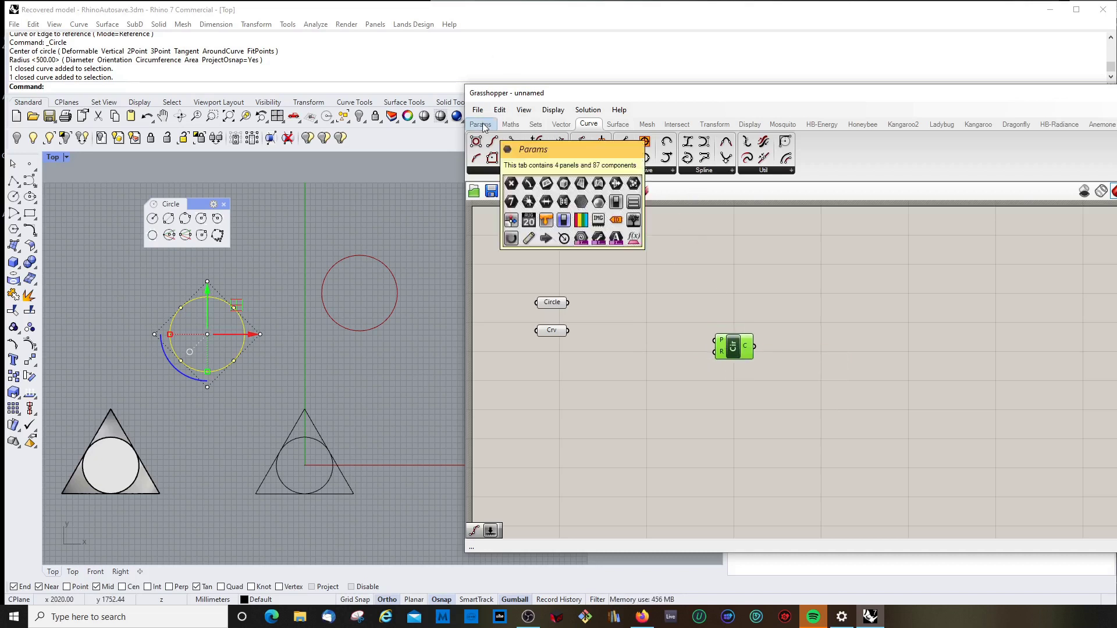
# Add a Construct Point component and arrange it in front of the Circle component
pyautogui.click(562, 124)
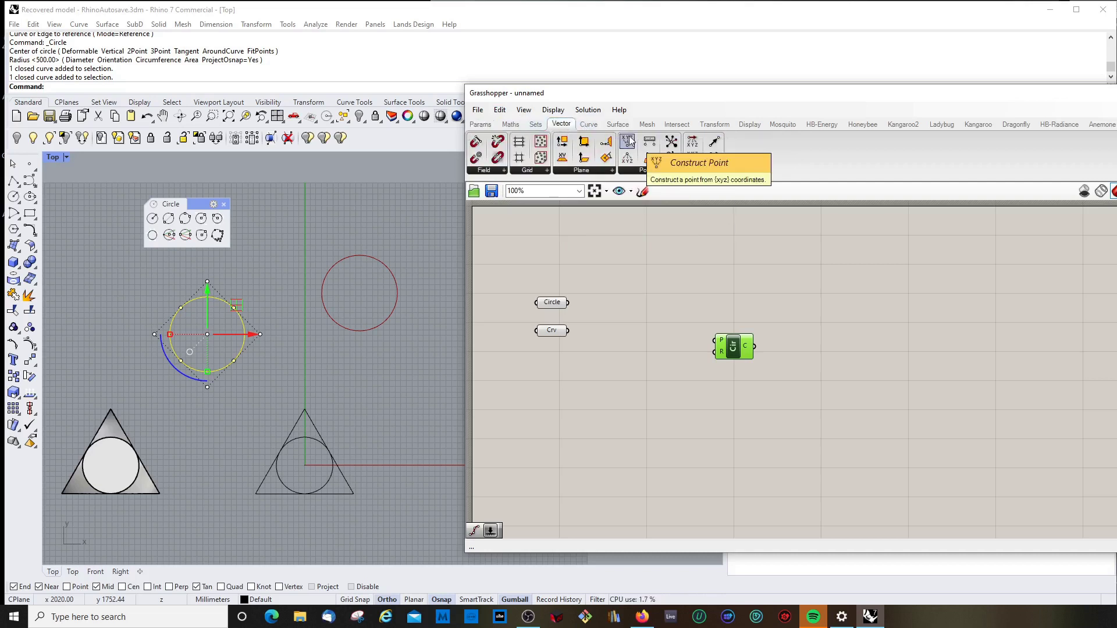
pyautogui.moveTo(630, 141); pyautogui.dragTo(649, 325)
pyautogui.moveTo(734, 346); pyautogui.dragTo(804, 341)
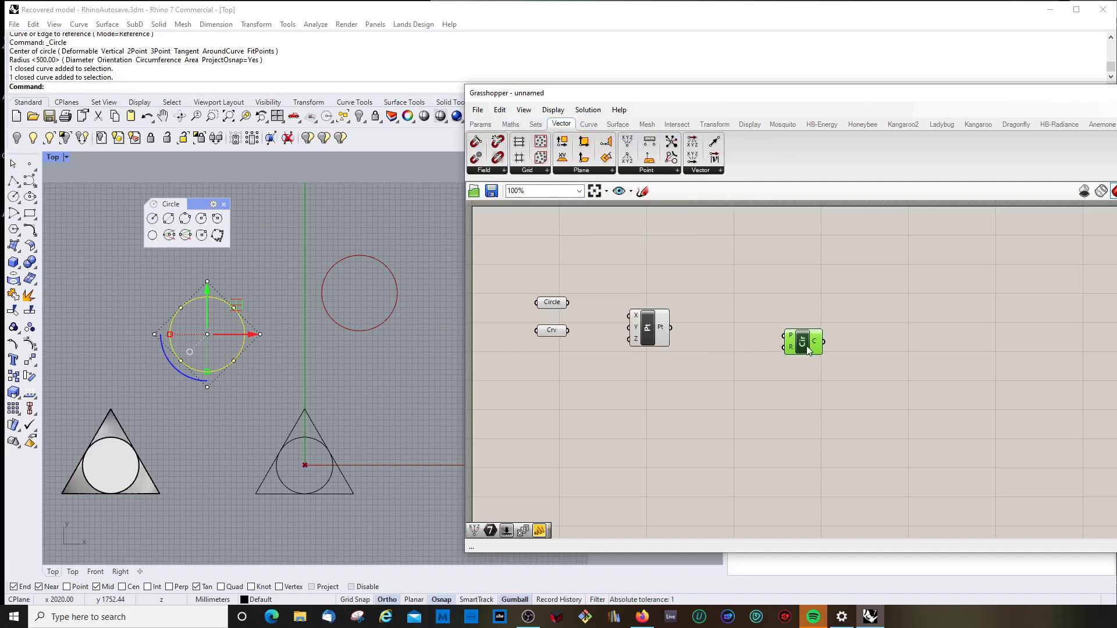
pyautogui.moveTo(649, 320); pyautogui.dragTo(718, 342)
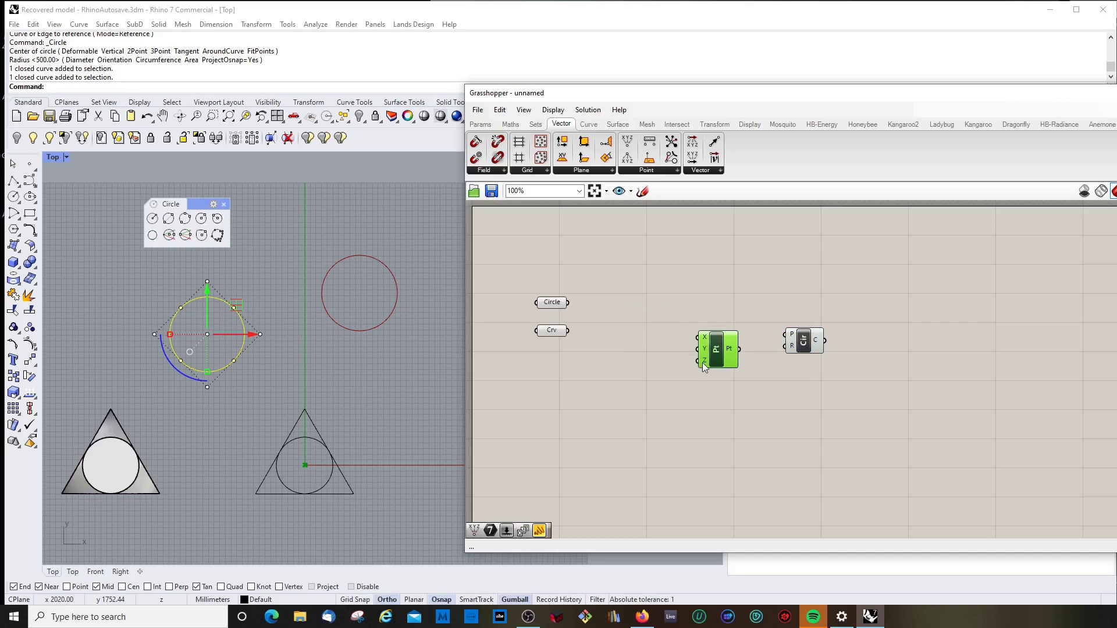
# Create a number slider with the value 1000 and connect it to the X input of Construct Point
pyautogui.doubleClick(658, 268)
pyautogui.write('1000')
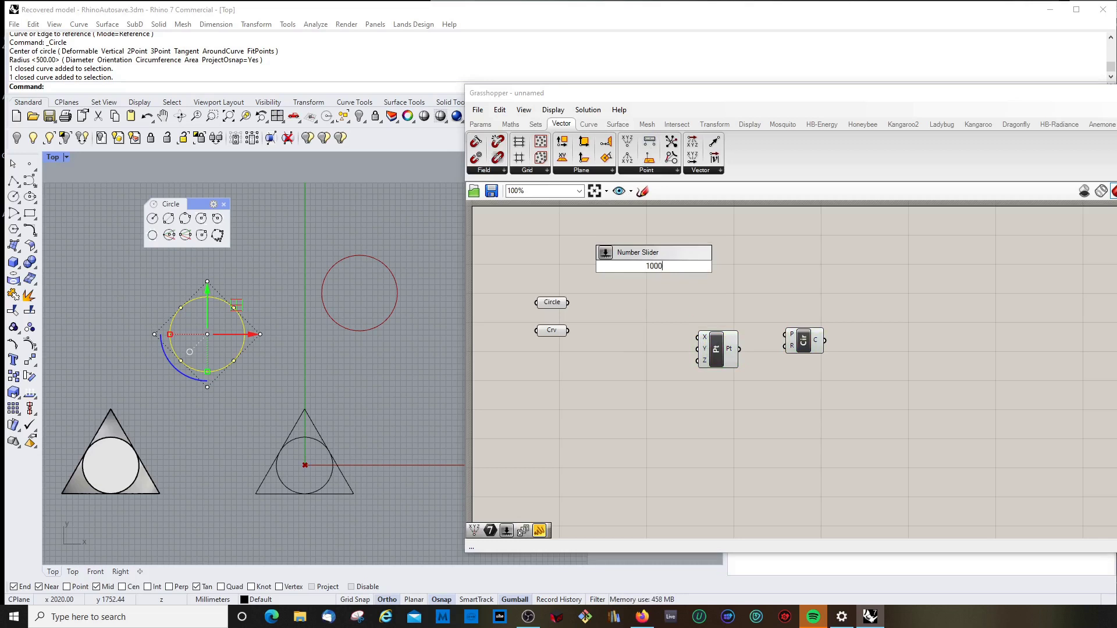
pyautogui.press('Return')
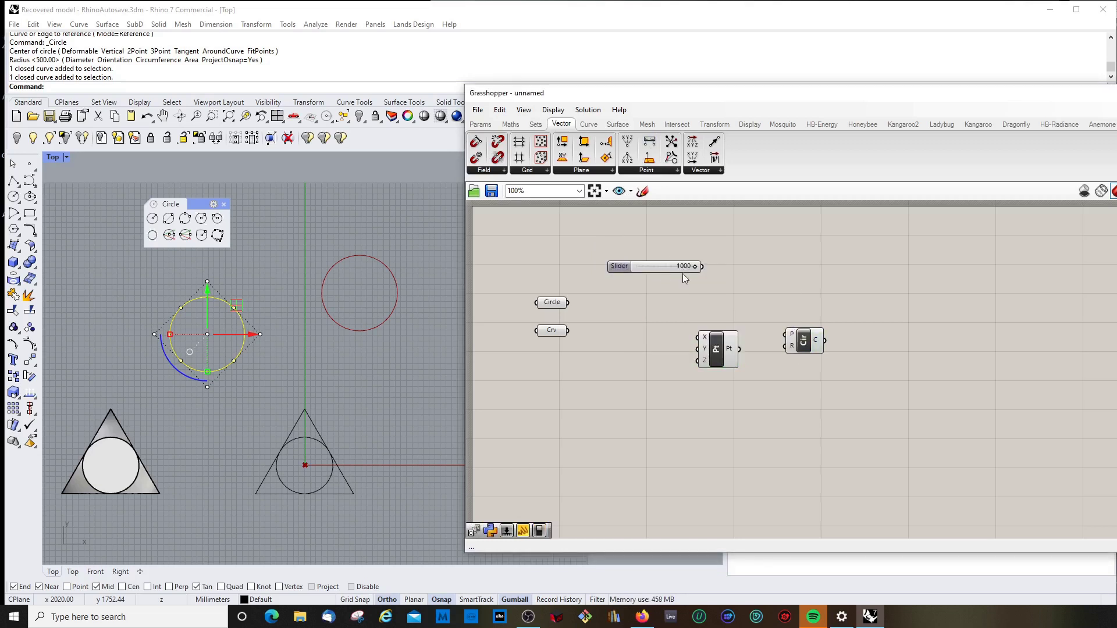
pyautogui.moveTo(682, 274); pyautogui.dragTo(701, 337)
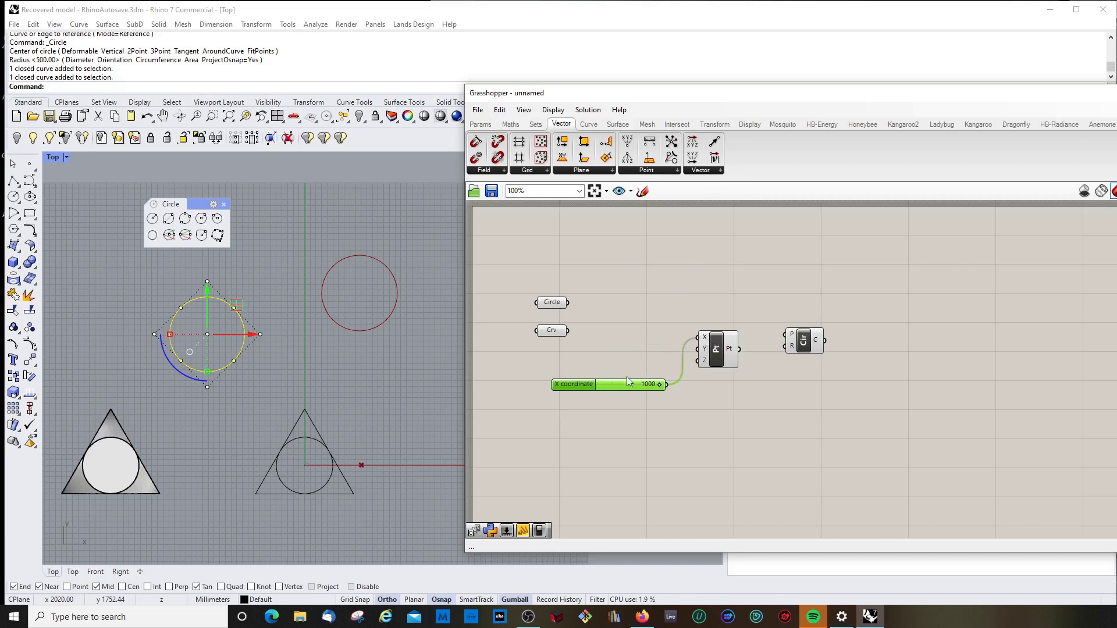
pyautogui.moveTo(622, 384); pyautogui.dragTo(635, 281)
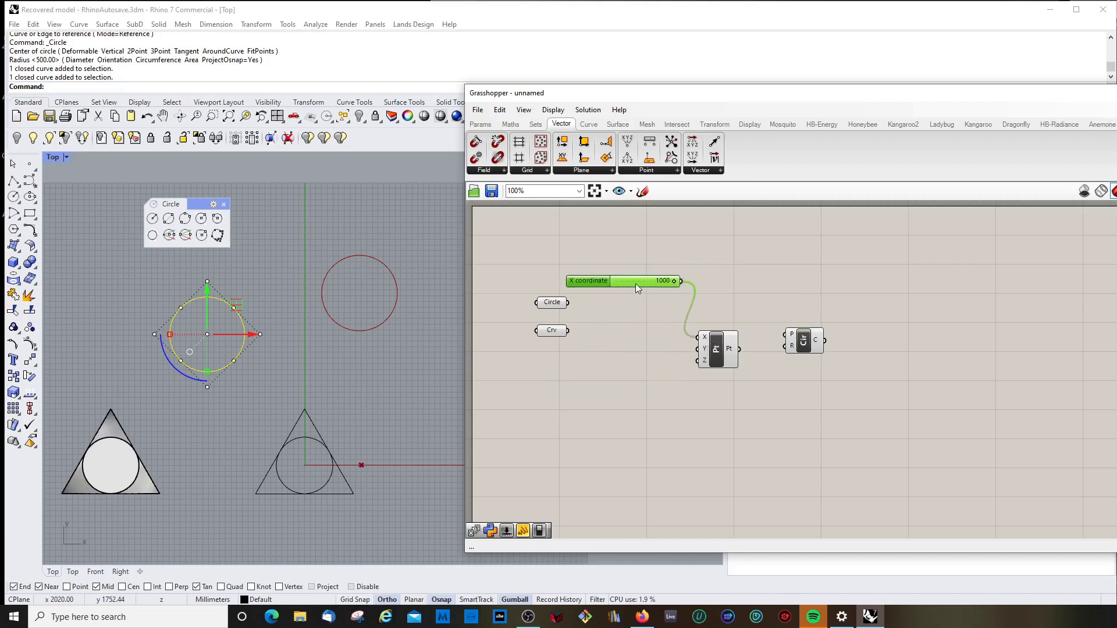
# Duplicate the X coordinate slider twice for the other two coordinates
pyautogui.hotkey('ctrl', 'z')
pyautogui.moveTo(619, 289); pyautogui.dragTo(602, 332)
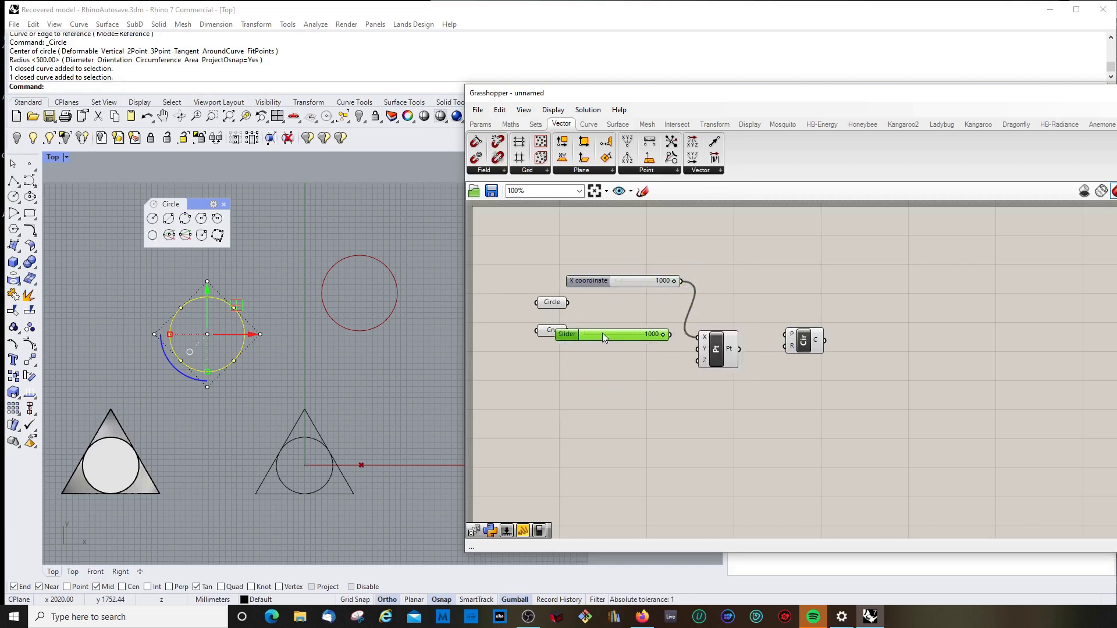
pyautogui.hotkey('ctrl', 'v')
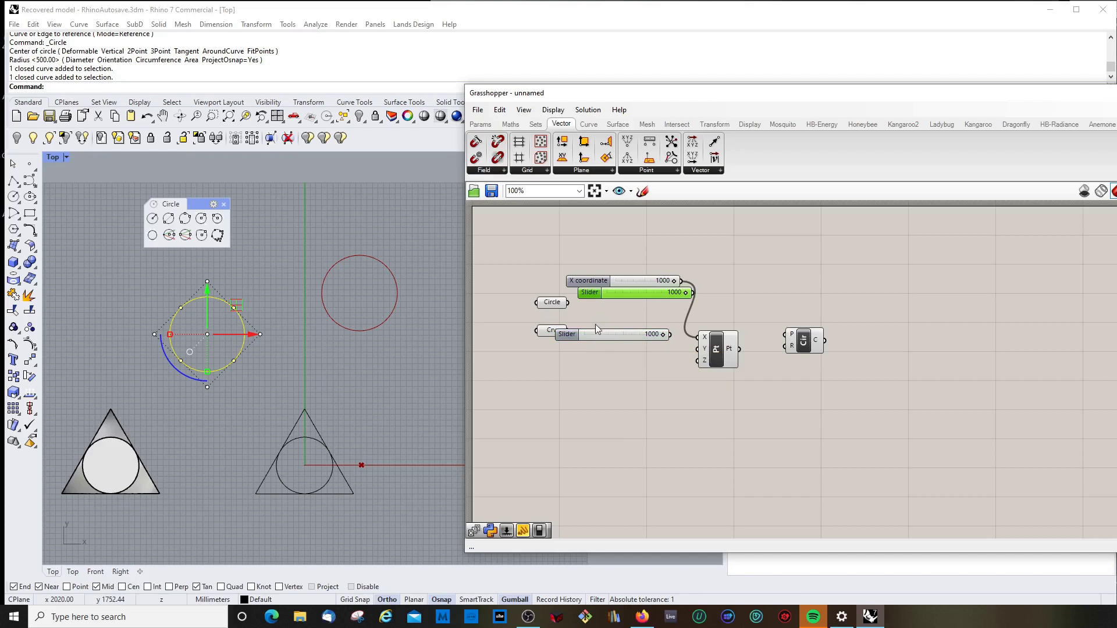
# Move the Circle and Curve parameters together down the canvas, clear of the sliders
pyautogui.click(548, 306)
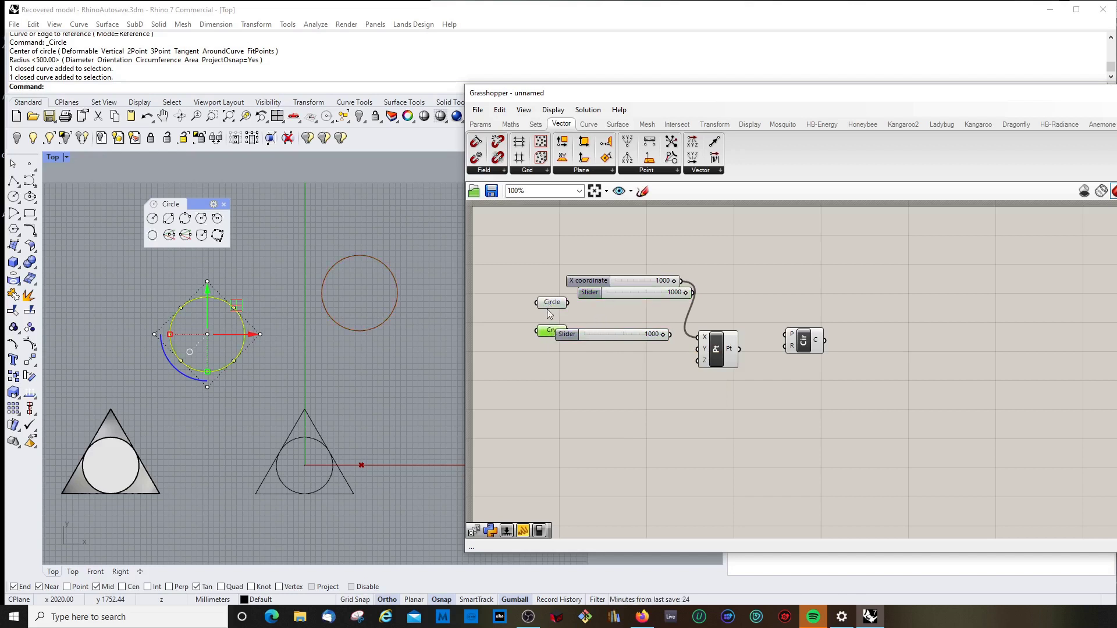
pyautogui.keyDown('shift'); pyautogui.click(552, 332); pyautogui.keyUp('shift')
pyautogui.moveTo(552, 332); pyautogui.dragTo(561, 513)
pyautogui.click(671, 406)
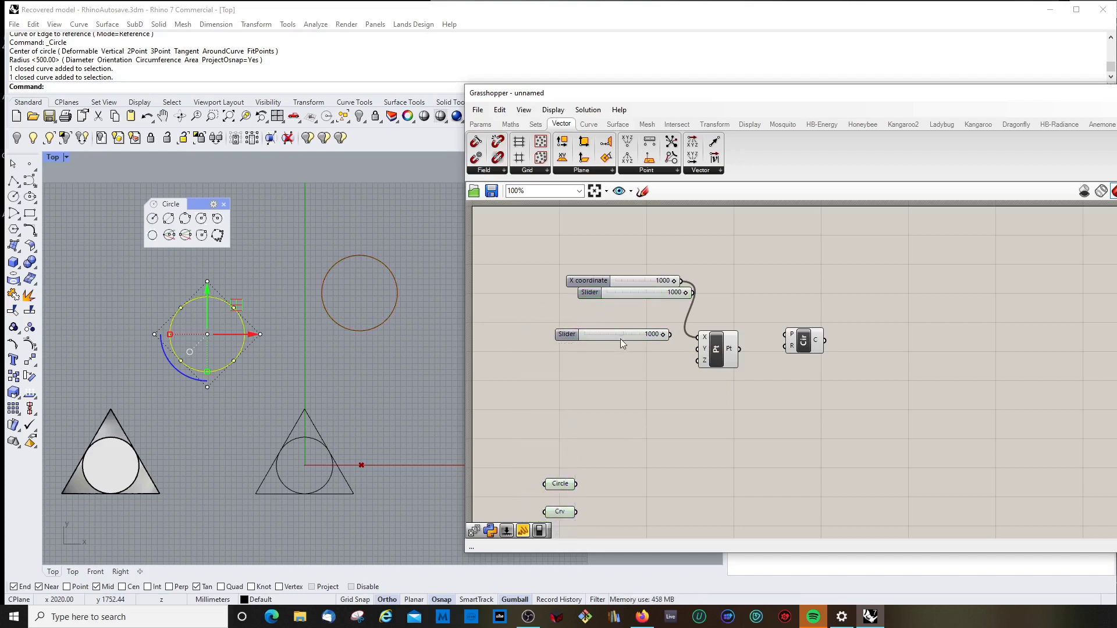
# Connect the two duplicated sliders to the Z and Y inputs of Construct Point and line up the X slider above them
pyautogui.moveTo(620, 336); pyautogui.dragTo(693, 370)
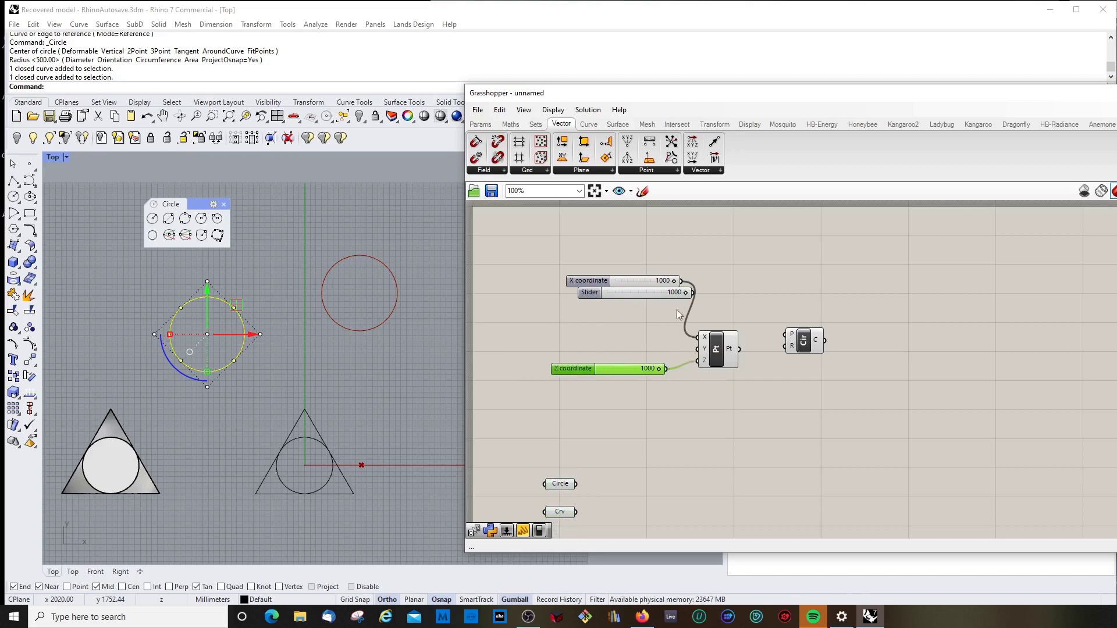
pyautogui.moveTo(651, 293); pyautogui.dragTo(698, 348)
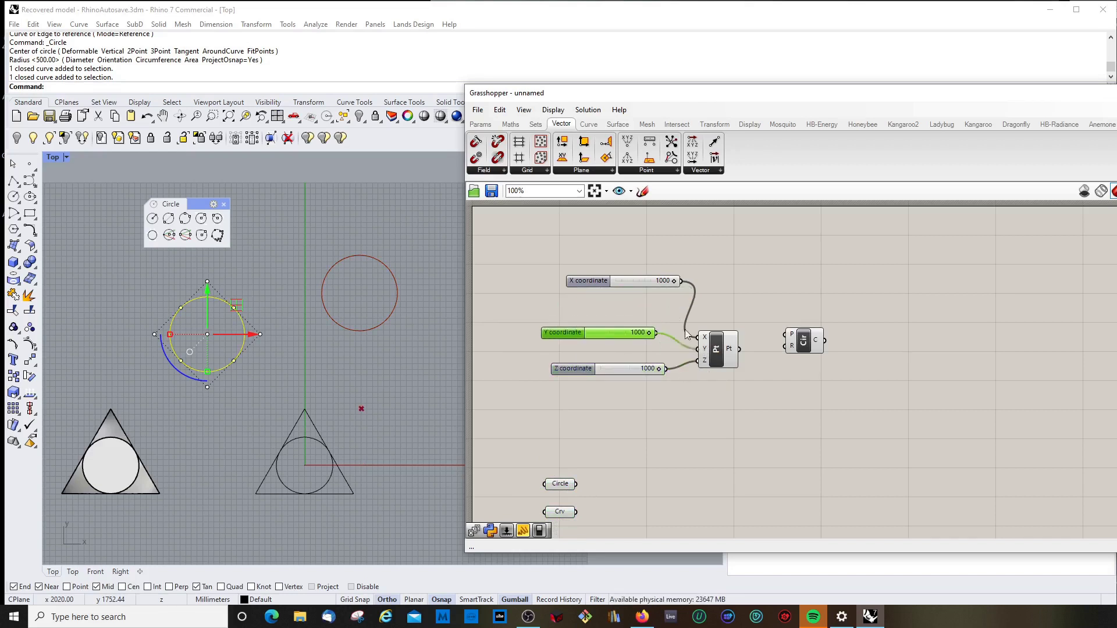
pyautogui.moveTo(645, 278); pyautogui.dragTo(625, 303)
pyautogui.click(568, 340)
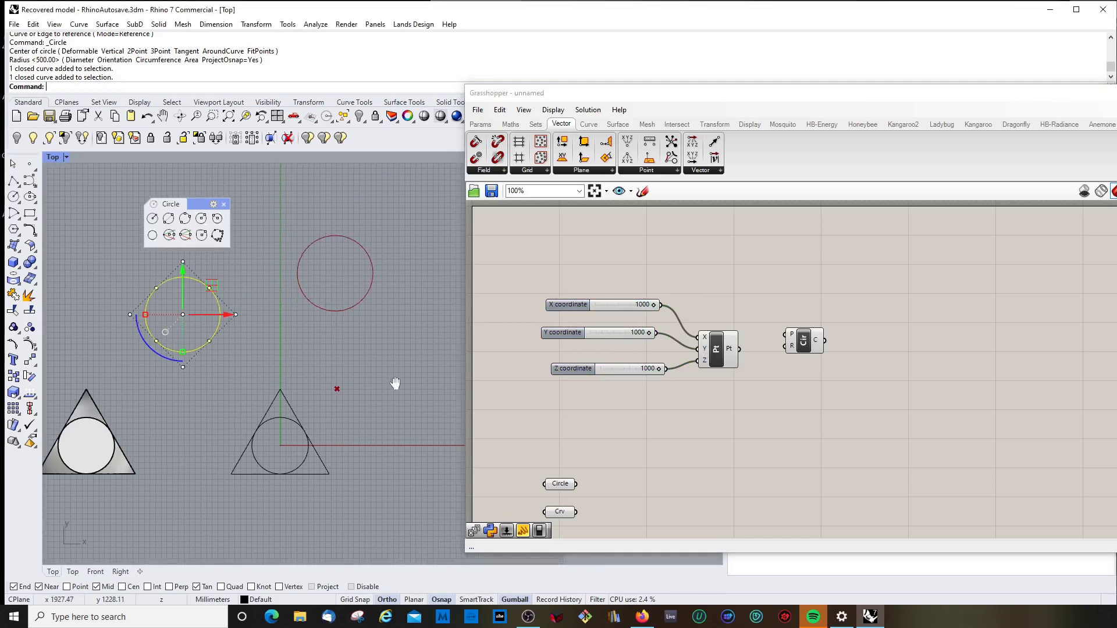
# Connect the Construct Point output to the Circle component's plane input and arrange both components in line
pyautogui.click(180, 116)
pyautogui.moveTo(285, 294); pyautogui.dragTo(326, 319)
pyautogui.moveTo(326, 318); pyautogui.dragTo(338, 335, button='right')
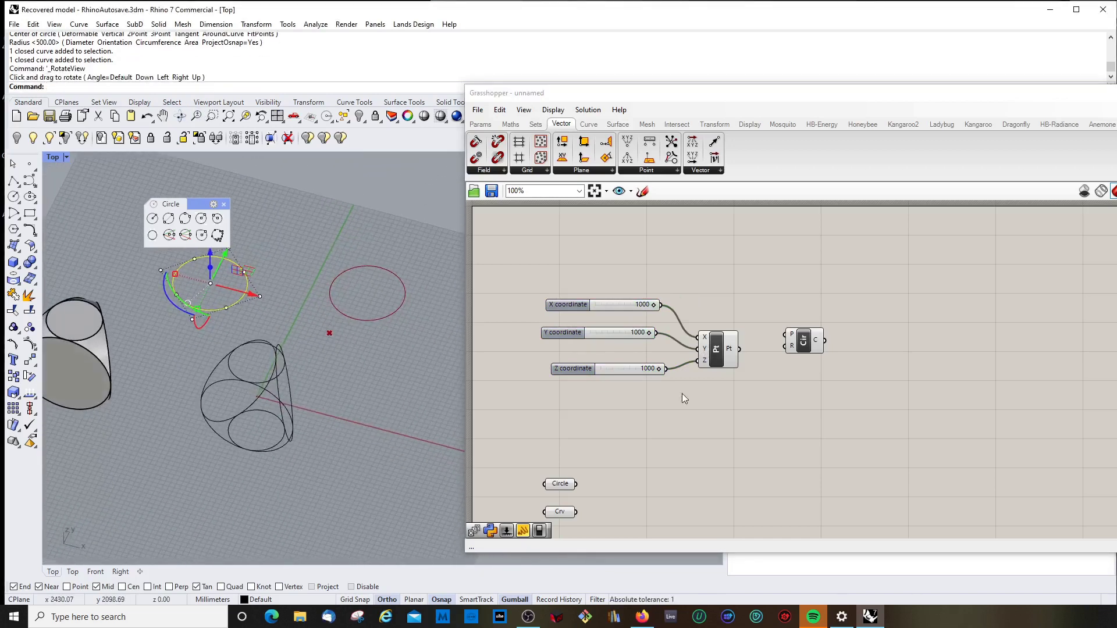
pyautogui.moveTo(719, 349)
pyautogui.mouseDown()
pyautogui.moveTo(721, 339)
pyautogui.moveTo(785, 335)
pyautogui.moveTo(722, 338)
pyautogui.mouseUp()
pyautogui.click(808, 342)
pyautogui.moveTo(805, 344); pyautogui.dragTo(806, 345)
pyautogui.click(811, 355)
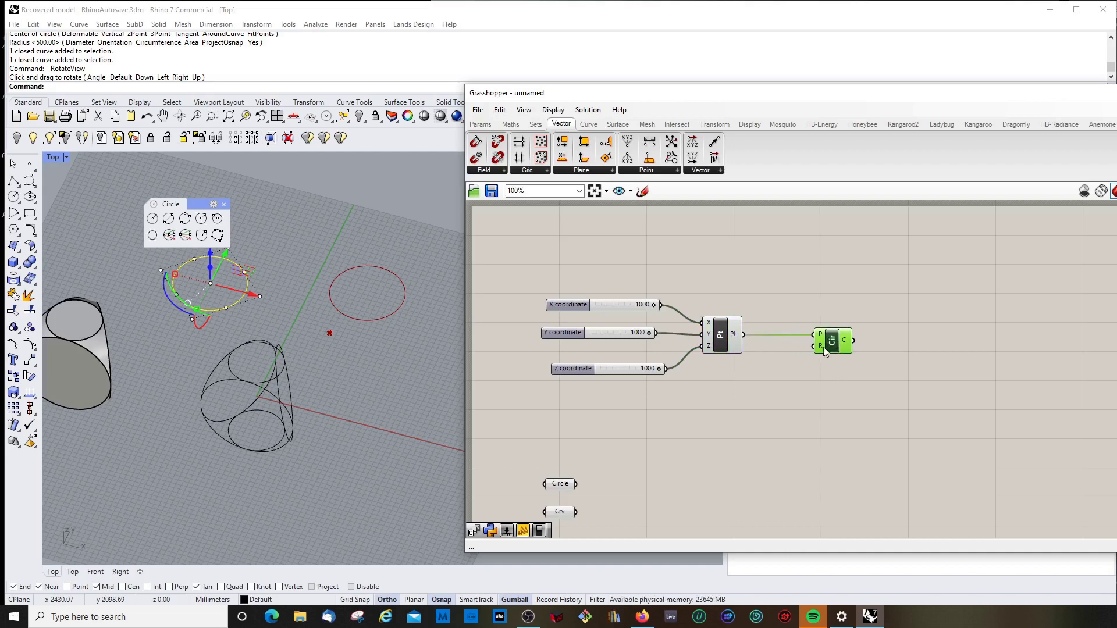
pyautogui.moveTo(821, 347)
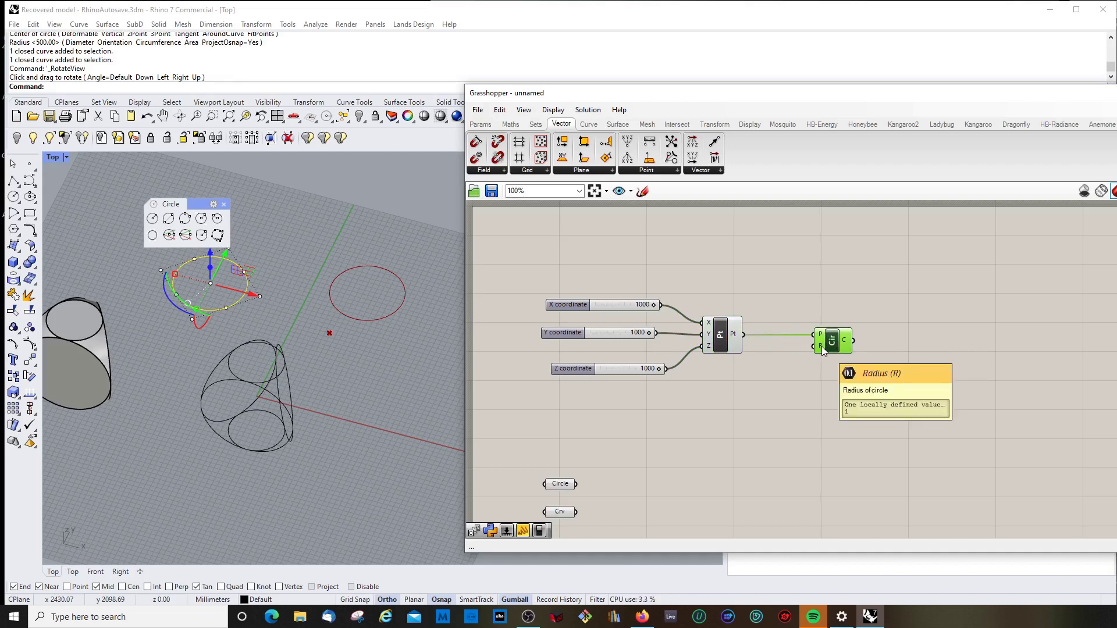
pyautogui.moveTo(835, 347); pyautogui.dragTo(829, 348)
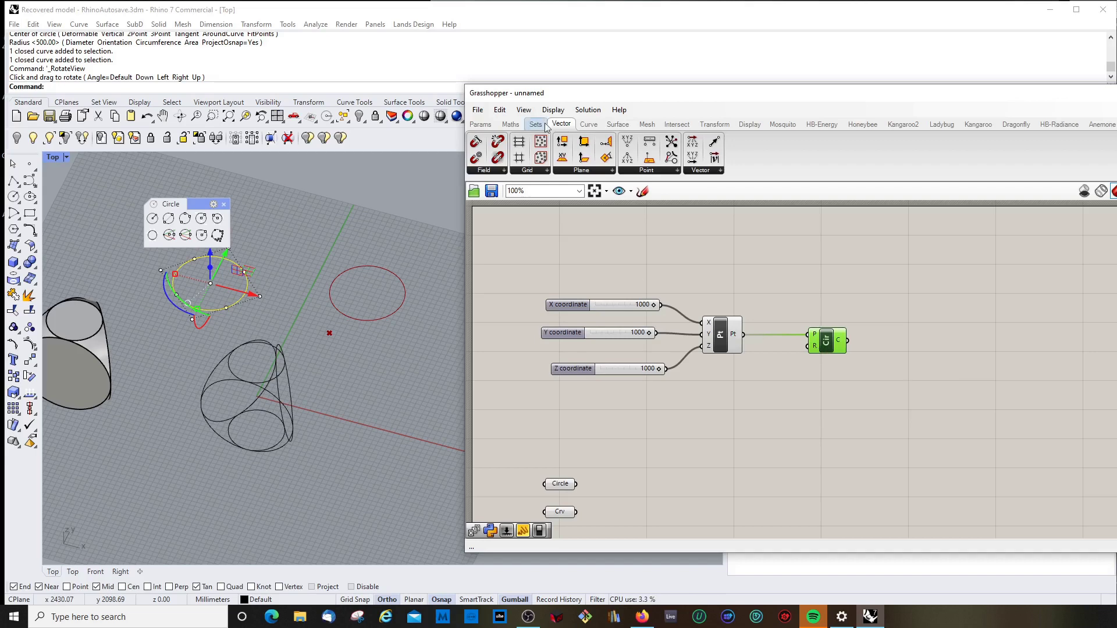
# Duplicate the Z coordinate slider and connect the 1000 copy to the Circle component's radius input
pyautogui.click(573, 369)
pyautogui.hotkey('ctrl', 'v')
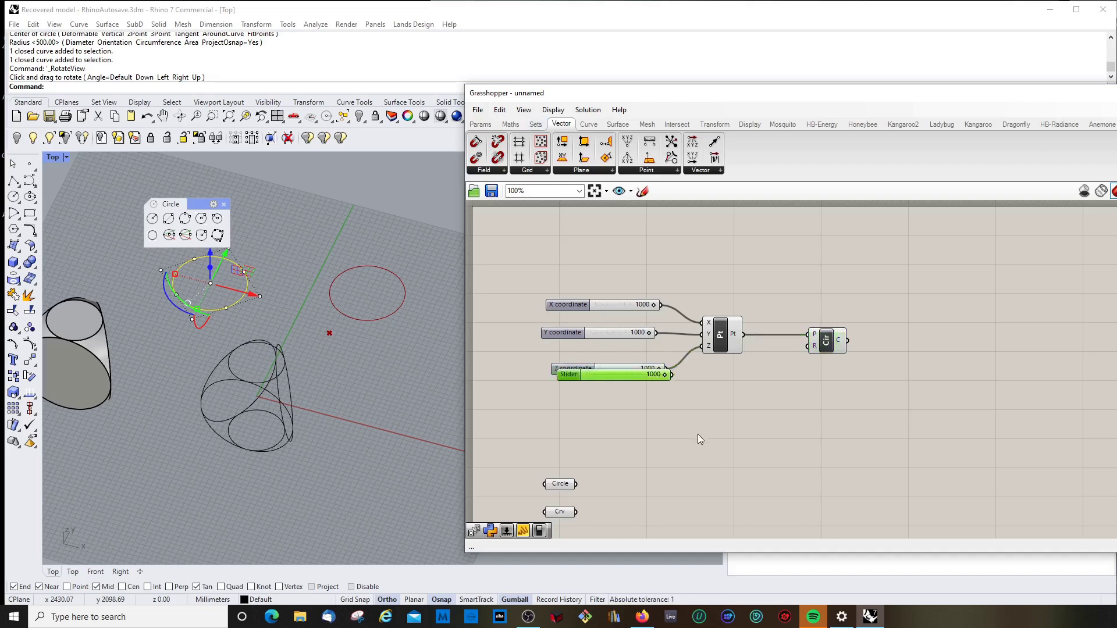
pyautogui.moveTo(625, 381); pyautogui.dragTo(859, 335)
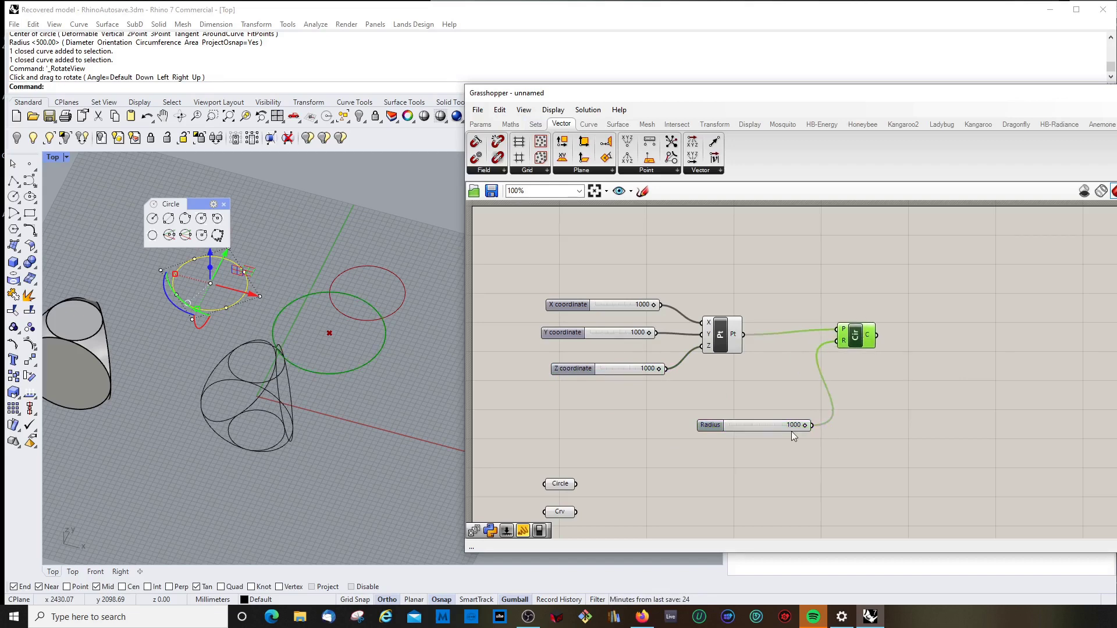
# Set the Radius slider to 669 and the Y coordinate slider to 891
pyautogui.moveTo(805, 425); pyautogui.dragTo(772, 437)
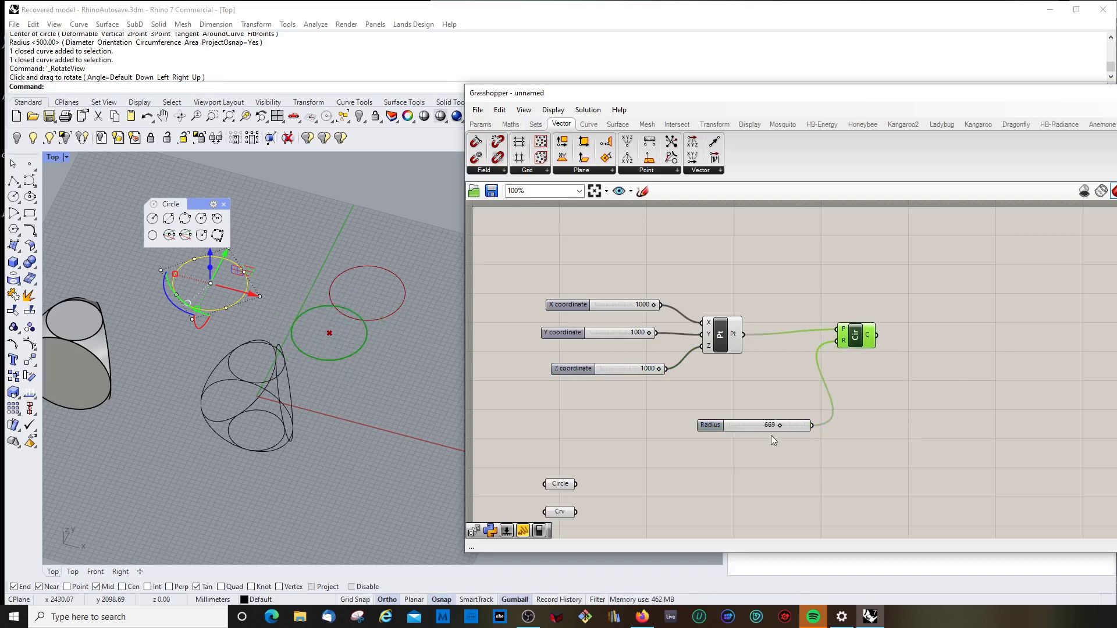
pyautogui.moveTo(349, 372); pyautogui.dragTo(363, 394, button='right')
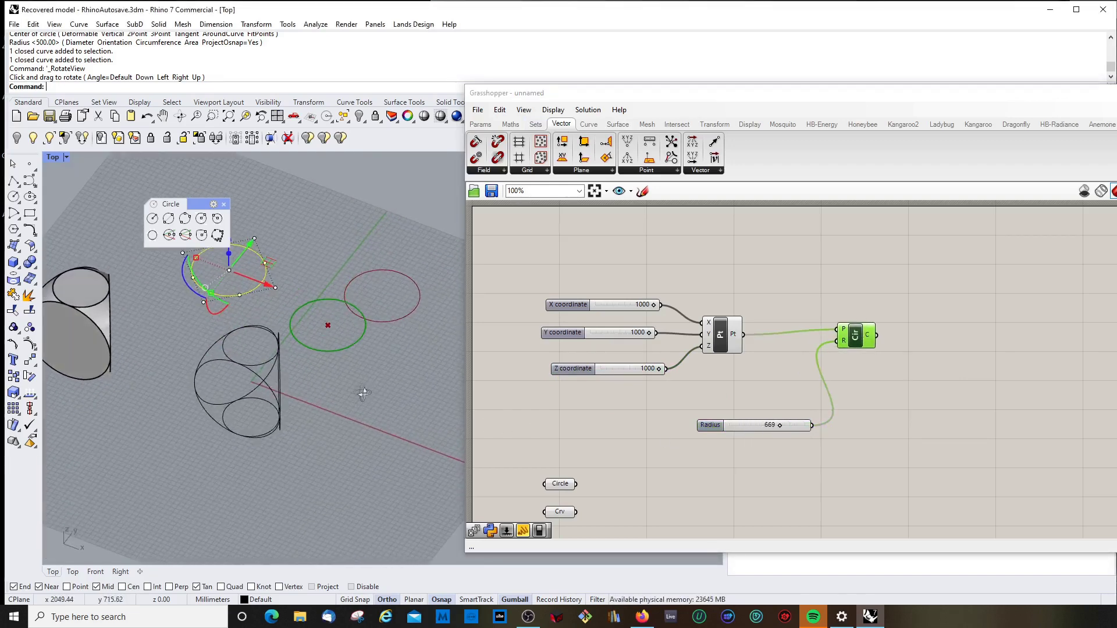
pyautogui.moveTo(643, 334)
pyautogui.mouseDown()
pyautogui.moveTo(601, 336)
pyautogui.moveTo(648, 335)
pyautogui.mouseUp()
pyautogui.click(697, 385)
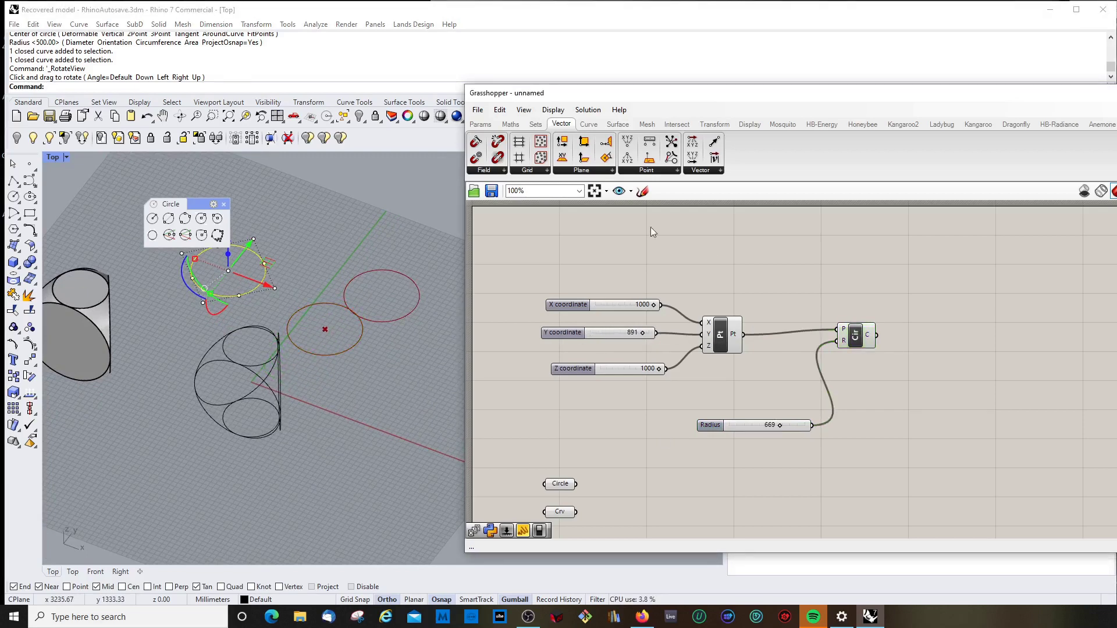
# Add a Point parameter to the canvas above the coordinate sliders and Construct Point component
pyautogui.click(481, 124)
pyautogui.moveTo(475, 142); pyautogui.dragTo(731, 259)
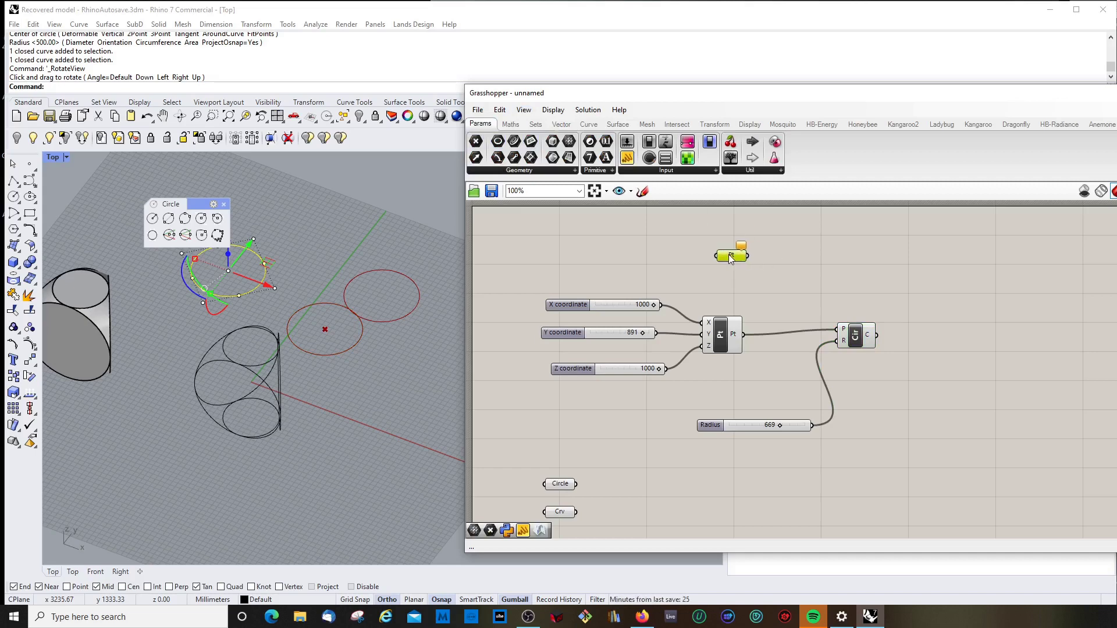
pyautogui.moveTo(358, 343); pyautogui.dragTo(306, 222, button='right')
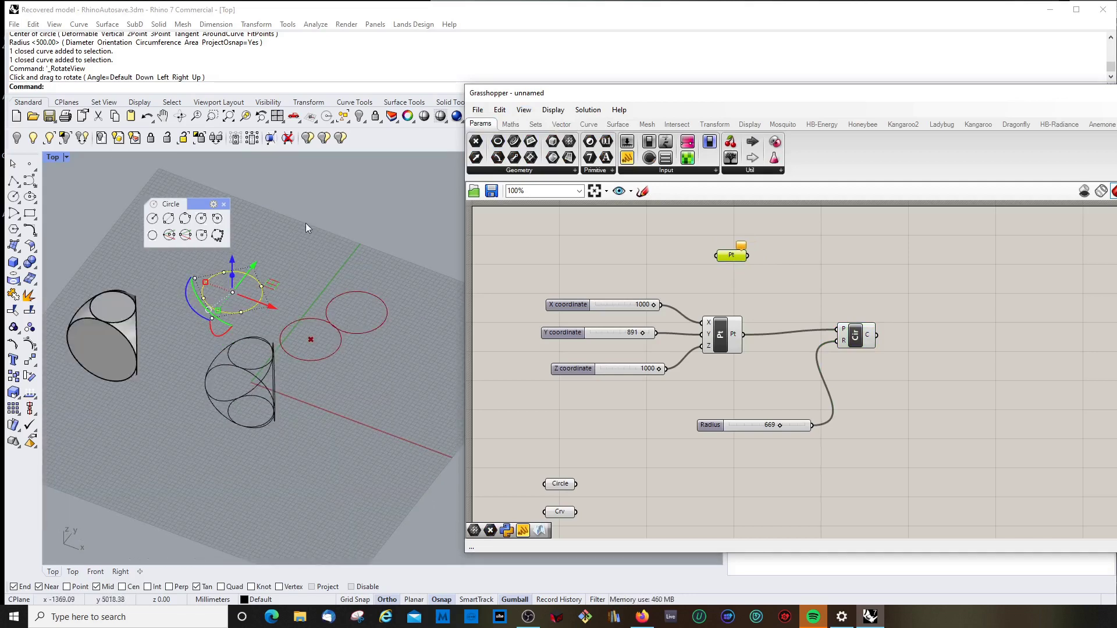
# Draw 16 scattered point objects on the Rhino construction plane around the X axis, near the three-circle curves
pyautogui.click(49, 172)
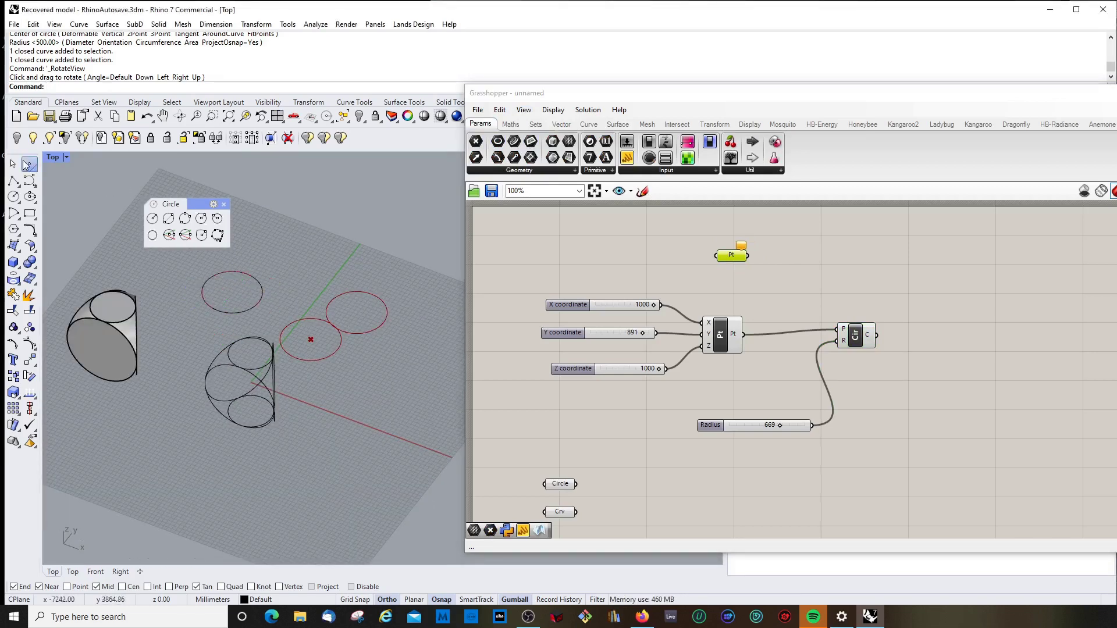
pyautogui.click(29, 164)
pyautogui.scroll(-3, 316, 401)
pyautogui.scroll(2, 316, 400)
pyautogui.click(325, 413)
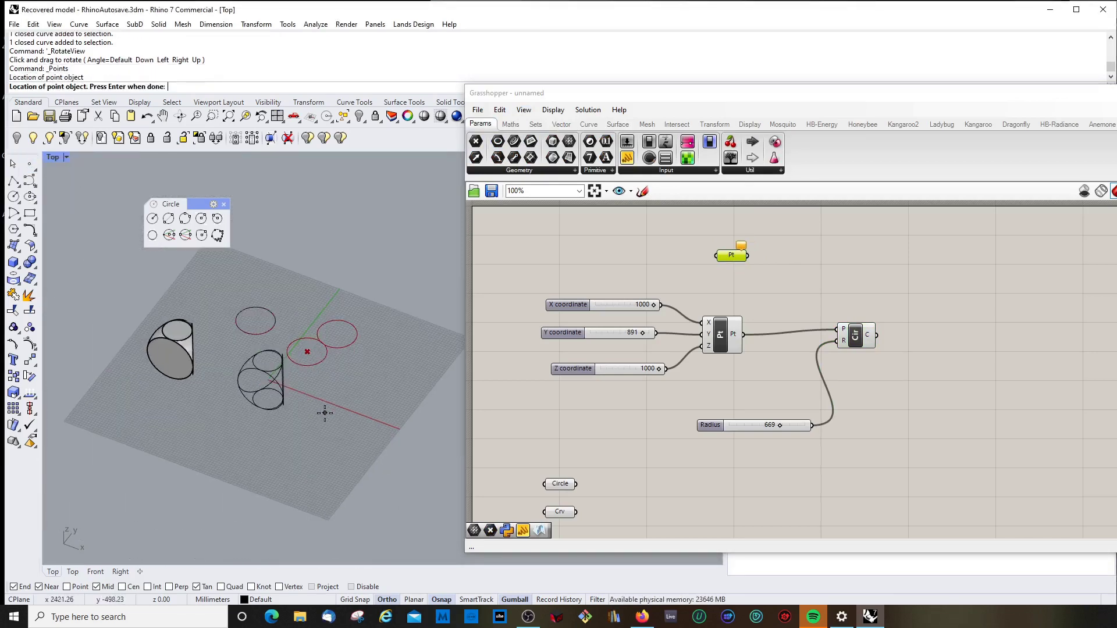
pyautogui.click(368, 426)
pyautogui.click(320, 437)
pyautogui.click(287, 428)
pyautogui.click(330, 400)
pyautogui.click(355, 383)
pyautogui.click(364, 404)
pyautogui.click(356, 418)
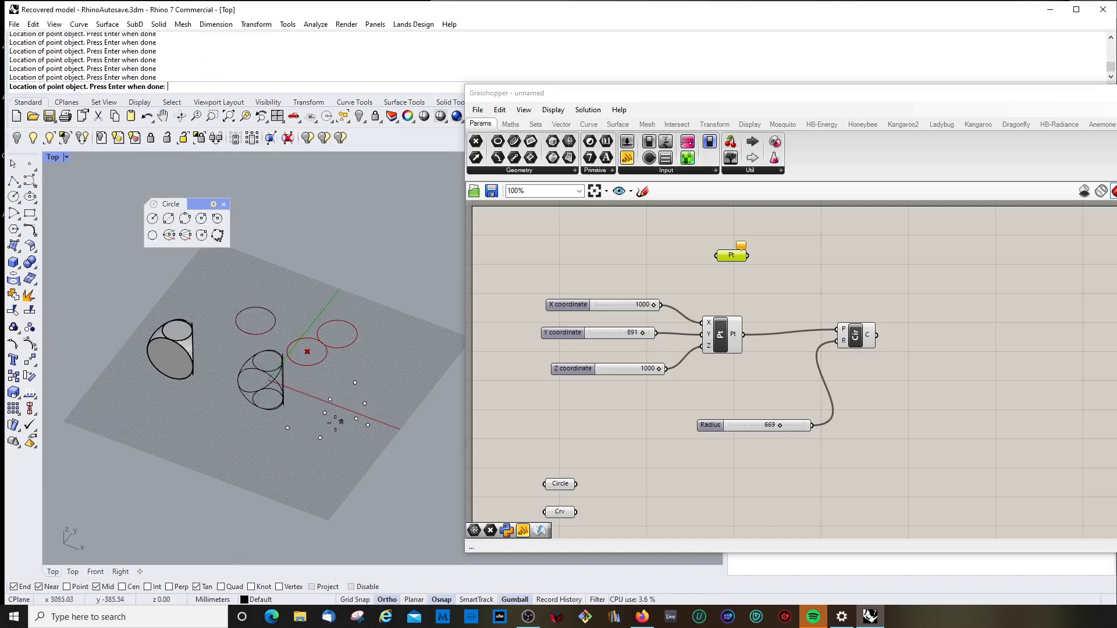
pyautogui.click(334, 423)
pyautogui.click(352, 453)
pyautogui.click(323, 455)
pyautogui.click(282, 454)
pyautogui.click(260, 428)
pyautogui.click(302, 417)
pyautogui.click(327, 419)
pyautogui.press('Return')
# Select the scattered points, exclude the nearby curves, and reference them as multiple points in the Point parameter
pyautogui.scroll(3, 292, 389)
pyautogui.scroll(-2, 322, 392)
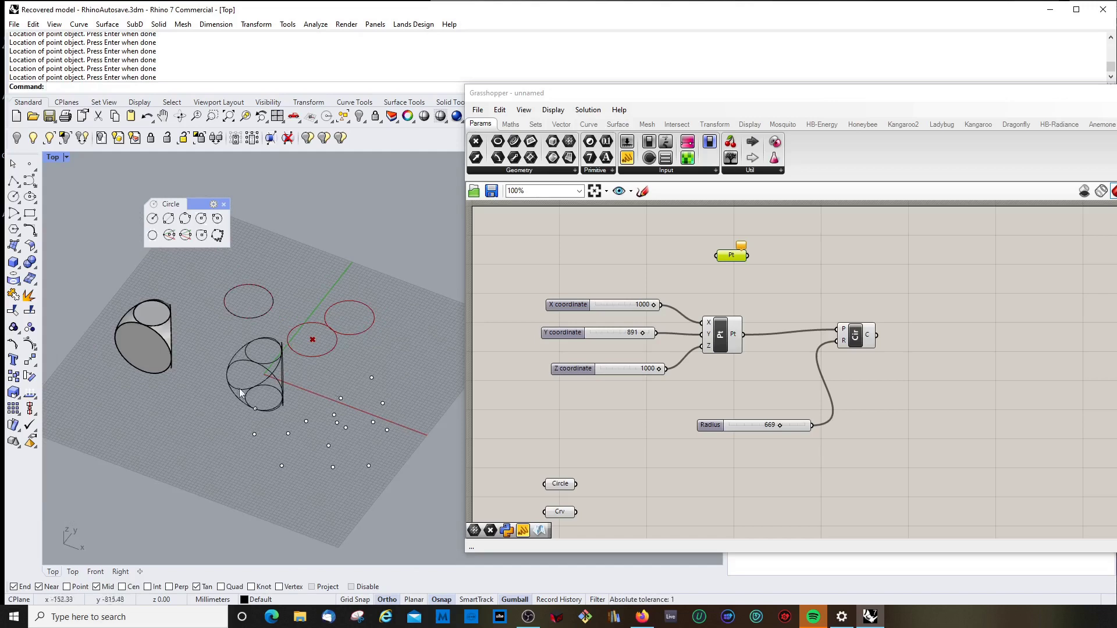
pyautogui.moveTo(241, 518); pyautogui.dragTo(414, 369)
pyautogui.scroll(3, 267, 404)
pyautogui.keyDown('ctrl'); pyautogui.click(285, 410); pyautogui.keyUp('ctrl')
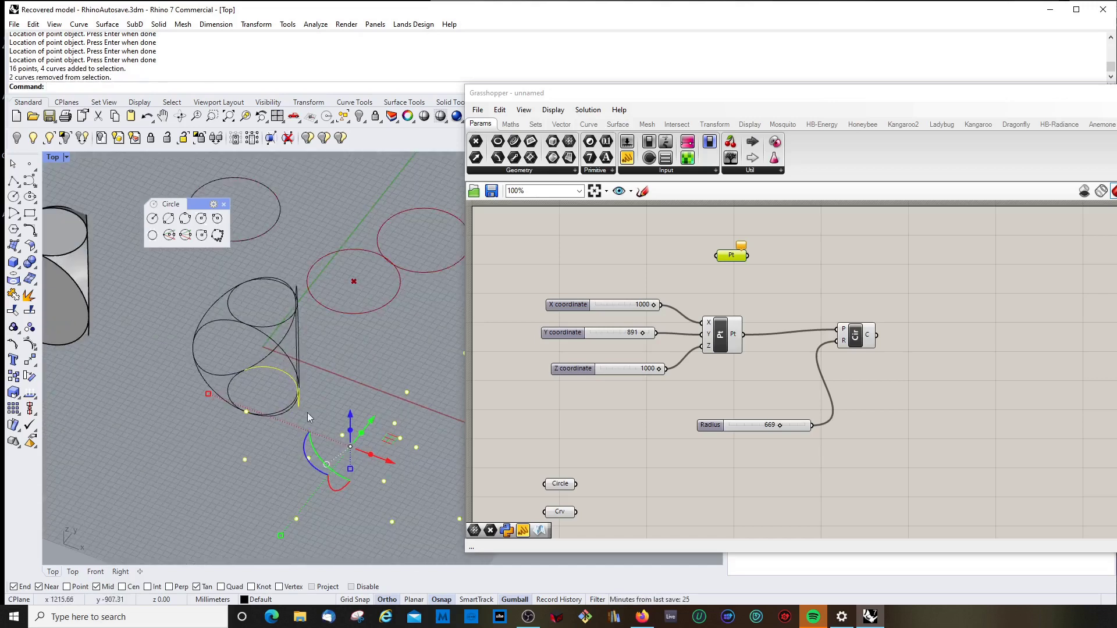
pyautogui.keyDown('ctrl'); pyautogui.click(307, 448); pyautogui.keyUp('ctrl')
pyautogui.scroll(-4, 279, 389)
pyautogui.scroll(4, 383, 419)
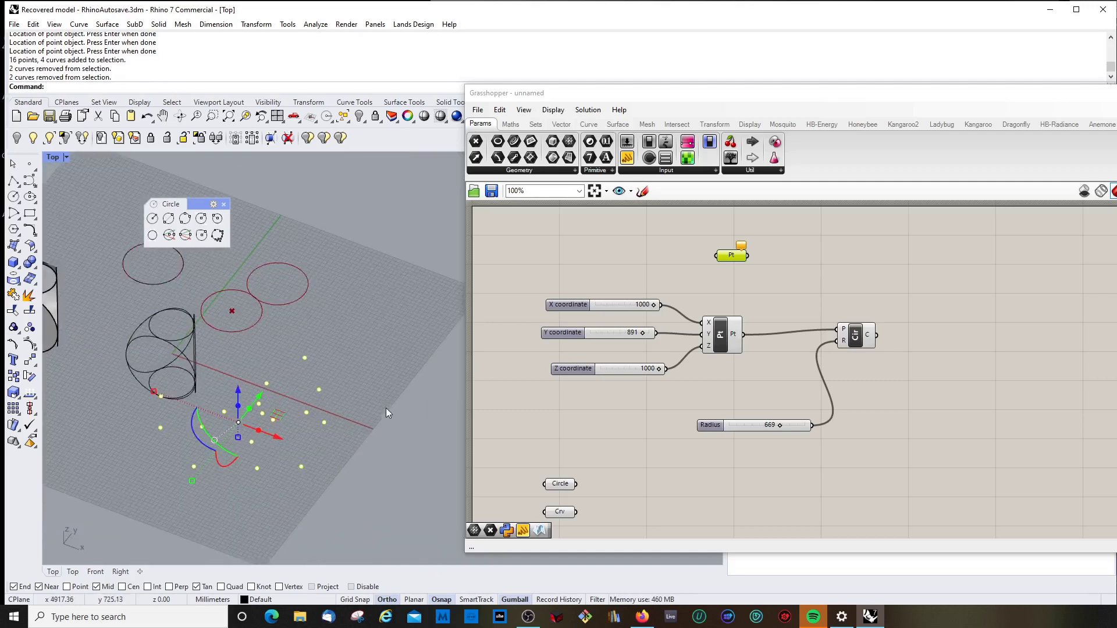
pyautogui.rightClick(733, 255)
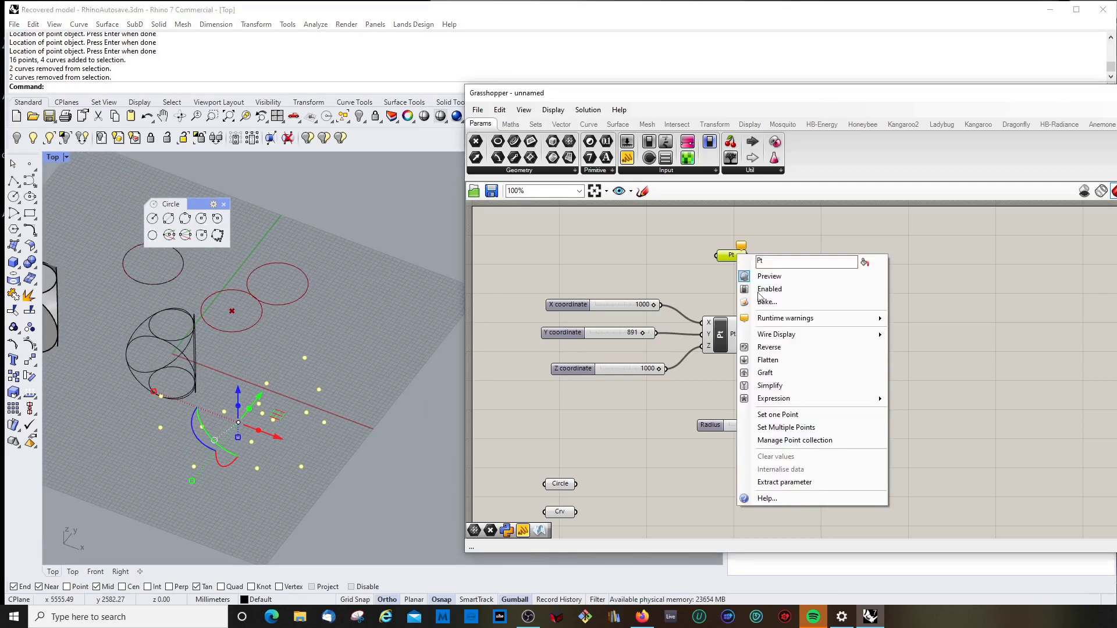
pyautogui.click(798, 418)
pyautogui.click(731, 255)
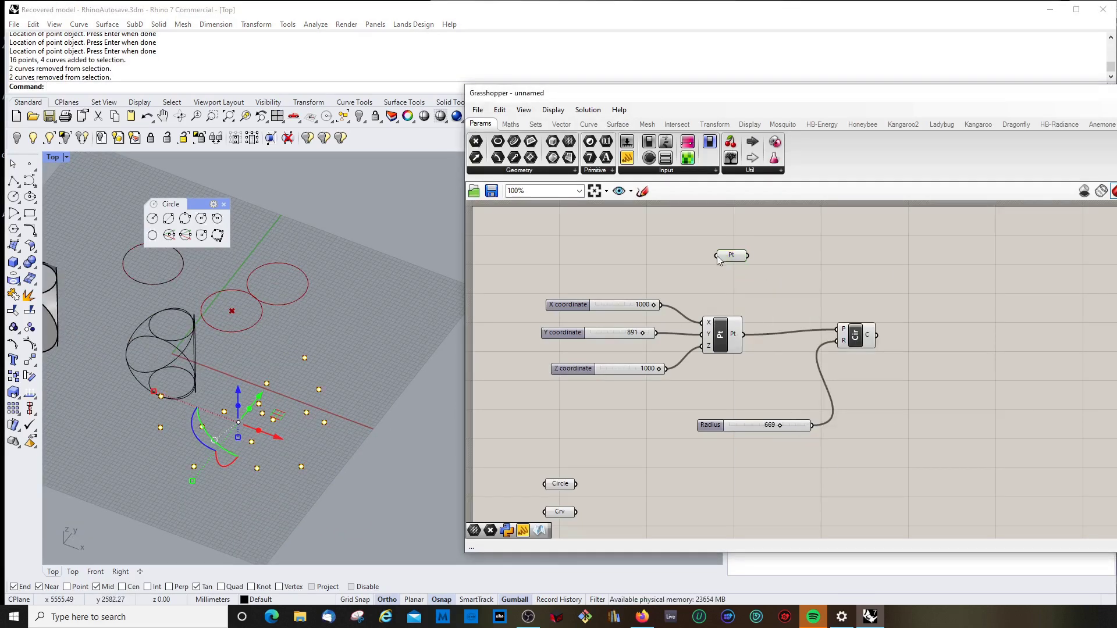
# Replace the Circle component's plane input with the Point parameter holding the scattered points
pyautogui.moveTo(720, 260); pyautogui.dragTo(871, 313)
pyautogui.moveTo(832, 330); pyautogui.dragTo(838, 330)
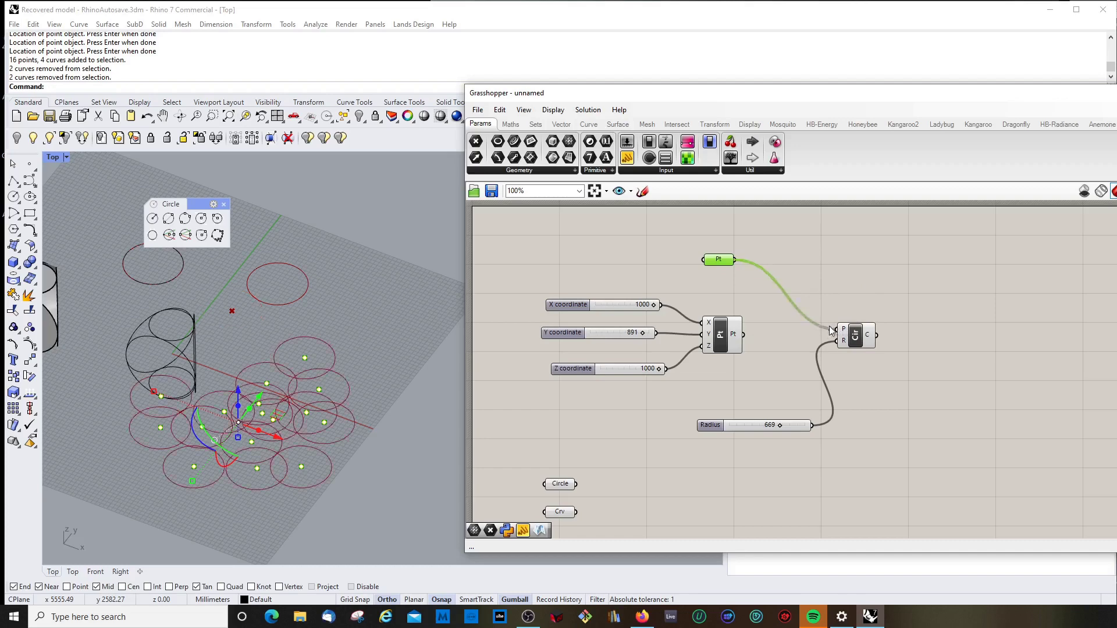
pyautogui.moveTo(440, 462); pyautogui.dragTo(547, 480, button='right')
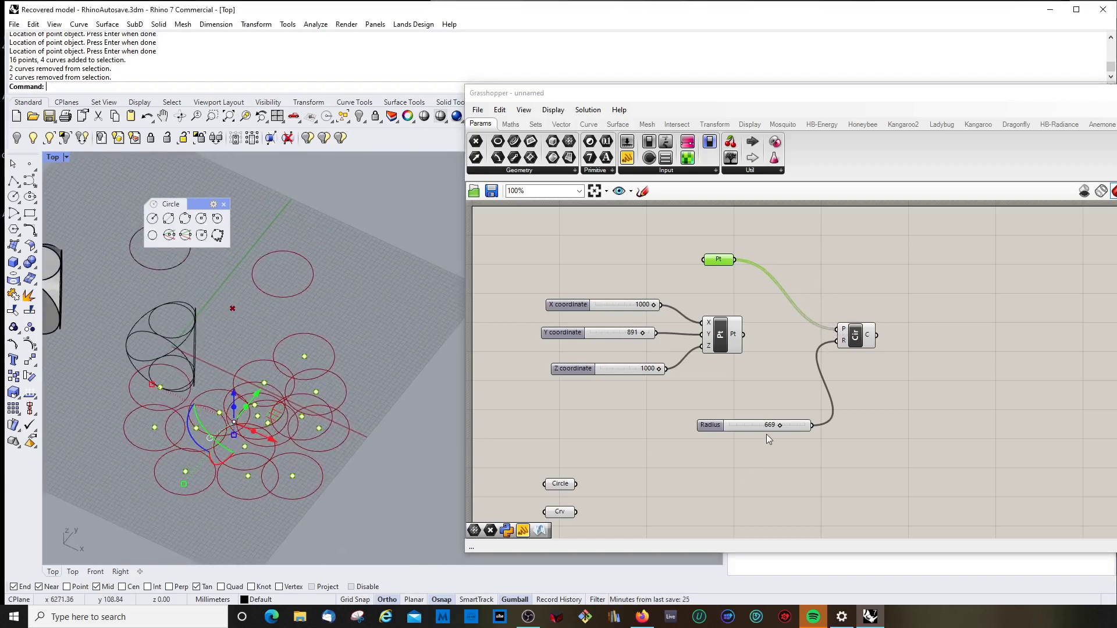
# Set the circles' Radius slider to 153 and rearrange the slider and Circle component beside the Point parameter
pyautogui.moveTo(779, 425)
pyautogui.mouseDown()
pyautogui.moveTo(740, 424)
pyautogui.moveTo(778, 420)
pyautogui.mouseUp()
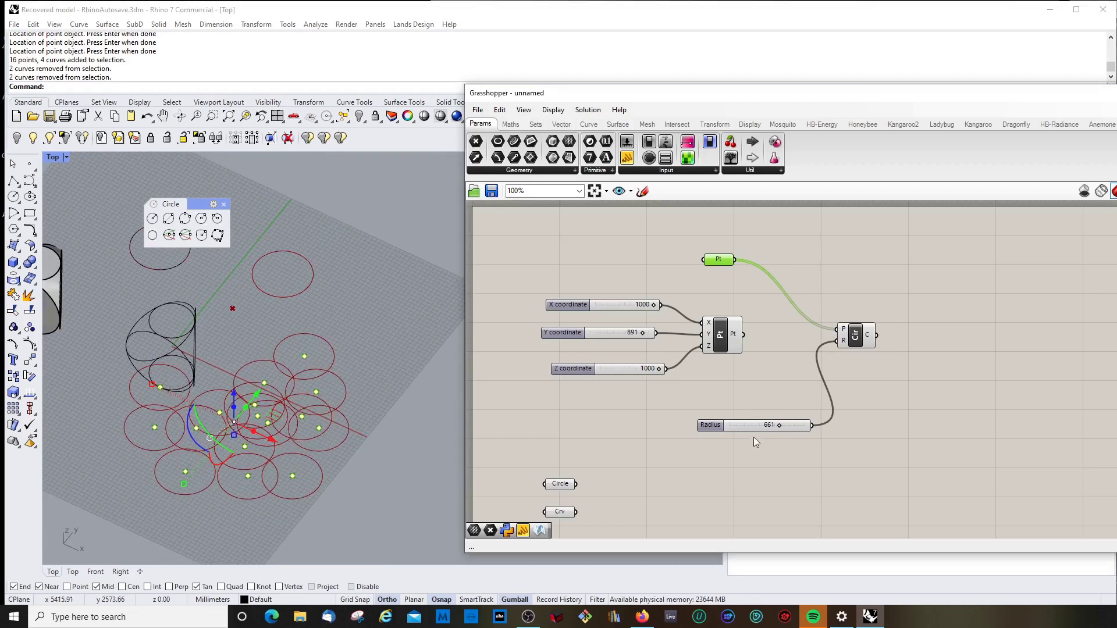
pyautogui.moveTo(711, 425); pyautogui.dragTo(721, 394)
pyautogui.moveTo(855, 335); pyautogui.dragTo(936, 344)
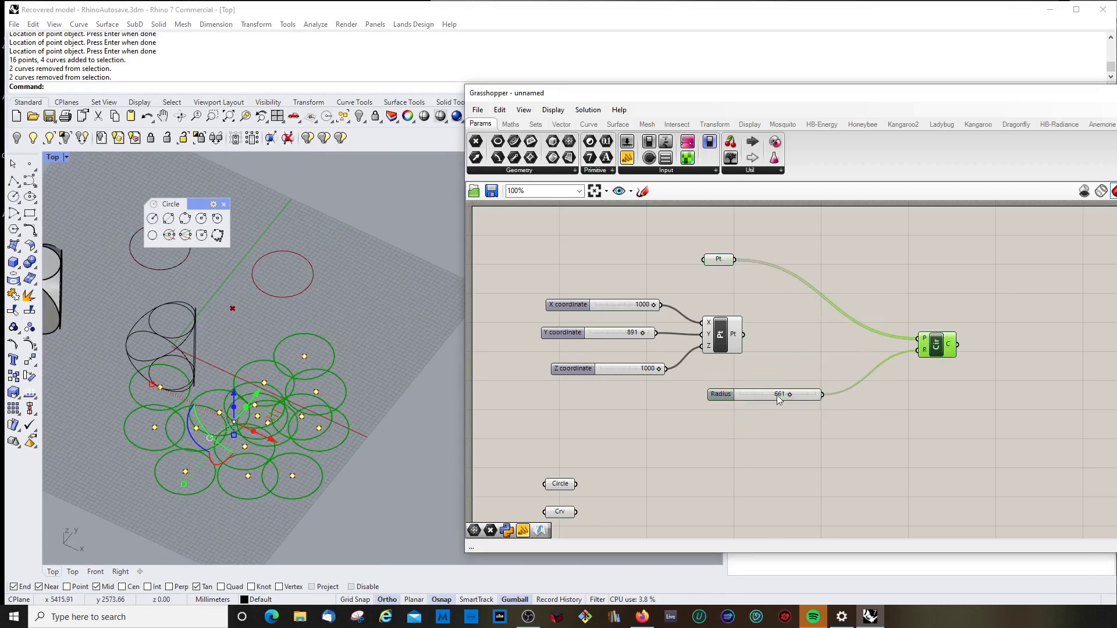
pyautogui.moveTo(779, 398)
pyautogui.mouseDown()
pyautogui.moveTo(803, 307)
pyautogui.moveTo(771, 291)
pyautogui.moveTo(777, 396)
pyautogui.mouseUp()
pyautogui.moveTo(312, 443); pyautogui.dragTo(395, 434, button='right')
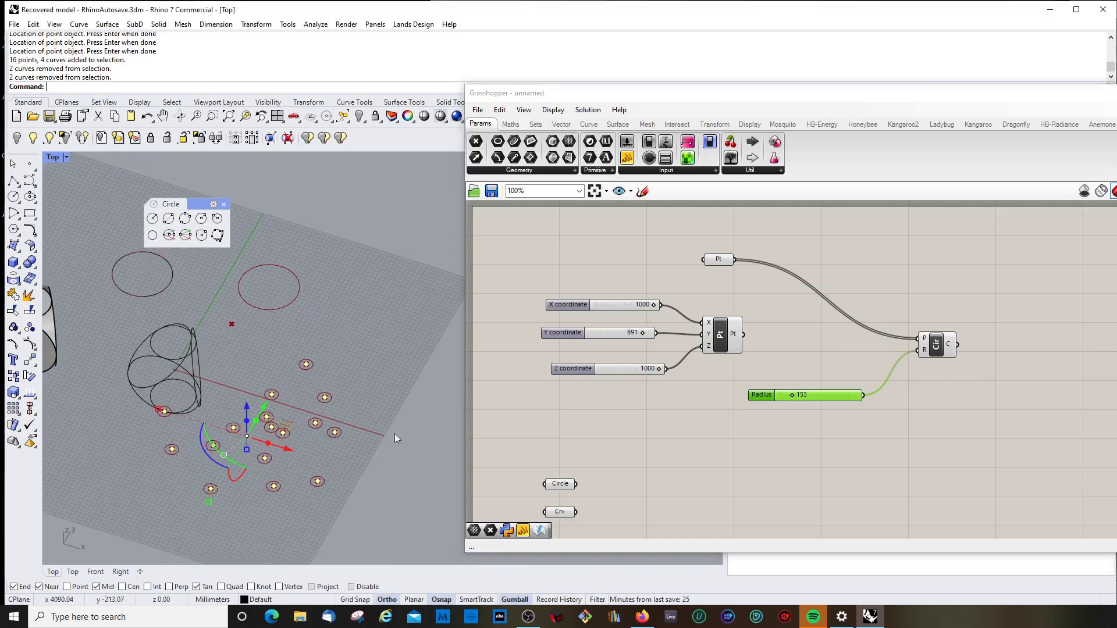
# Add a Circle 3Pt component and a new Point parameter below the Construct Point group
pyautogui.click(588, 124)
pyautogui.click(672, 170)
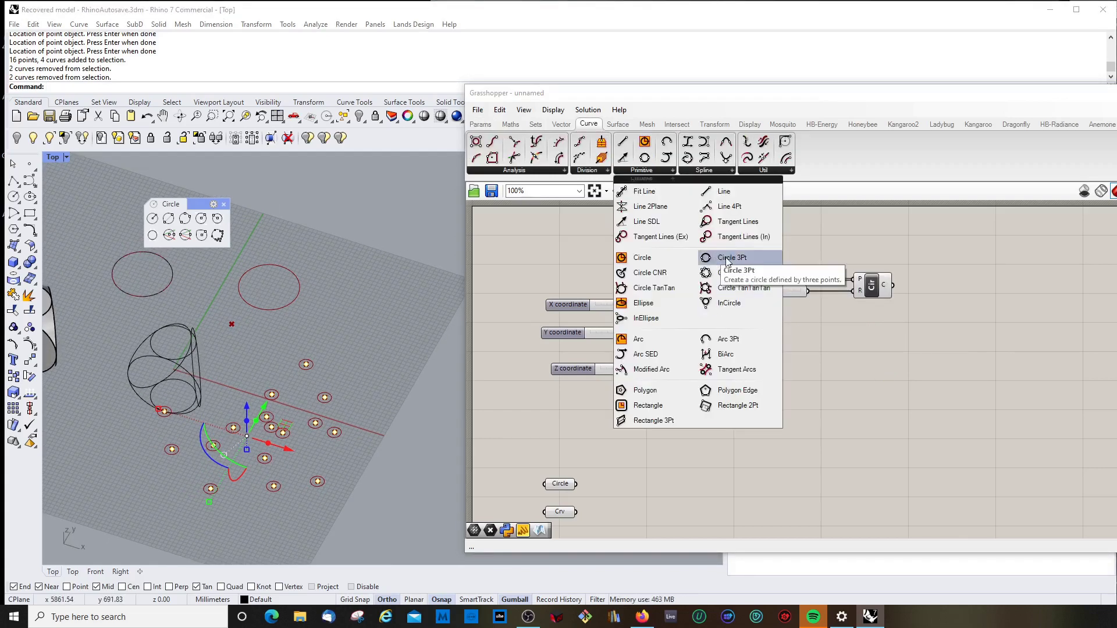
pyautogui.moveTo(726, 258); pyautogui.dragTo(863, 414)
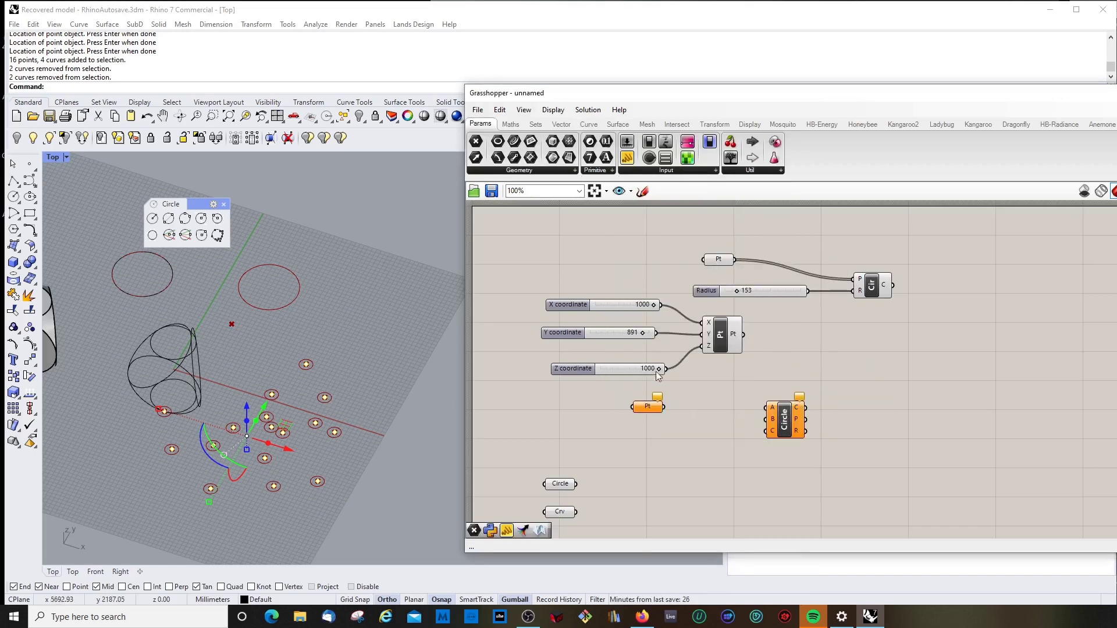
pyautogui.click(720, 341)
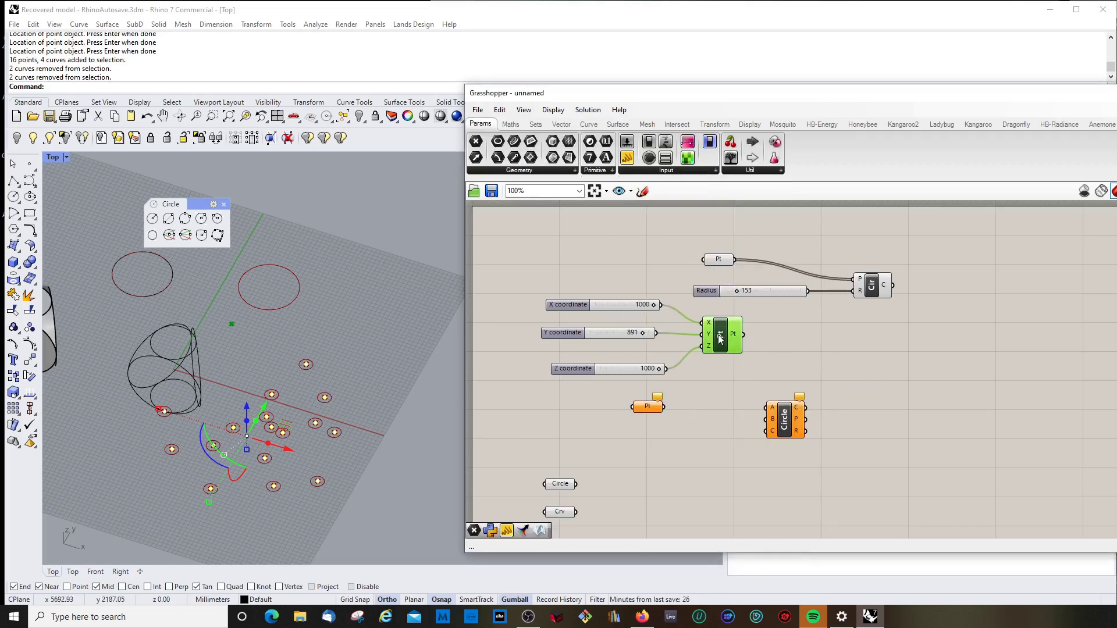
pyautogui.moveTo(661, 407); pyautogui.dragTo(680, 421)
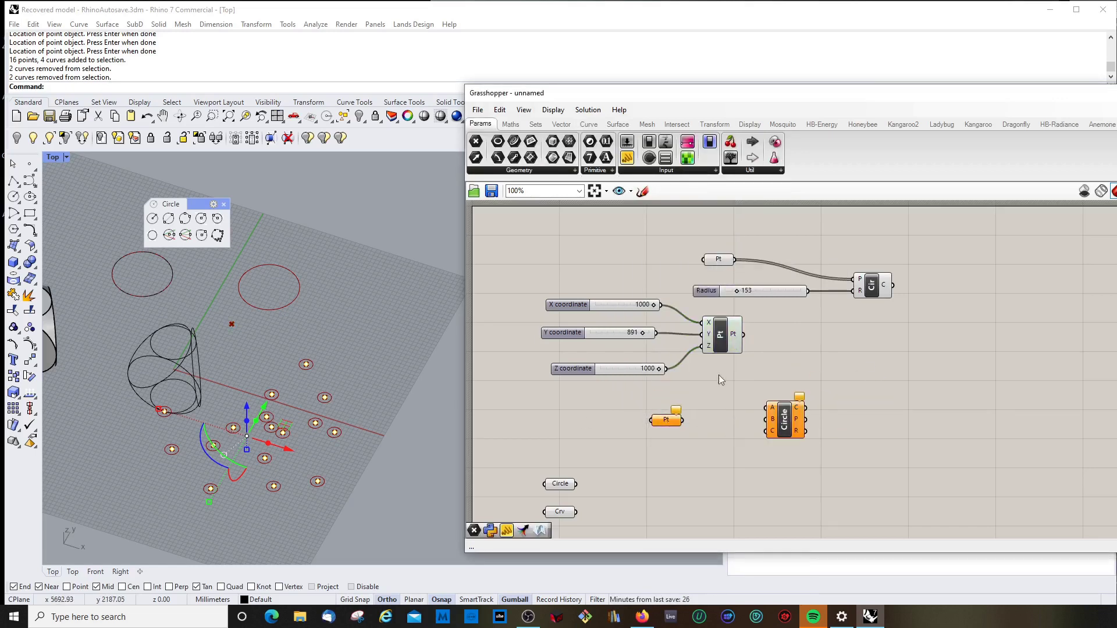
# Duplicate the three coordinate sliders with their Construct Point component and place the copy below the original
pyautogui.moveTo(764, 304); pyautogui.dragTo(566, 379)
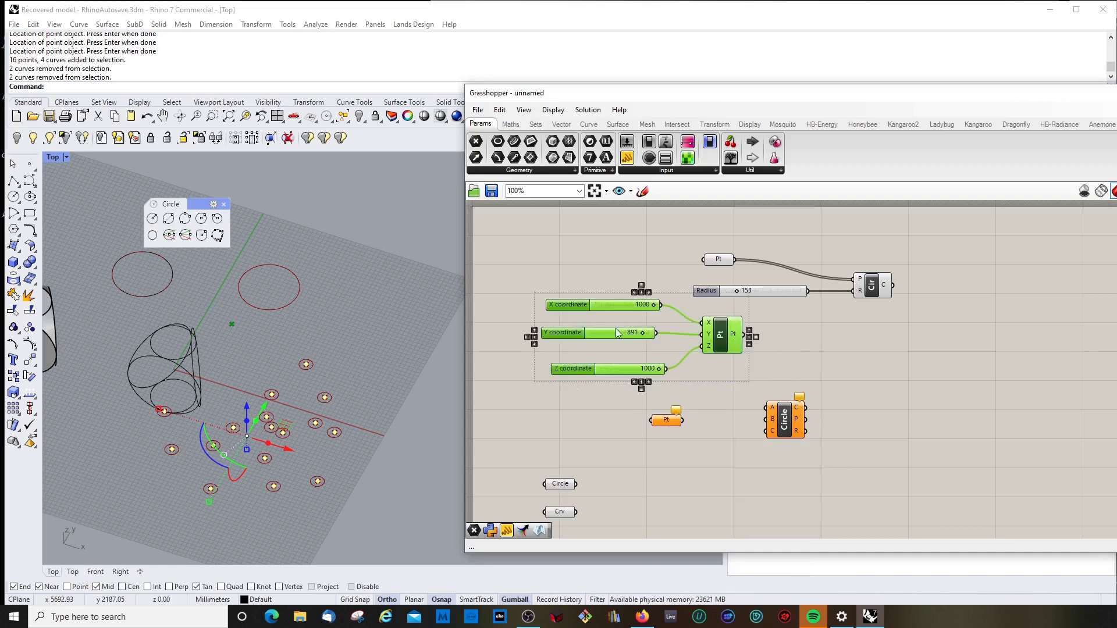
pyautogui.keyDown('alt'); pyautogui.moveTo(635, 309); pyautogui.dragTo(826, 455); pyautogui.keyUp('alt')
pyautogui.scroll(-3, 725, 351)
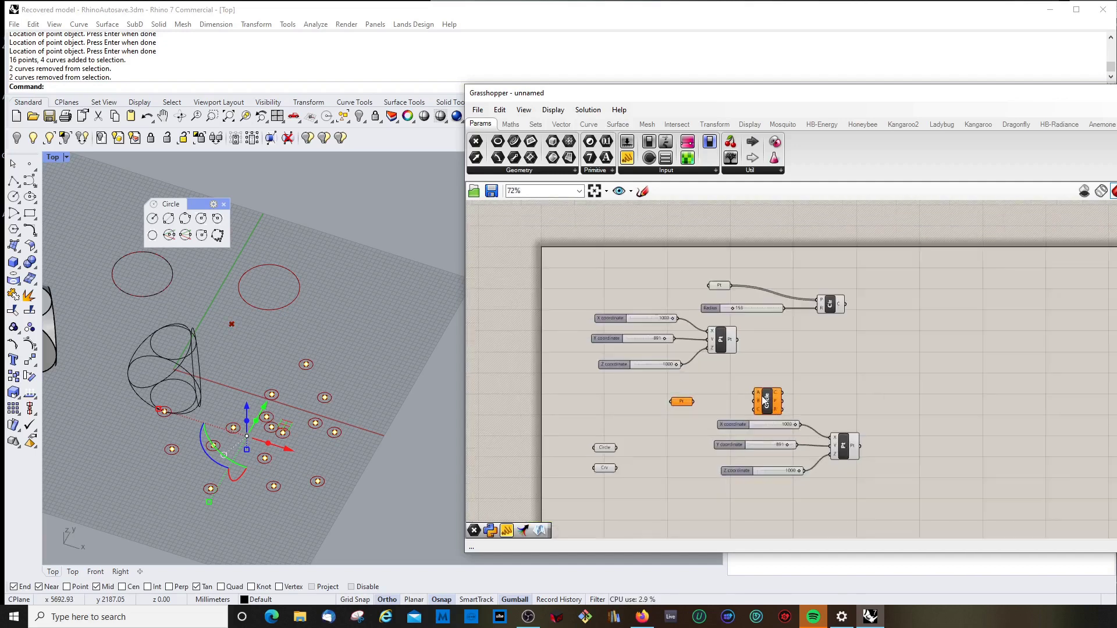
# Arrange the canvas with both Construct Point groups stacked, the empty Point parameter between them, and the Circle 3Pt component beyond
pyautogui.moveTo(778, 391); pyautogui.dragTo(974, 377)
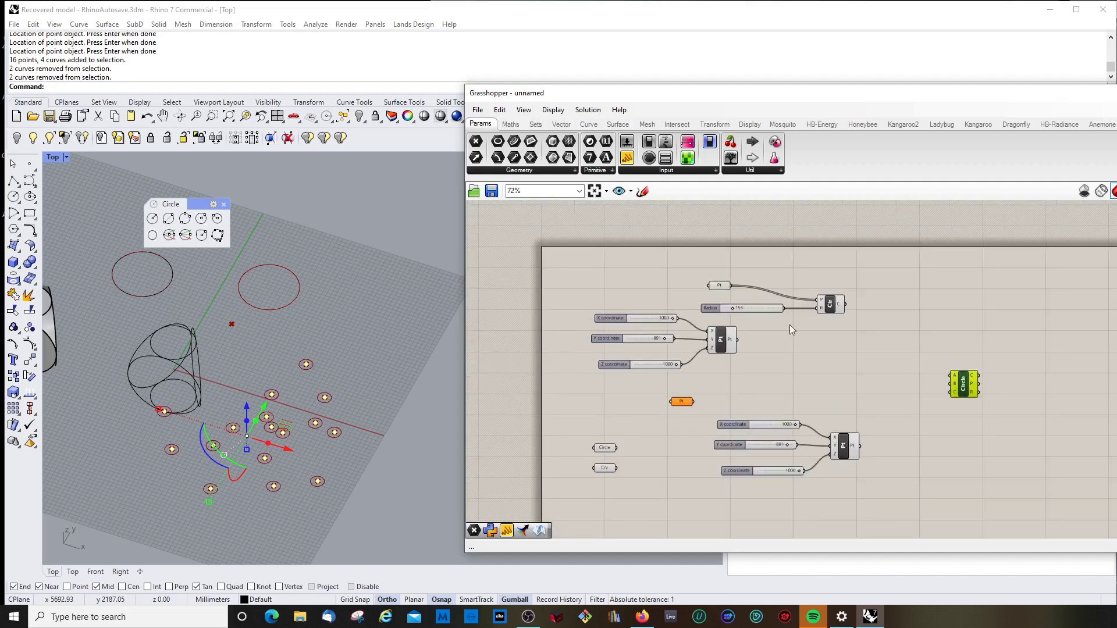
pyautogui.moveTo(705, 272)
pyautogui.mouseDown()
pyautogui.moveTo(804, 316)
pyautogui.moveTo(873, 315)
pyautogui.moveTo(854, 280)
pyautogui.mouseUp()
pyautogui.moveTo(575, 295); pyautogui.dragTo(763, 431)
pyautogui.moveTo(727, 346); pyautogui.dragTo(867, 358)
pyautogui.click(929, 422)
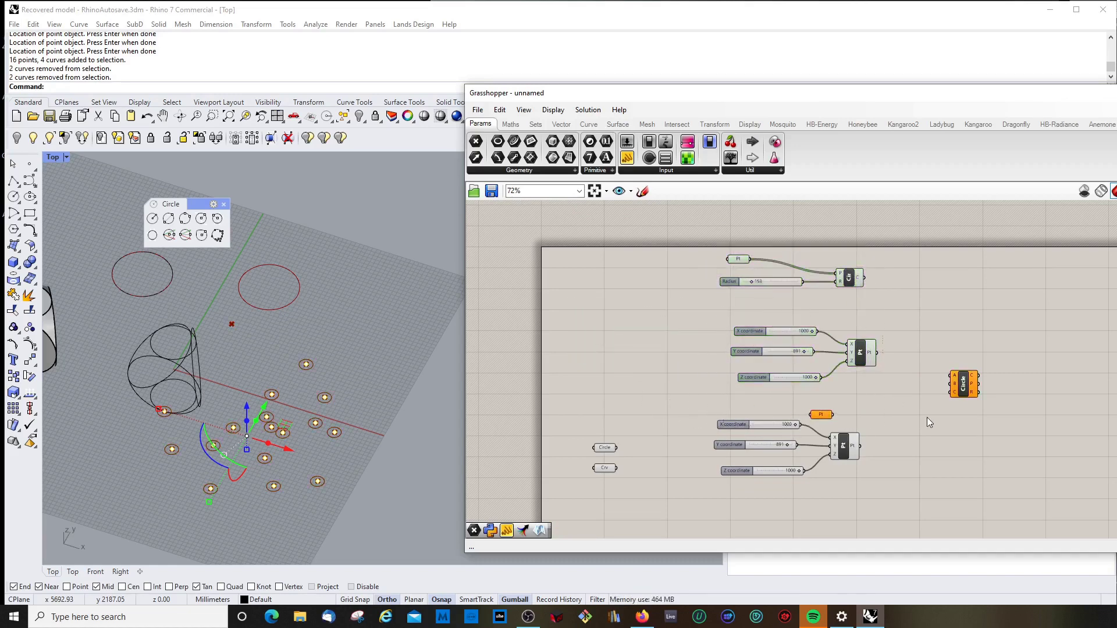
pyautogui.moveTo(826, 420); pyautogui.dragTo(848, 400)
pyautogui.click(884, 428)
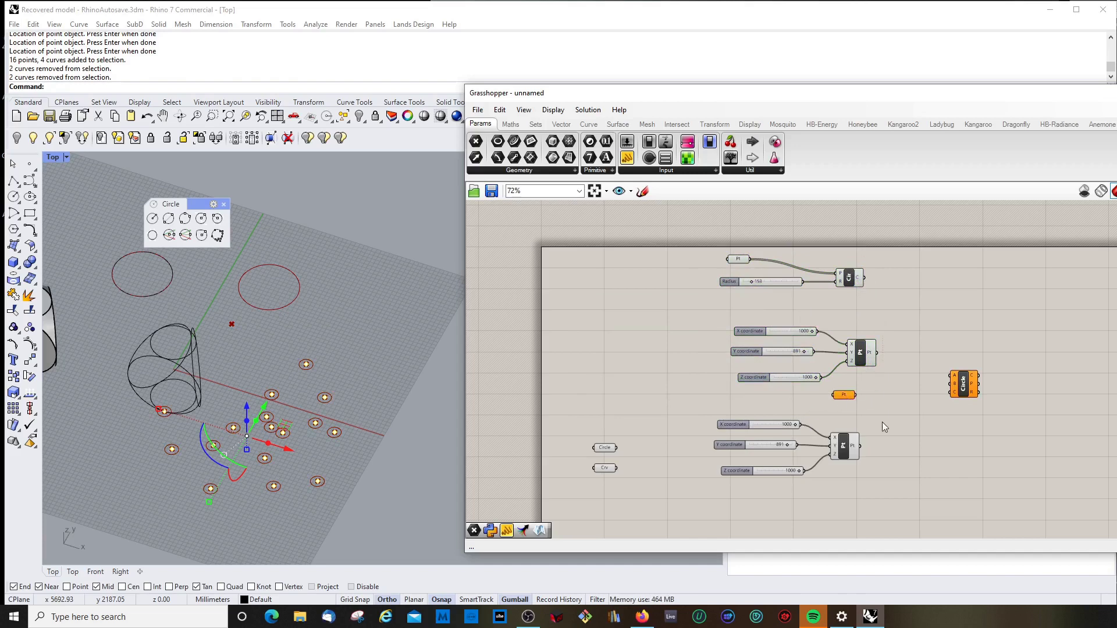
# Reference one scattered Rhino point near the X axis in the empty Point parameter and shift the Grasshopper window slightly
pyautogui.rightClick(843, 400)
pyautogui.click(884, 510)
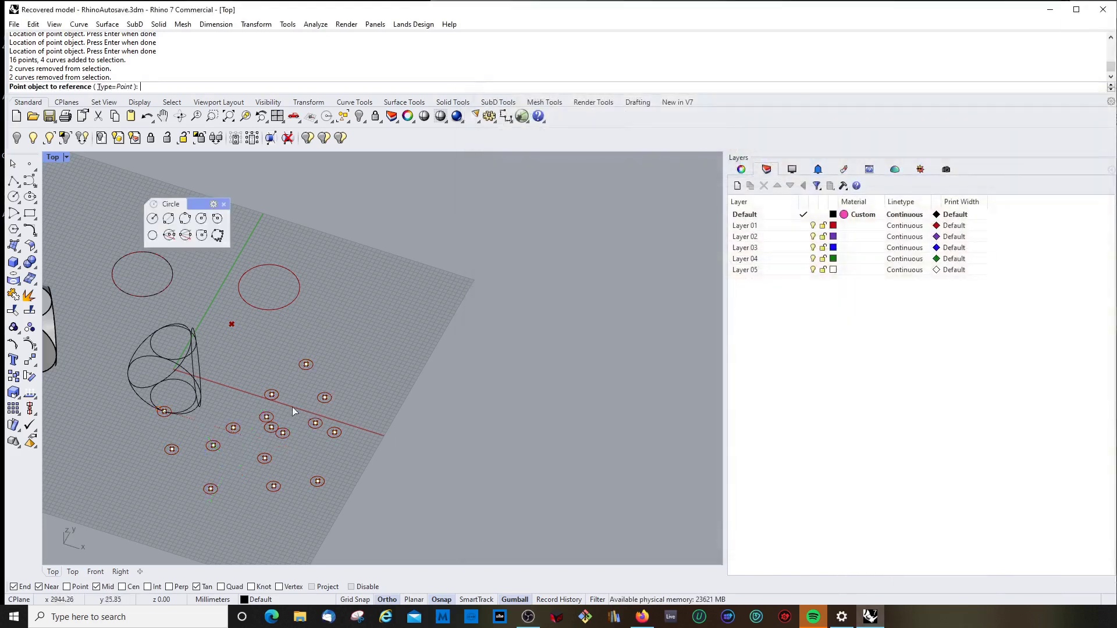
pyautogui.scroll(3, 294, 411)
pyautogui.click(270, 393)
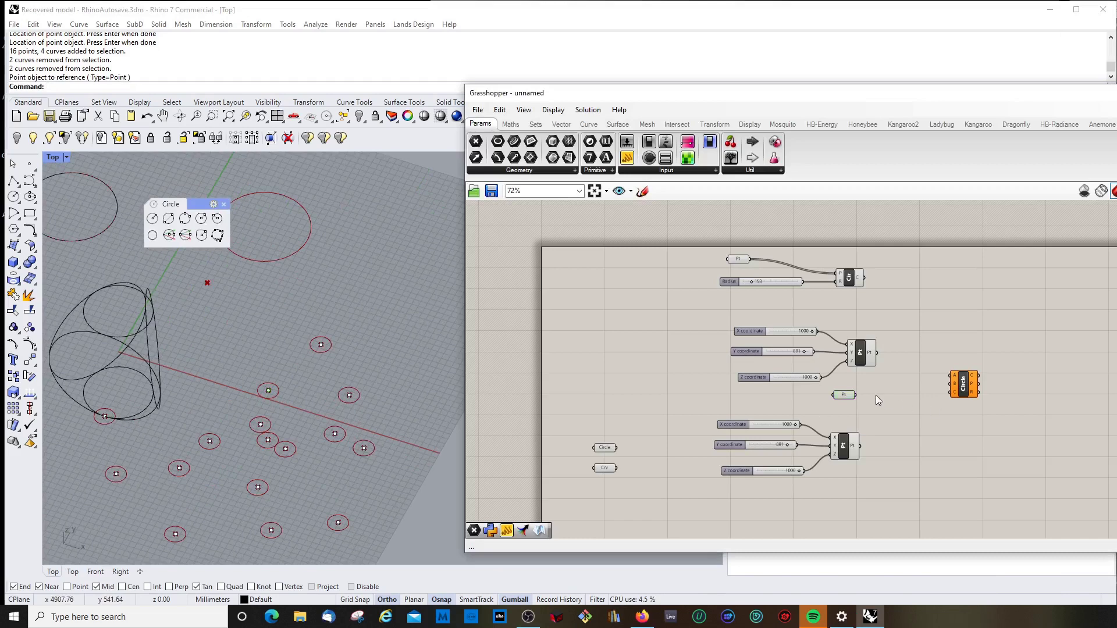
pyautogui.moveTo(846, 399); pyautogui.dragTo(862, 412)
pyautogui.moveTo(844, 107); pyautogui.dragTo(813, 101)
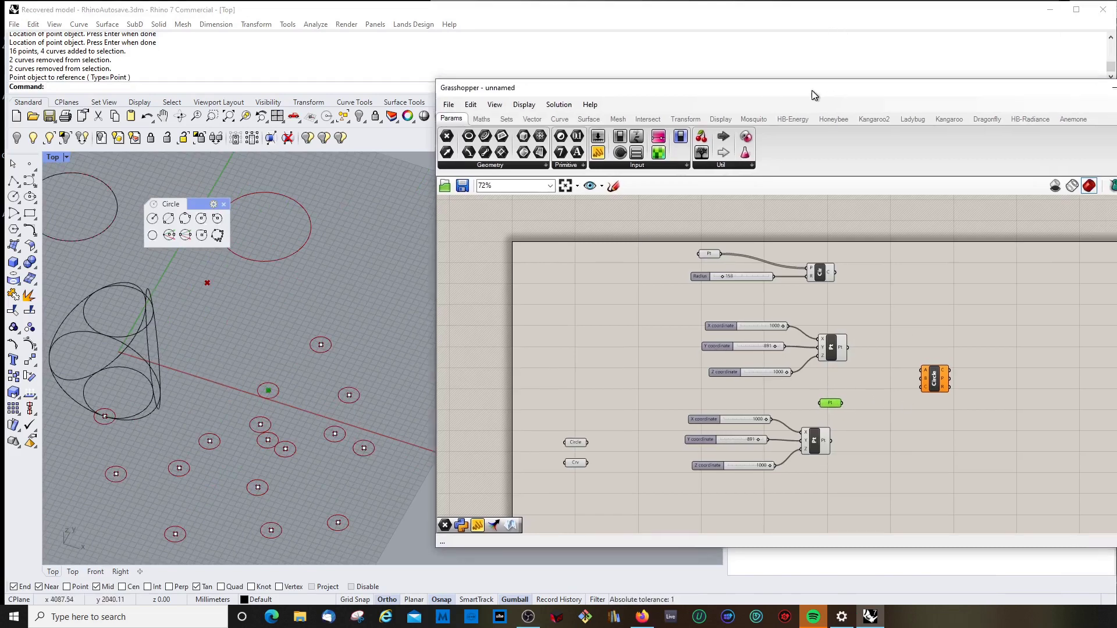
pyautogui.click(941, 257)
# Connect the upper Construct Point to input A of Circle 3Pt and set its X to 350 and Y to 287
pyautogui.scroll(2, 922, 352)
pyautogui.moveTo(811, 343); pyautogui.dragTo(929, 380)
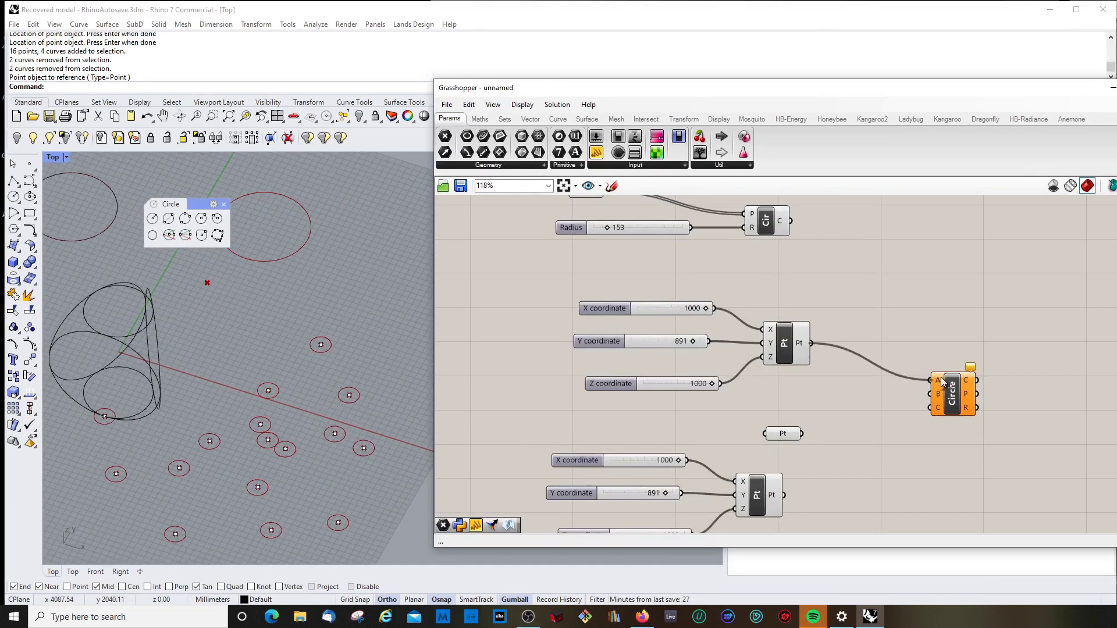
pyautogui.scroll(-2, 779, 348)
pyautogui.moveTo(786, 302); pyautogui.dragTo(738, 329)
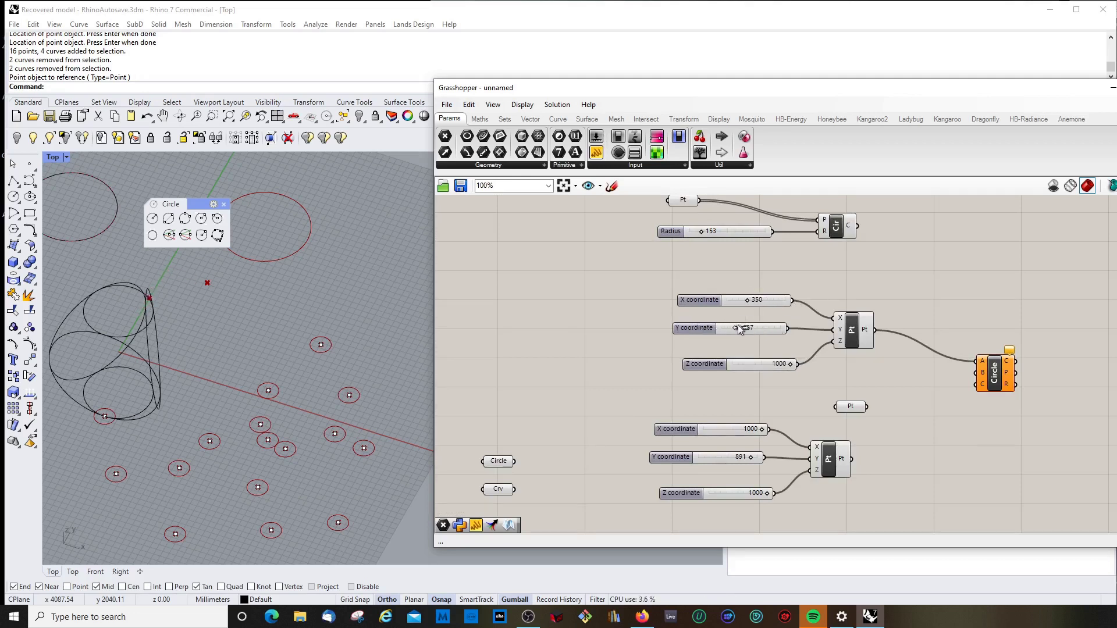
# Set the lower group's Z coordinate slider to 110, leaving its X slider properties unchanged
pyautogui.doubleClick(764, 431)
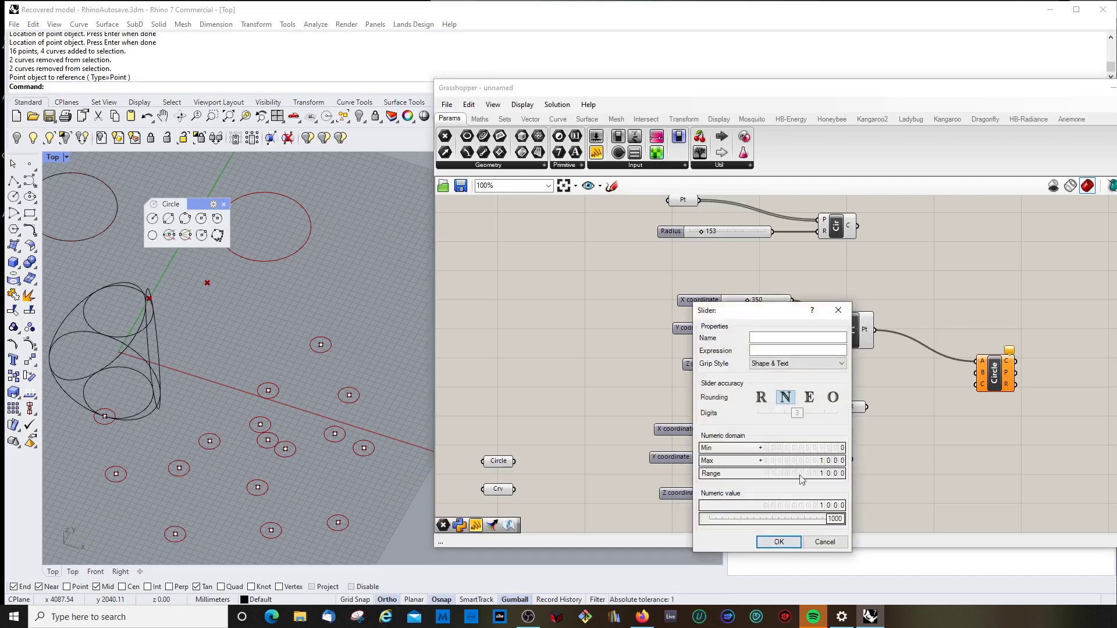
pyautogui.click(832, 541)
pyautogui.moveTo(767, 494); pyautogui.dragTo(711, 490)
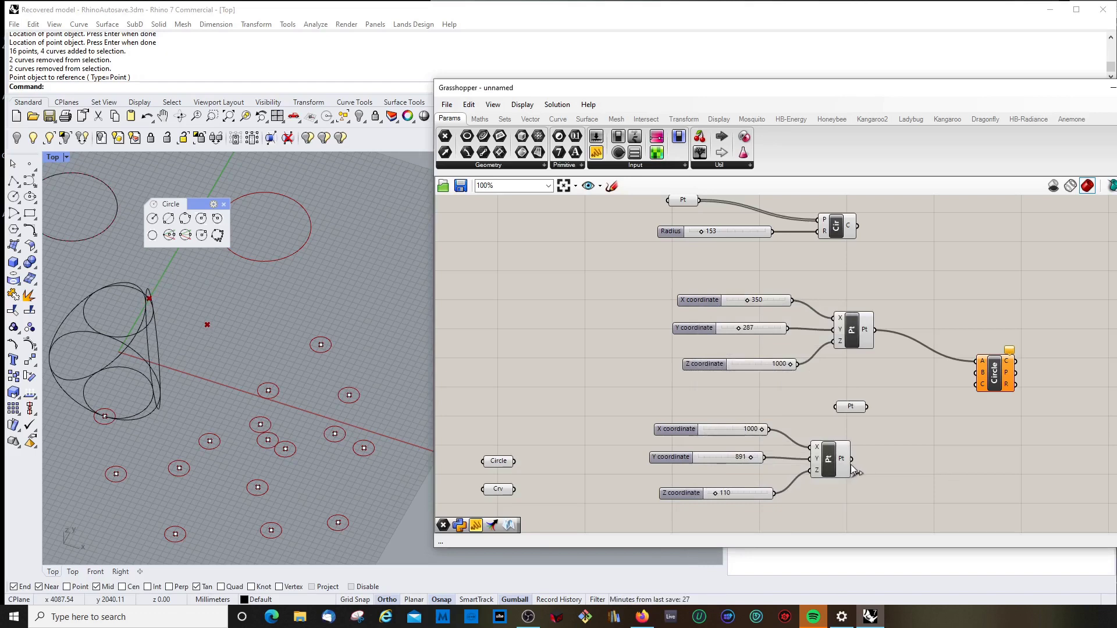
# Connect the lower Construct Point to input C and the single Point parameter to input B of Circle 3Pt
pyautogui.moveTo(852, 459); pyautogui.dragTo(977, 384)
pyautogui.moveTo(866, 407); pyautogui.dragTo(978, 372)
pyautogui.moveTo(326, 279)
pyautogui.mouseDown(button='right')
pyautogui.moveTo(345, 299)
pyautogui.moveTo(334, 239)
pyautogui.moveTo(328, 288)
pyautogui.mouseUp(button='right')
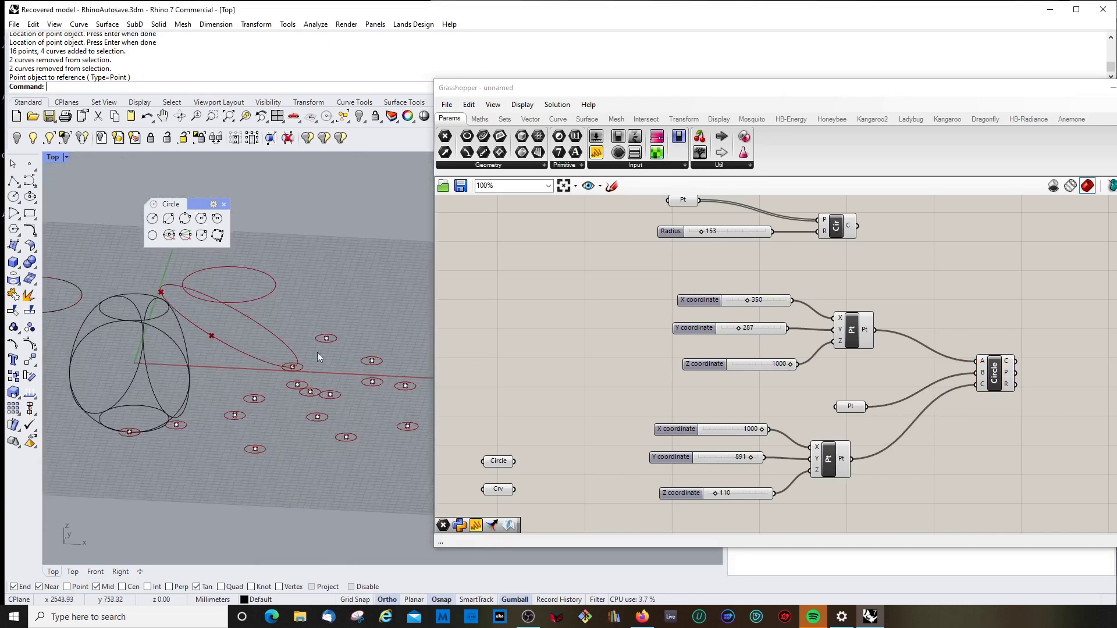
# Highlight the sources feeding Circle 3Pt, and move the Circle 3Pt component and its Point parameter closer to the Construct Point components
pyautogui.click(851, 330)
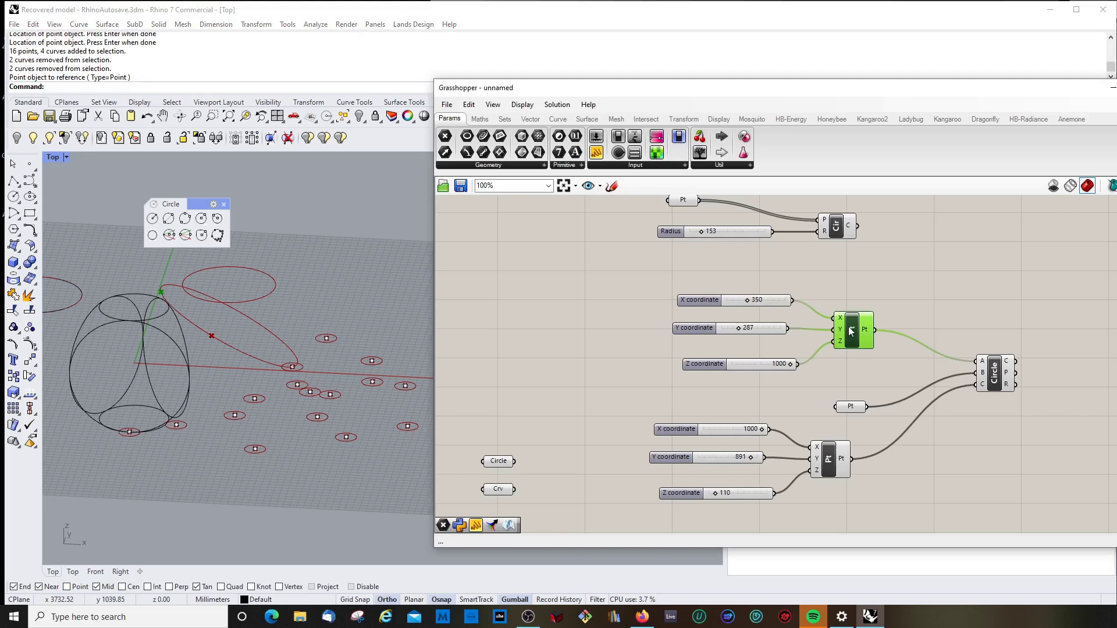
pyautogui.click(851, 407)
pyautogui.click(839, 461)
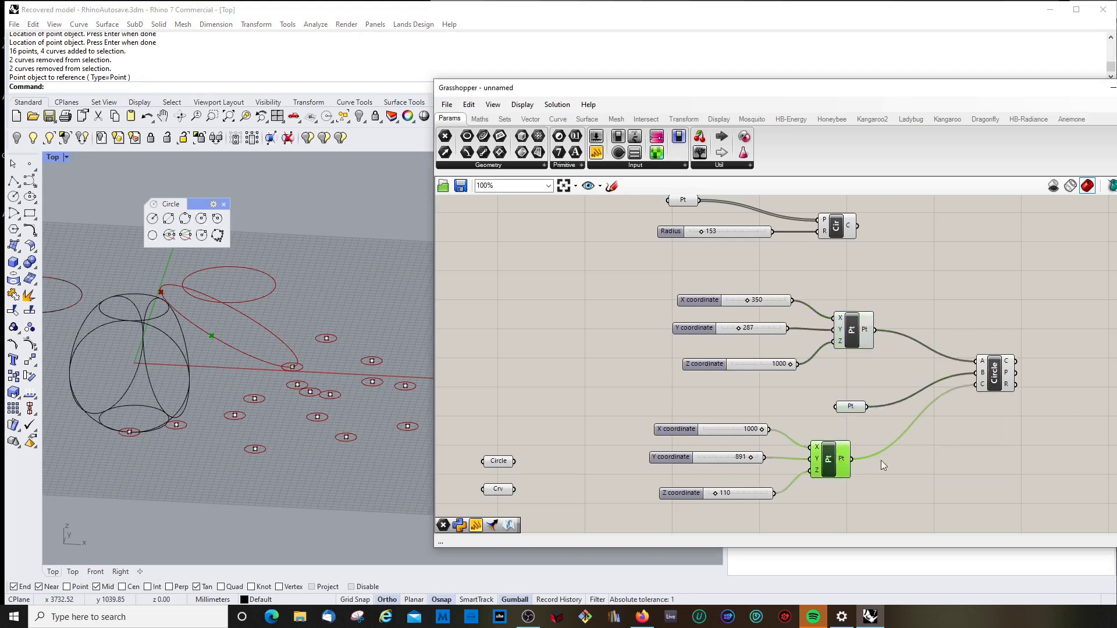
pyautogui.moveTo(996, 375); pyautogui.dragTo(942, 405)
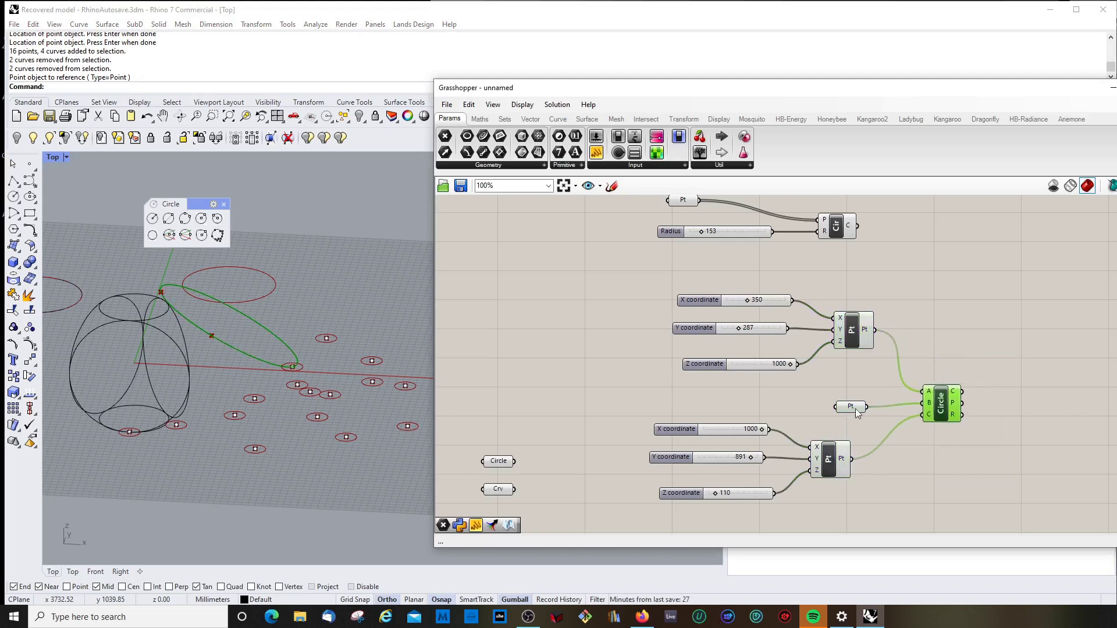
pyautogui.moveTo(845, 410); pyautogui.dragTo(822, 399)
pyautogui.click(942, 360)
pyautogui.scroll(-2, 666, 343)
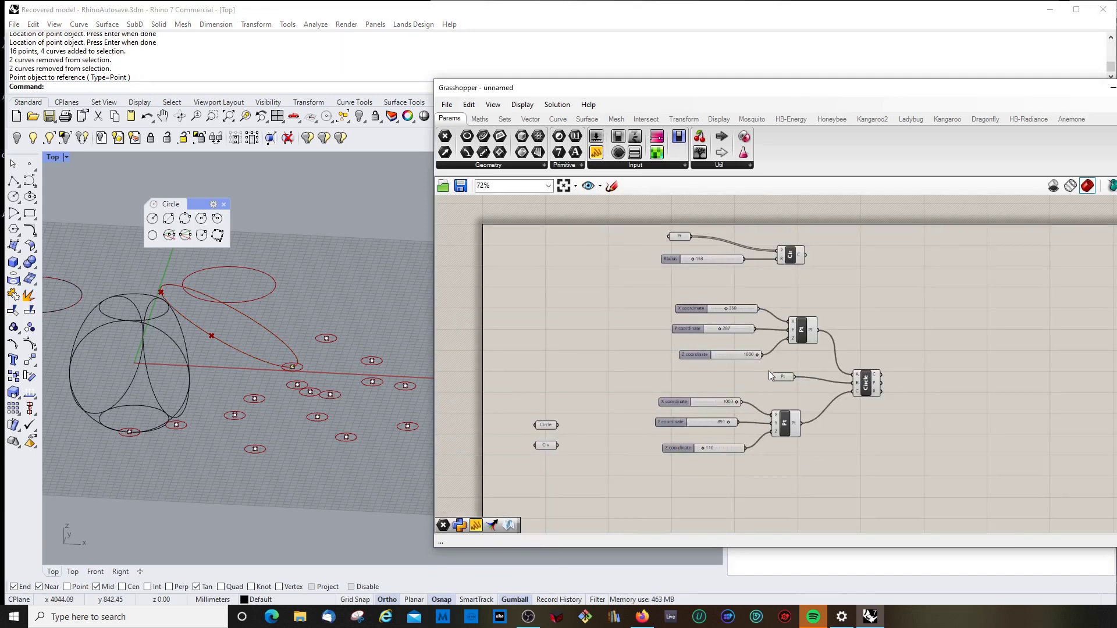
# Set the upper point's X coordinate to 959, and the lower point's Y to 548 and Z to 0
pyautogui.moveTo(725, 308); pyautogui.dragTo(752, 309)
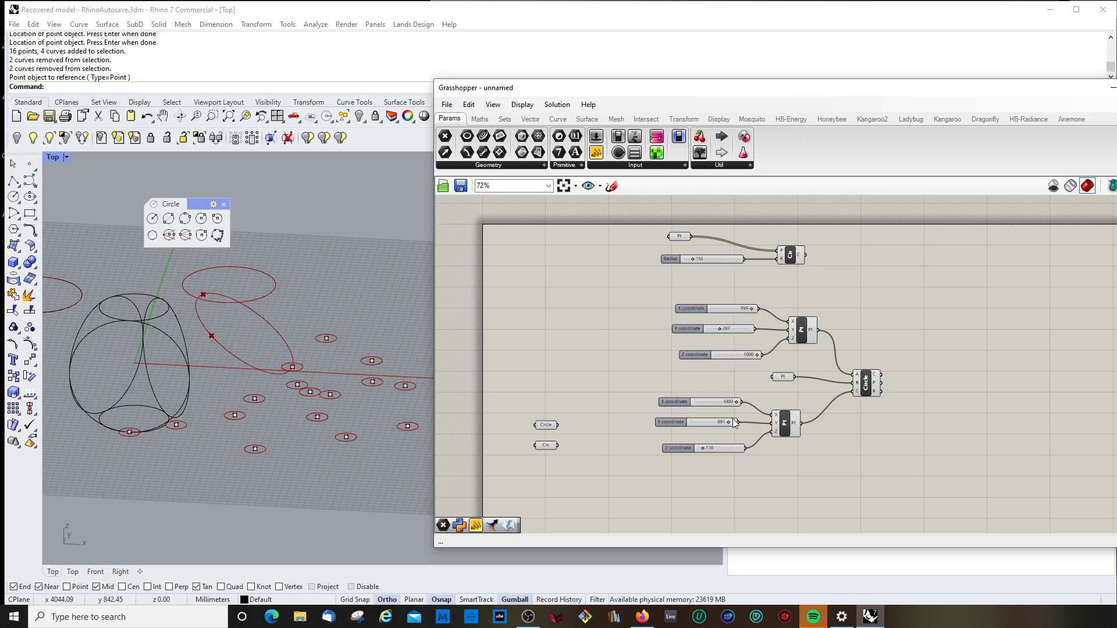
pyautogui.moveTo(730, 421); pyautogui.dragTo(682, 436)
pyautogui.scroll(-3, 689, 365)
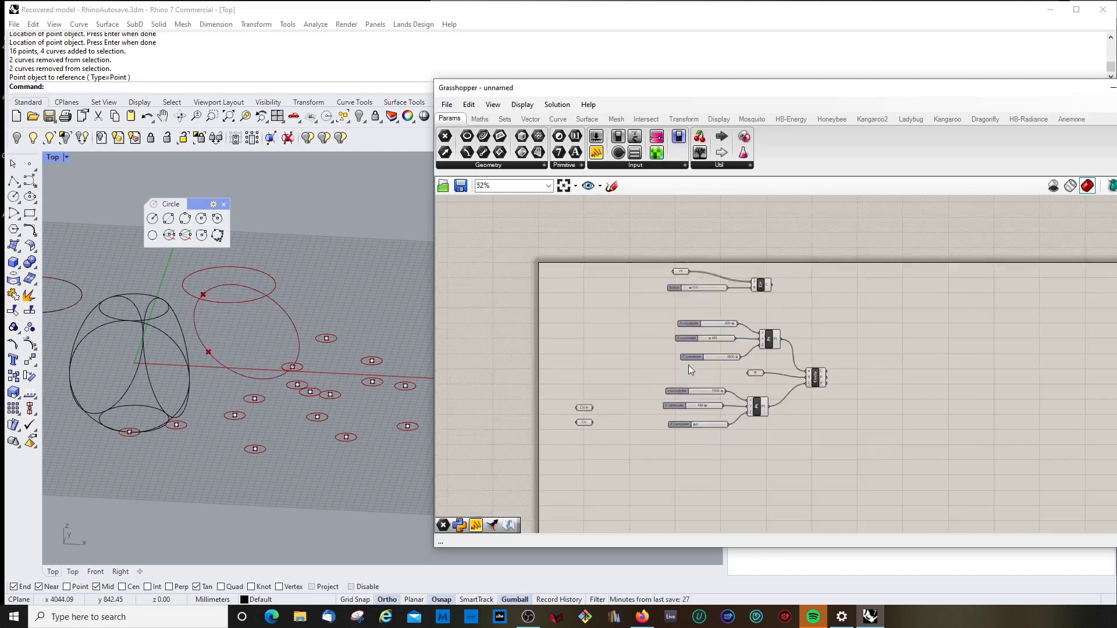
# Shift the Grasshopper window and examine the circle components available among the Curve primitives
pyautogui.click(557, 119)
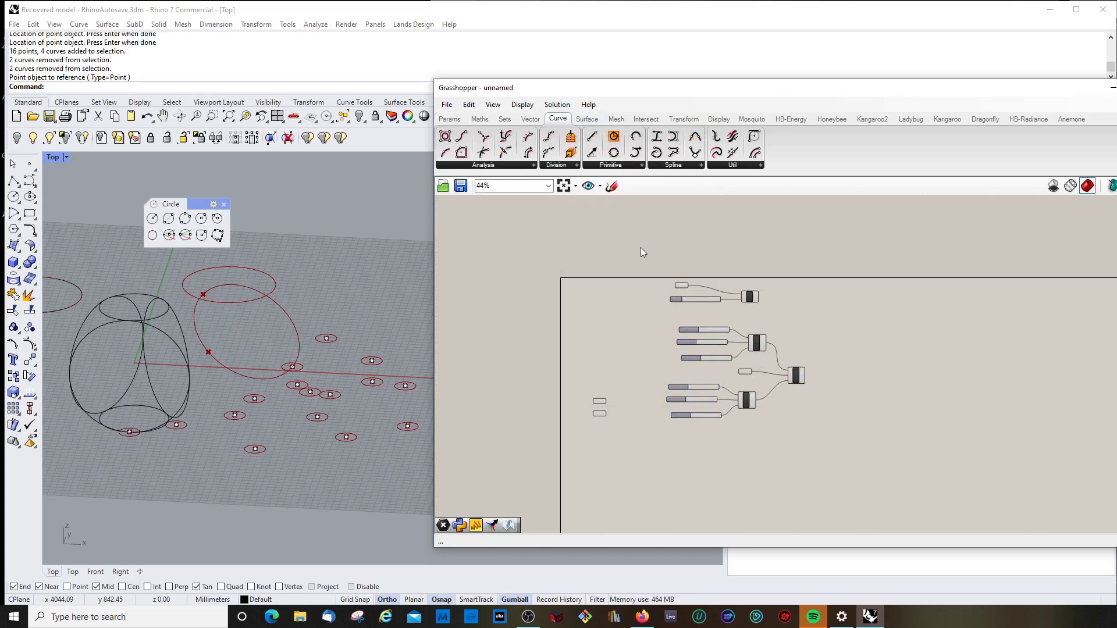
pyautogui.moveTo(642, 93); pyautogui.dragTo(584, 72)
pyautogui.click(553, 145)
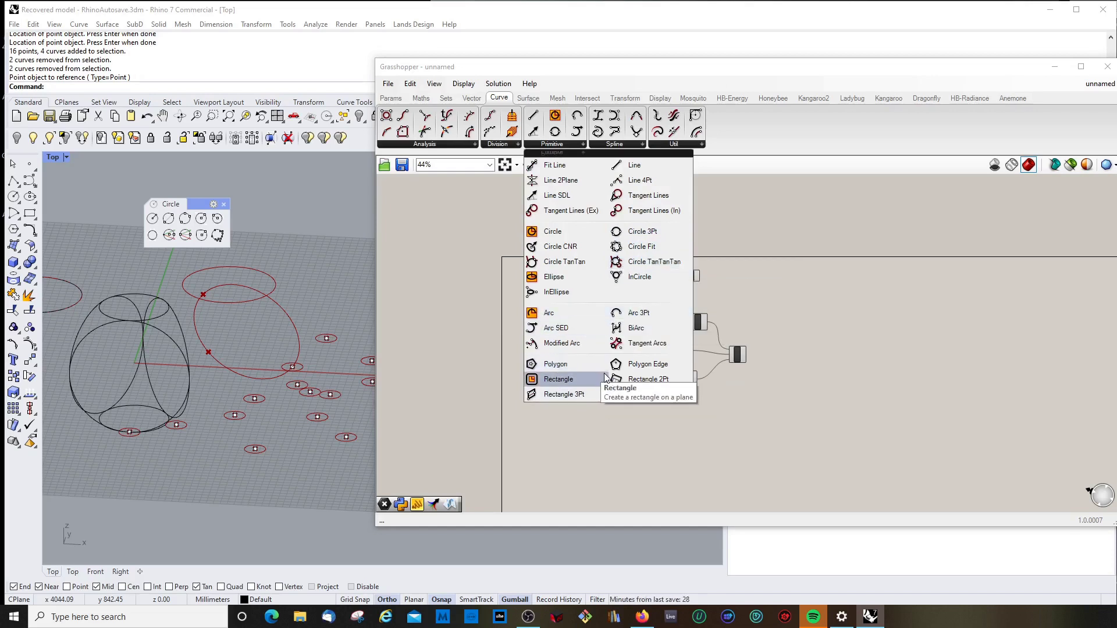
pyautogui.scroll(3, 727, 355)
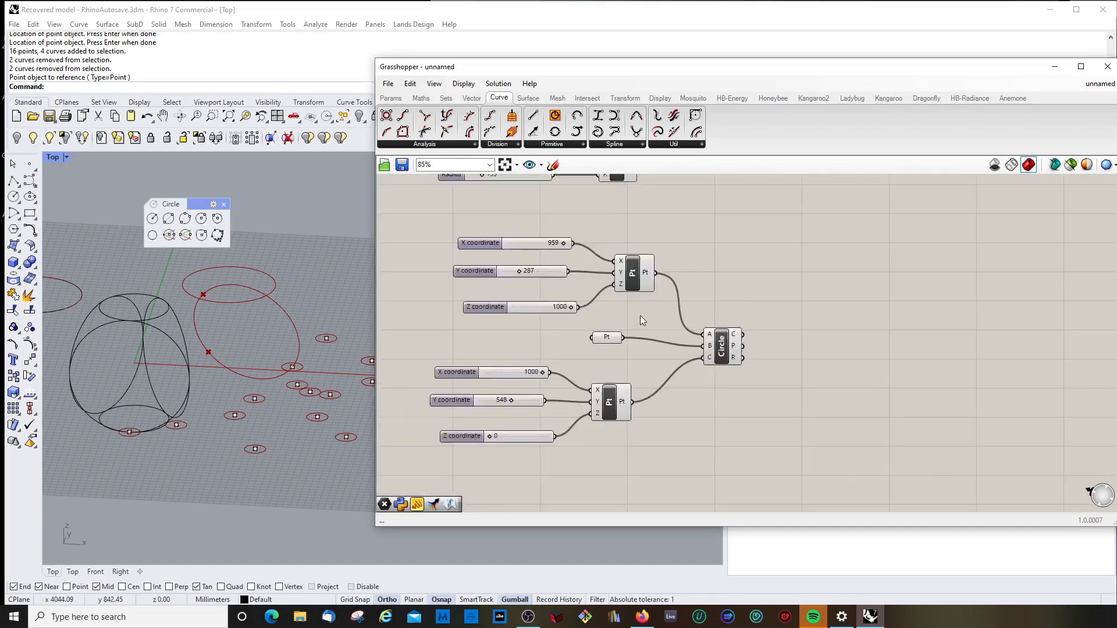
pyautogui.scroll(-3, 640, 319)
# Delete the whole Circle 3Pt definition and the two unconnected Circle and Curve parameters from the canvas
pyautogui.moveTo(504, 264); pyautogui.dragTo(762, 423)
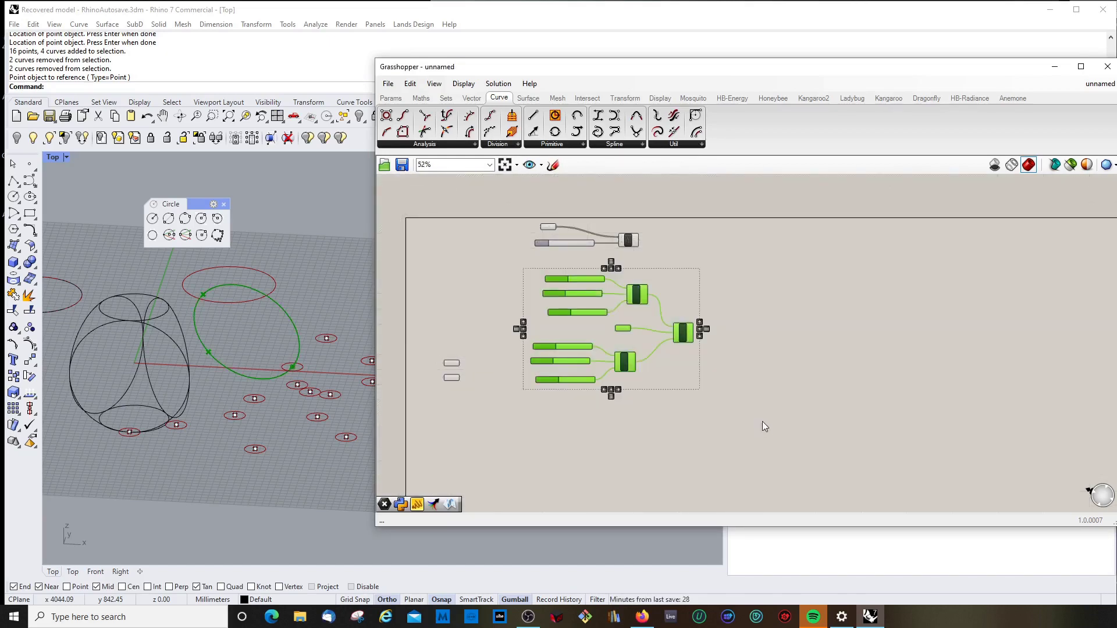
pyautogui.press('Delete')
pyautogui.moveTo(431, 308); pyautogui.dragTo(491, 436)
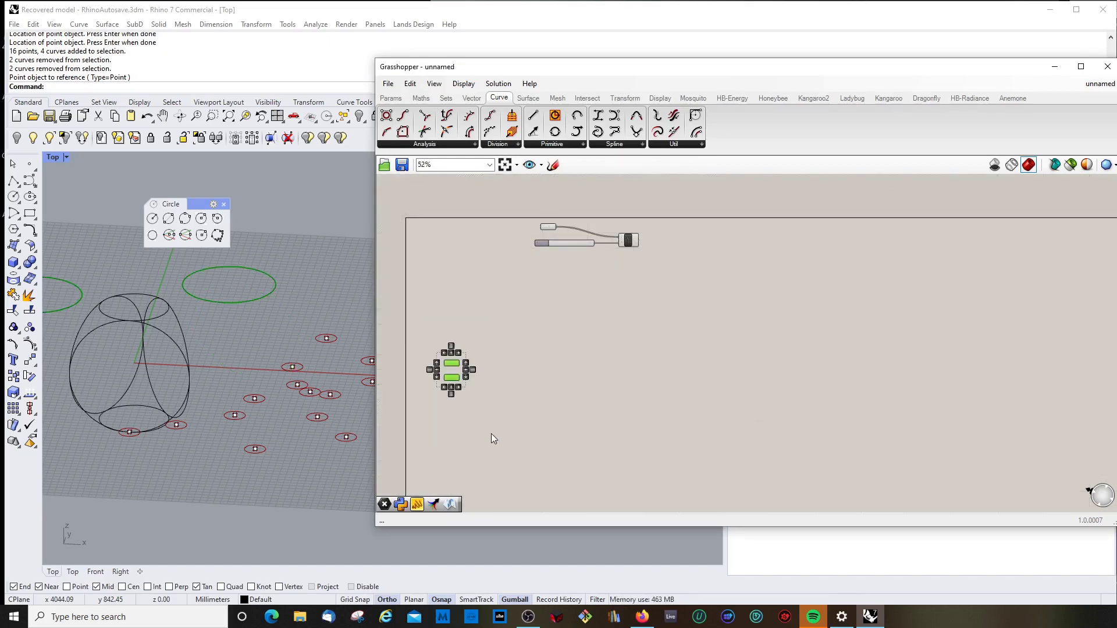
pyautogui.press('Delete')
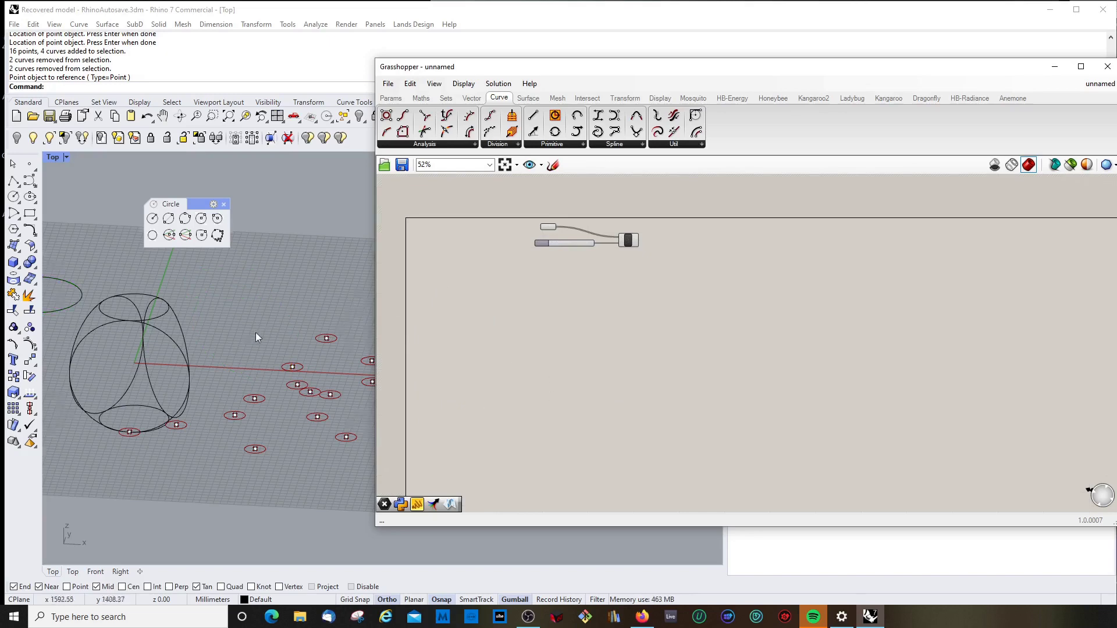
# Delete the Rhino polysurface, the black circles and the three nearby points, and move the Grasshopper window aside
pyautogui.scroll(-3, 154, 336)
pyautogui.scroll(2, 190, 341)
pyautogui.moveTo(143, 295); pyautogui.dragTo(336, 412)
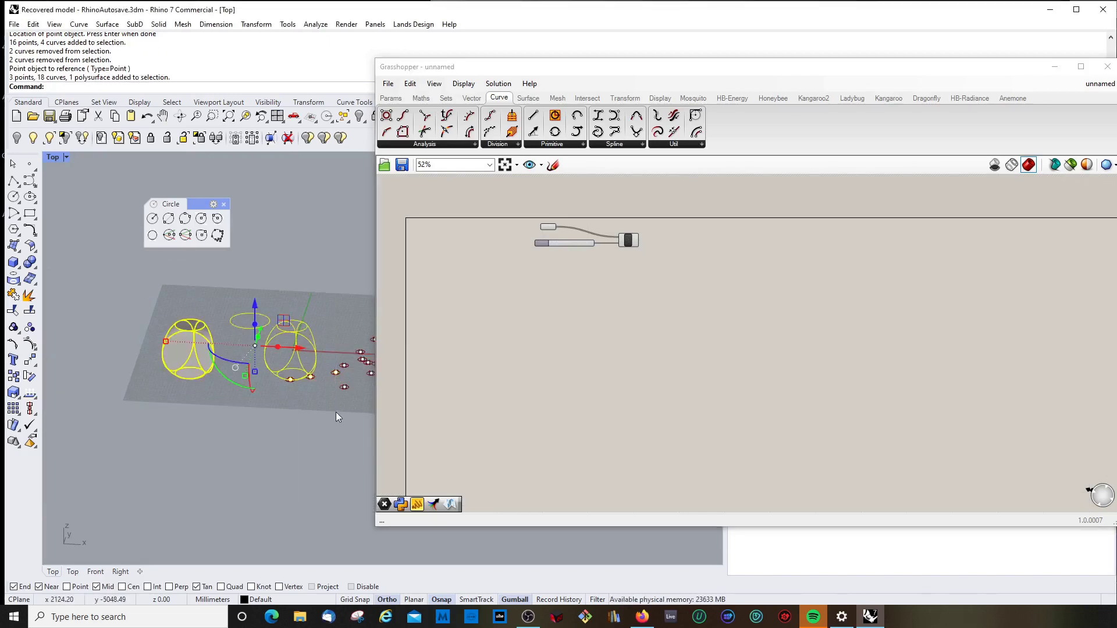
pyautogui.press('Delete')
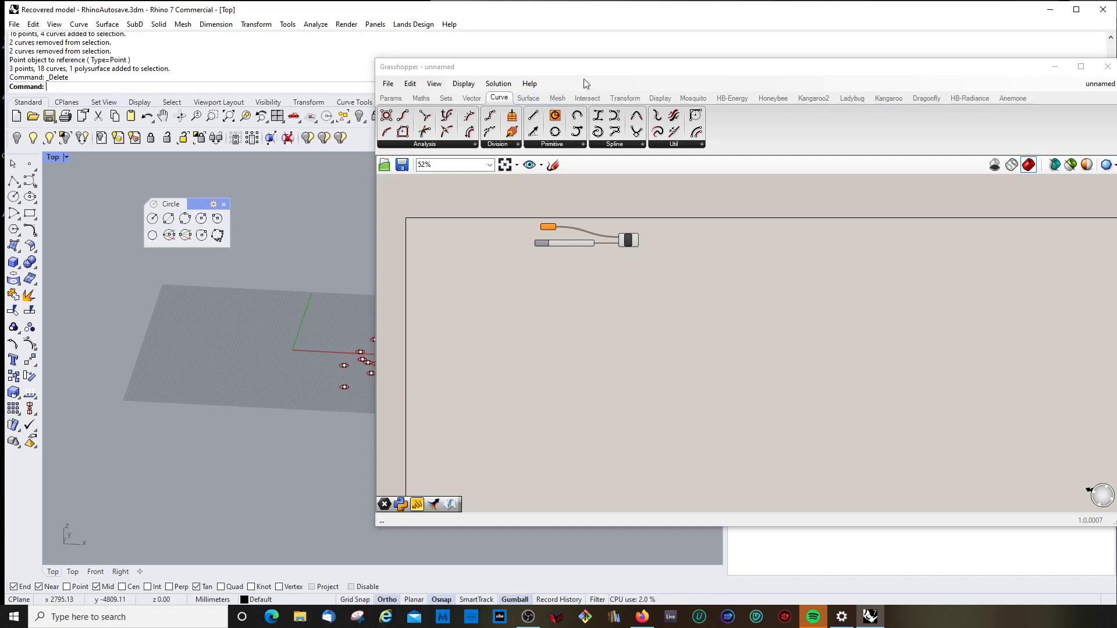
pyautogui.moveTo(593, 65); pyautogui.dragTo(721, 83)
pyautogui.scroll(2, 403, 415)
pyautogui.scroll(4, 396, 401)
pyautogui.scroll(-2, 407, 413)
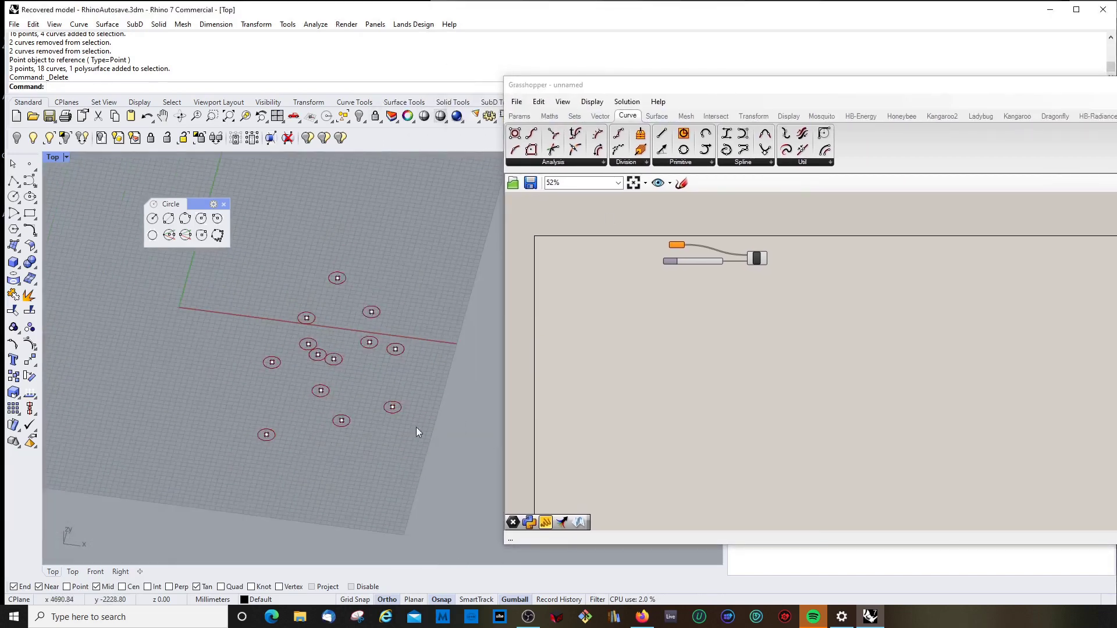
# Place a single Rhino point beside the scattered points and try the Extract Points command
pyautogui.click(29, 164)
pyautogui.click(213, 376)
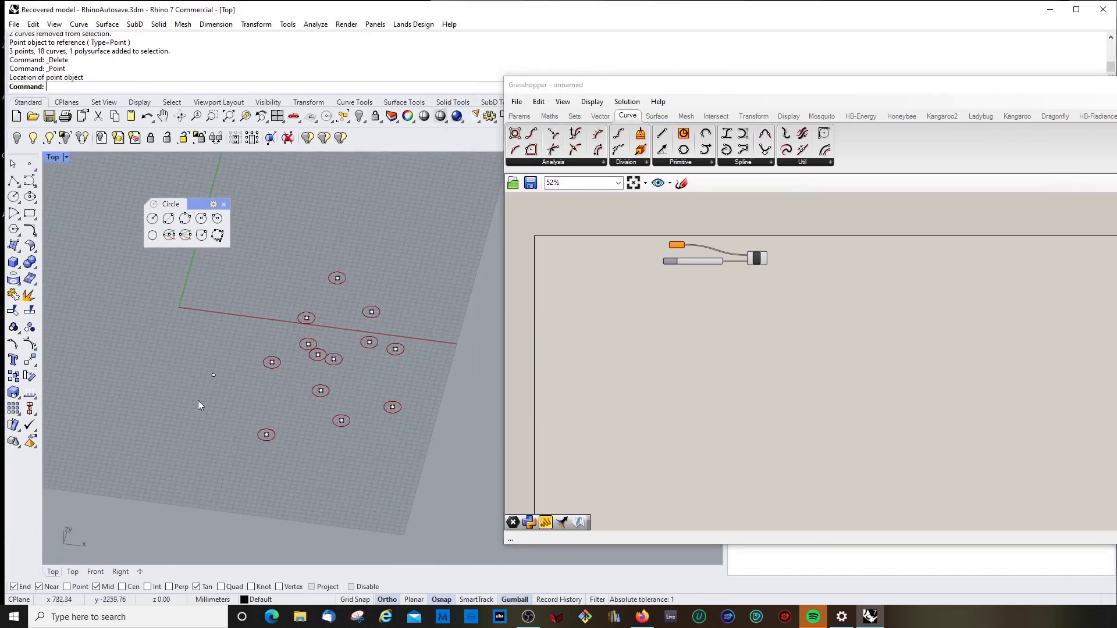
pyautogui.click(30, 166)
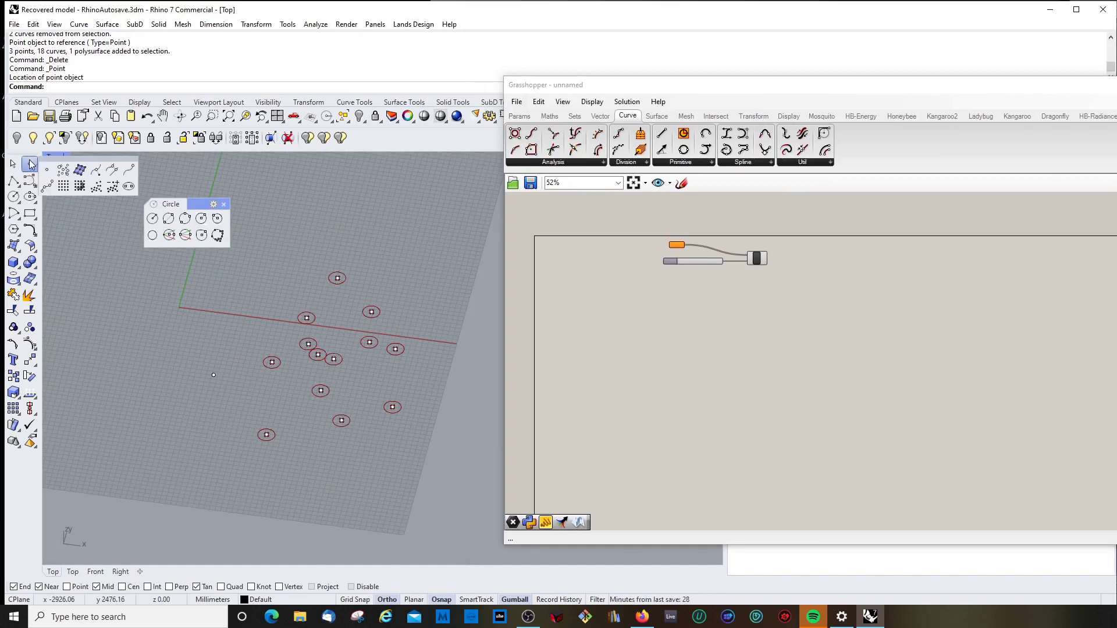
pyautogui.click(65, 170)
pyautogui.scroll(-2, 279, 349)
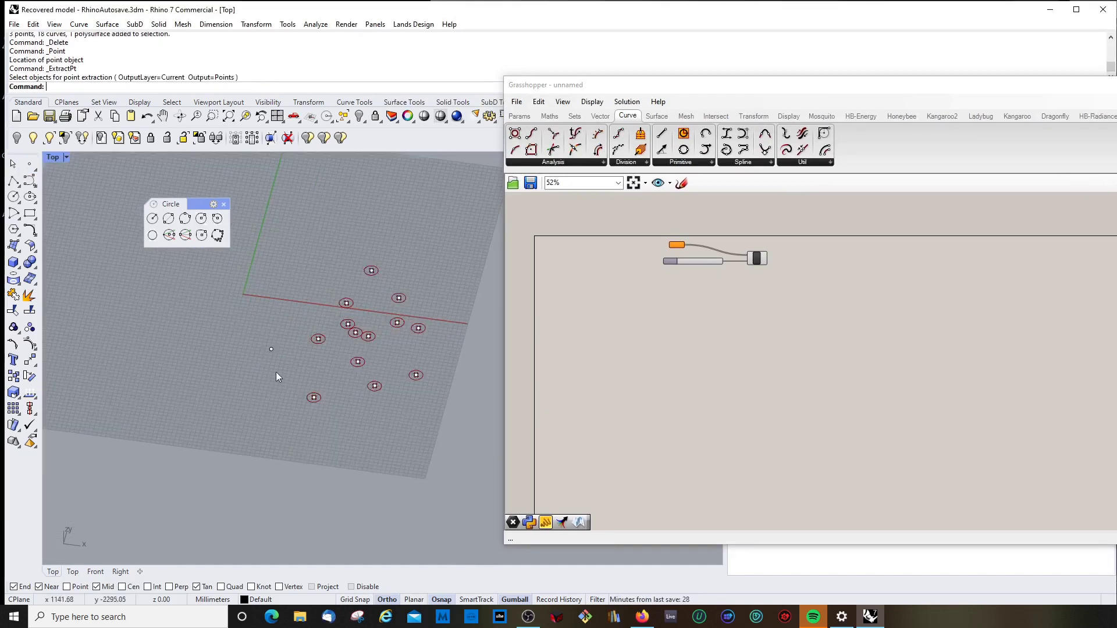
# Scatter many more points around the construction plane with the Multiple Points command, and close the floating Circle toolbar
pyautogui.rightClick(28, 166)
pyautogui.rightClick(28, 166)
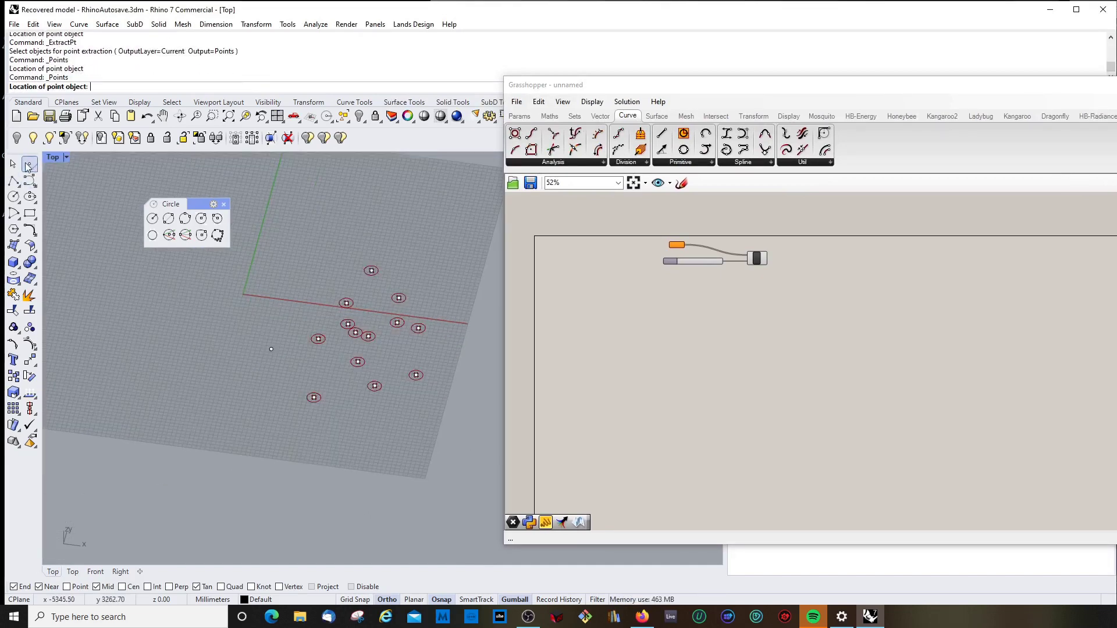
pyautogui.click(232, 366)
pyautogui.click(286, 384)
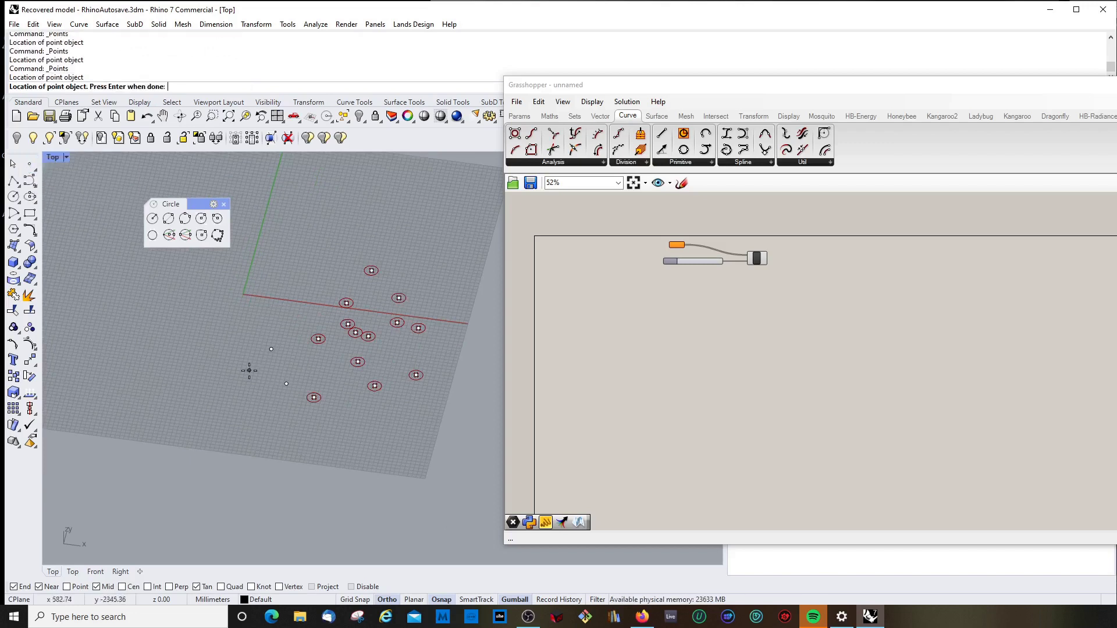
pyautogui.click(249, 370)
pyautogui.click(256, 342)
pyautogui.click(269, 317)
pyautogui.click(279, 290)
pyautogui.click(292, 267)
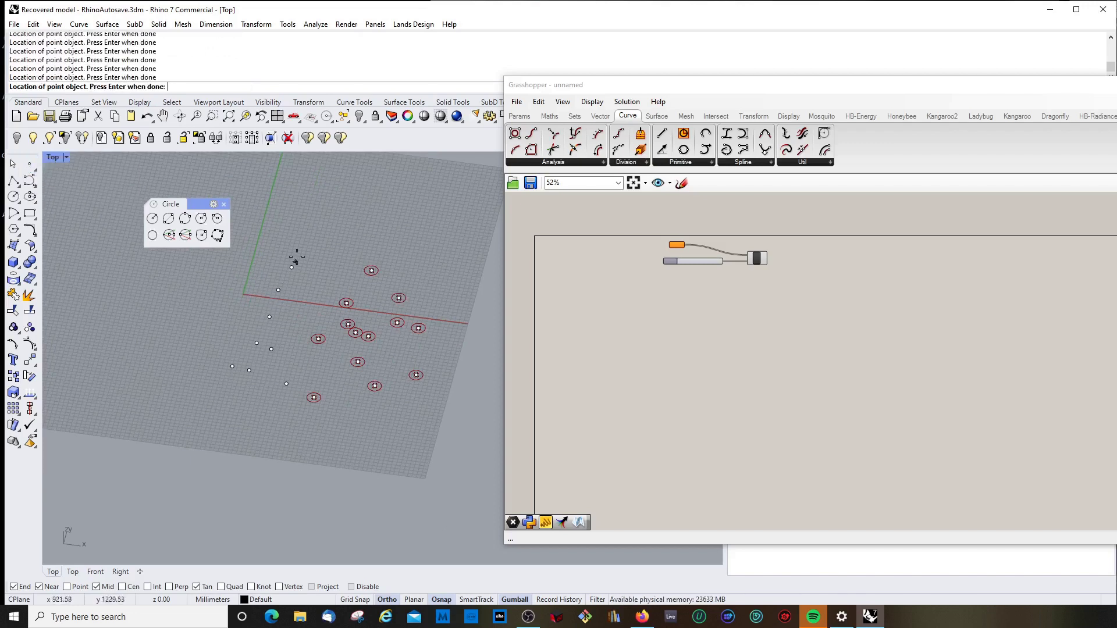
pyautogui.click(135, 313)
pyautogui.click(149, 359)
pyautogui.click(168, 394)
pyautogui.click(256, 439)
pyautogui.click(402, 186)
pyautogui.click(424, 209)
pyautogui.press('Return')
pyautogui.click(224, 204)
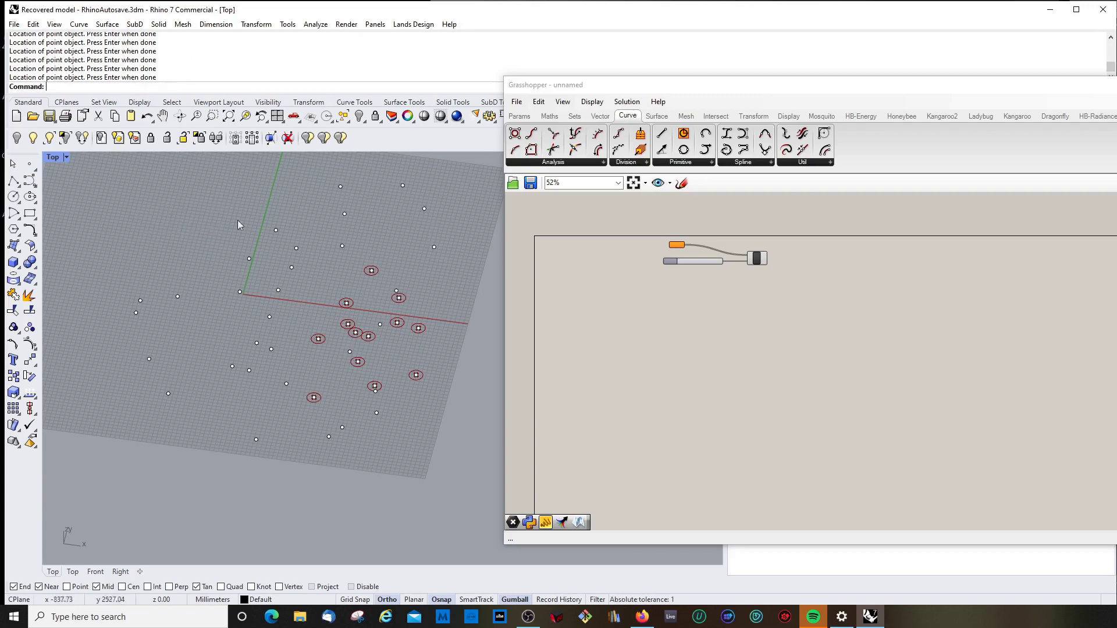
# Select all the Rhino points and reference them as multiple points in the Grasshopper Point parameter
pyautogui.scroll(-5, 232, 233)
pyautogui.moveTo(160, 207); pyautogui.dragTo(431, 378)
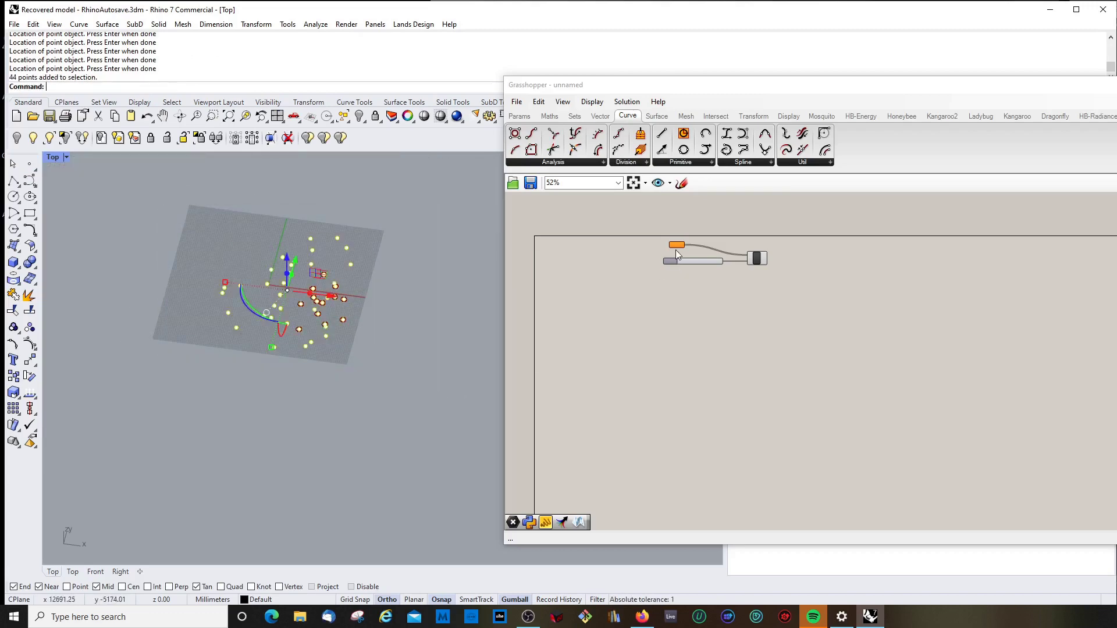
pyautogui.rightClick(676, 250)
pyautogui.click(741, 439)
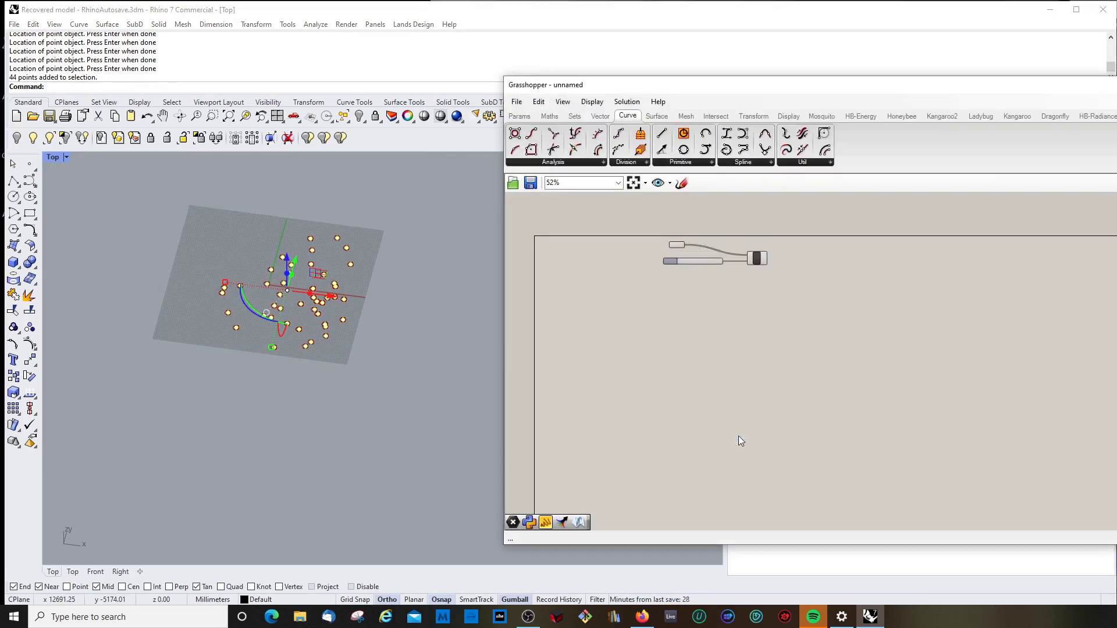
pyautogui.moveTo(426, 314); pyautogui.dragTo(297, 334, button='right')
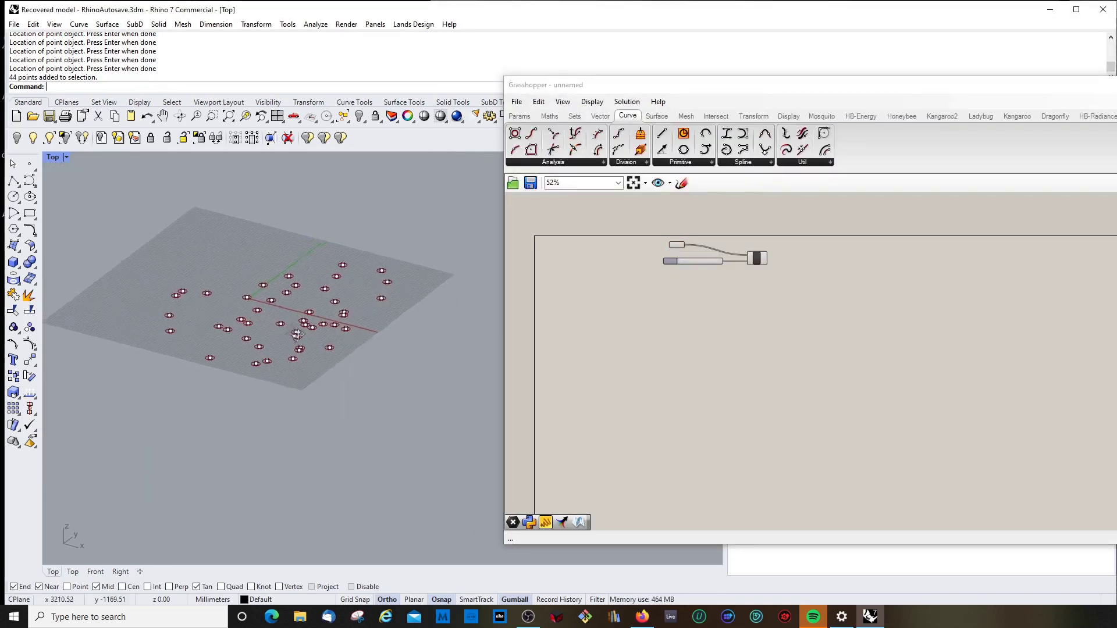
pyautogui.scroll(4, 312, 312)
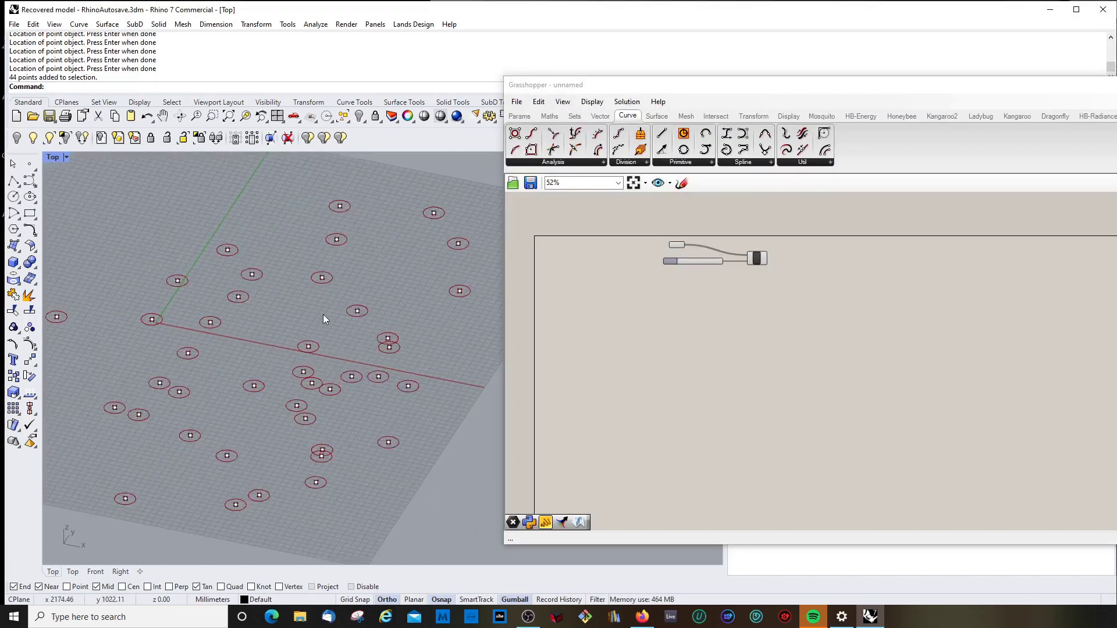
pyautogui.scroll(-2, 324, 319)
# Space out the Radius slider and the Circle component on the canvas, and shift the Grasshopper window further over the viewport
pyautogui.scroll(4, 763, 329)
pyautogui.click(752, 256)
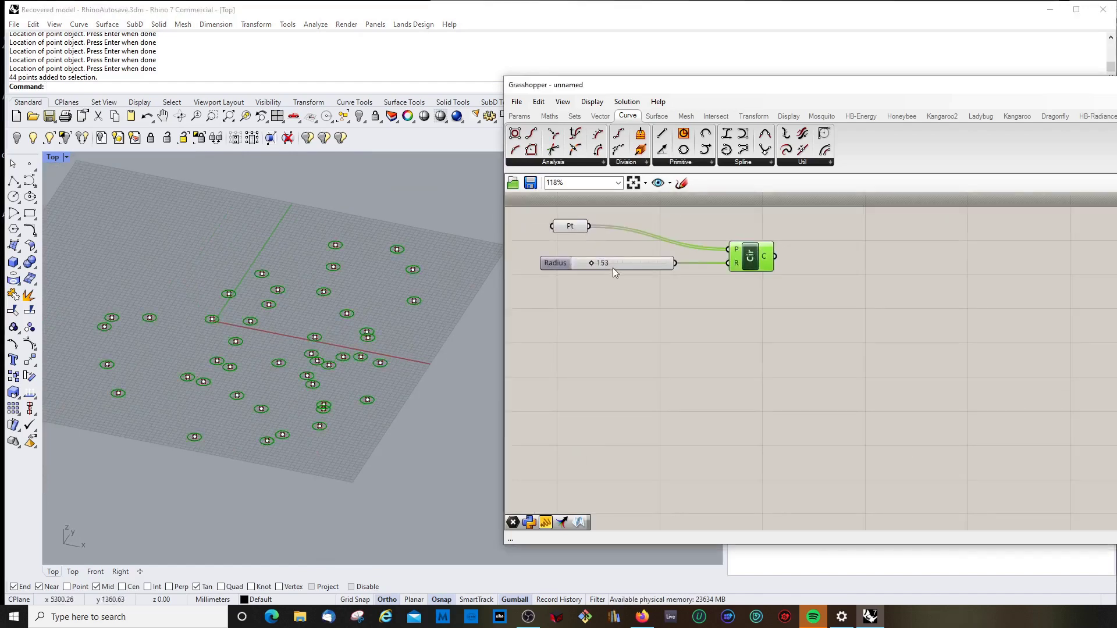
pyautogui.moveTo(615, 272); pyautogui.dragTo(617, 321)
pyautogui.click(681, 317)
pyautogui.scroll(-2, 682, 318)
pyautogui.scroll(2, 719, 282)
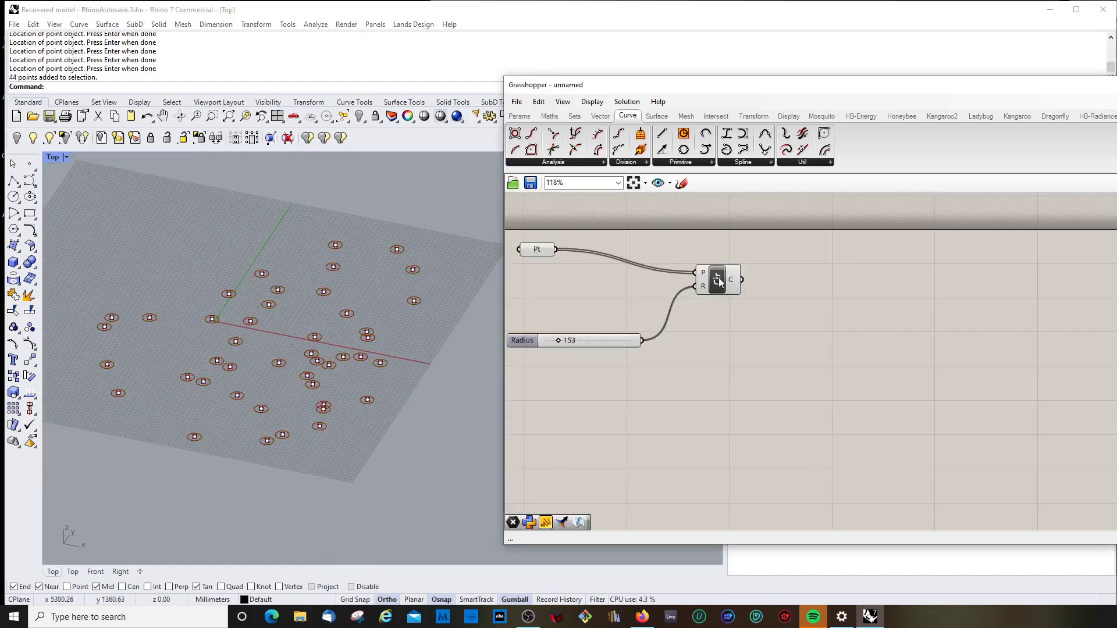
pyautogui.moveTo(720, 282); pyautogui.dragTo(751, 288)
pyautogui.click(777, 339)
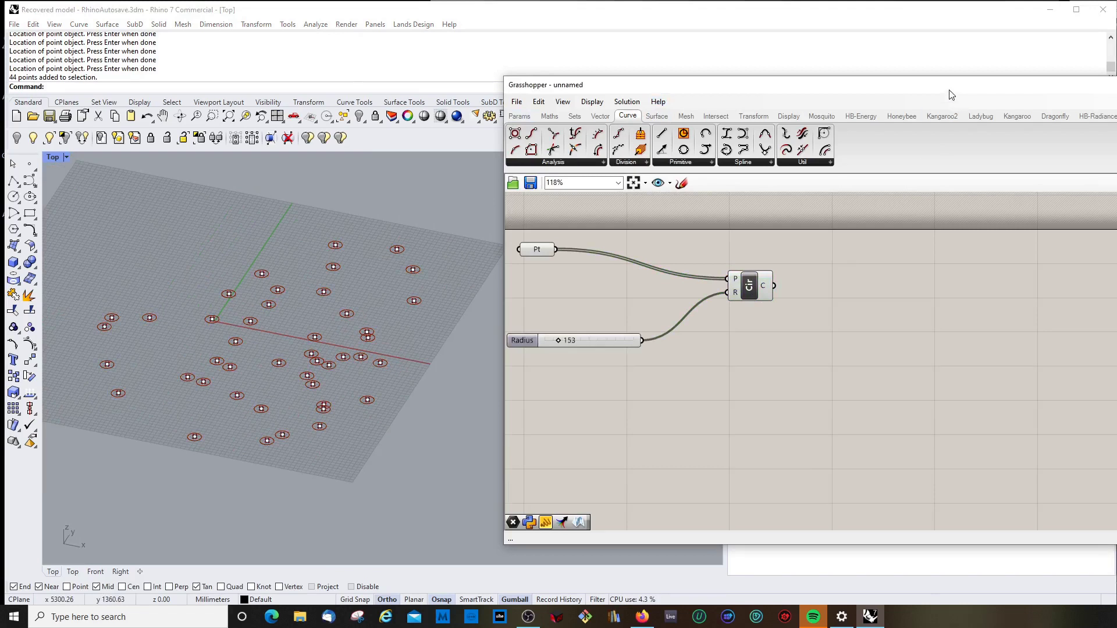
pyautogui.moveTo(949, 90); pyautogui.dragTo(851, 76)
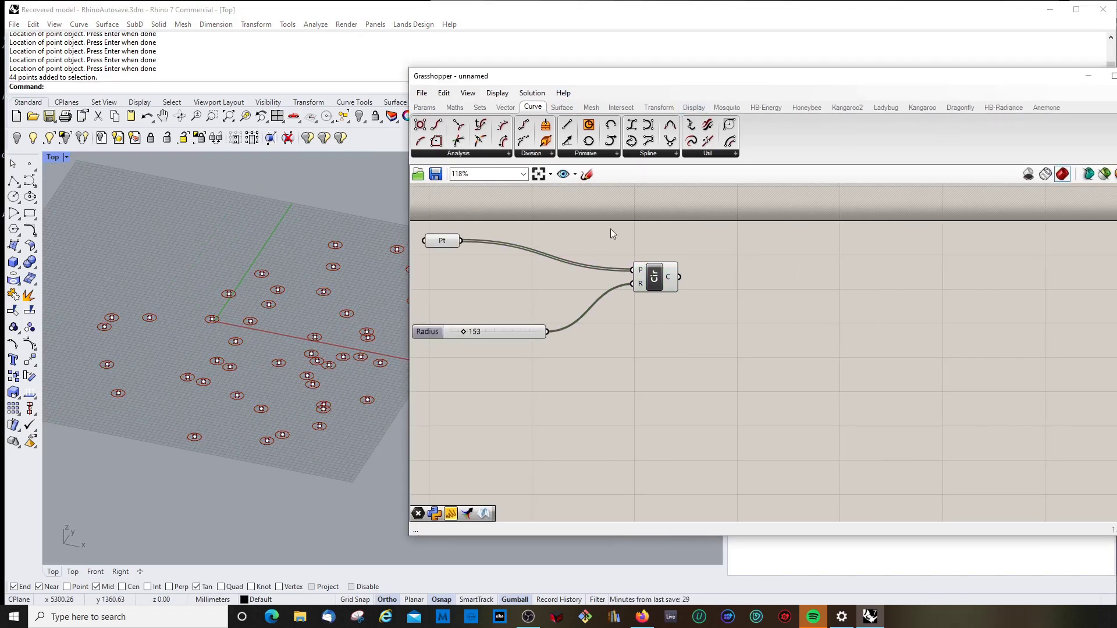
# Add a Random component to the canvas and place it below the Circle component
pyautogui.doubleClick(623, 376)
pyautogui.write('randoim')
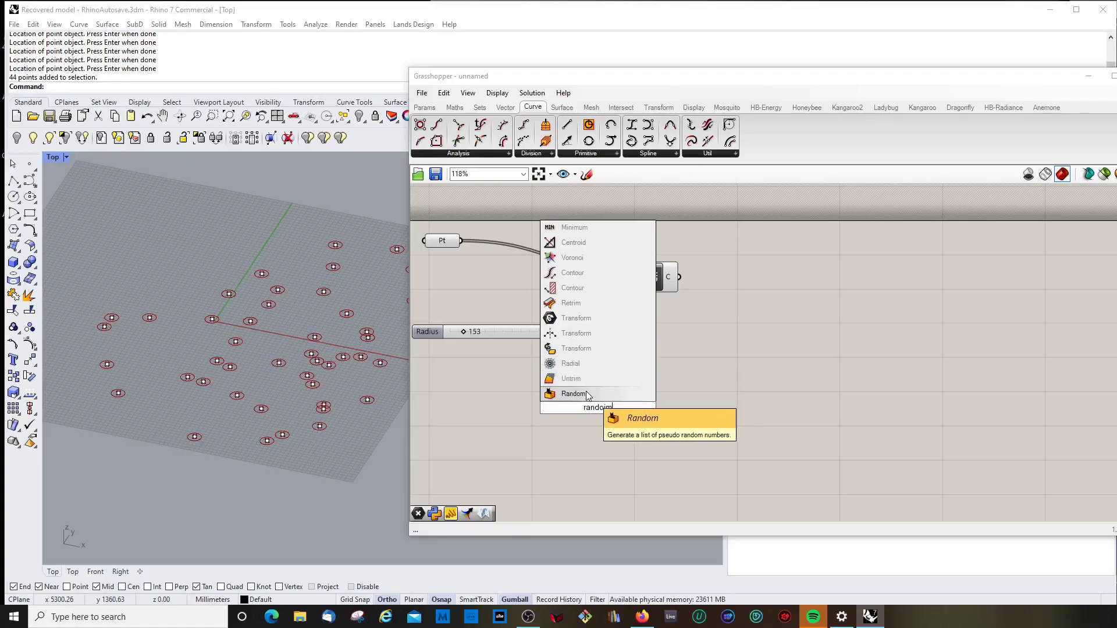
pyautogui.click(588, 396)
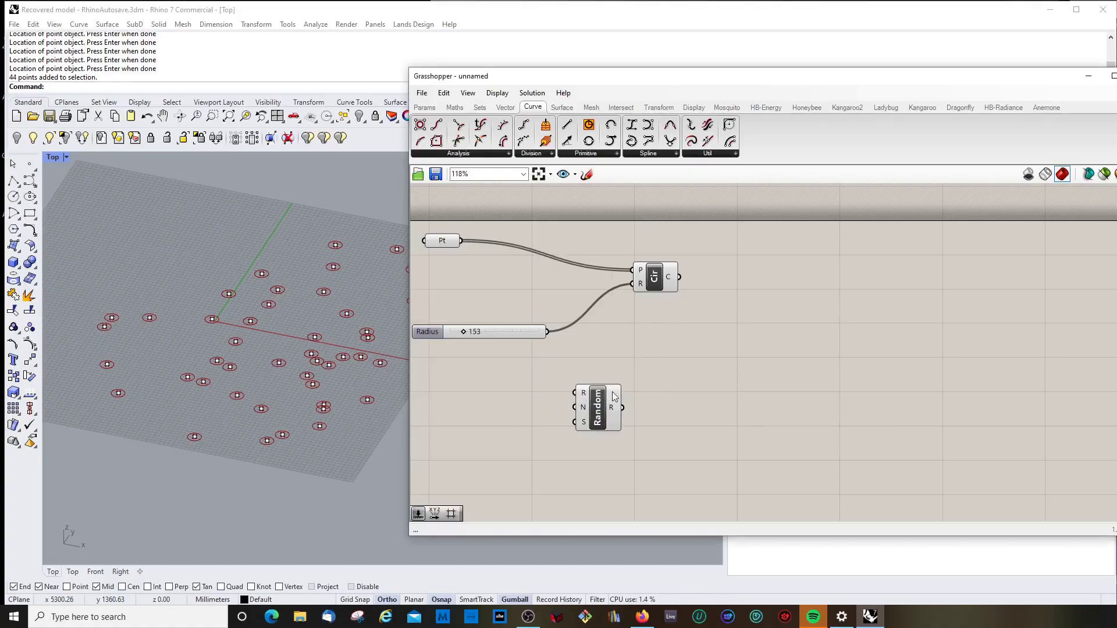
pyautogui.moveTo(599, 405); pyautogui.dragTo(633, 390)
pyautogui.click(670, 365)
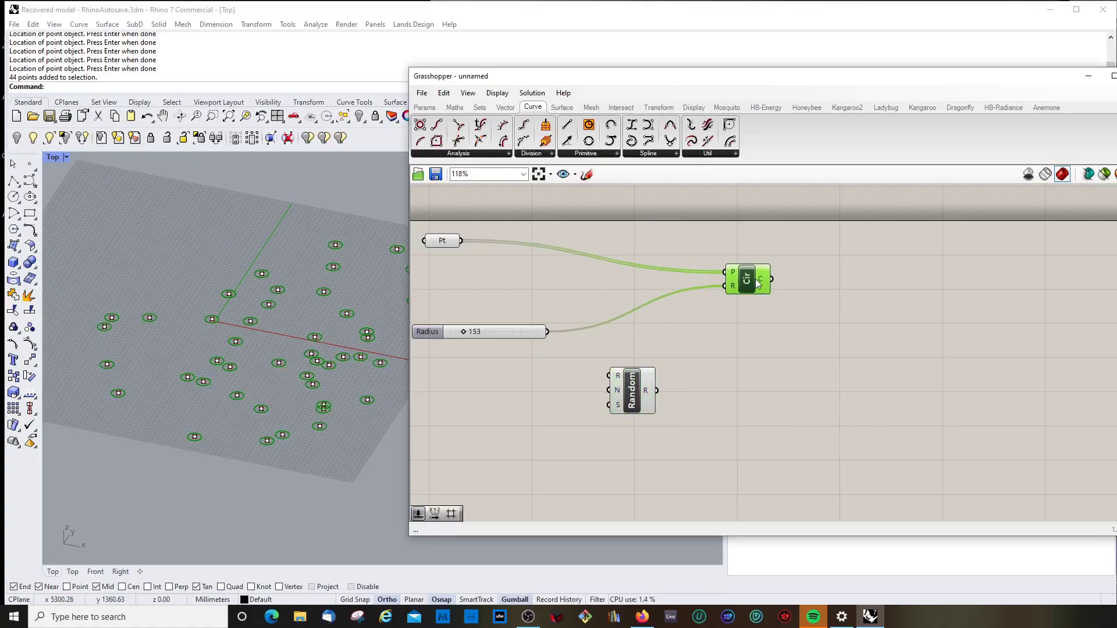
# Rearrange the Circle, Point, Radius and Random components to free up space around their inputs
pyautogui.moveTo(671, 296); pyautogui.dragTo(585, 286)
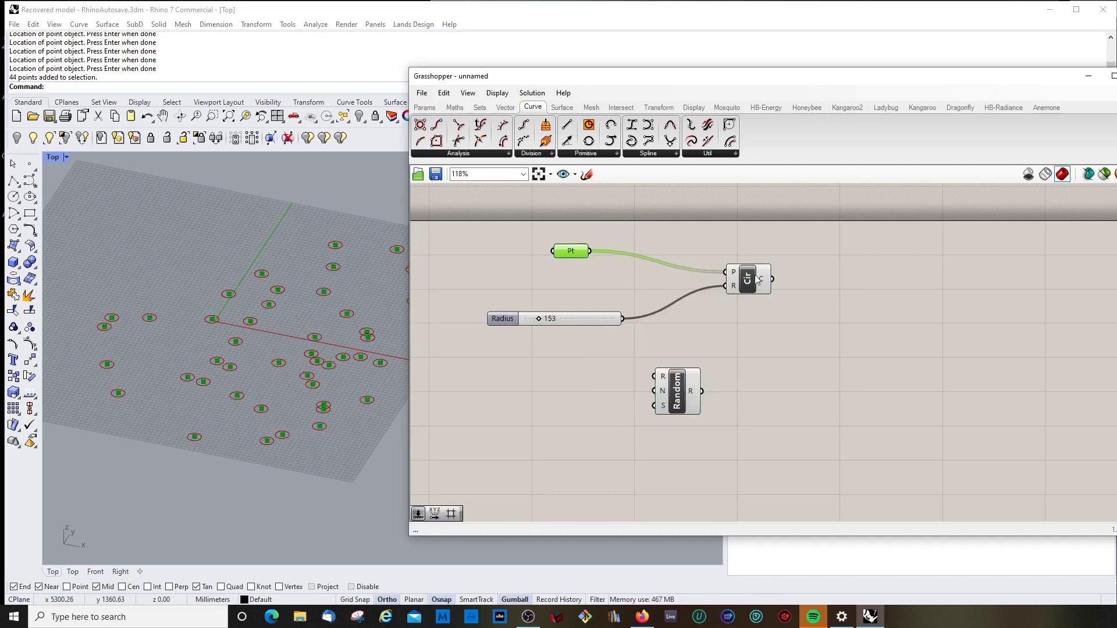
pyautogui.click(565, 235)
pyautogui.click(570, 251)
pyautogui.moveTo(573, 253); pyautogui.dragTo(586, 263)
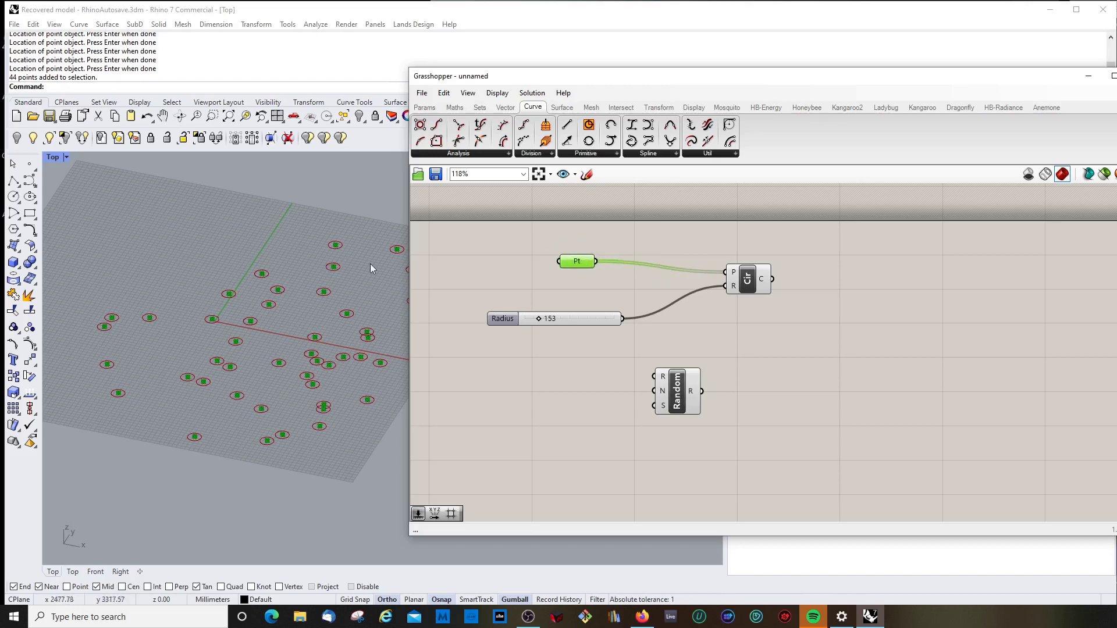
# Set the Radius slider to 532 and shift the Grasshopper window aside to reveal more of the circles in the viewport
pyautogui.moveTo(302, 312)
pyautogui.mouseDown(button='right')
pyautogui.moveTo(274, 314)
pyautogui.moveTo(285, 323)
pyautogui.mouseUp(button='right')
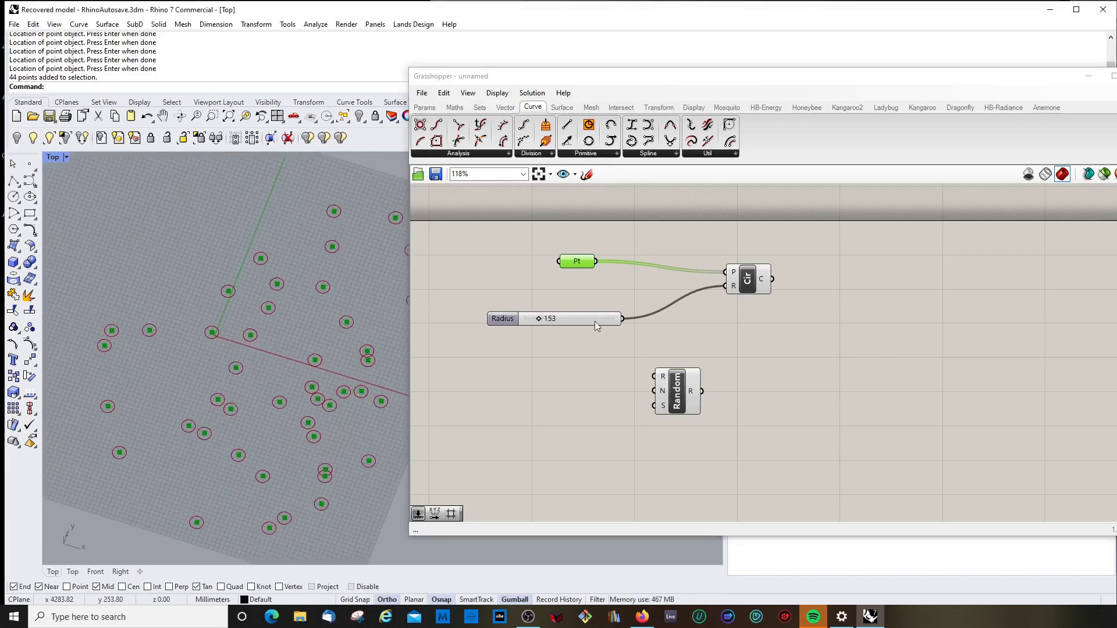
pyautogui.moveTo(539, 318); pyautogui.dragTo(571, 327)
pyautogui.moveTo(524, 76); pyautogui.dragTo(587, 74)
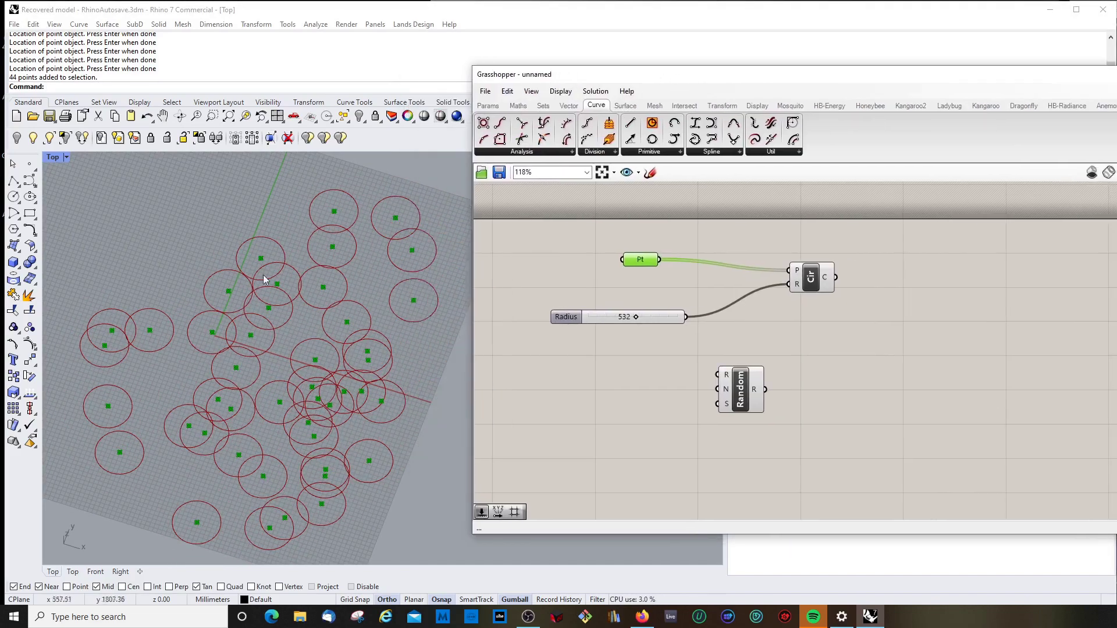
pyautogui.scroll(-2, 231, 340)
pyautogui.scroll(3, 231, 340)
pyautogui.scroll(-3, 261, 343)
pyautogui.scroll(2, 289, 348)
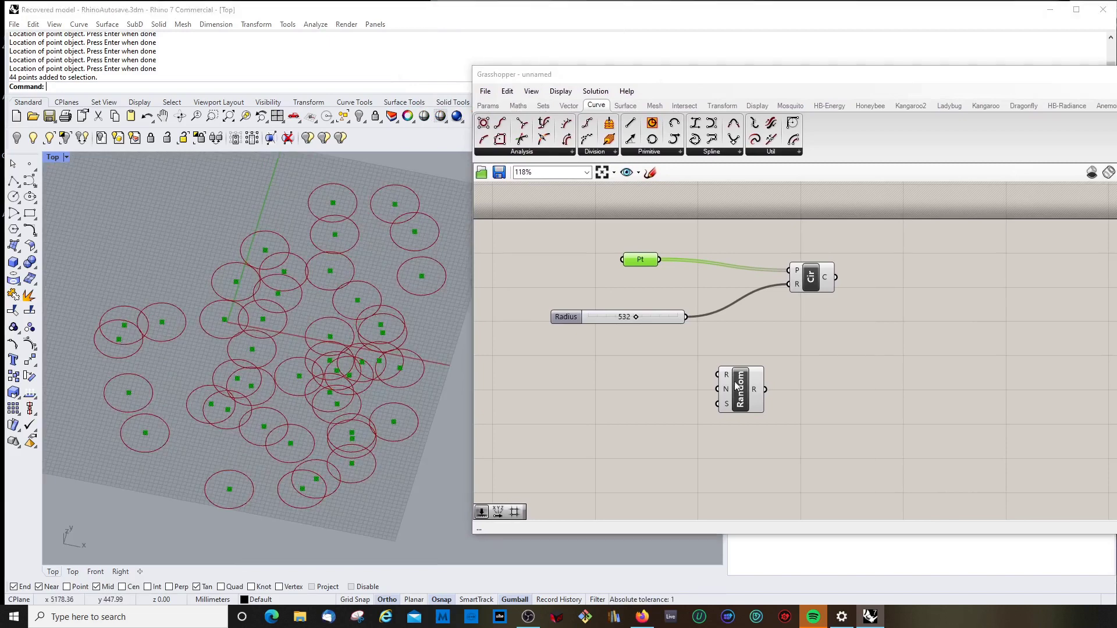
# Reposition the Random component beneath the Radius slider and inspect the domain of its Range input
pyautogui.moveTo(738, 387); pyautogui.dragTo(713, 377)
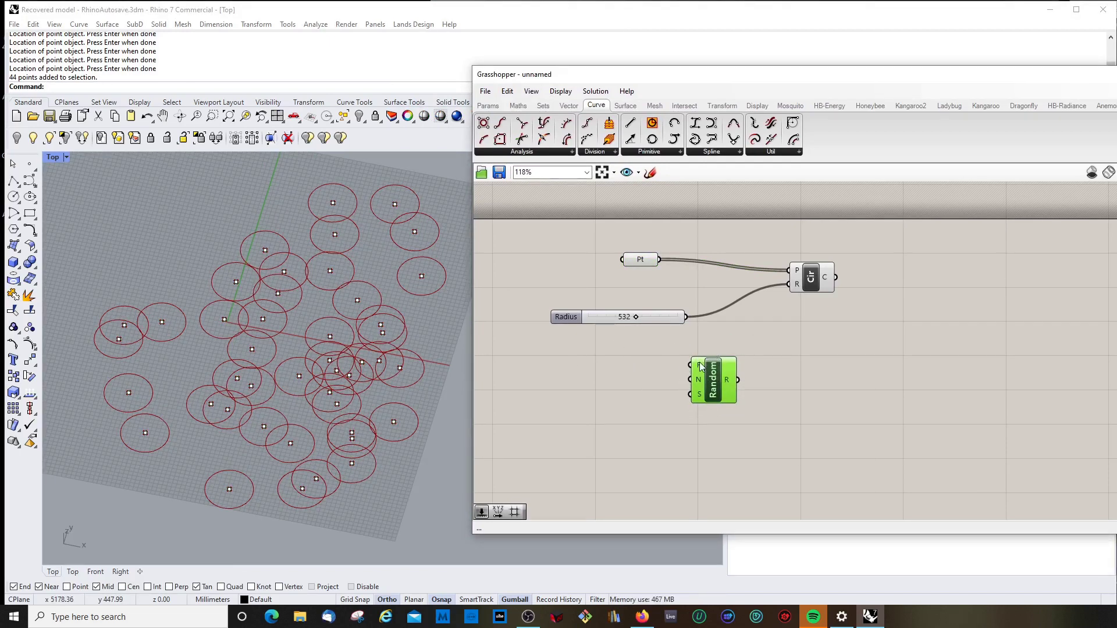
pyautogui.moveTo(699, 362)
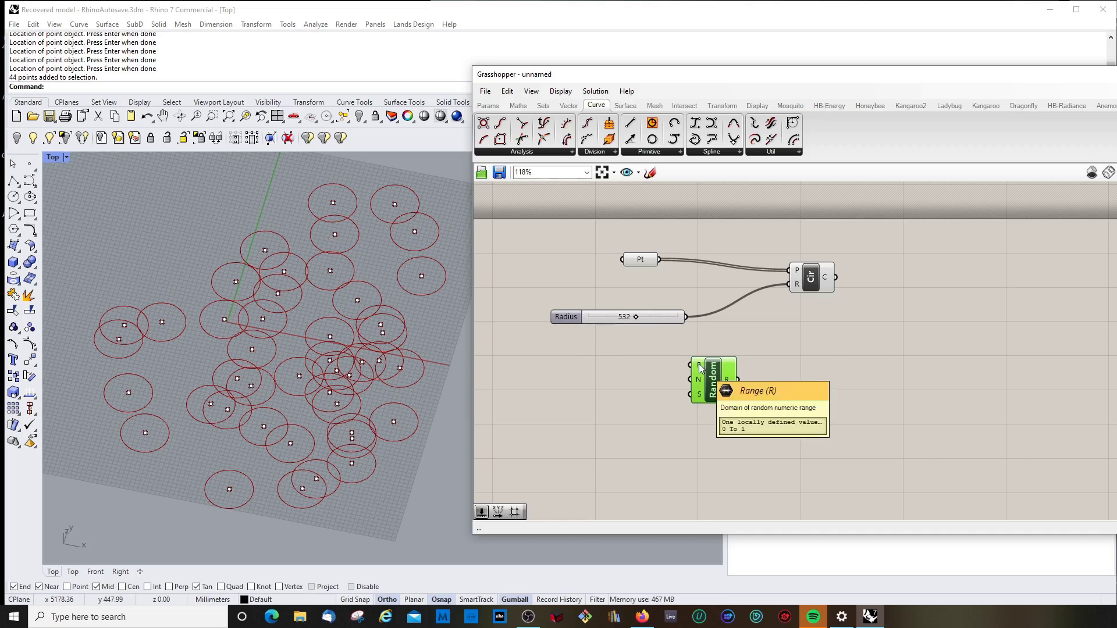
pyautogui.moveTo(699, 367); pyautogui.dragTo(720, 365)
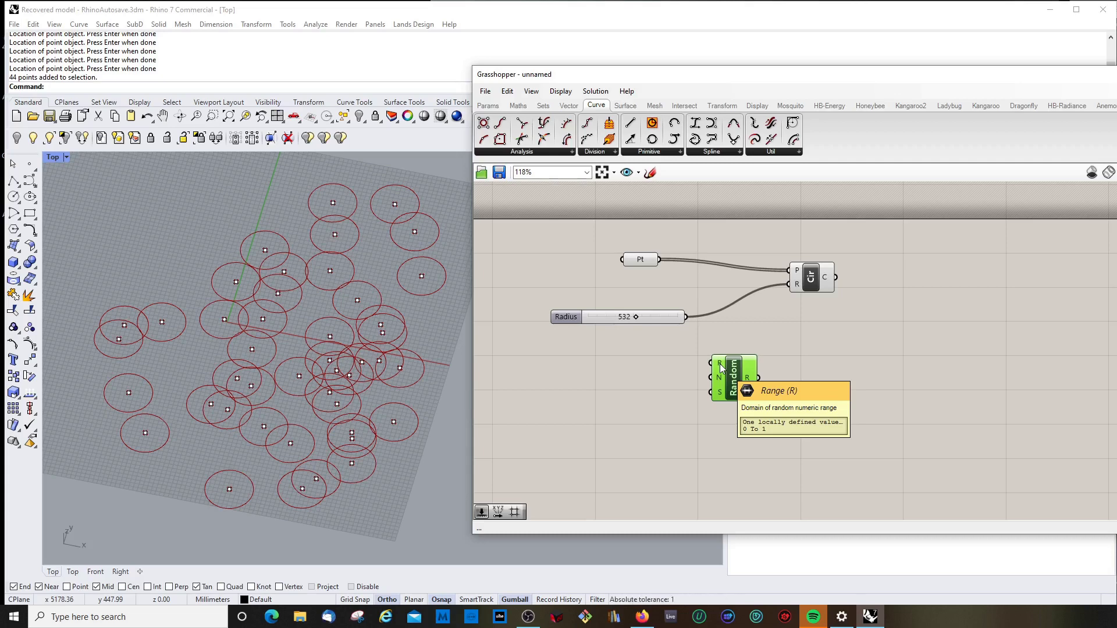
pyautogui.rightClick(720, 364)
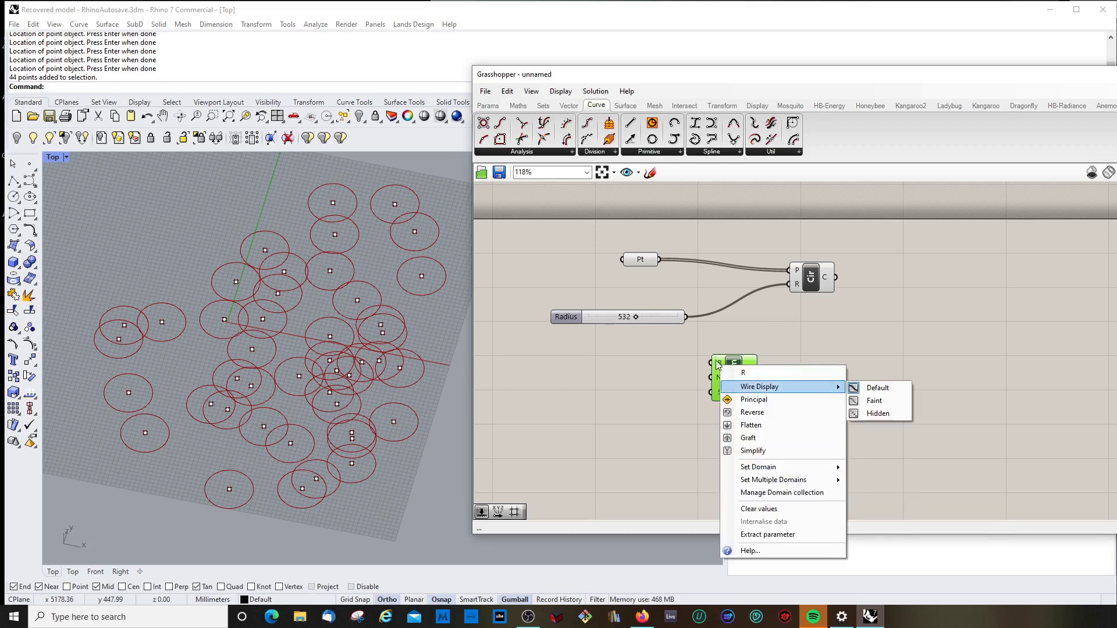
pyautogui.moveTo(781, 469)
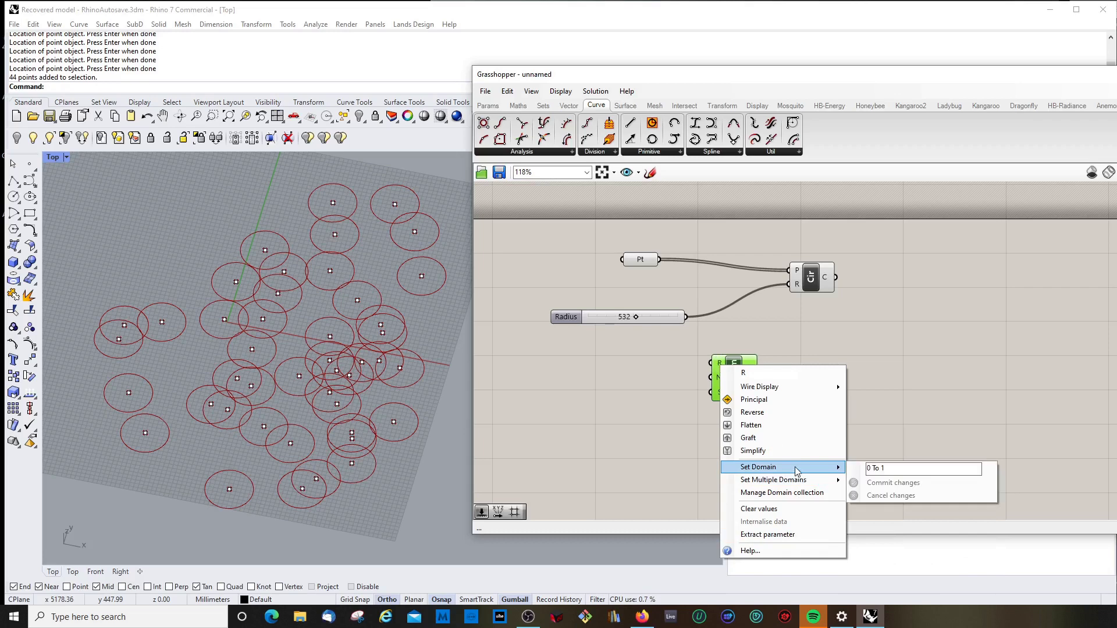
pyautogui.click(720, 365)
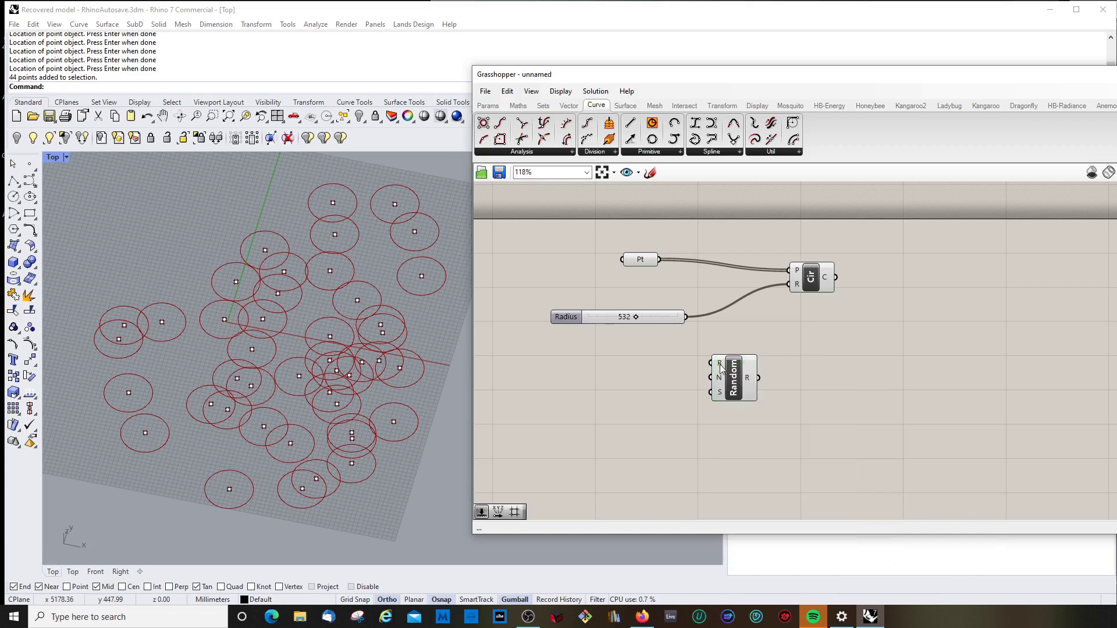
pyautogui.moveTo(721, 367)
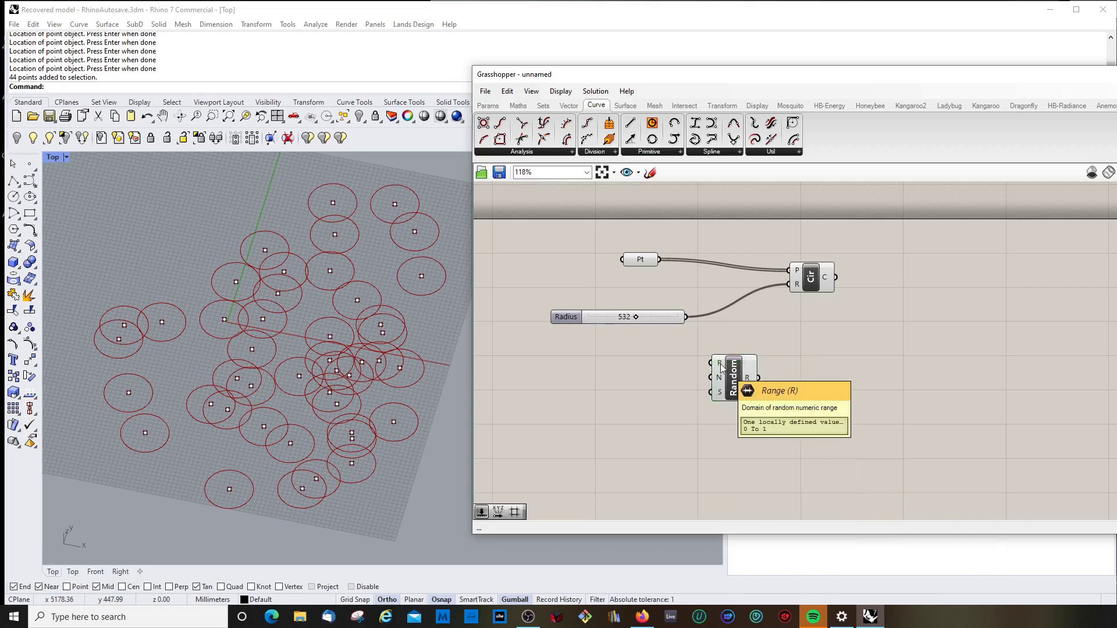
# Set the domain of the Random component's Range input to -1000 To 1000
pyautogui.rightClick(721, 367)
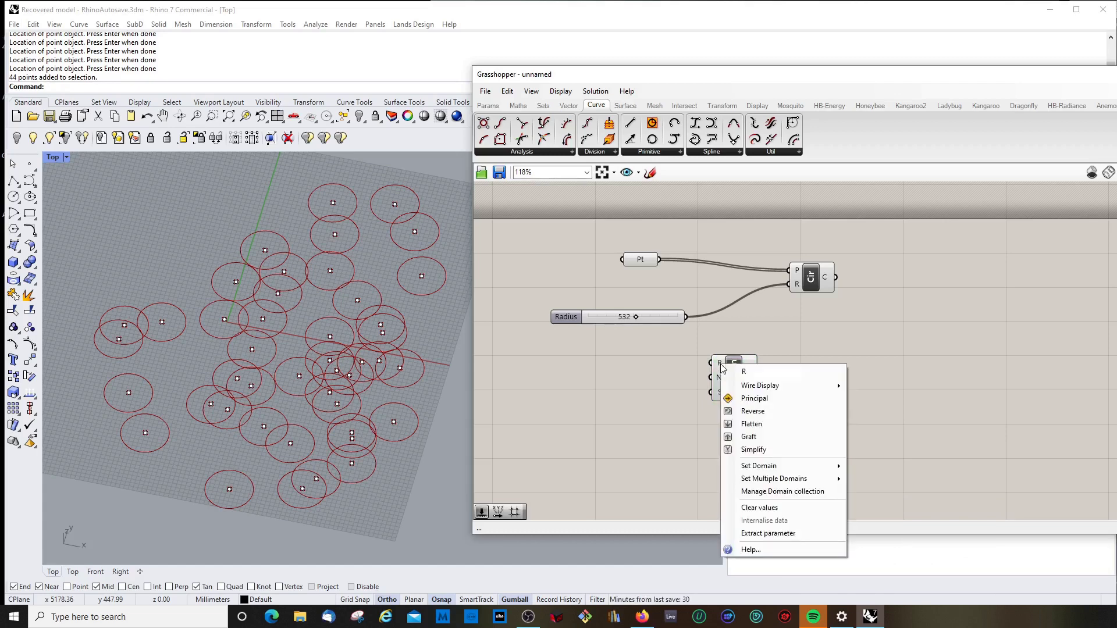
pyautogui.moveTo(790, 468)
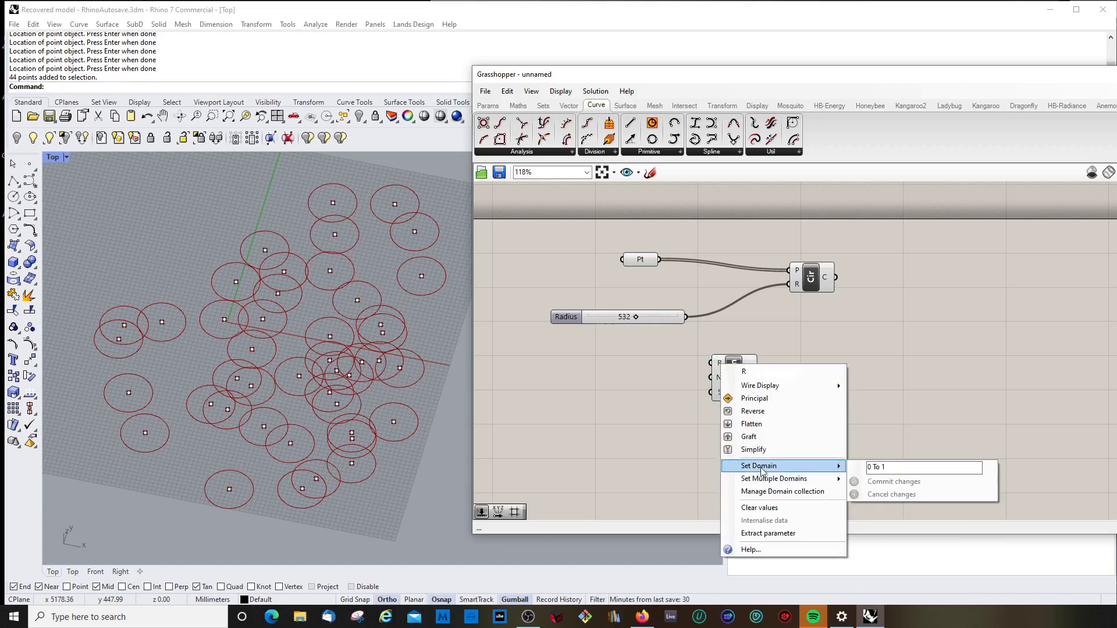
pyautogui.click(876, 467)
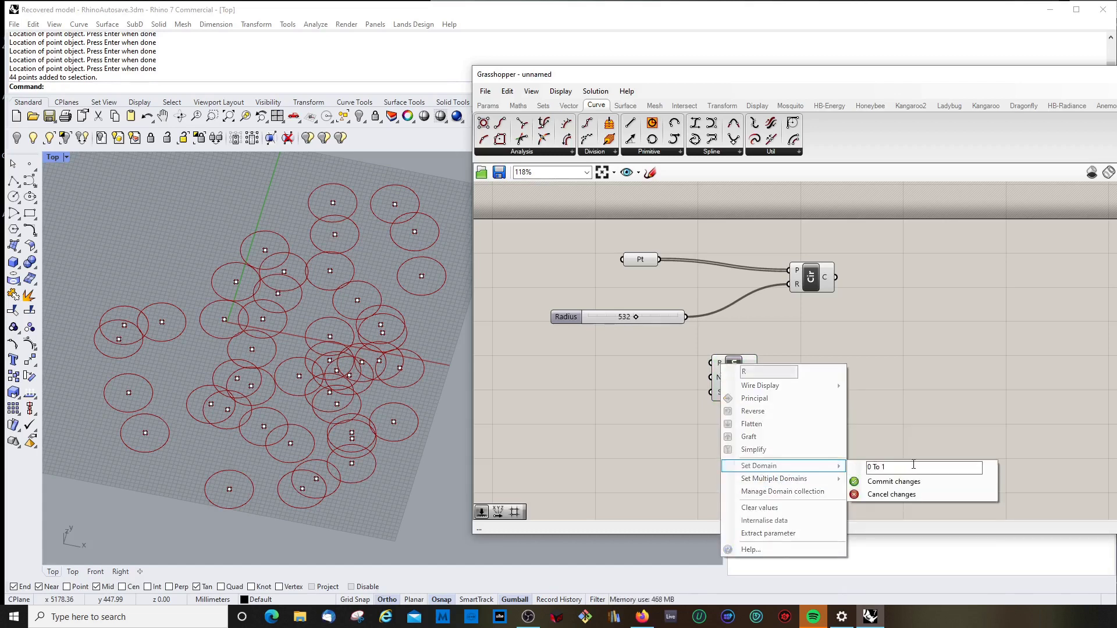
pyautogui.press('BackSpace')
pyautogui.press('BackSpace')
pyautogui.write('-1000 To 1000')
pyautogui.press('Return')
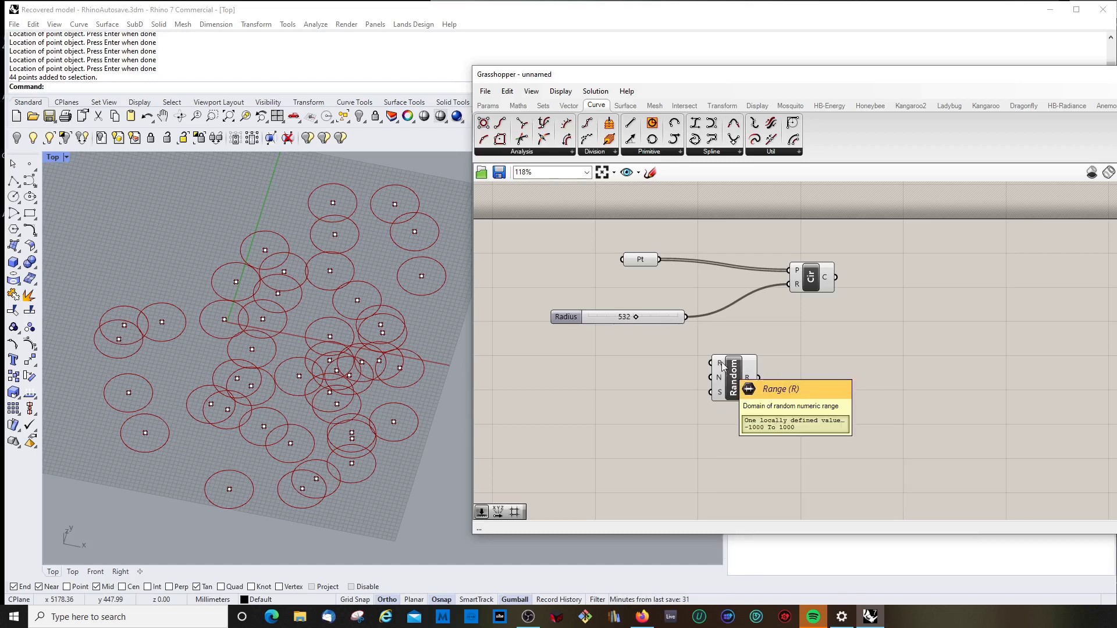
pyautogui.moveTo(721, 365)
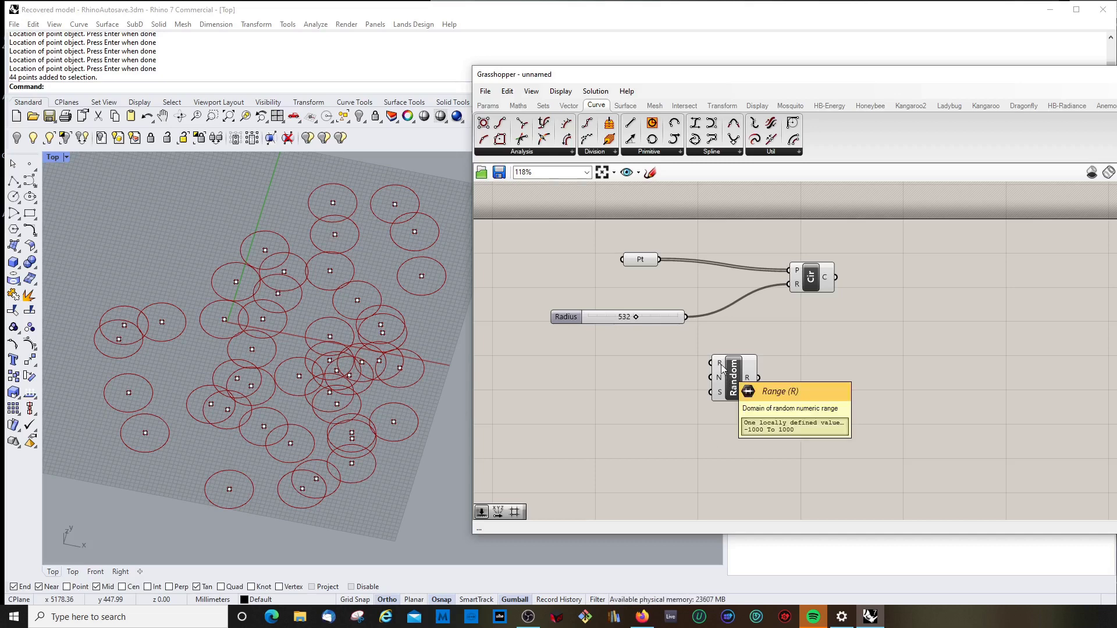
# Add a Panel beside the Random component, connect it to the Random output and enlarge it
pyautogui.moveTo(722, 367); pyautogui.dragTo(742, 391)
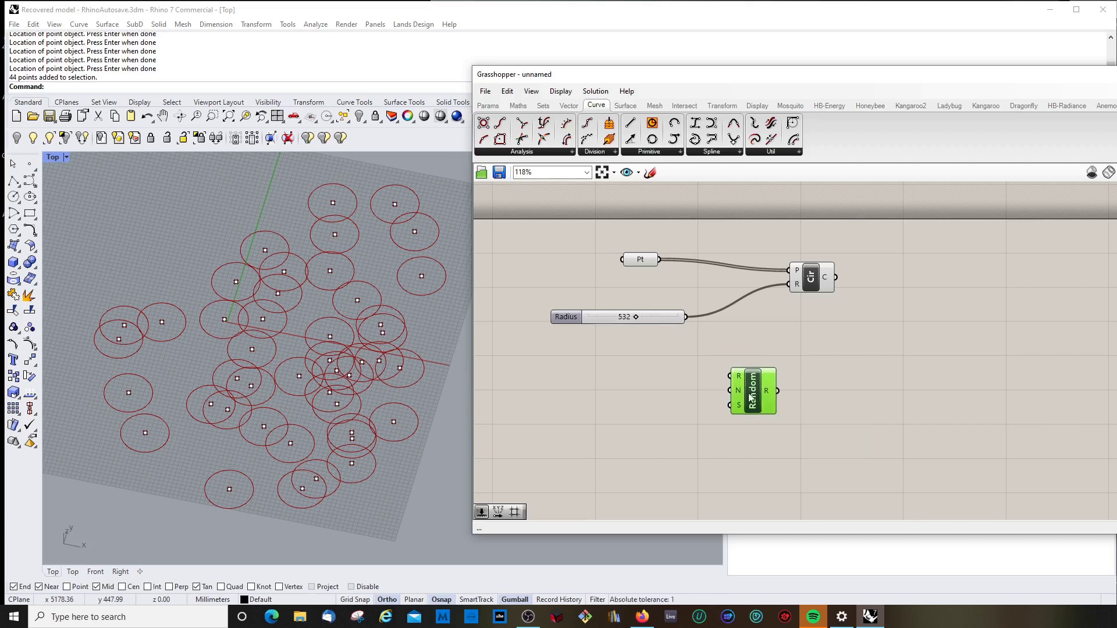
pyautogui.click(487, 109)
pyautogui.moveTo(635, 139); pyautogui.dragTo(931, 433)
pyautogui.moveTo(777, 391); pyautogui.dragTo(820, 406)
pyautogui.moveTo(954, 390); pyautogui.dragTo(905, 372)
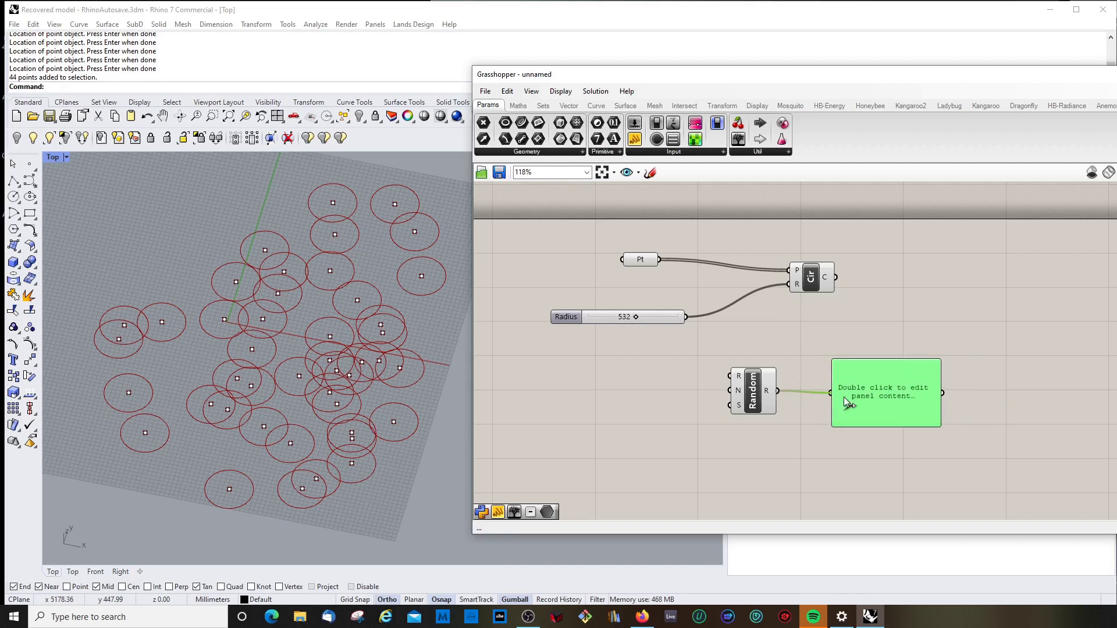
pyautogui.moveTo(843, 397); pyautogui.dragTo(868, 483)
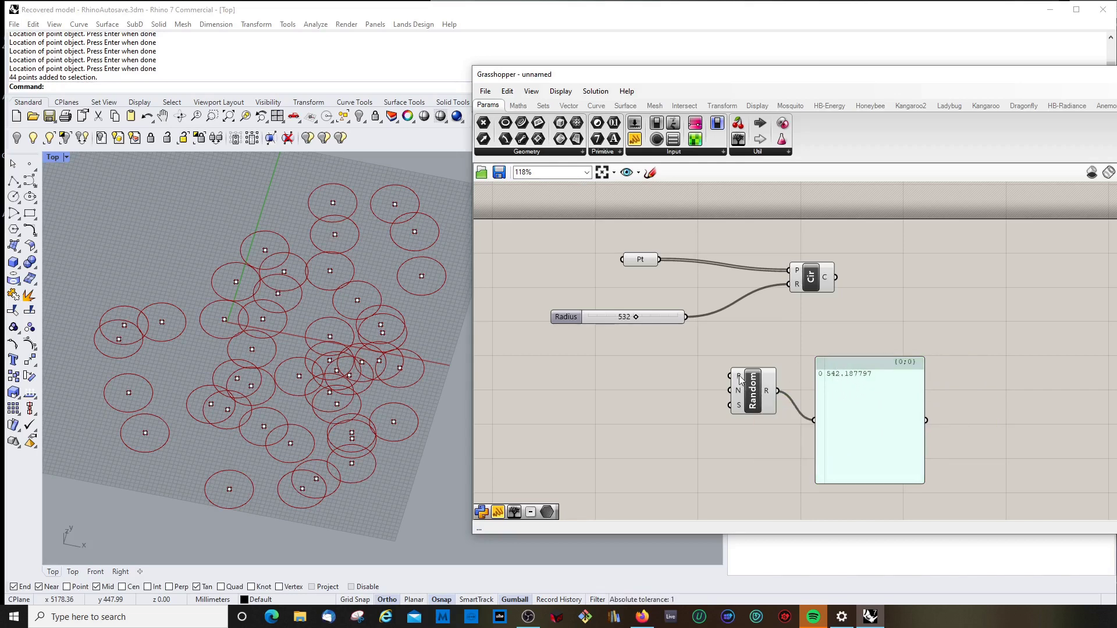
# Set the Random component's Number input to 10 and move the Panel so its full list can be read
pyautogui.moveTo(740, 378)
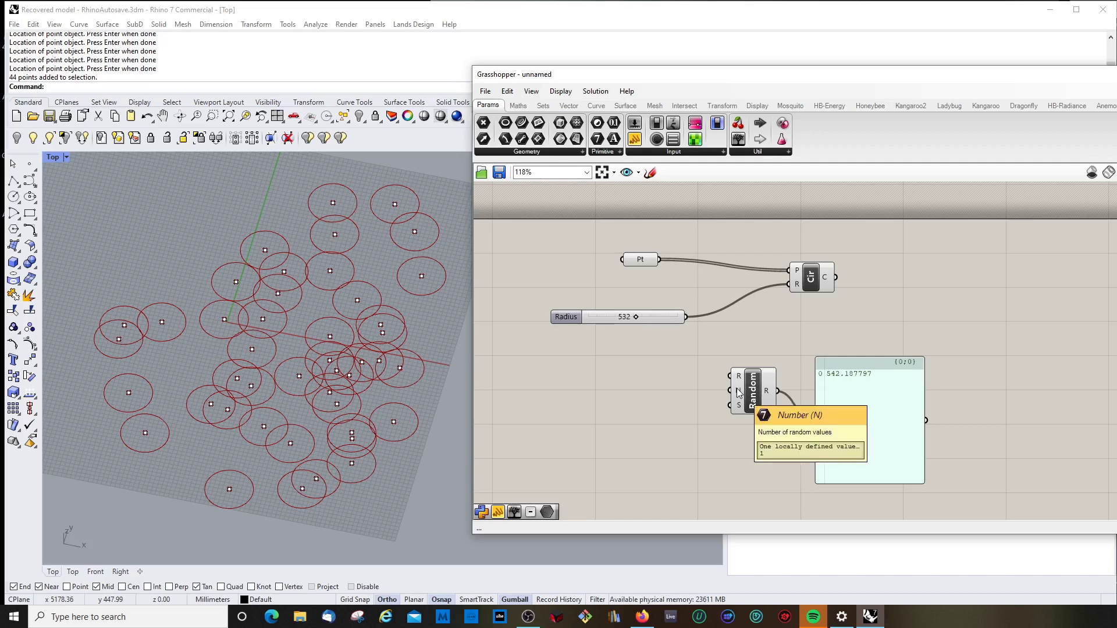
pyautogui.rightClick(738, 393)
pyautogui.moveTo(849, 503)
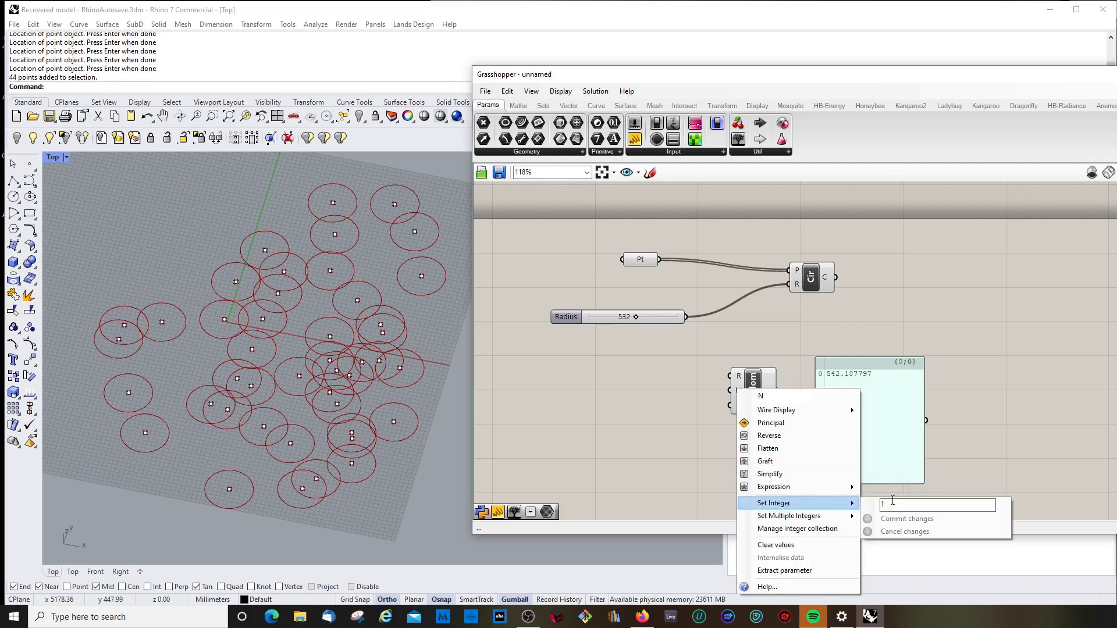
pyautogui.write('0')
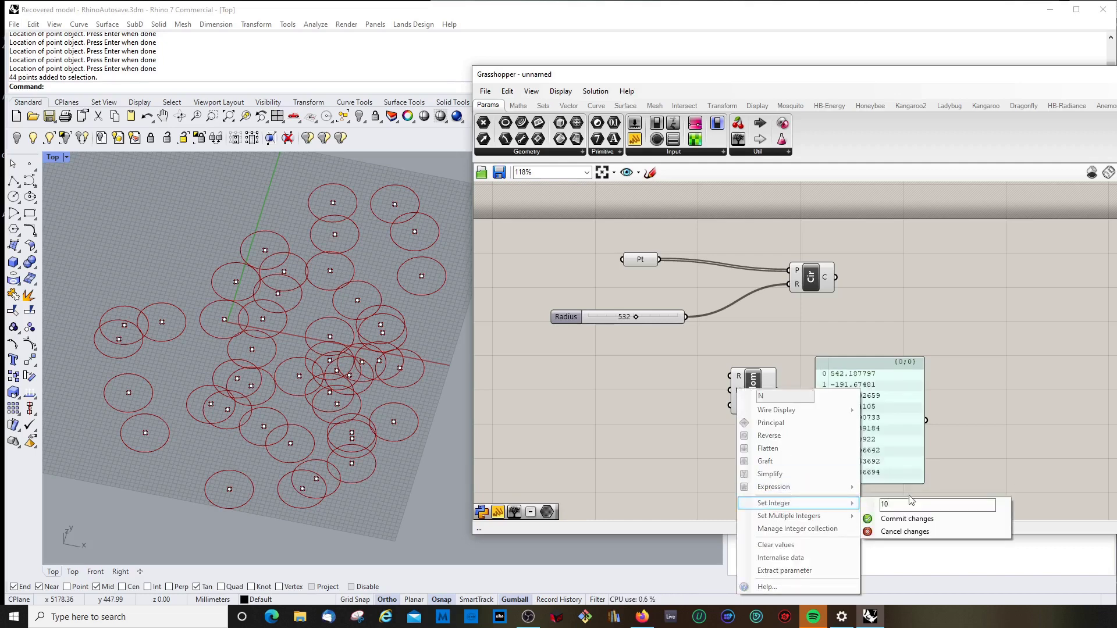
pyautogui.press('Return')
pyautogui.moveTo(855, 367); pyautogui.dragTo(873, 337)
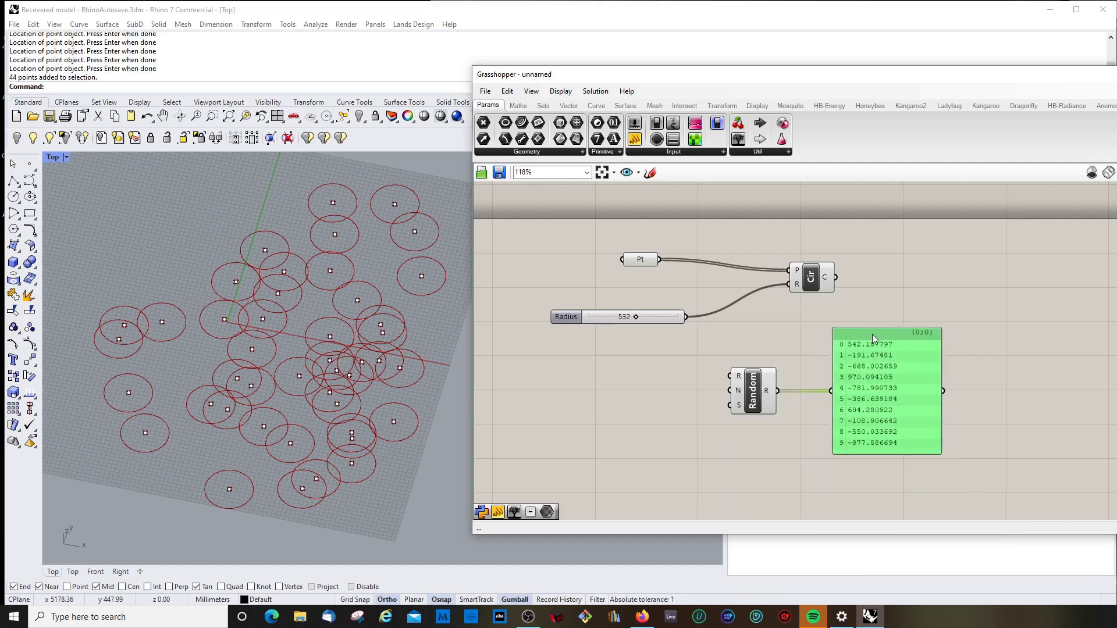
# Connect a new number slider to the Random component's Seed input and set its rounding to integers
pyautogui.moveTo(741, 410); pyautogui.dragTo(651, 425)
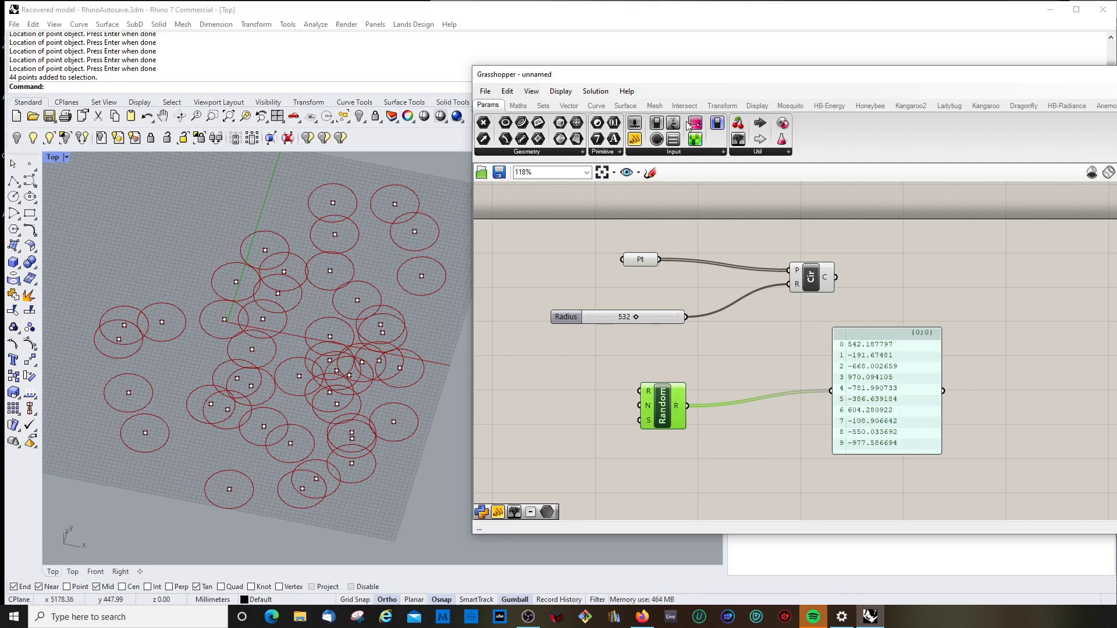
pyautogui.moveTo(695, 123); pyautogui.dragTo(640, 420)
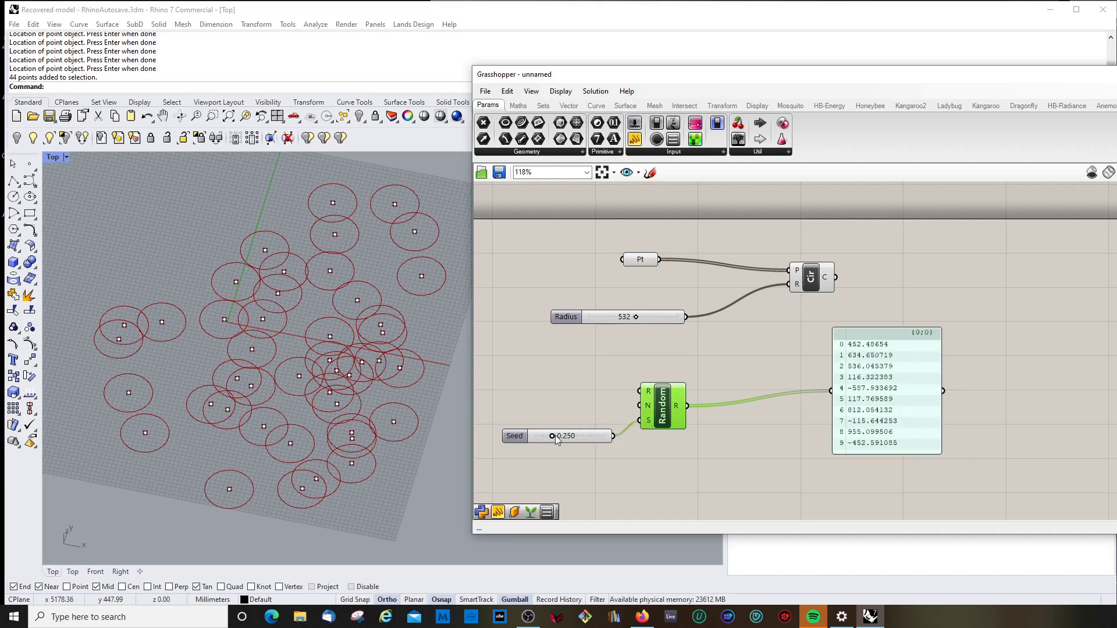
pyautogui.moveTo(554, 435)
pyautogui.mouseDown()
pyautogui.moveTo(582, 436)
pyautogui.moveTo(559, 438)
pyautogui.mouseUp()
pyautogui.doubleClick(517, 442)
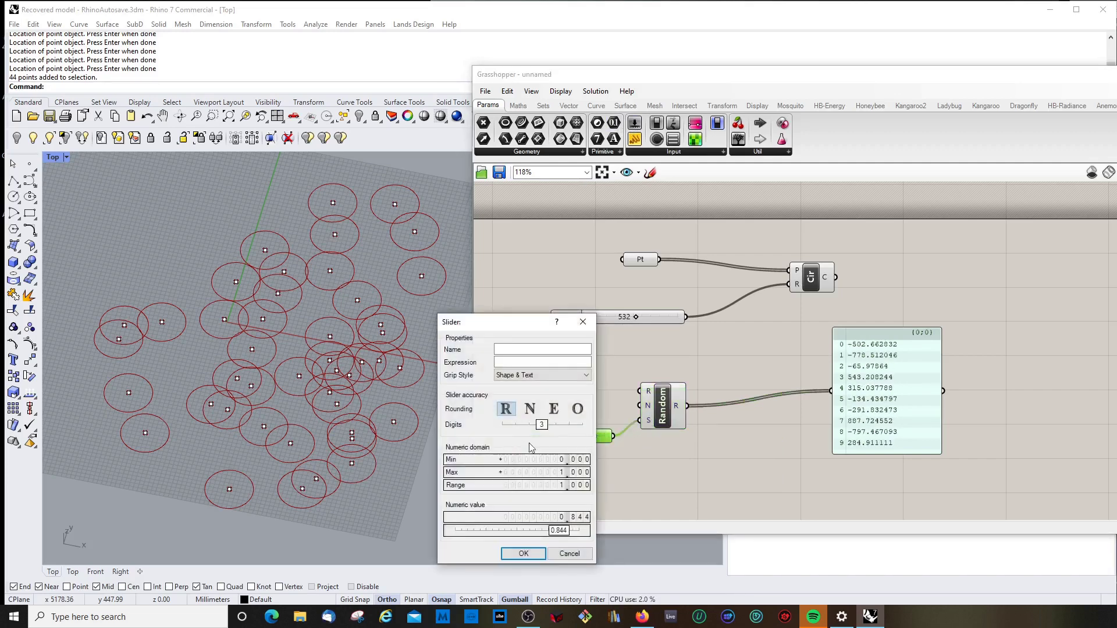
pyautogui.click(529, 409)
pyautogui.click(523, 553)
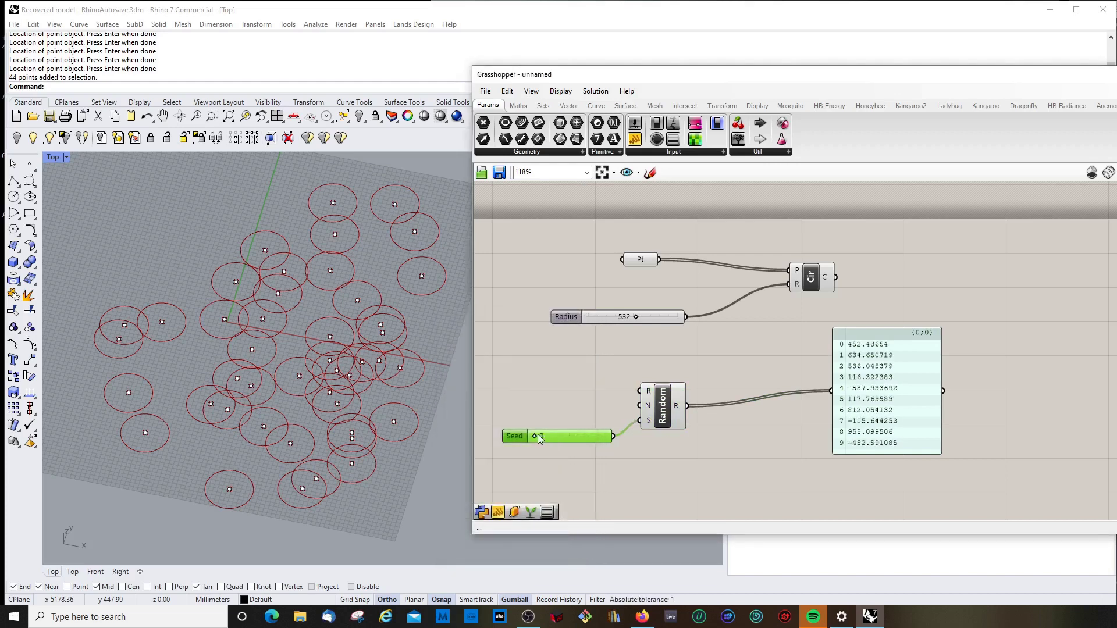
# Set the Seed slider's maximum to 1000 and its value to 678
pyautogui.moveTo(538, 437); pyautogui.dragTo(594, 439)
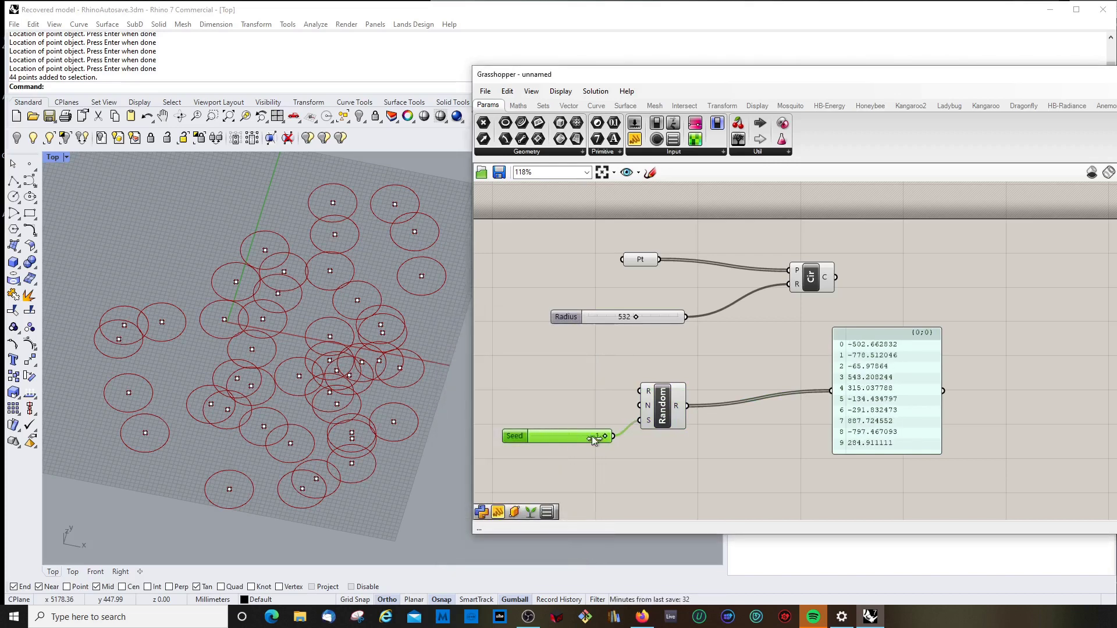
pyautogui.doubleClick(515, 434)
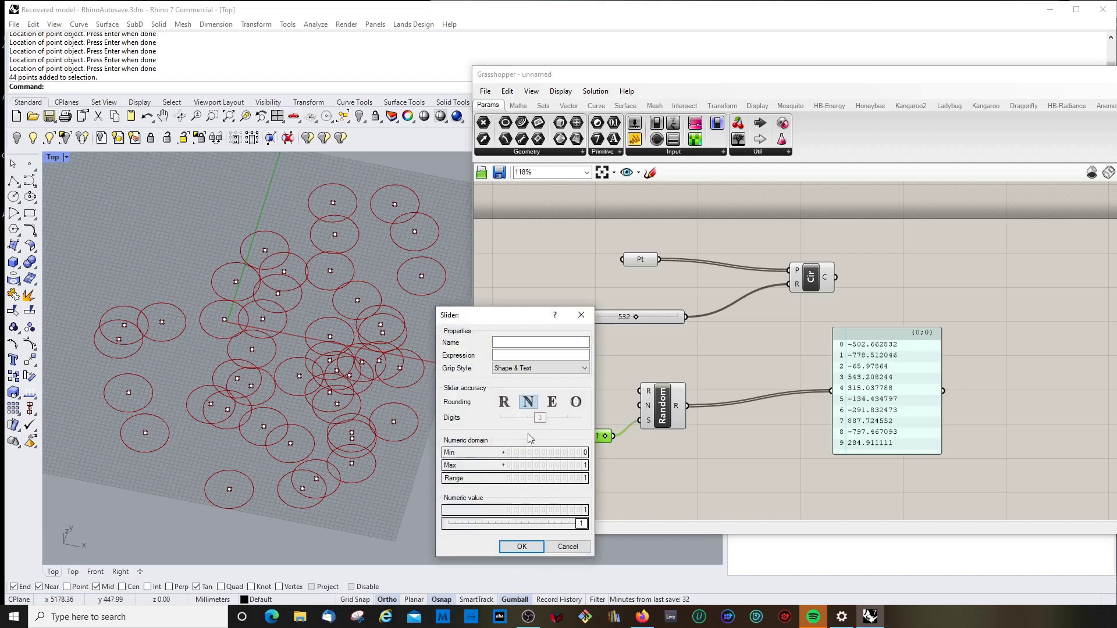
pyautogui.doubleClick(556, 465)
pyautogui.write('1000')
pyautogui.press('Return')
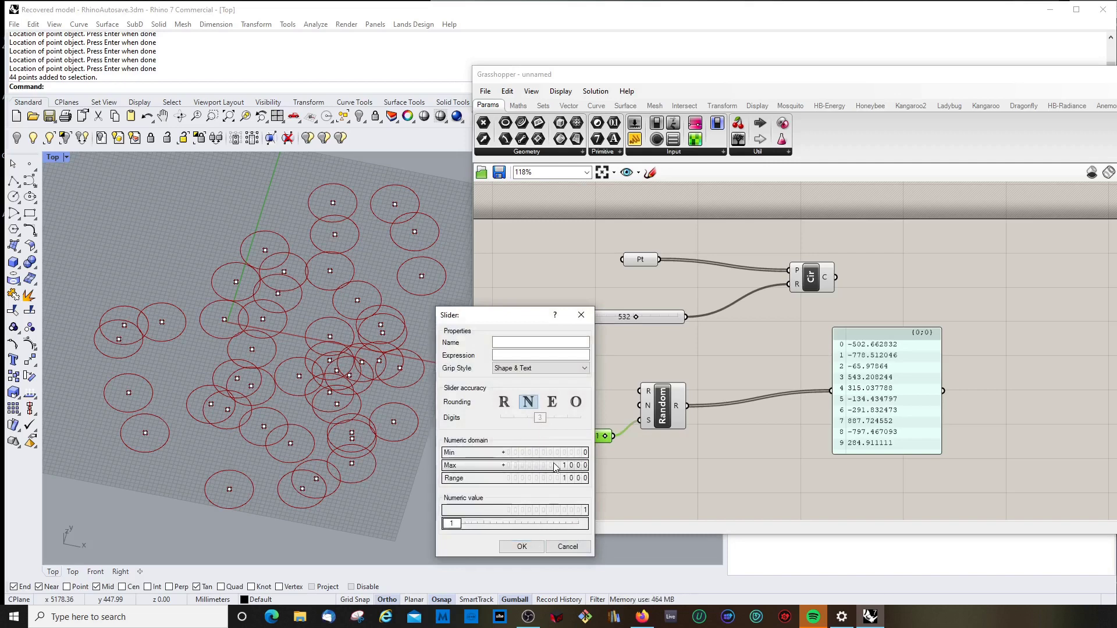
pyautogui.click(522, 546)
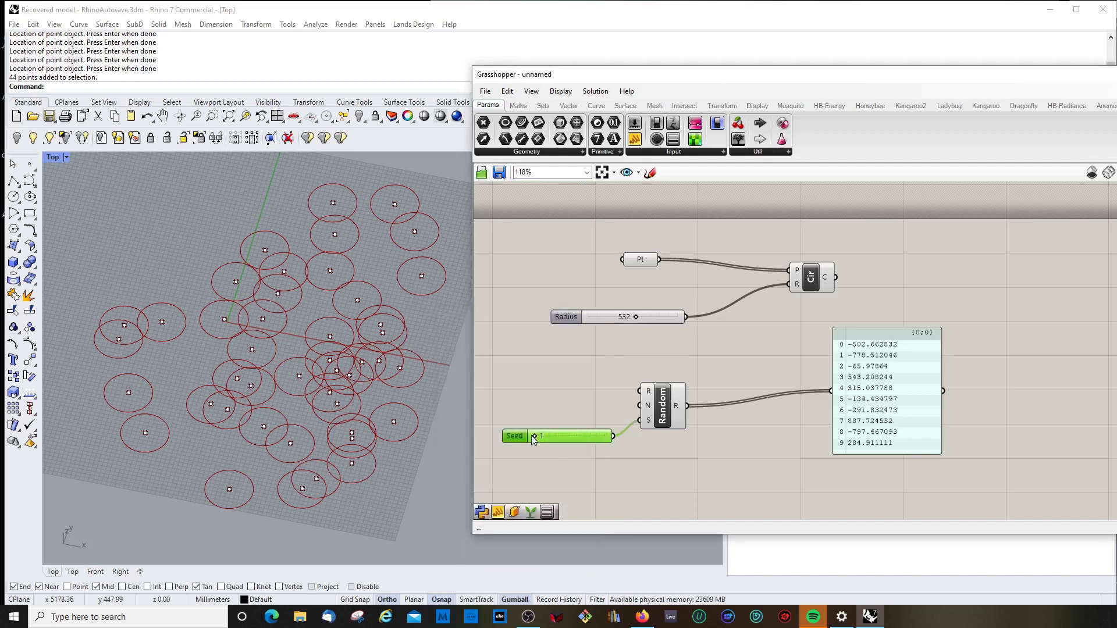
pyautogui.moveTo(534, 436); pyautogui.dragTo(581, 430)
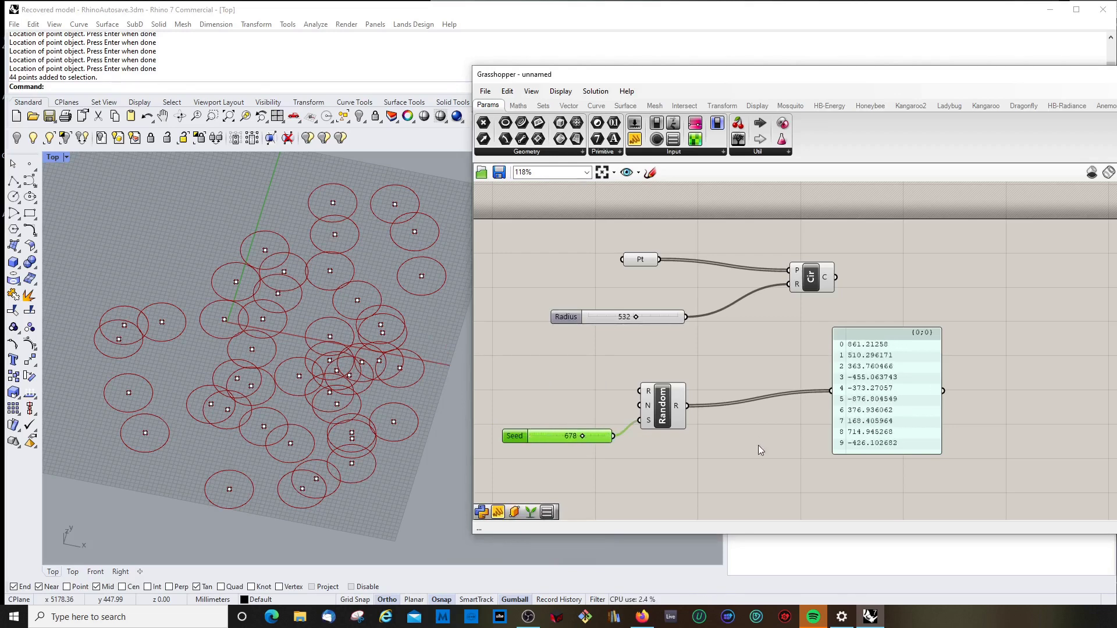
# Insert an Integer parameter between the Random output and the Panel, replacing the direct wire, and line up the components
pyautogui.moveTo(665, 418); pyautogui.dragTo(658, 406)
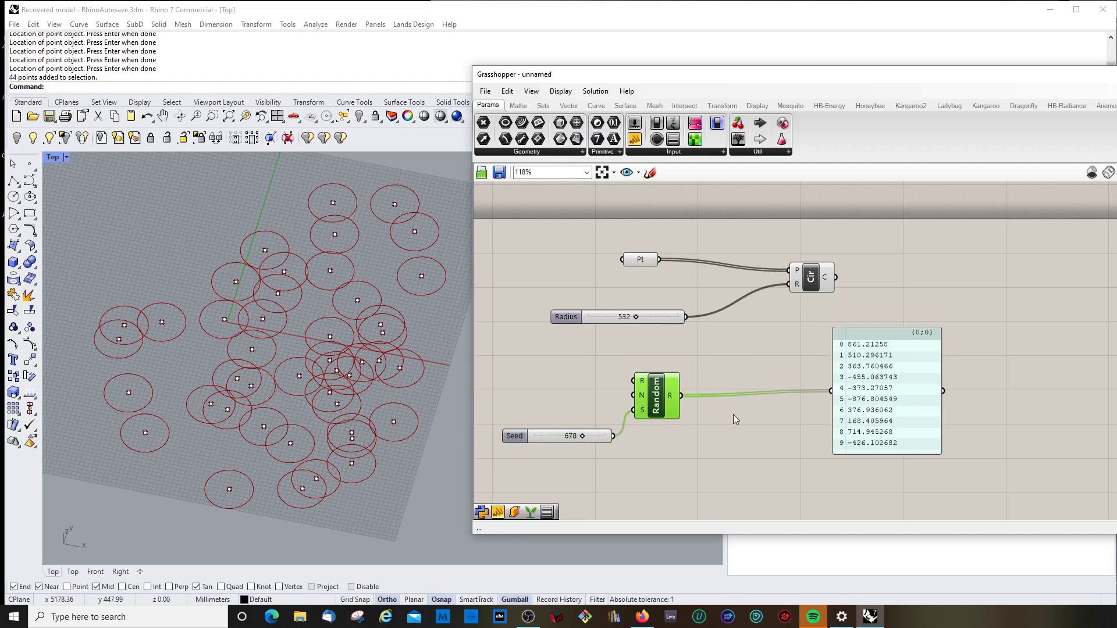
pyautogui.moveTo(597, 142); pyautogui.dragTo(737, 456)
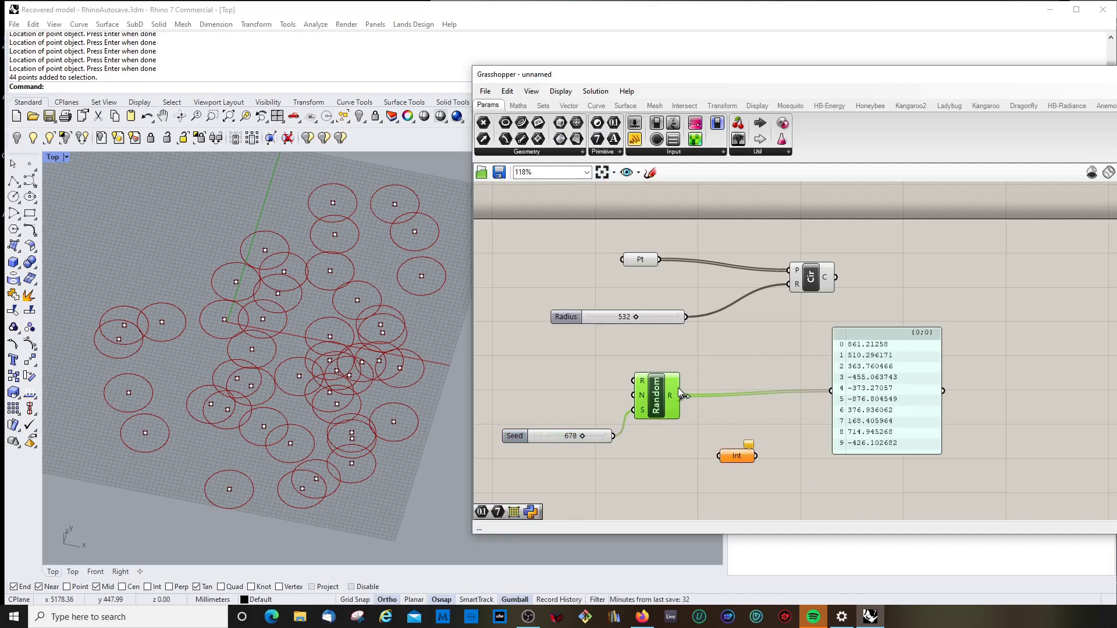
pyautogui.moveTo(681, 394); pyautogui.dragTo(833, 391)
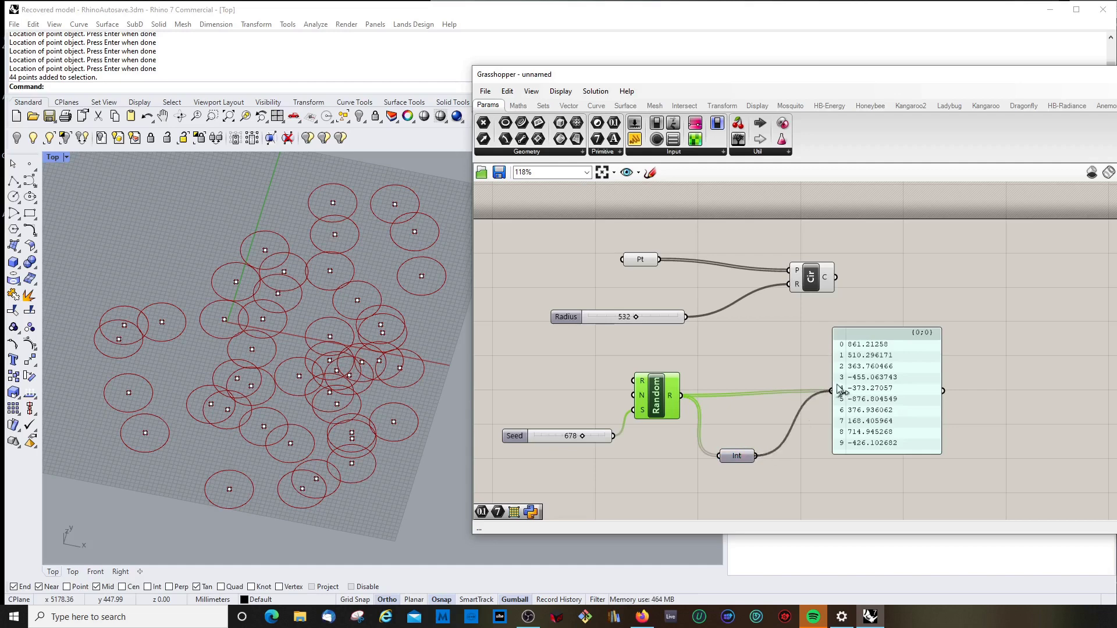
pyautogui.moveTo(742, 456); pyautogui.dragTo(762, 392)
pyautogui.moveTo(883, 343); pyautogui.dragTo(895, 331)
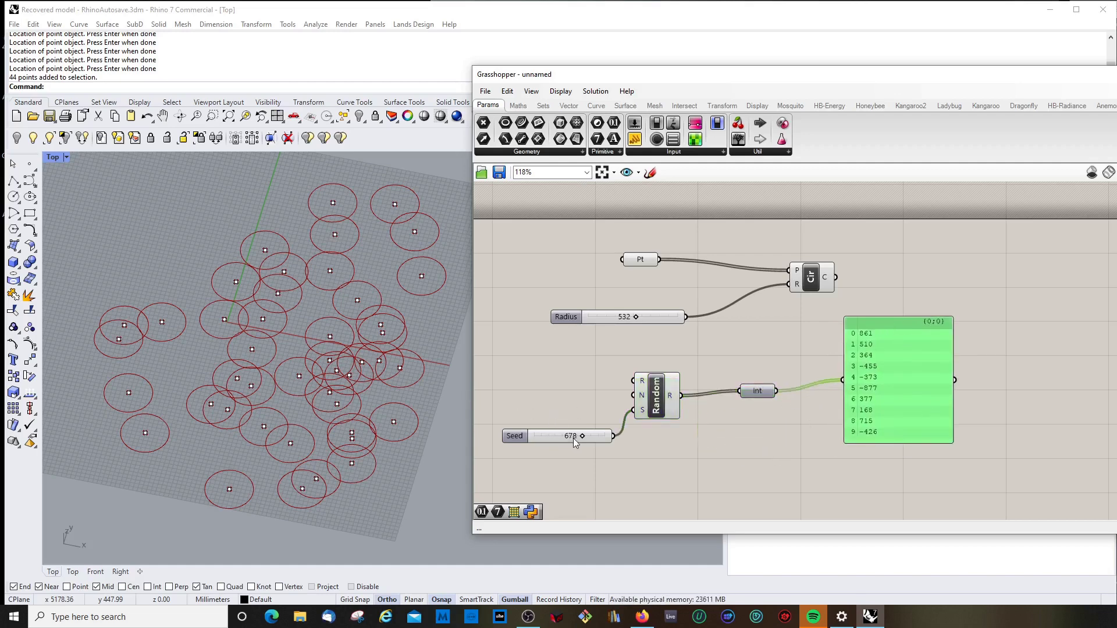
# Set the Seed slider to 604
pyautogui.moveTo(581, 437)
pyautogui.mouseDown()
pyautogui.moveTo(611, 438)
pyautogui.moveTo(577, 436)
pyautogui.mouseUp()
pyautogui.click(807, 460)
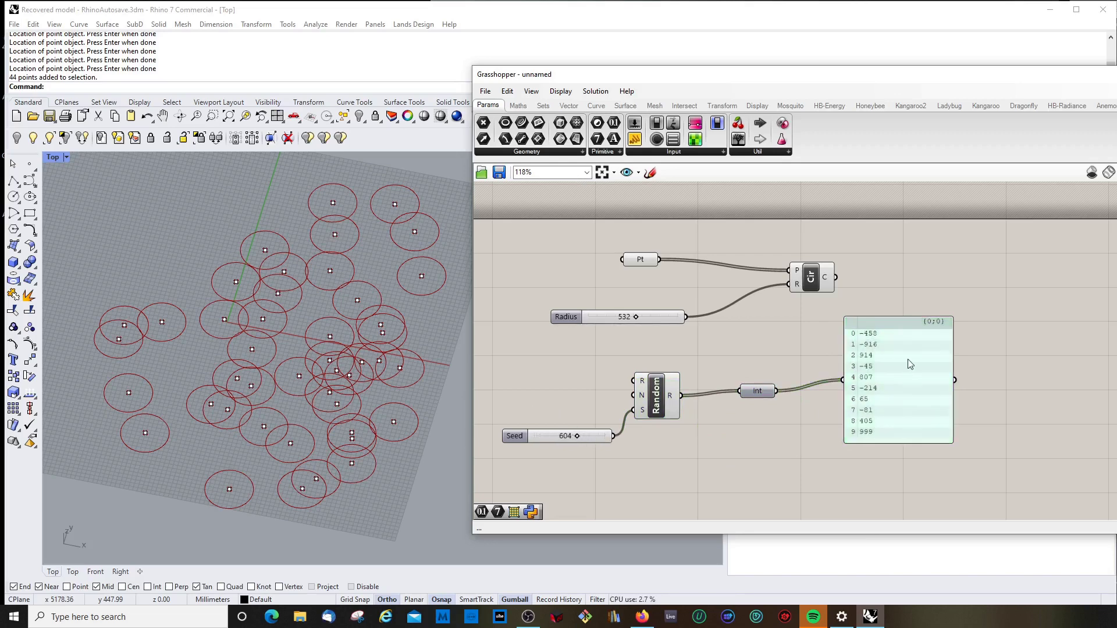
# Flatten the Random output and wire the Panel into the Circle's Radius input in place of the slider, spacing the components apart
pyautogui.moveTo(883, 344); pyautogui.dragTo(818, 366)
pyautogui.moveTo(893, 405); pyautogui.dragTo(1000, 271)
pyautogui.moveTo(833, 345); pyautogui.dragTo(880, 298)
# Examine the varied circle radii in the Top viewport and check which points the Pt parameter holds
pyautogui.scroll(-3, 288, 377)
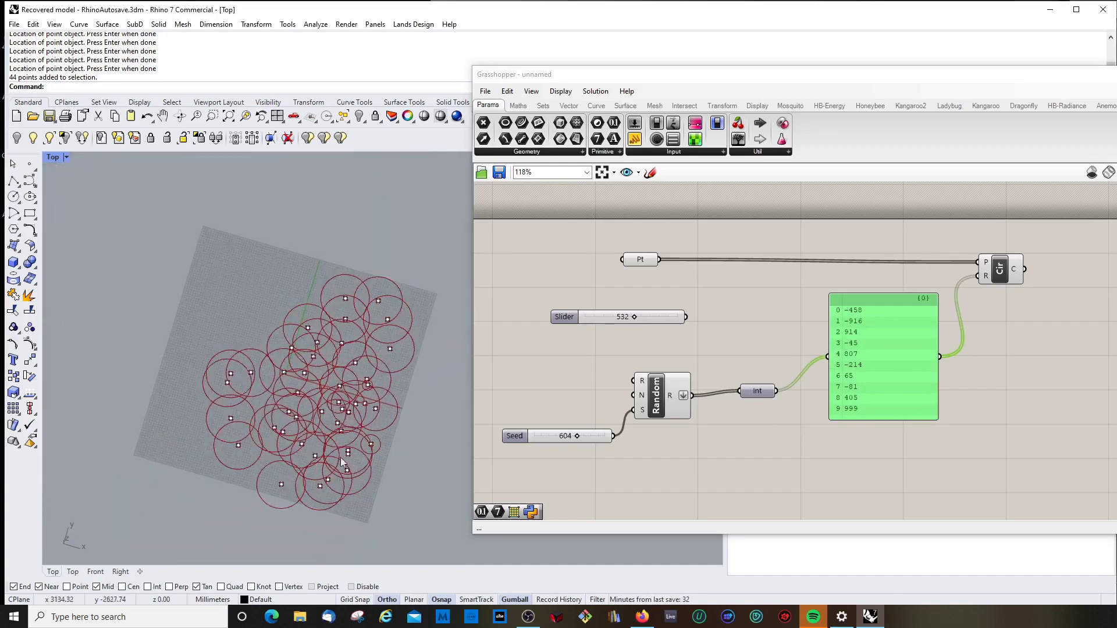
pyautogui.scroll(5, 352, 430)
pyautogui.scroll(-2, 348, 403)
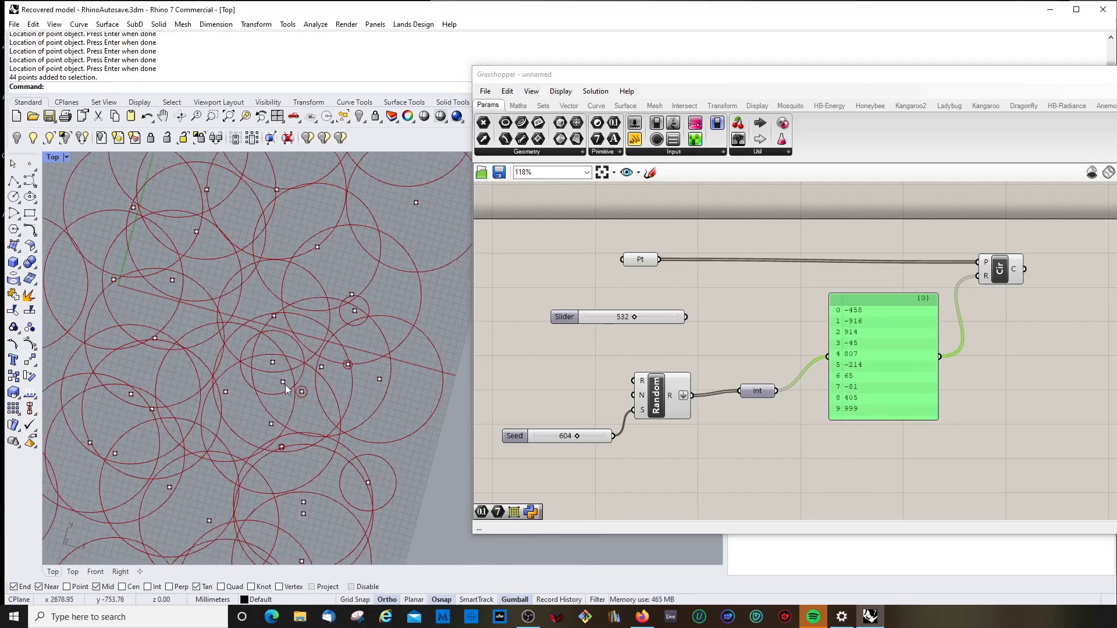
pyautogui.scroll(4, 285, 343)
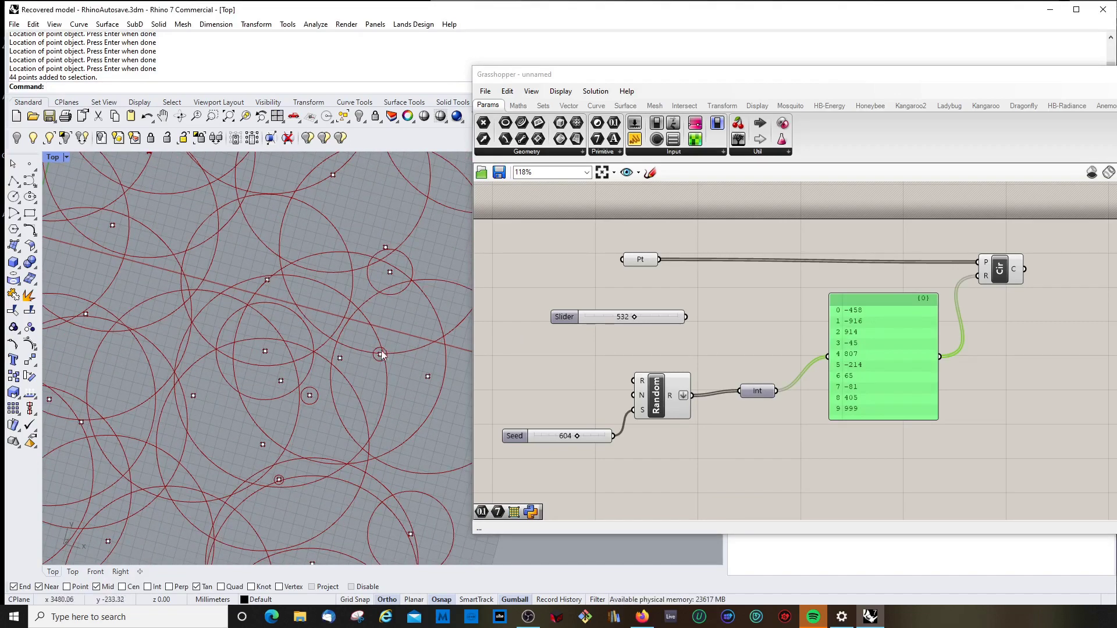
pyautogui.scroll(-3, 326, 349)
pyautogui.keyDown('ctrl'); pyautogui.keyDown('shift'); pyautogui.moveTo(286, 418); pyautogui.dragTo(231, 451, button='right'); pyautogui.keyUp('shift'); pyautogui.keyUp('ctrl')
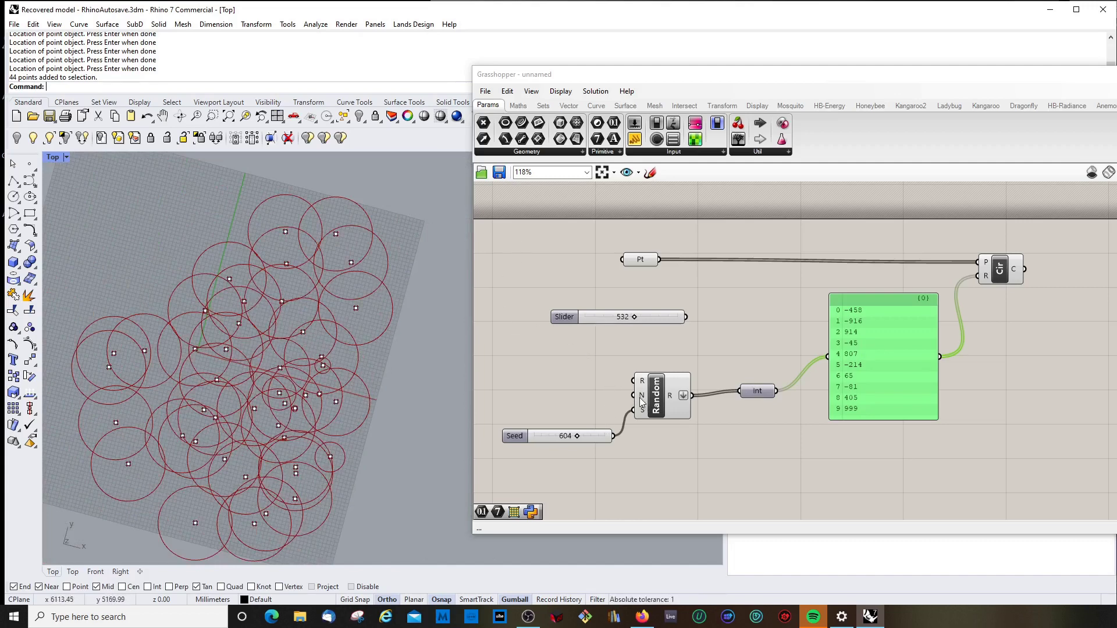
pyautogui.moveTo(650, 261); pyautogui.dragTo(617, 256)
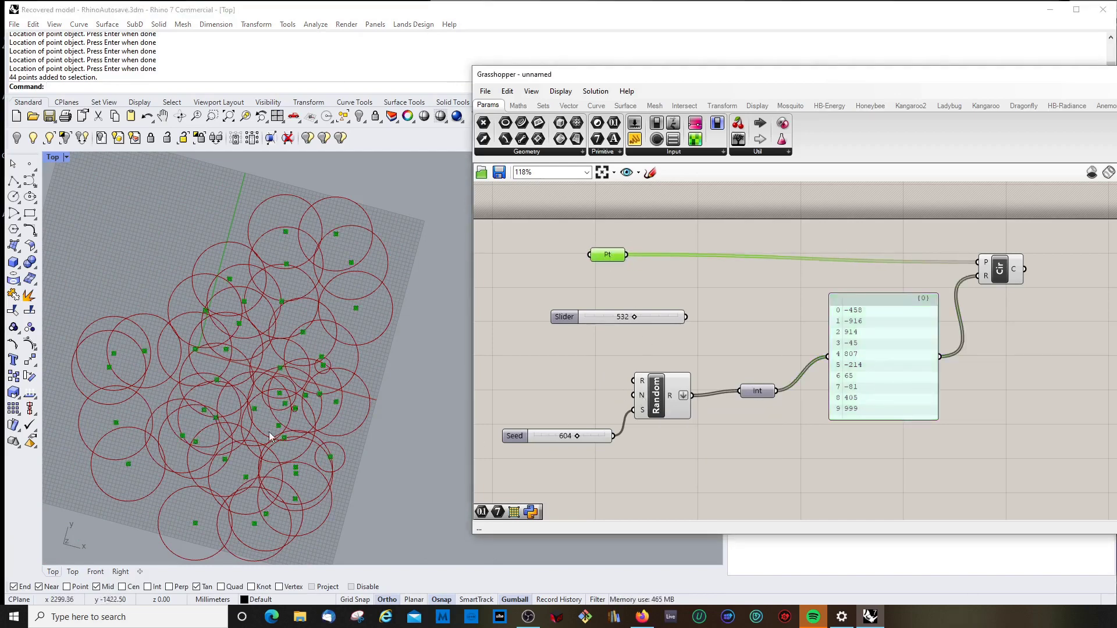
pyautogui.click(769, 476)
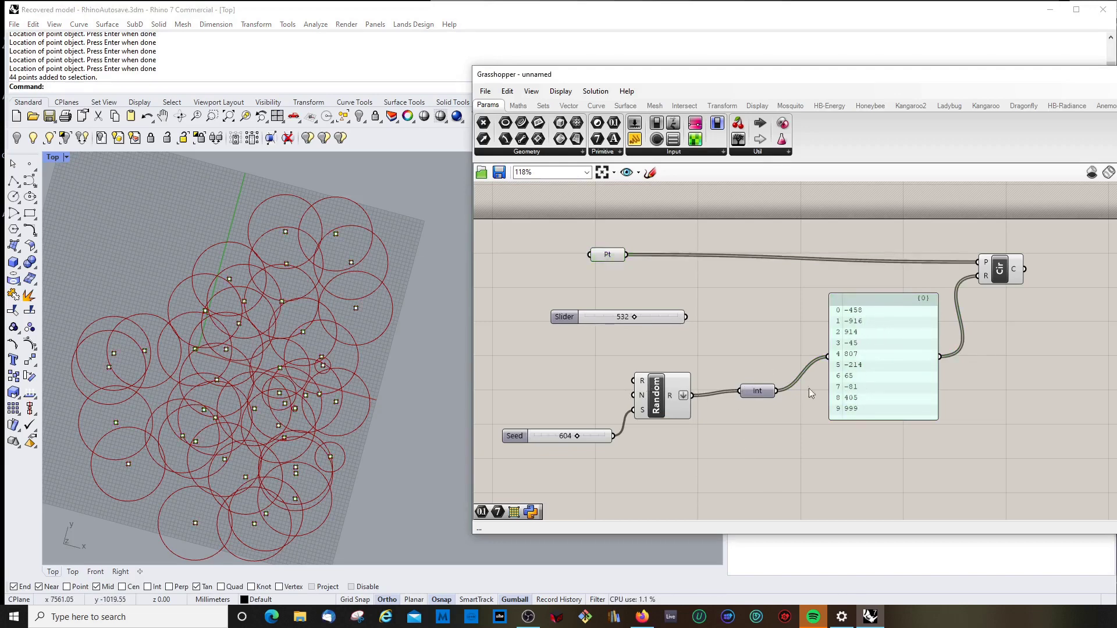
# Set the Random component's Range domain to 0 to 1000 and move the component closer to the Integer parameter
pyautogui.rightClick(642, 382)
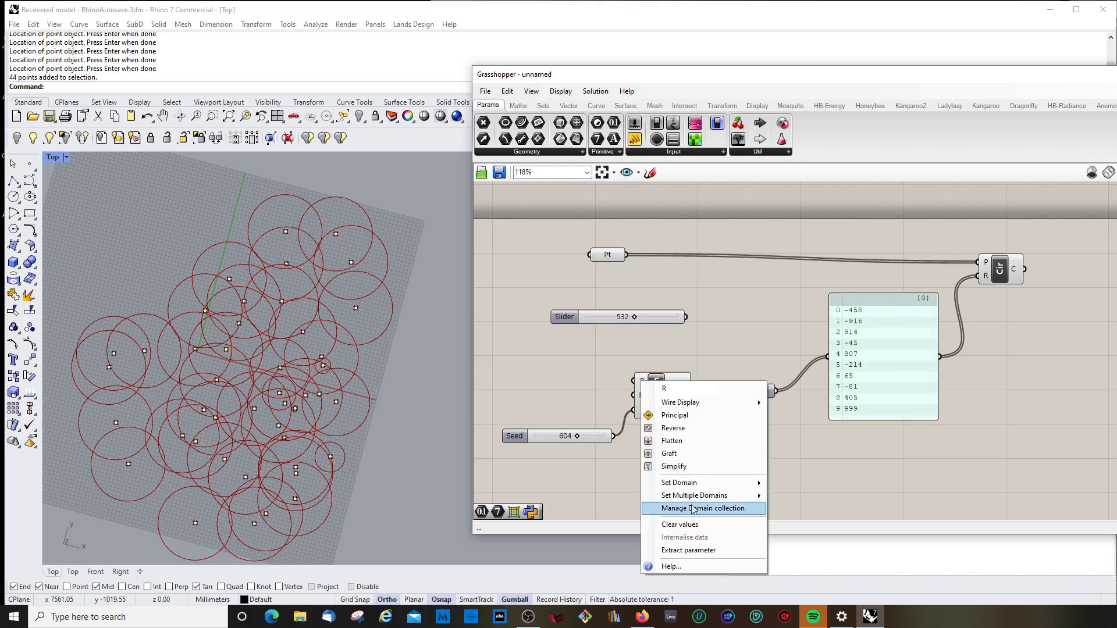
pyautogui.moveTo(707, 484)
pyautogui.click(814, 484)
pyautogui.moveTo(815, 484); pyautogui.dragTo(788, 484)
pyautogui.write('0-')
pyautogui.press('BackSpace')
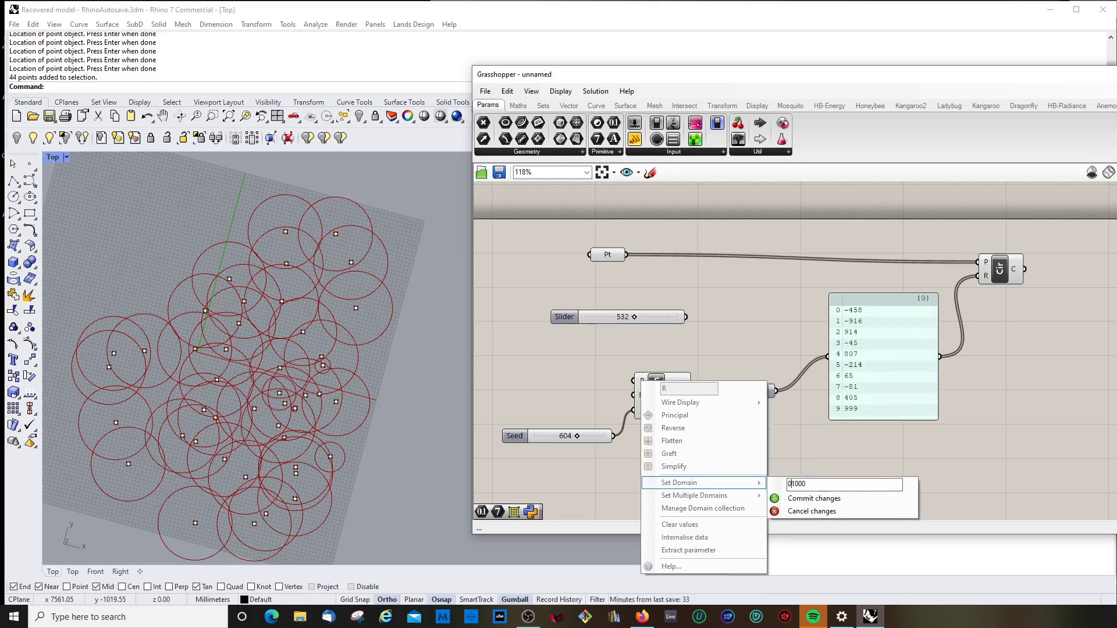
pyautogui.write('to')
pyautogui.click(811, 498)
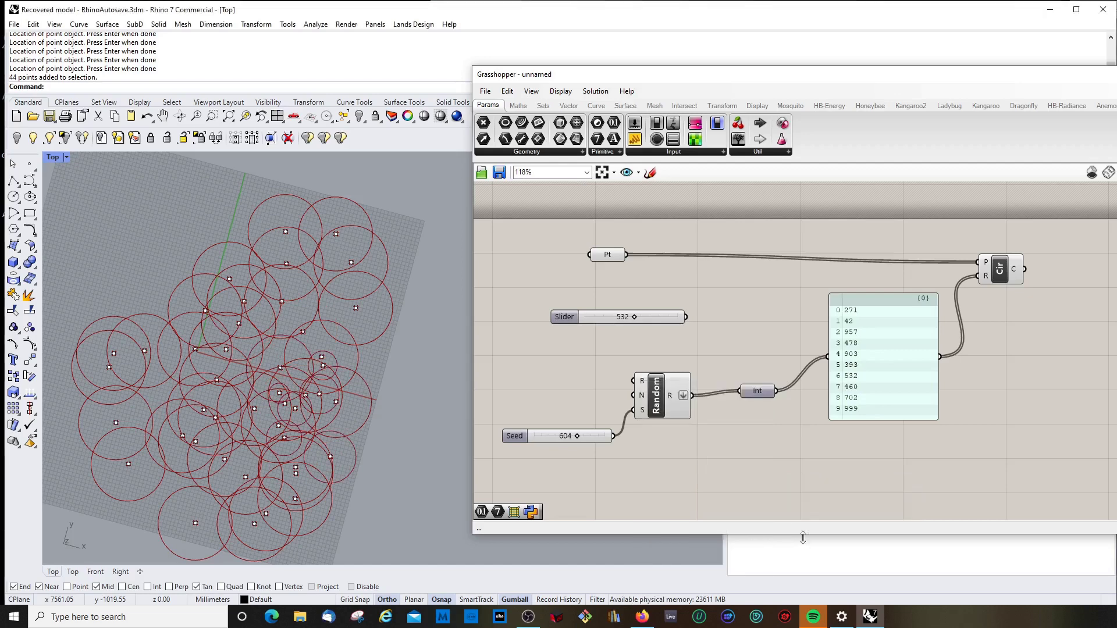
pyautogui.moveTo(669, 405); pyautogui.dragTo(689, 405)
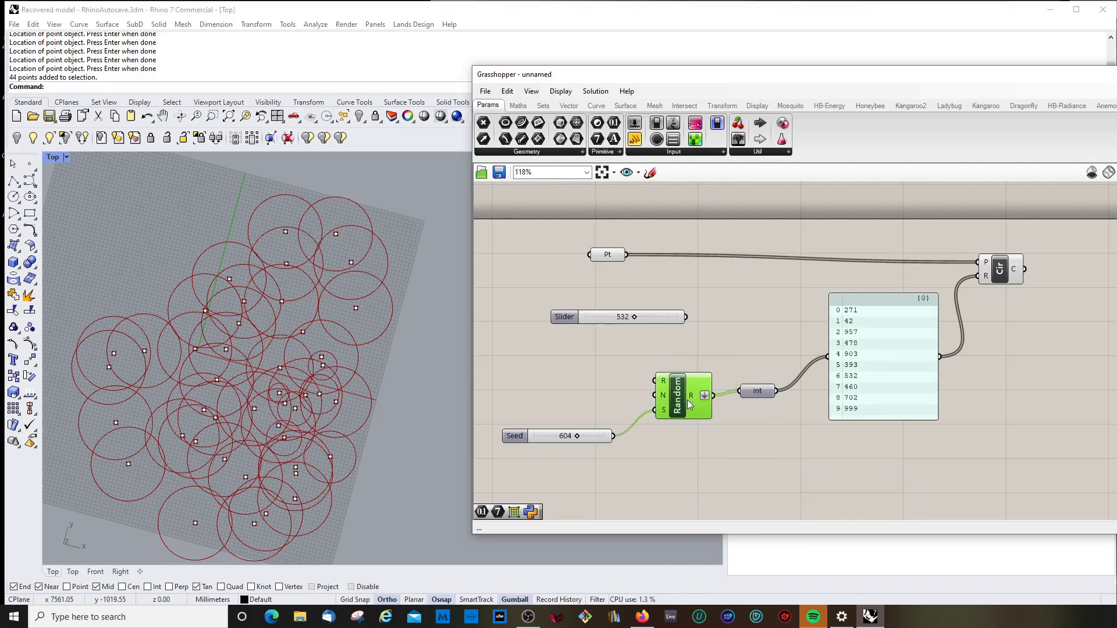
# Duplicate the Seed slider, connect the copy to the Random component's Number input and set it to 86
pyautogui.click(549, 437)
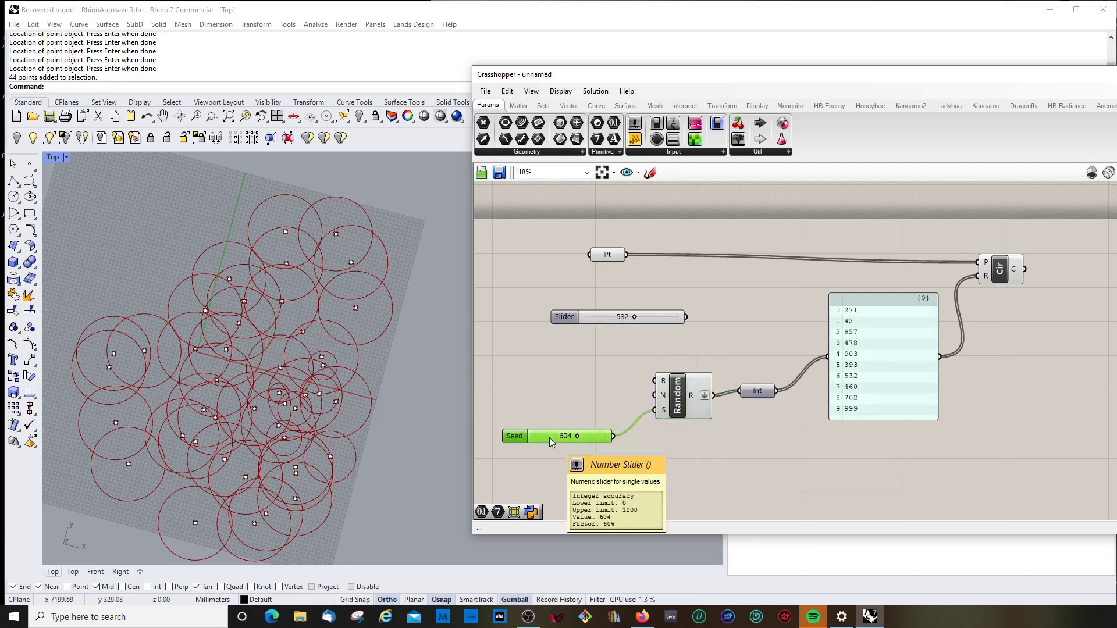
pyautogui.hotkey('ctrl', 'c')
pyautogui.hotkey('ctrl', 'v')
pyautogui.moveTo(550, 437); pyautogui.dragTo(655, 395)
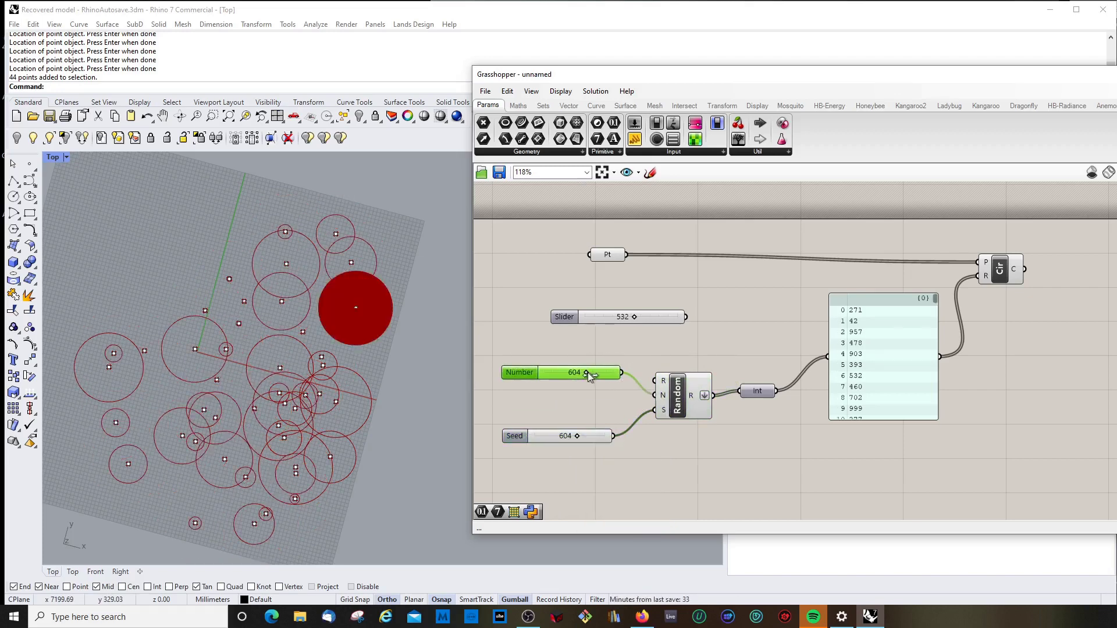
pyautogui.moveTo(585, 371); pyautogui.dragTo(551, 371)
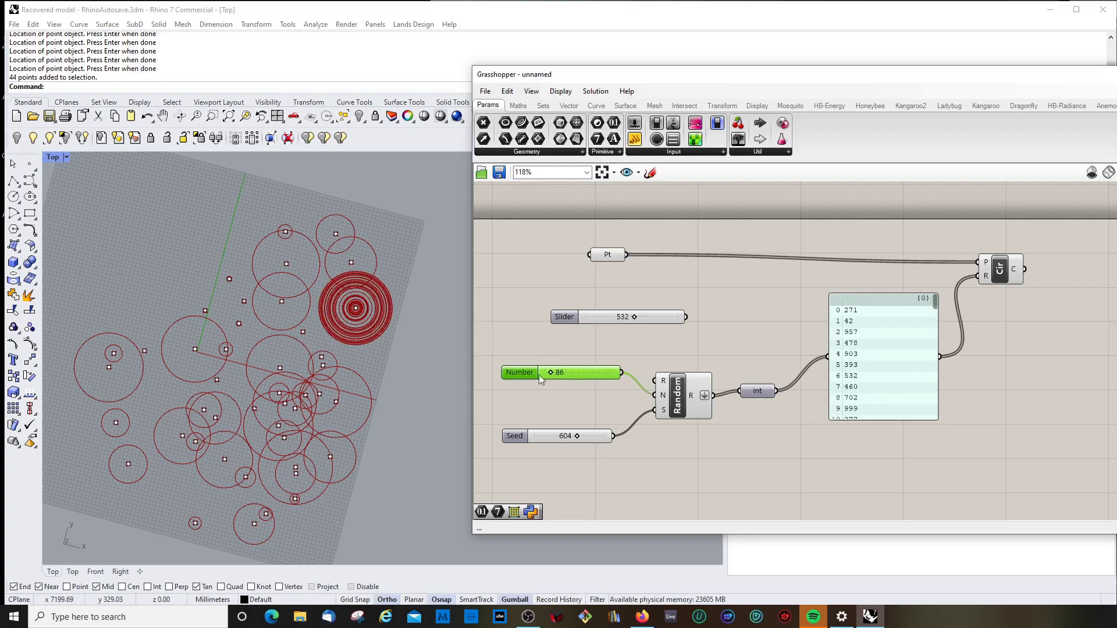
# Inspect the concentric circles around the last point and enlarge the Panel to read the end of its list
pyautogui.moveTo(369, 285); pyautogui.dragTo(357, 292, button='right')
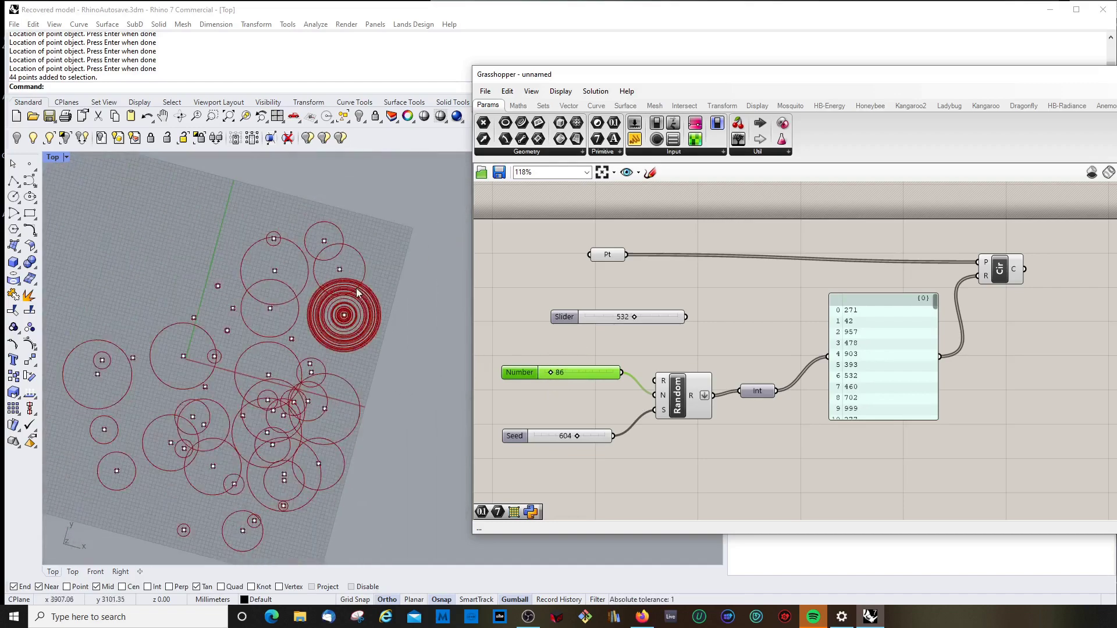
pyautogui.scroll(2, 357, 293)
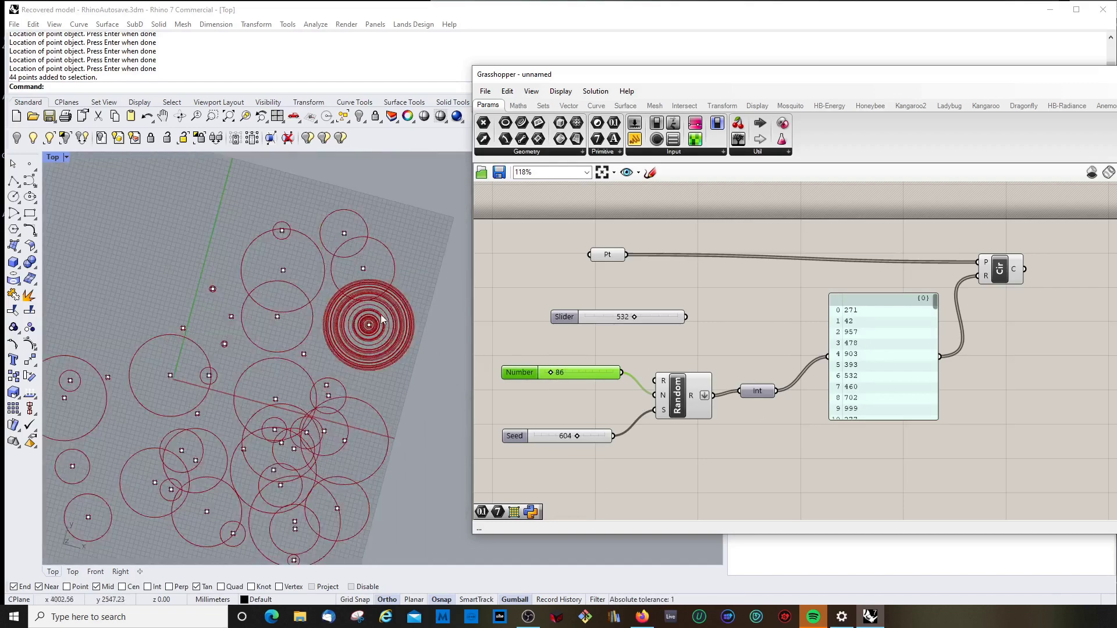
pyautogui.scroll(-4, 382, 318)
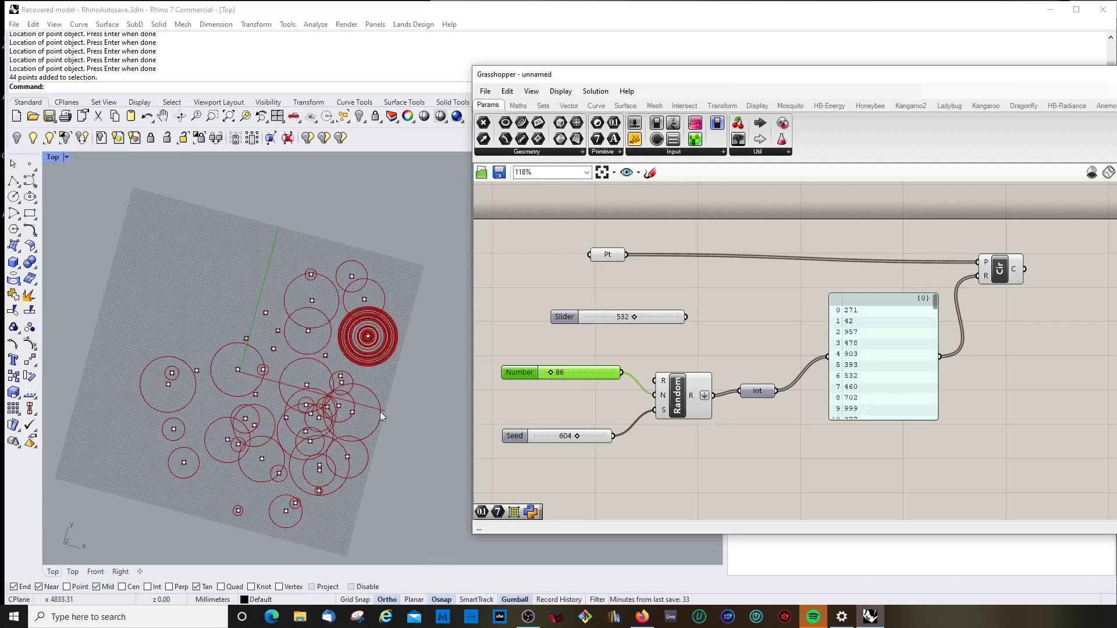
pyautogui.scroll(3, 307, 369)
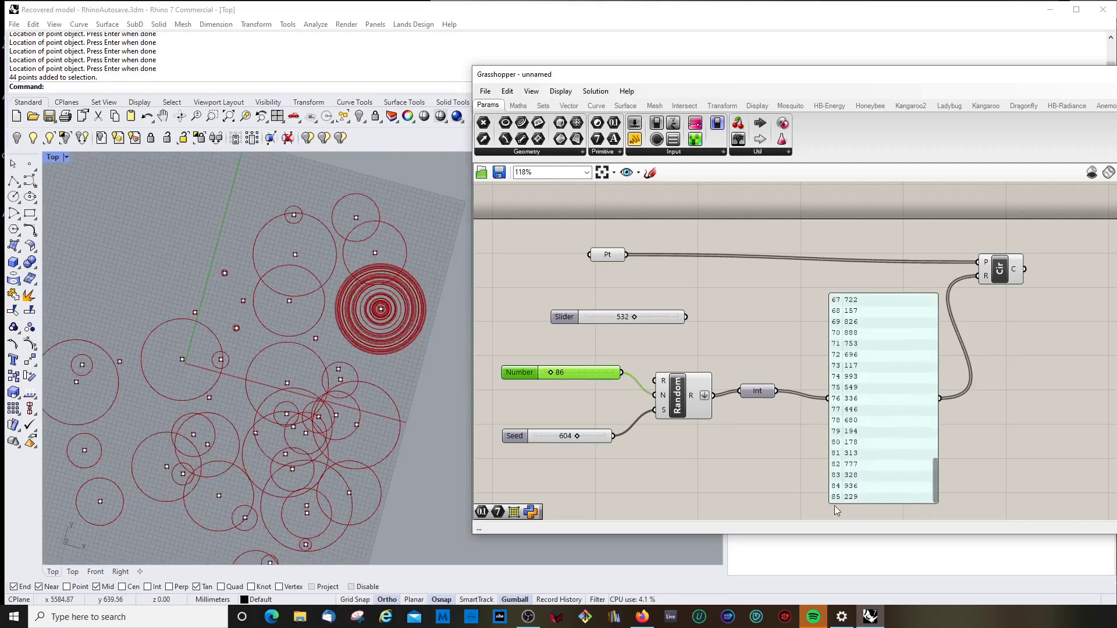
pyautogui.moveTo(938, 472); pyautogui.dragTo(937, 498)
pyautogui.click(716, 295)
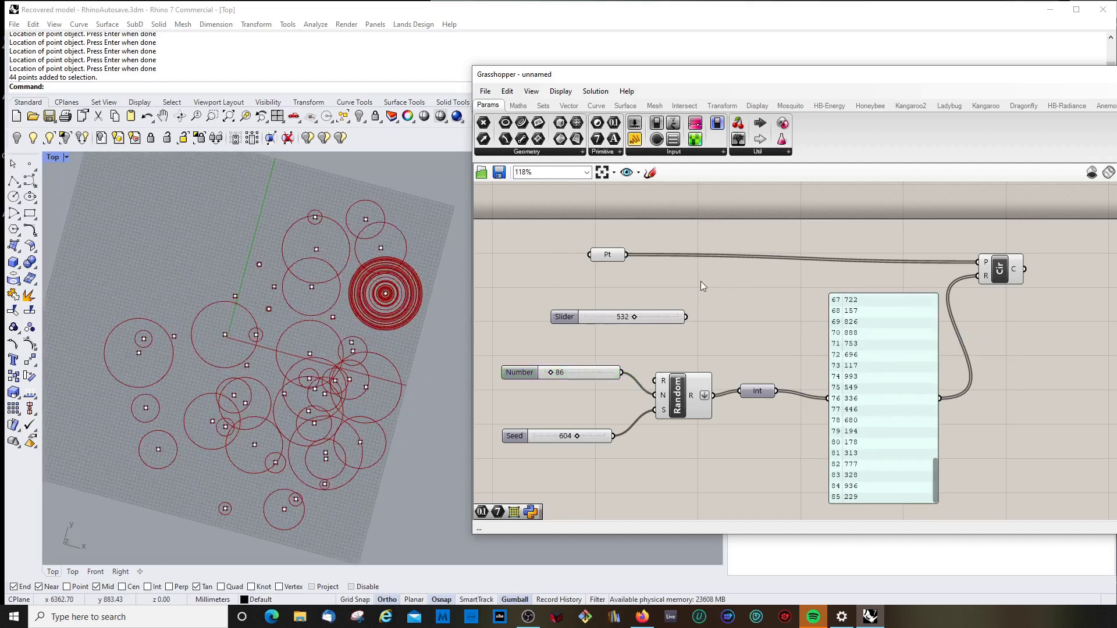
# Check how many points the Pt parameter holds and set the Number slider to 44
pyautogui.moveTo(608, 256); pyautogui.dragTo(589, 258)
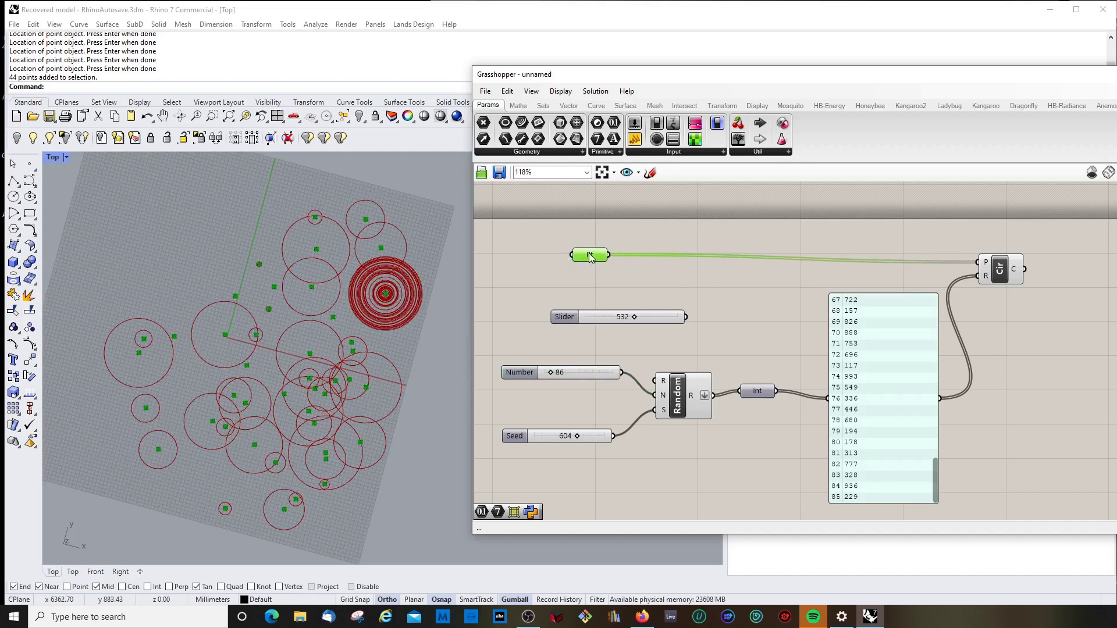
pyautogui.moveTo(589, 258)
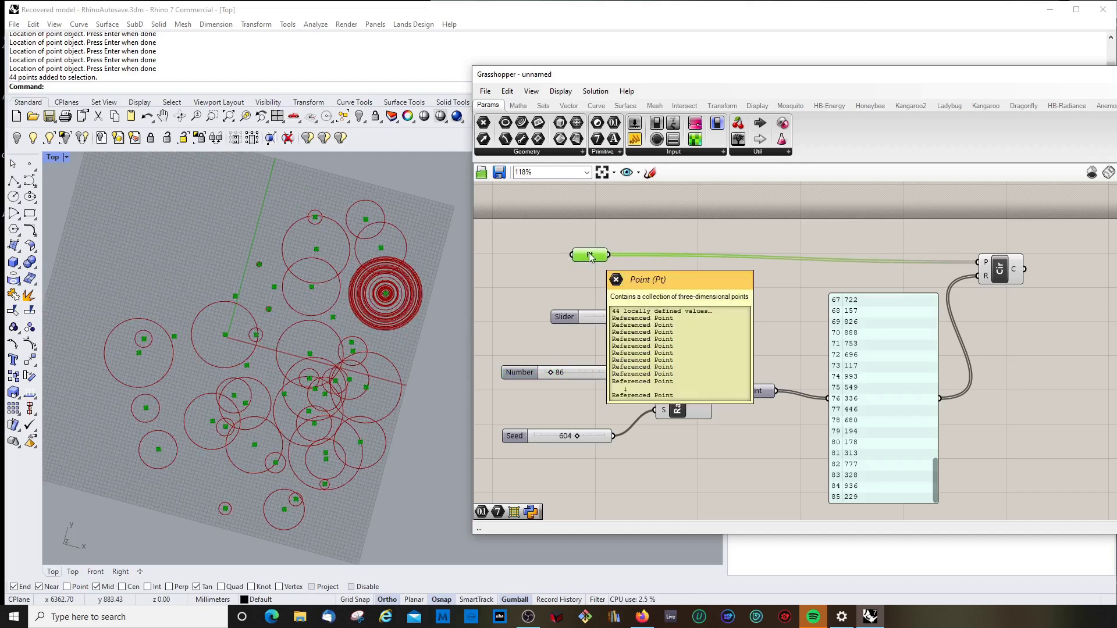
pyautogui.doubleClick(552, 373)
pyautogui.write('44')
pyautogui.press('Return')
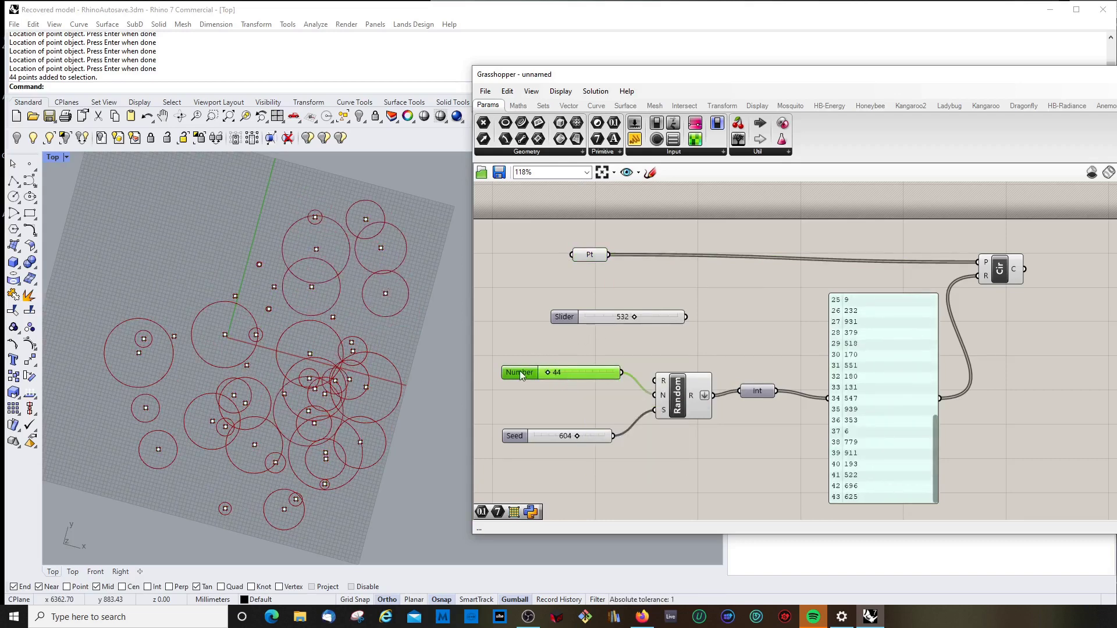
pyautogui.moveTo(519, 373); pyautogui.dragTo(535, 367)
pyautogui.click(762, 309)
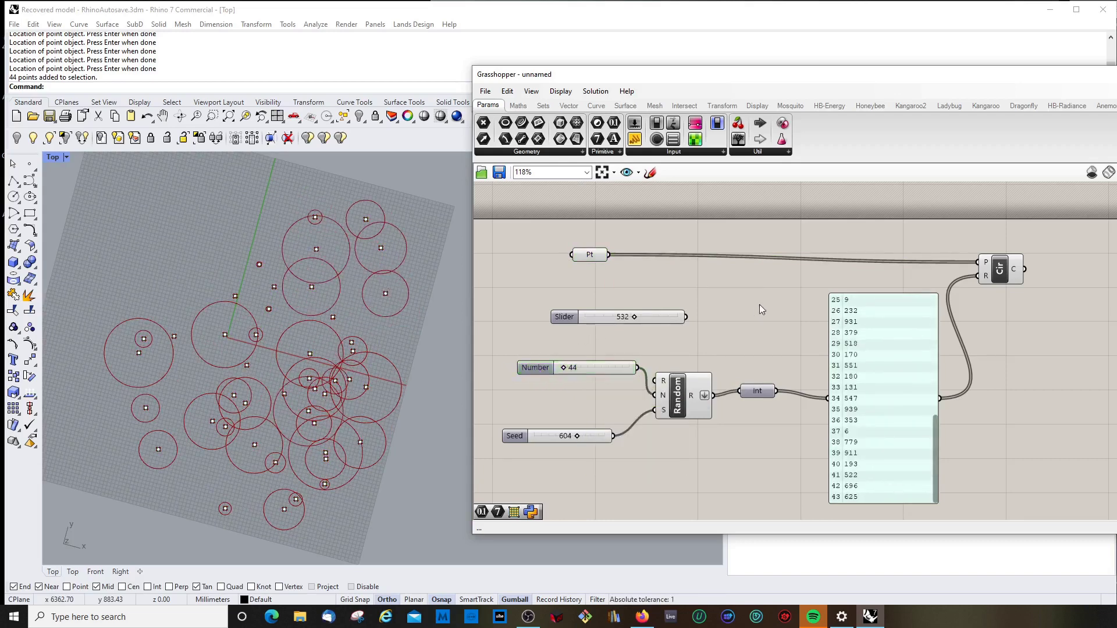
# Add a List Length component fed by the Pt parameter and connect its output to the Random component's Number input
pyautogui.doubleClick(647, 274)
pyautogui.write('list')
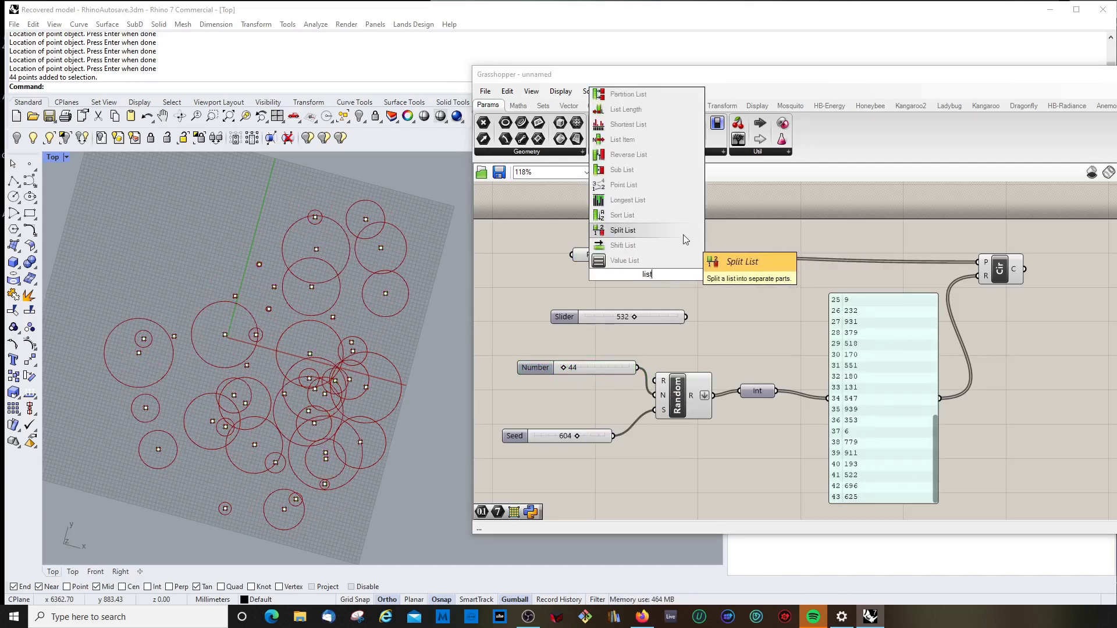
pyautogui.click(634, 110)
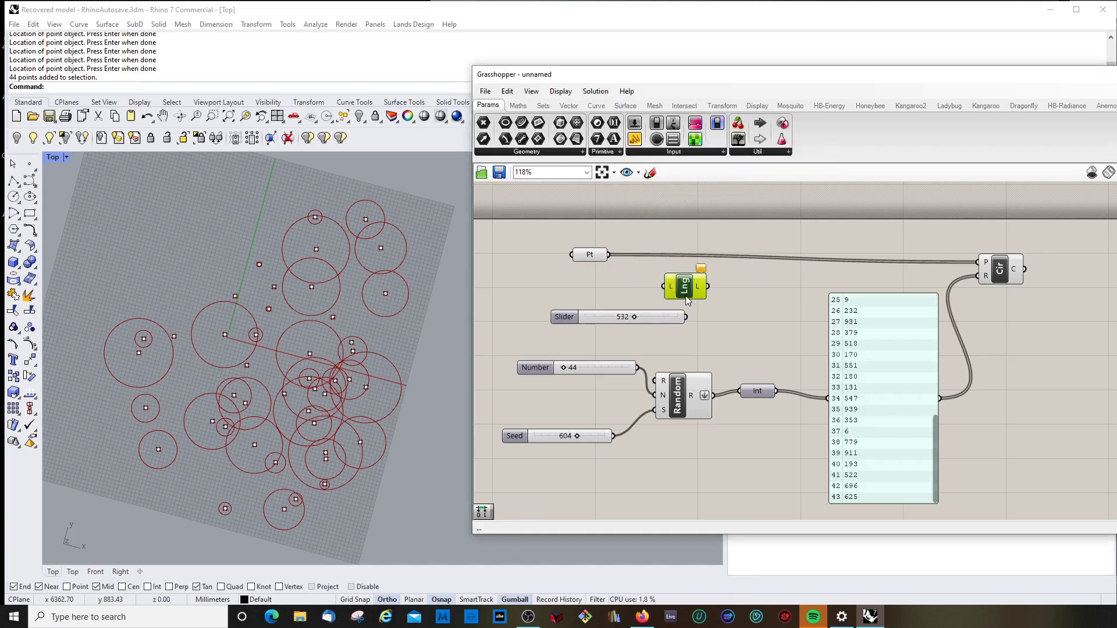
pyautogui.moveTo(638, 265); pyautogui.dragTo(675, 274)
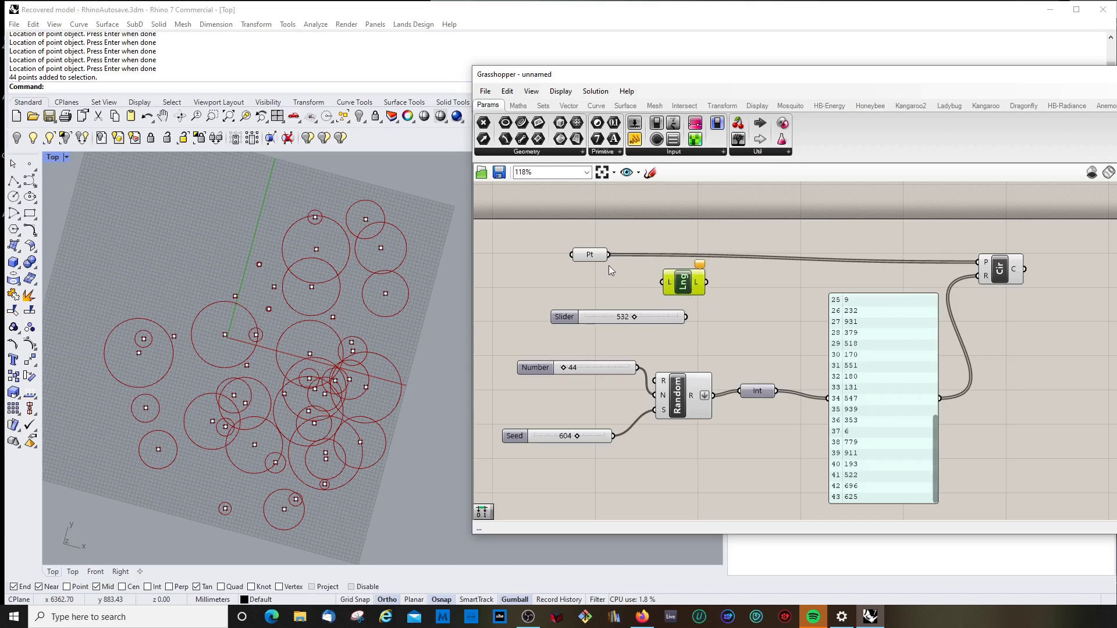
pyautogui.moveTo(608, 255); pyautogui.dragTo(664, 282)
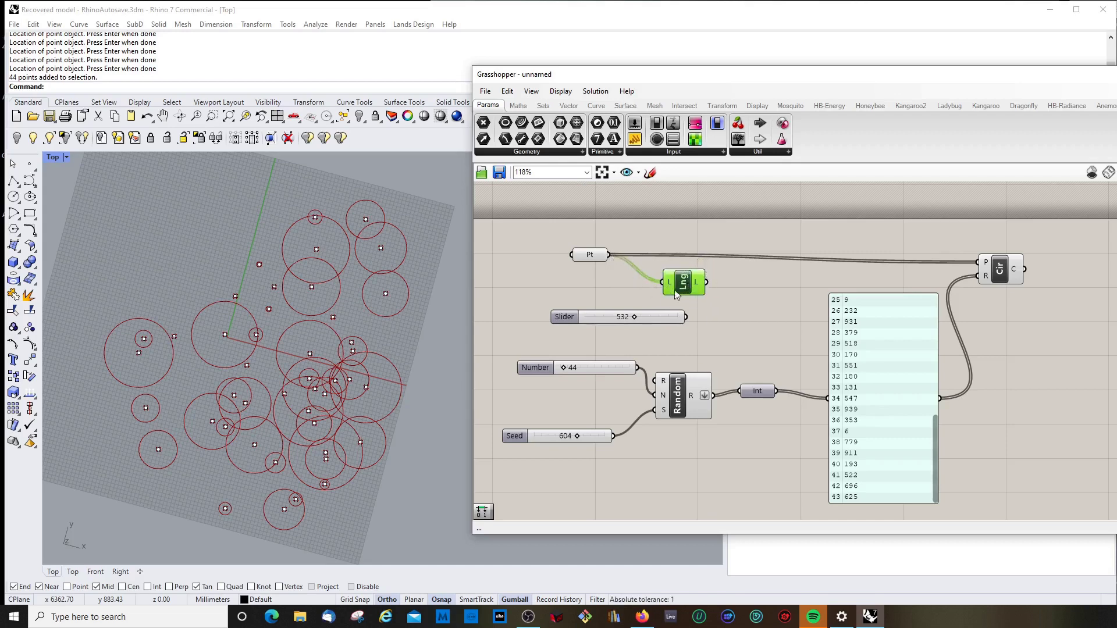
pyautogui.moveTo(699, 284)
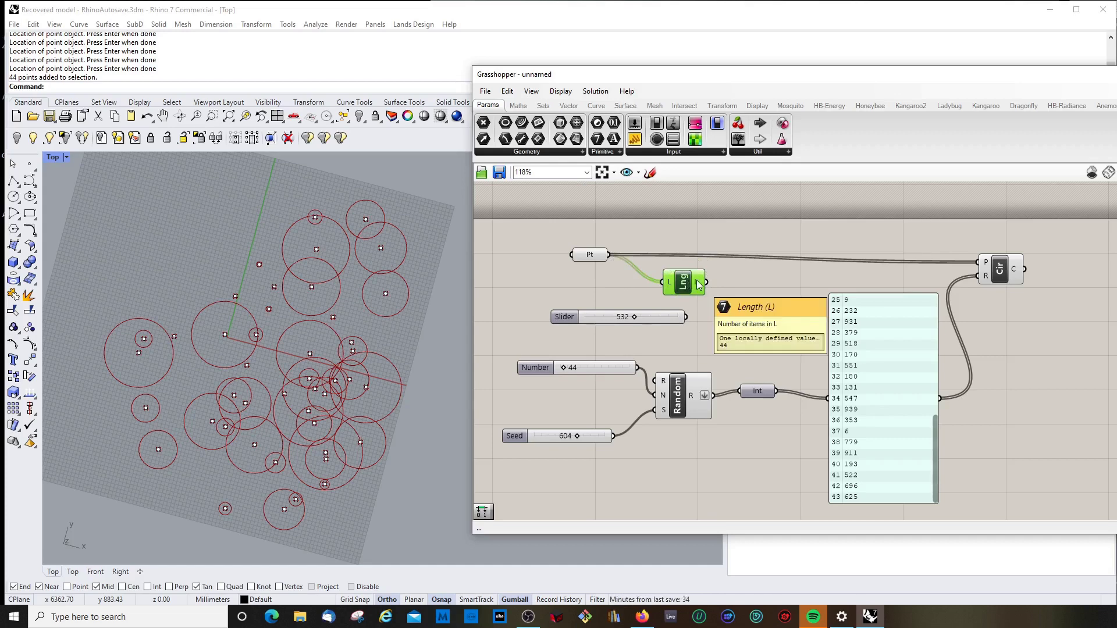
pyautogui.moveTo(704, 283); pyautogui.dragTo(657, 396)
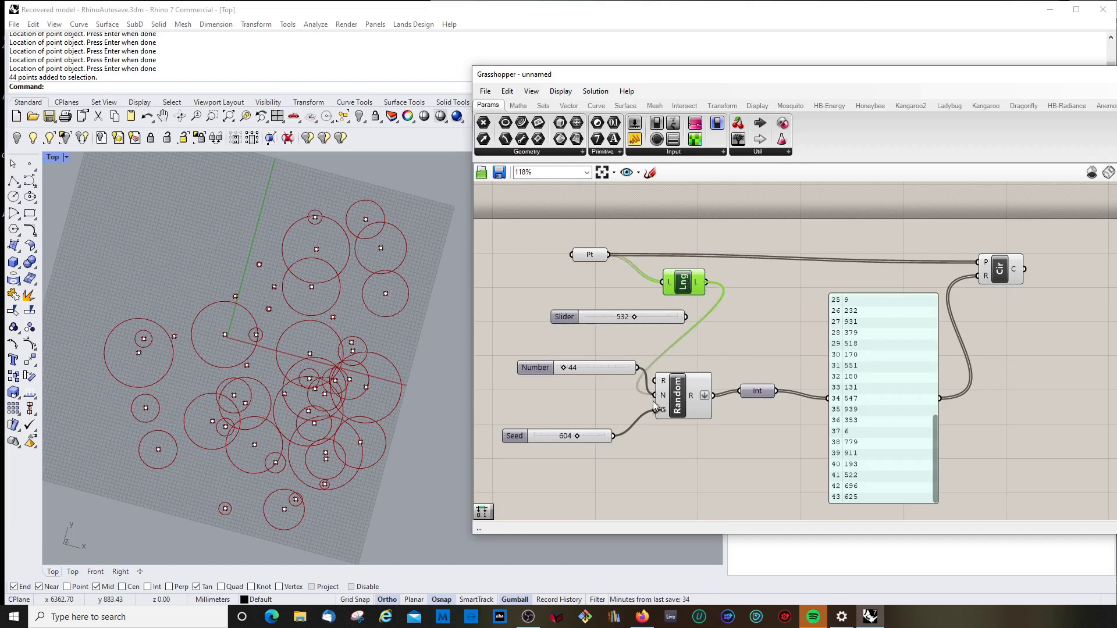
# Delete the Number slider and the disconnected 532 slider, and move List Length between Pt and Random
pyautogui.click(609, 370)
pyautogui.press('Delete')
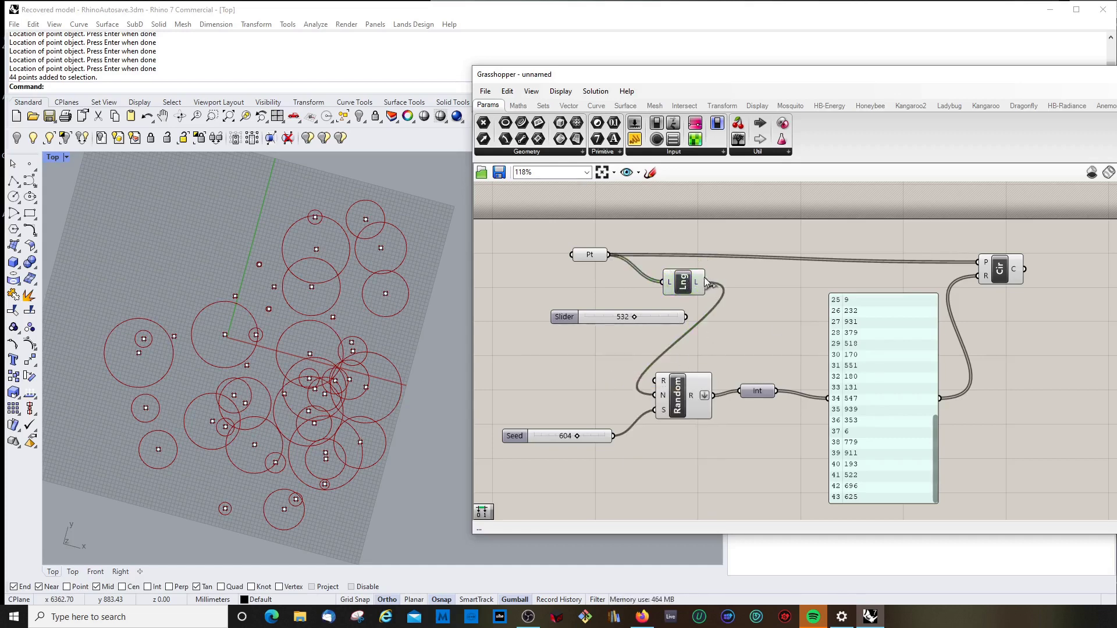
pyautogui.click(656, 318)
pyautogui.press('Delete')
pyautogui.moveTo(684, 290); pyautogui.dragTo(579, 347)
pyautogui.click(620, 317)
# Place four additional points in Rhino's Top viewport, in the empty area above and left of the circles
pyautogui.scroll(-3, 280, 354)
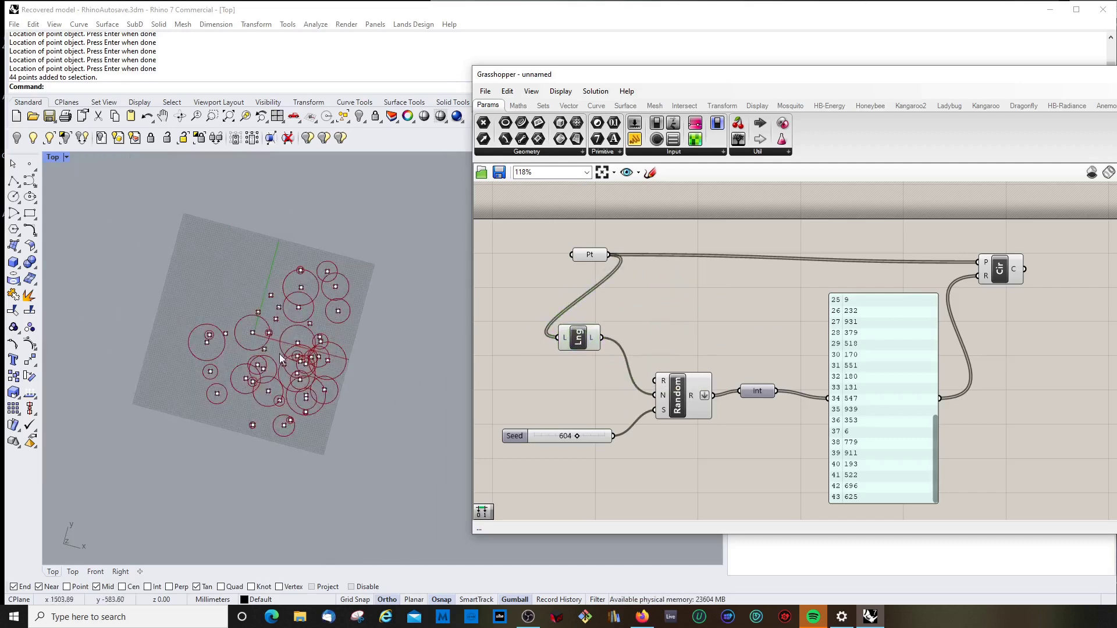
pyautogui.scroll(5, 215, 315)
pyautogui.click(30, 164)
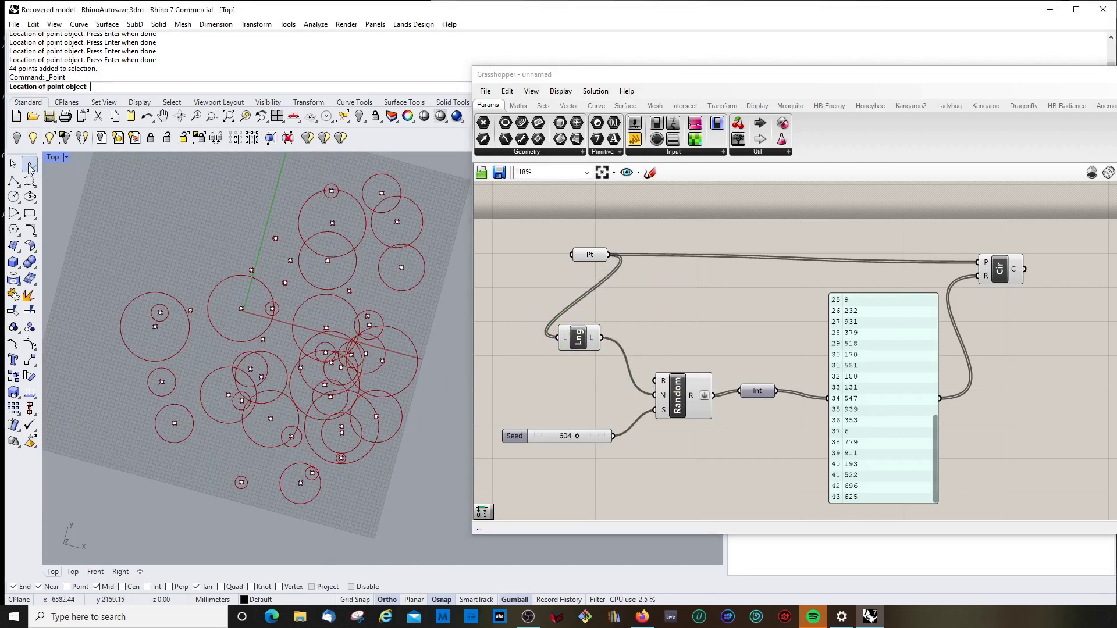
pyautogui.click(219, 235)
pyautogui.press('Return')
pyautogui.click(196, 261)
pyautogui.press('Return')
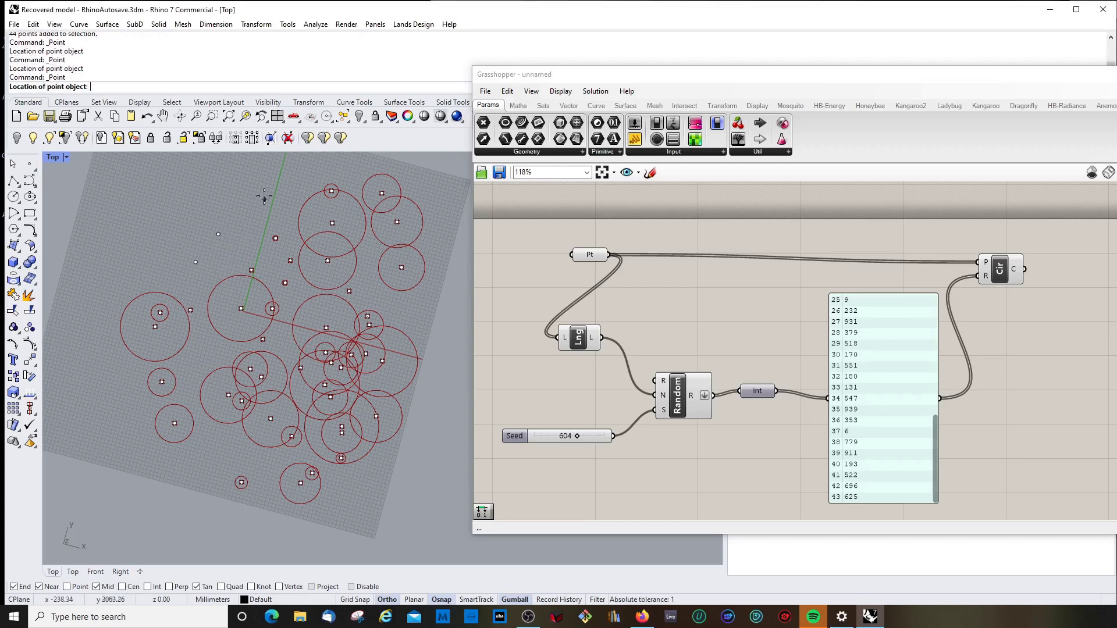
pyautogui.click(266, 190)
# Select all the points in the Top viewport and reassign them to the Pt parameter with Set Multiple Points
pyautogui.scroll(-3, 204, 285)
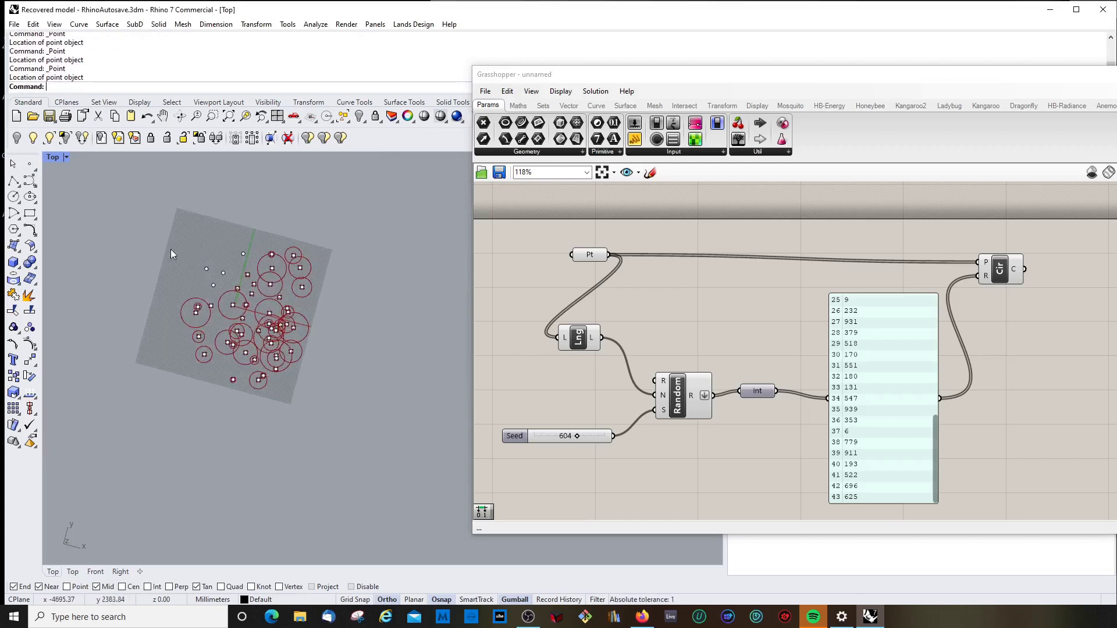
pyautogui.moveTo(150, 204); pyautogui.dragTo(350, 436)
pyautogui.rightClick(585, 257)
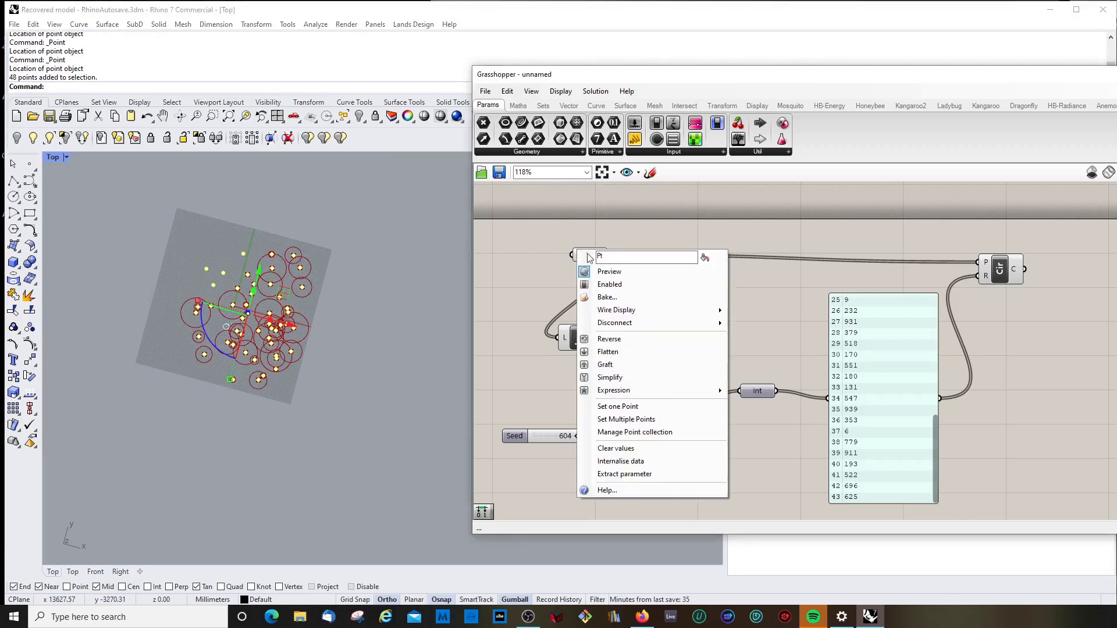
pyautogui.click(634, 416)
pyautogui.scroll(4, 236, 280)
pyautogui.scroll(-3, 235, 280)
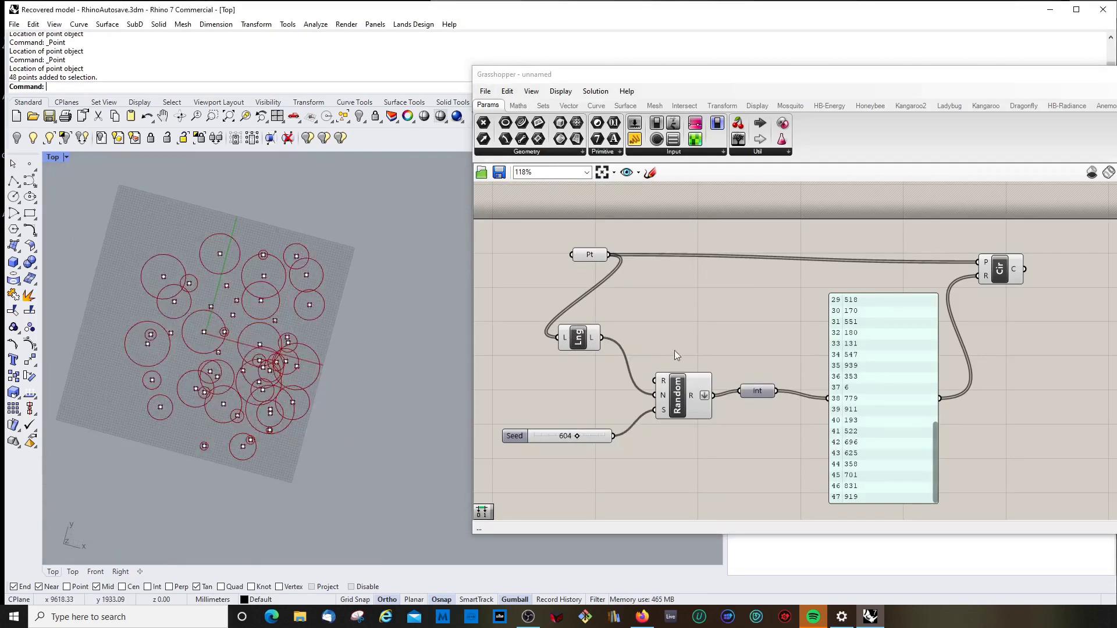
# Move List Length level with Random and shift the radius panel closer to the Int parameter
pyautogui.moveTo(586, 340); pyautogui.dragTo(593, 381)
pyautogui.click(627, 344)
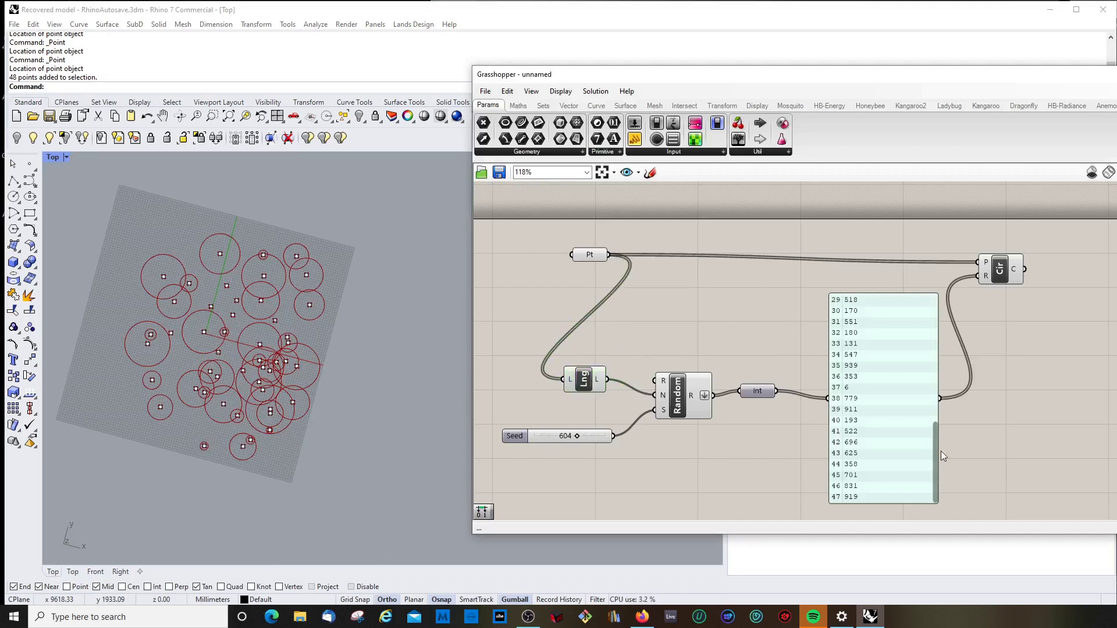
pyautogui.moveTo(933, 449)
pyautogui.mouseDown()
pyautogui.moveTo(930, 318)
pyautogui.moveTo(933, 454)
pyautogui.mouseUp()
pyautogui.keyDown('ctrl'); pyautogui.keyDown('shift'); pyautogui.moveTo(399, 376); pyautogui.dragTo(291, 326, button='right'); pyautogui.keyUp('shift'); pyautogui.keyUp('ctrl')
pyautogui.scroll(5, 271, 267)
pyautogui.scroll(-5, 272, 267)
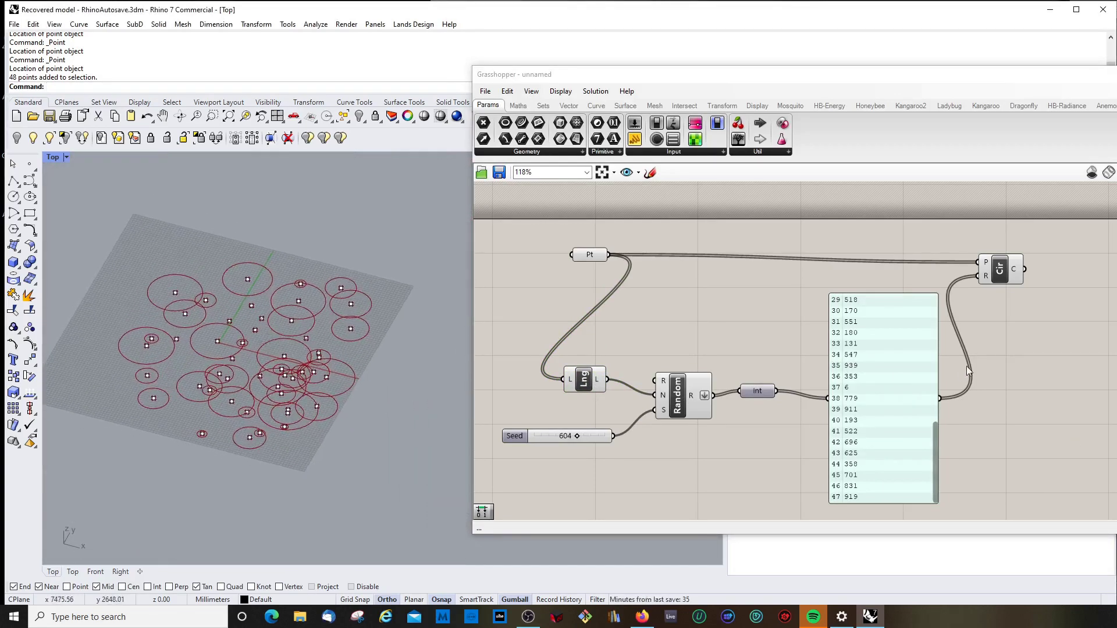
pyautogui.moveTo(902, 362); pyautogui.dragTo(858, 354)
# Add an Extrude component, feed the Circle output into its Base input and disconnect the circles from its Direction input
pyautogui.doubleClick(1013, 371)
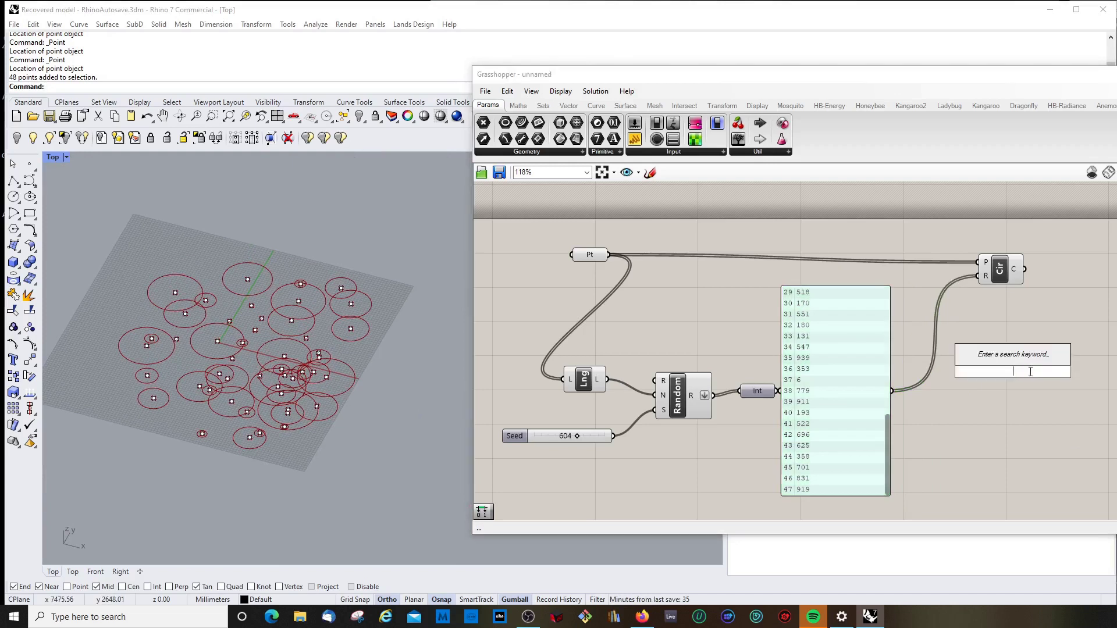
pyautogui.write('extrude')
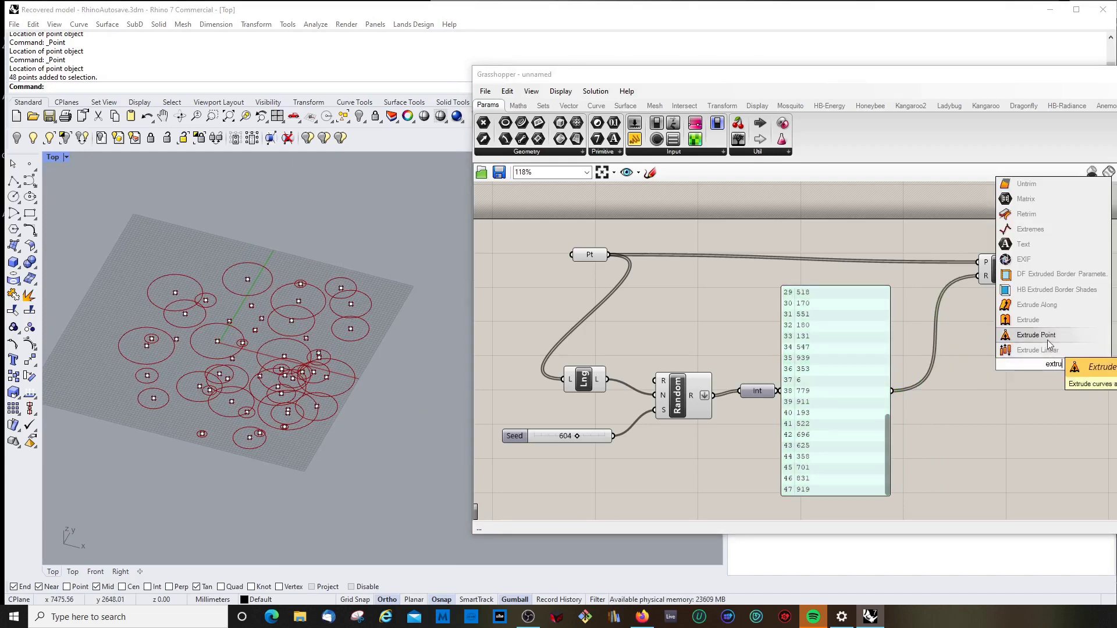
pyautogui.click(1046, 338)
pyautogui.moveTo(1050, 367); pyautogui.dragTo(1079, 350)
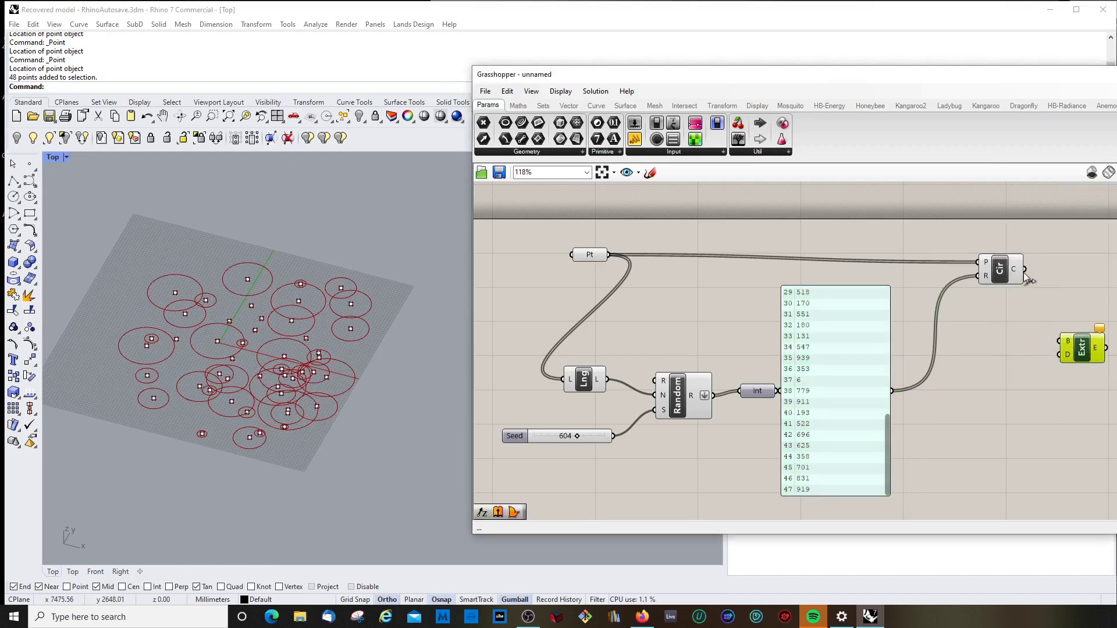
pyautogui.moveTo(1024, 273); pyautogui.dragTo(1059, 354)
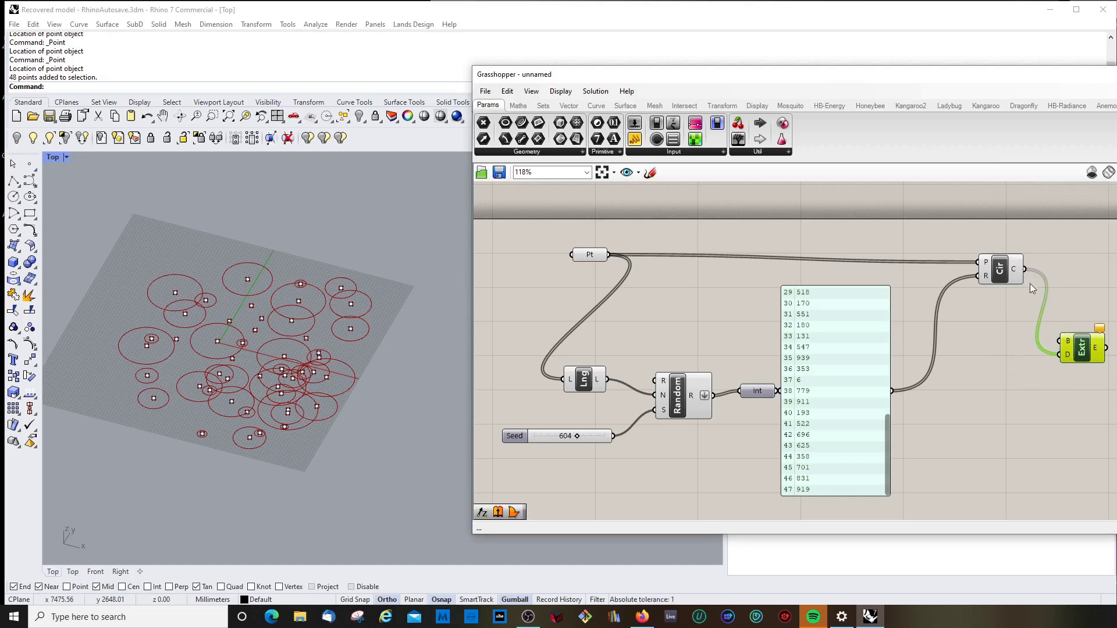
pyautogui.moveTo(1025, 270); pyautogui.dragTo(1059, 341)
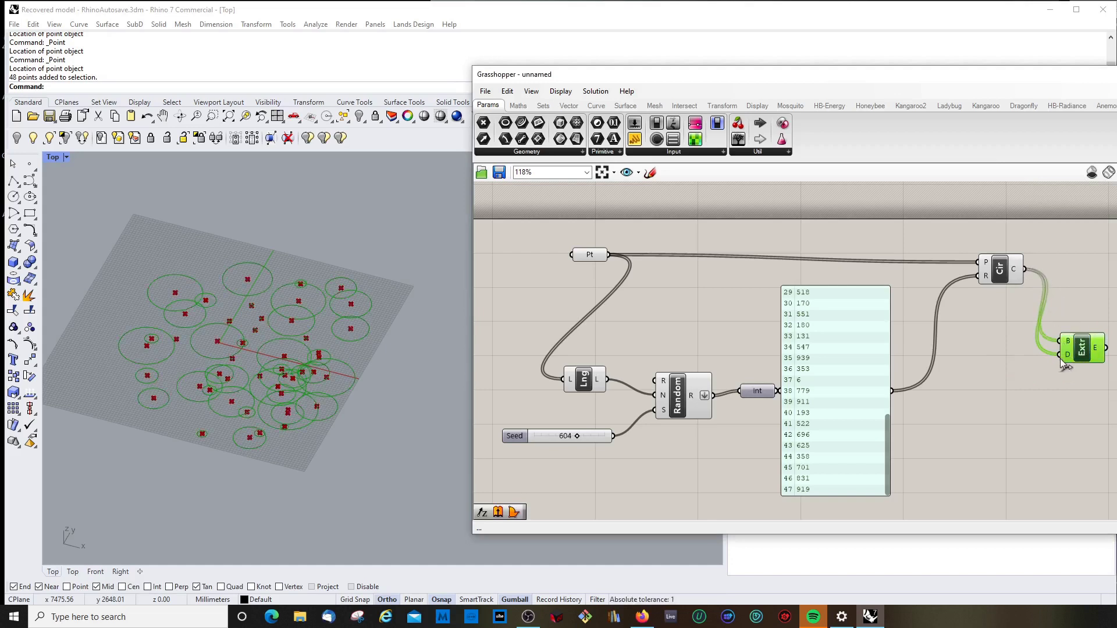
pyautogui.rightClick(1068, 354)
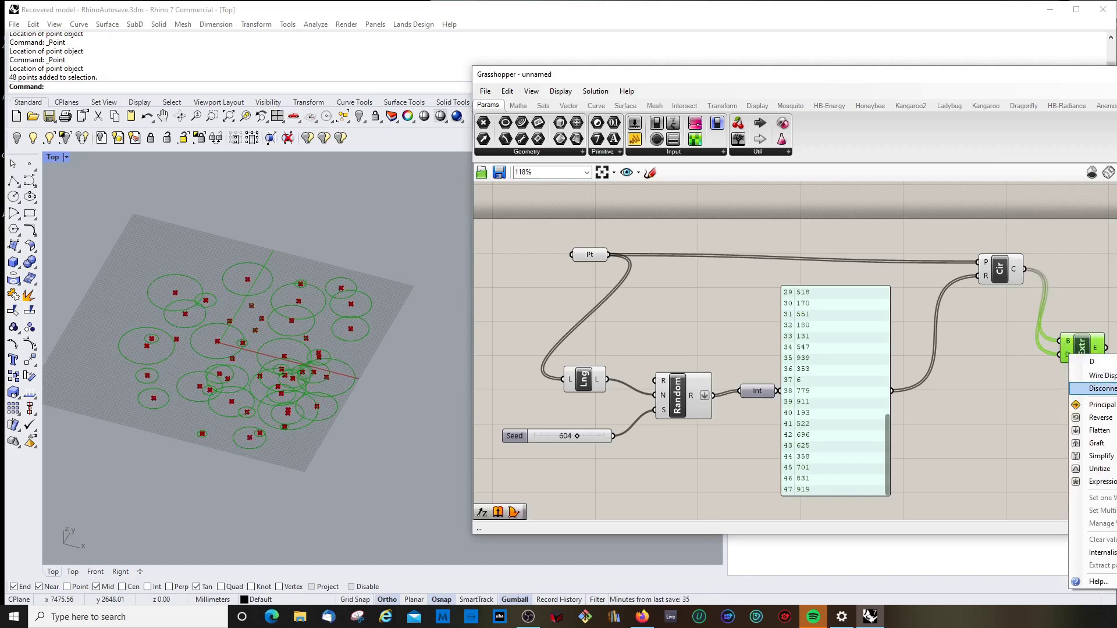
pyautogui.click(1094, 388)
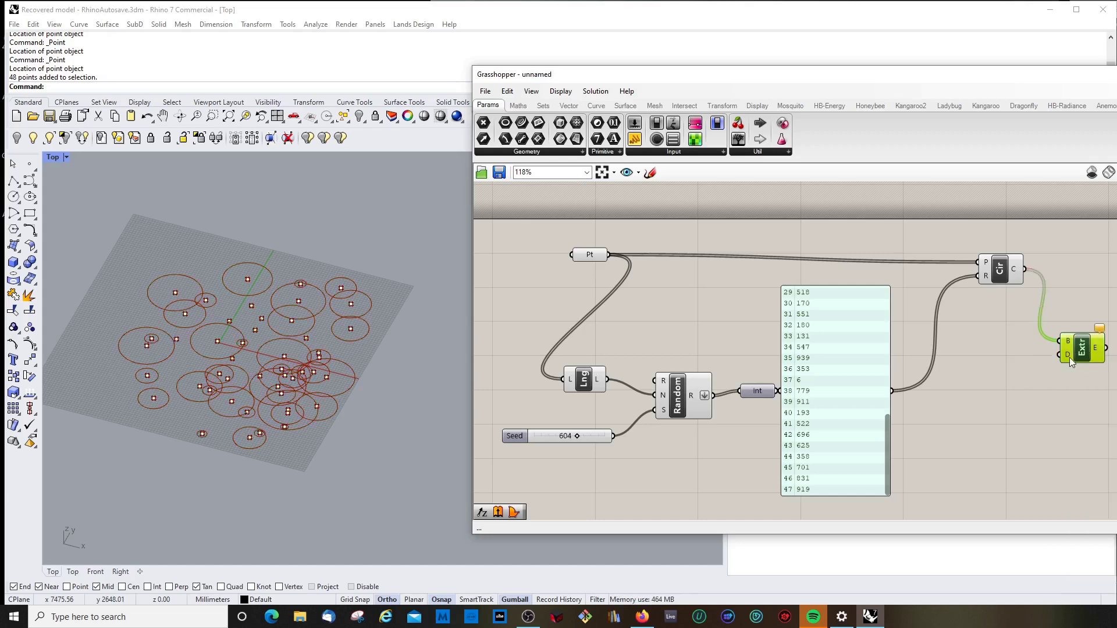
# Add a Unit Z vector, connect it to Extrude's Direction input and arrange the two components side by side
pyautogui.doubleClick(1031, 399)
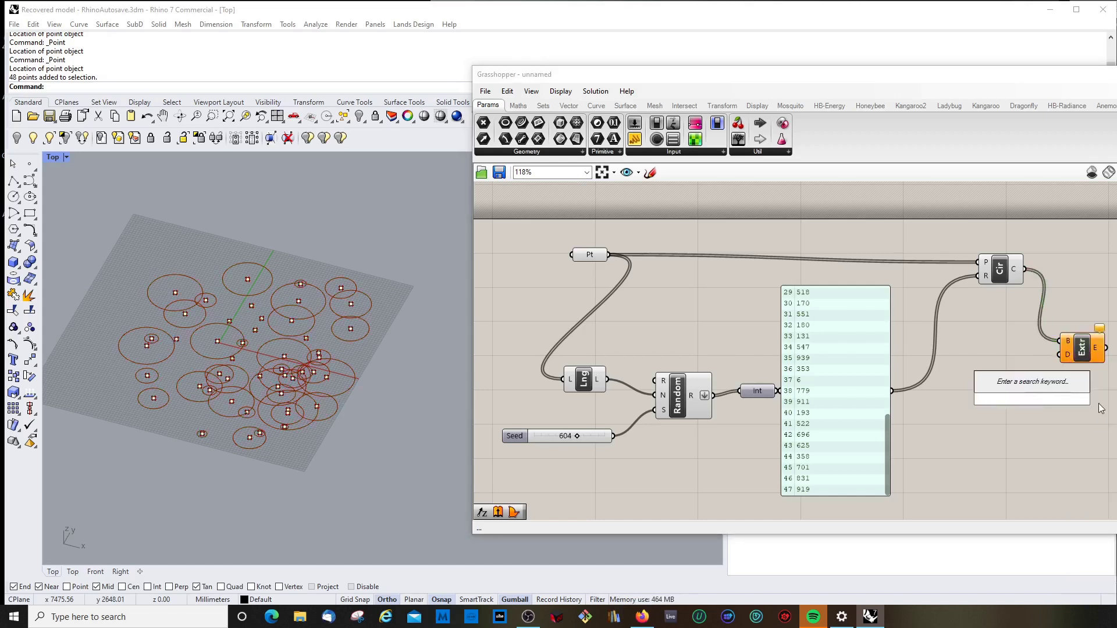
pyautogui.write('z')
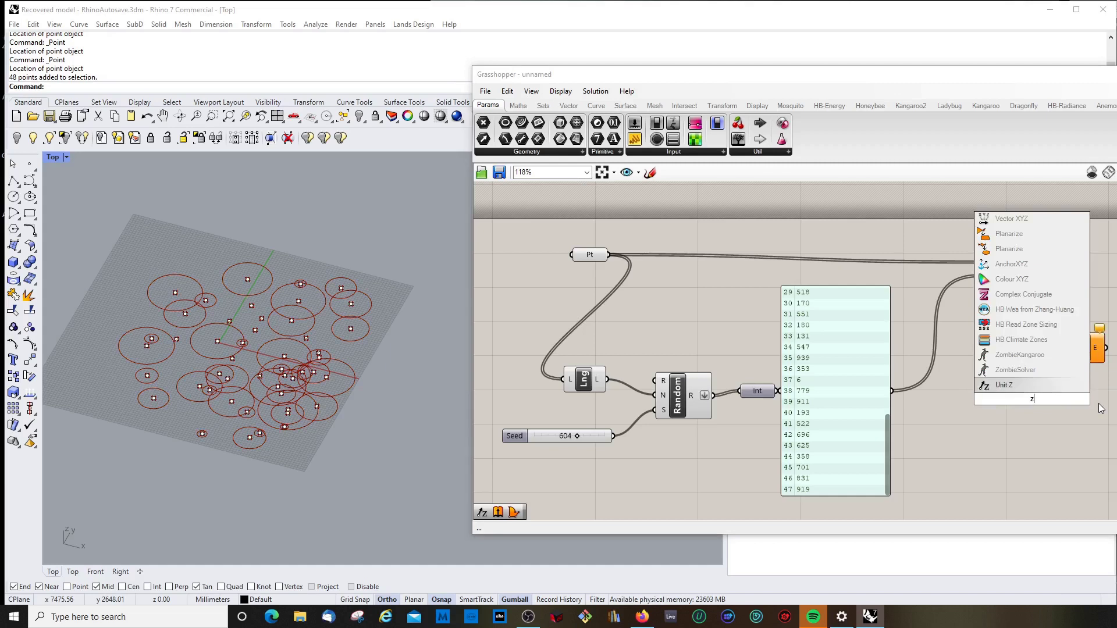
pyautogui.press('Return')
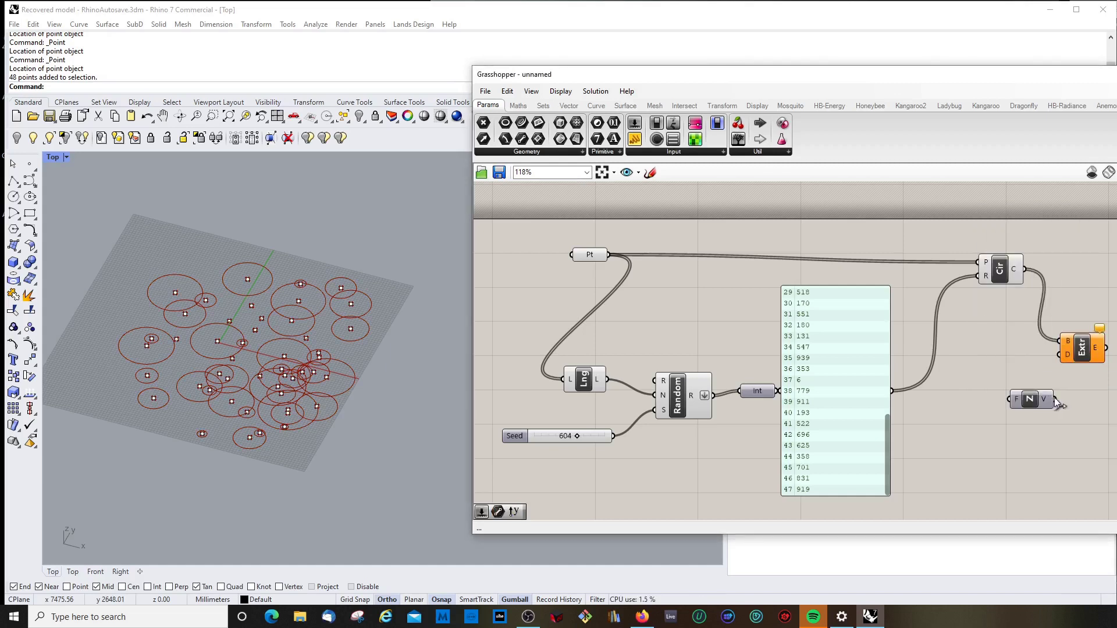
pyautogui.moveTo(1055, 399)
pyautogui.mouseDown()
pyautogui.moveTo(1057, 340)
pyautogui.moveTo(1058, 401)
pyautogui.mouseUp()
pyautogui.moveTo(1062, 353); pyautogui.dragTo(1086, 341)
pyautogui.moveTo(1027, 407); pyautogui.dragTo(1034, 373)
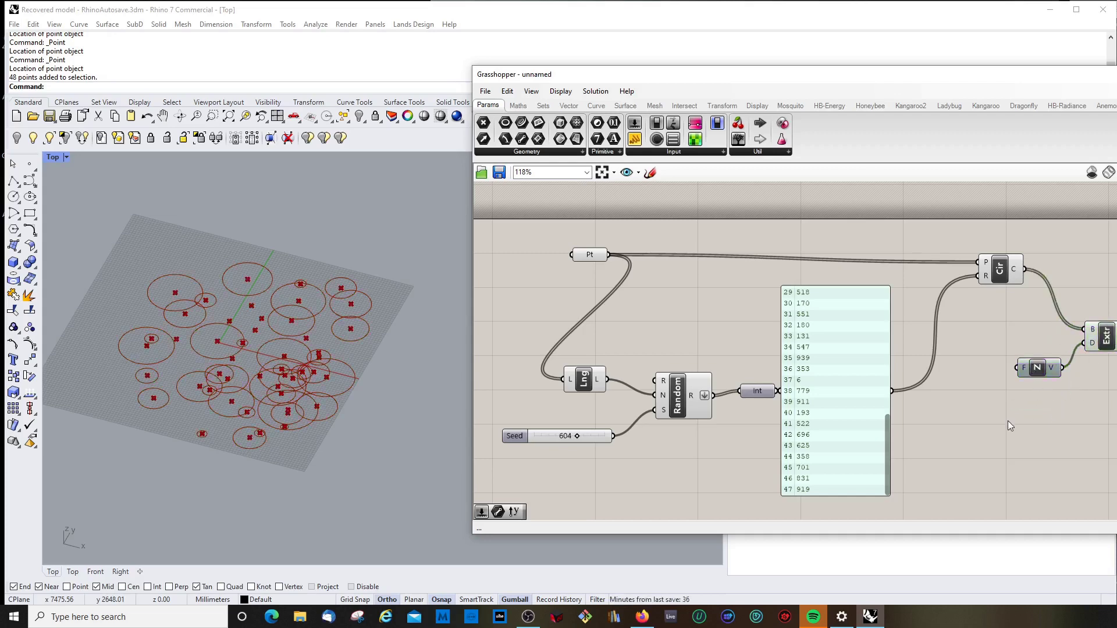
# Duplicate the 604 Seed slider and connect the copy to Unit Z's Factor input
pyautogui.click(546, 434)
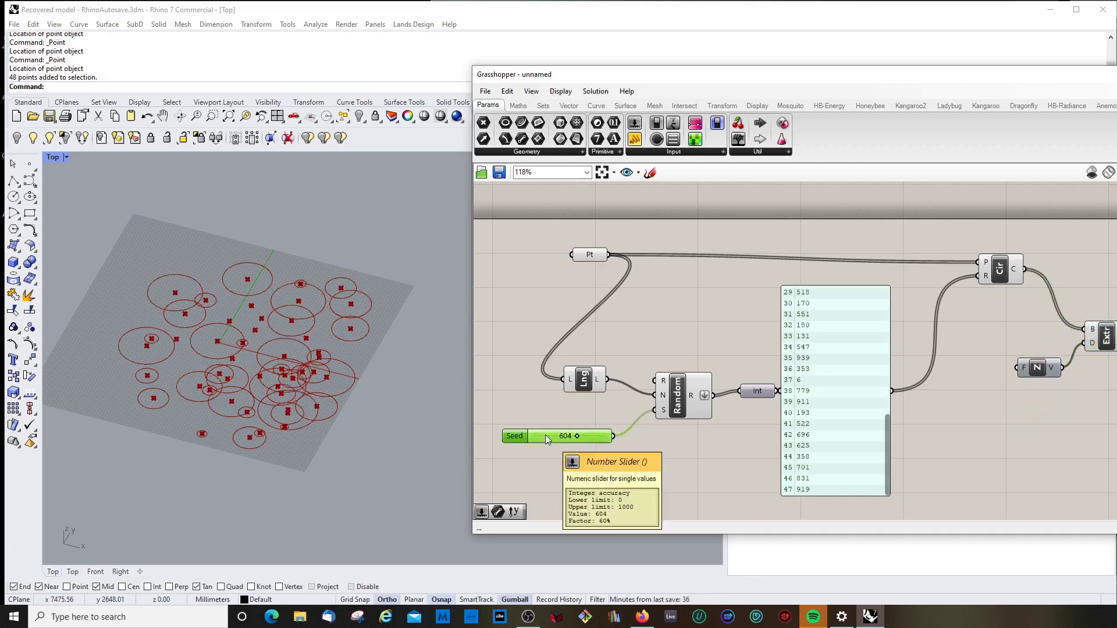
pyautogui.keyDown('alt'); pyautogui.moveTo(546, 434); pyautogui.dragTo(1016, 368); pyautogui.keyUp('alt')
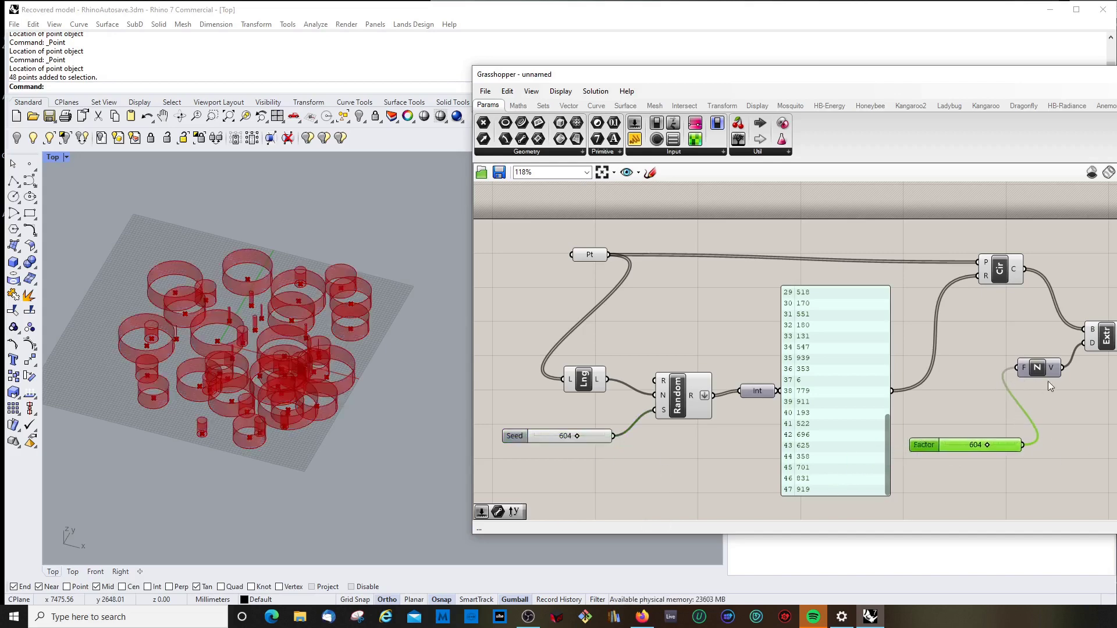
pyautogui.scroll(5, 340, 396)
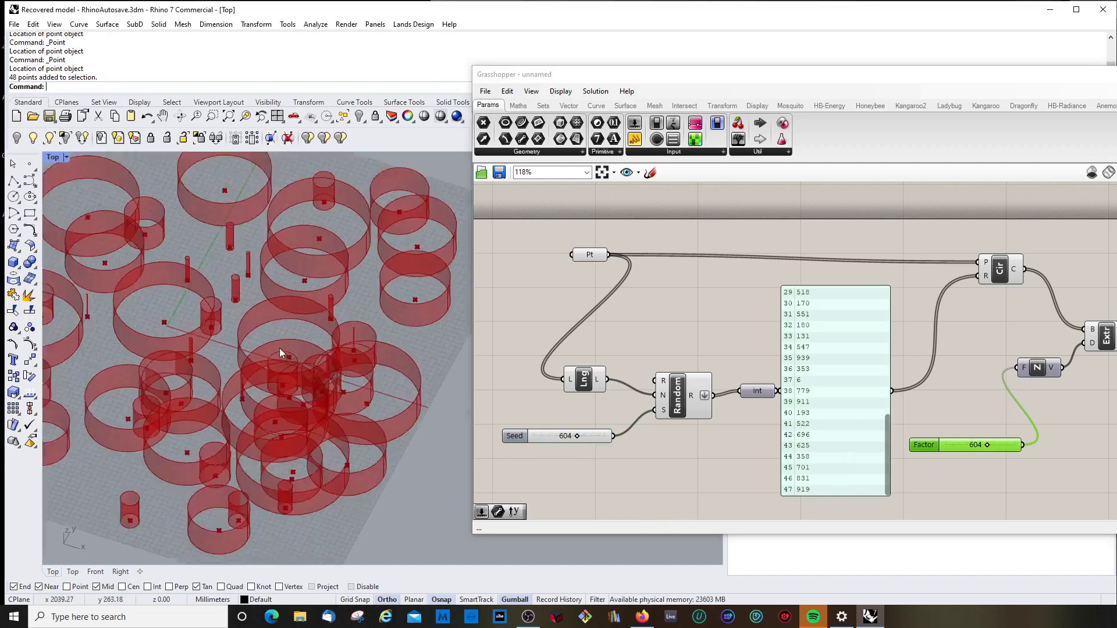
pyautogui.scroll(-4, 339, 401)
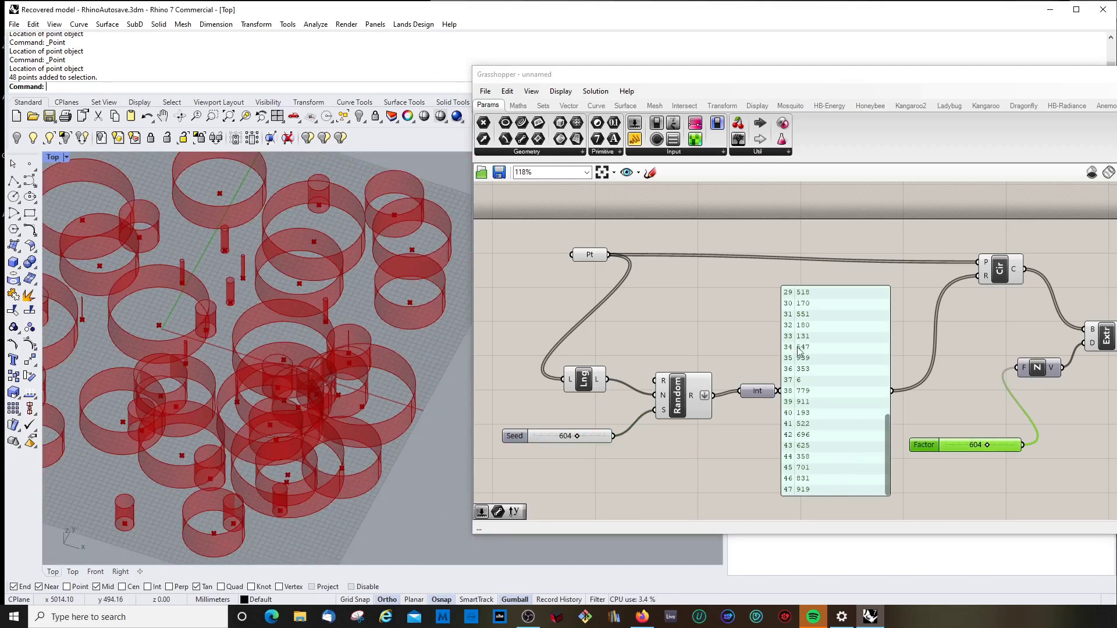
# Space out the Extrude and Unit Z components farther from the Circle component and the Factor slider
pyautogui.scroll(-3, 581, 303)
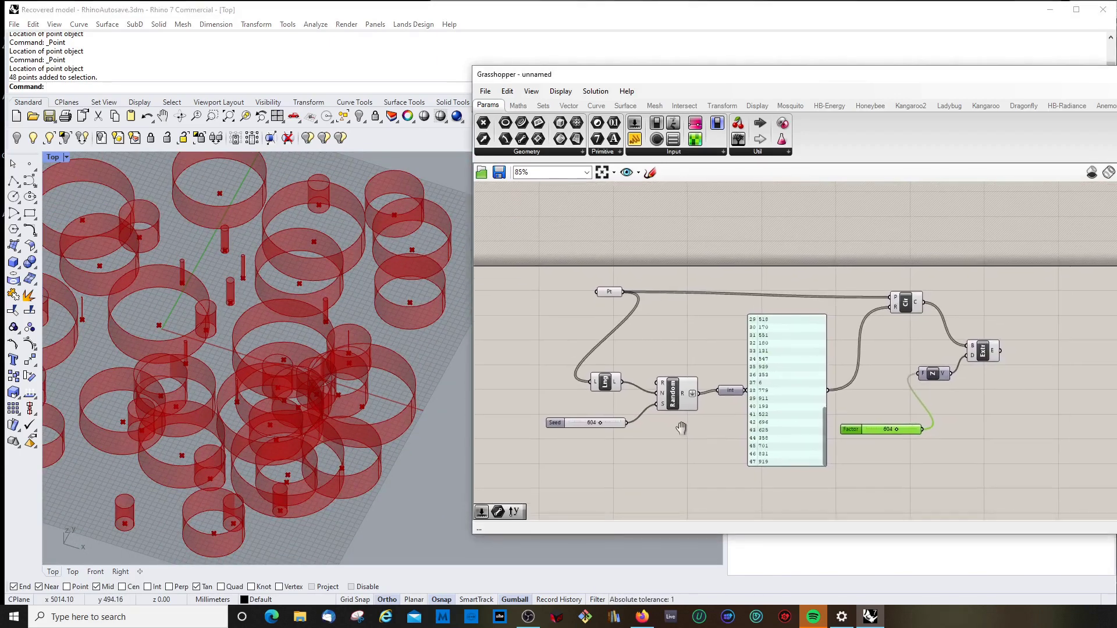
pyautogui.scroll(3, 905, 330)
pyautogui.click(903, 326)
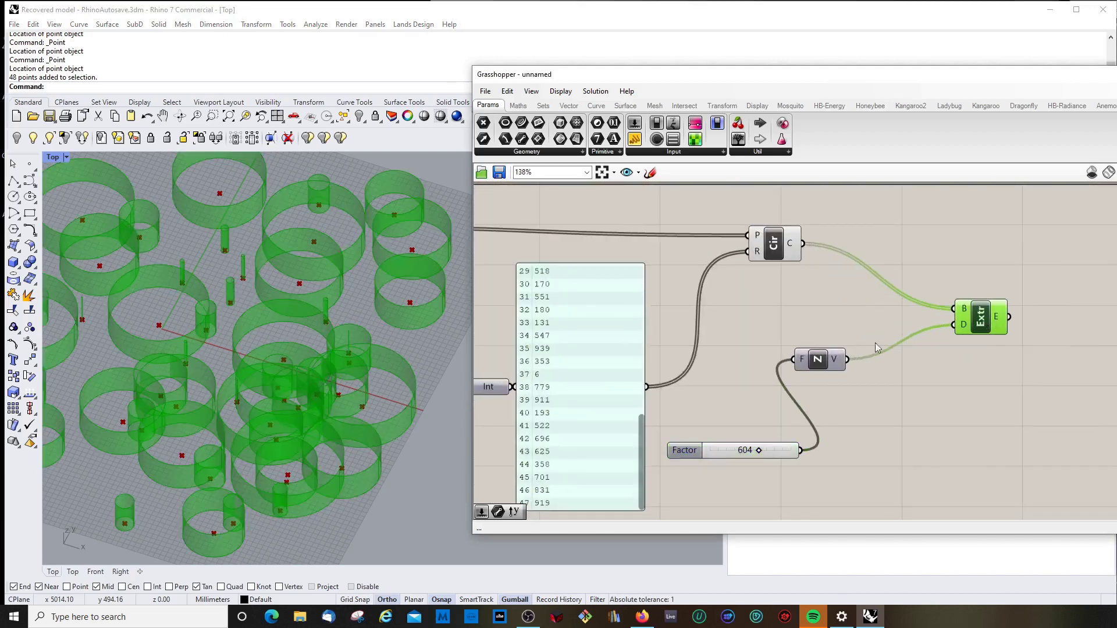
pyautogui.scroll(-2, 878, 349)
pyautogui.scroll(2, 844, 356)
pyautogui.moveTo(844, 356); pyautogui.dragTo(916, 373)
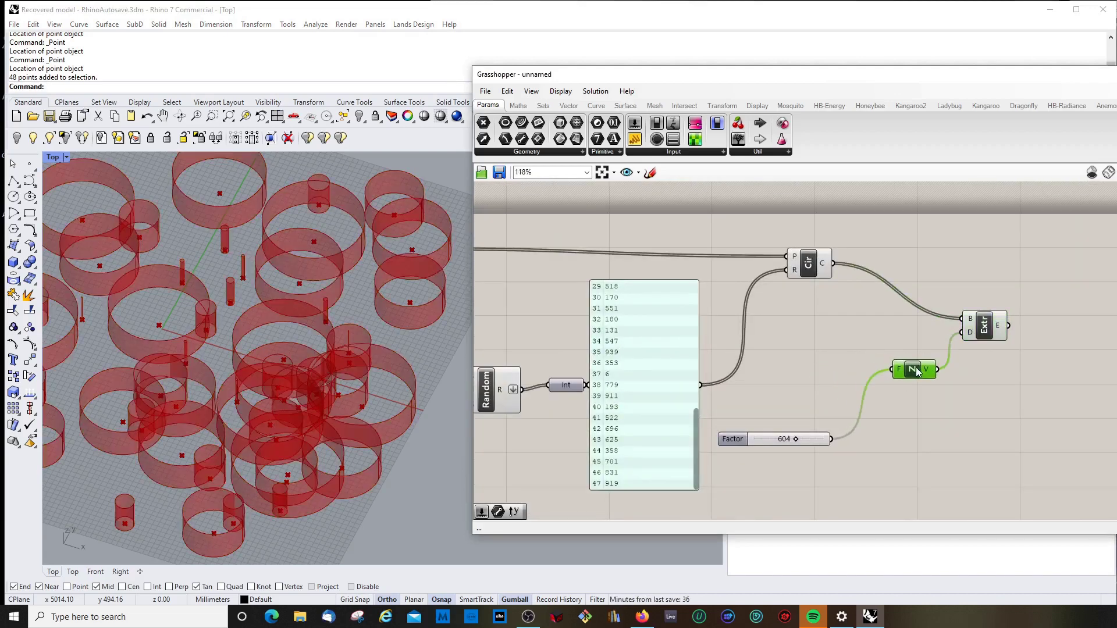
pyautogui.click(762, 438)
# Duplicate the List Length, Seed slider, Random and Int group, placing the copy below the radius panel
pyautogui.scroll(-3, 822, 375)
pyautogui.scroll(2, 777, 414)
pyautogui.scroll(-3, 847, 351)
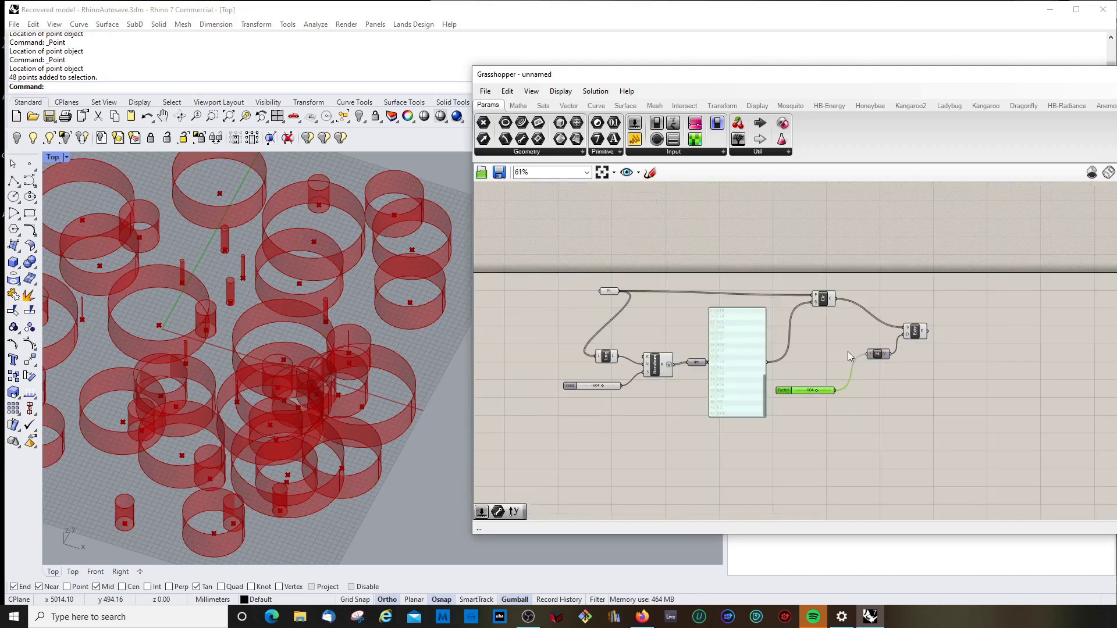
pyautogui.scroll(2, 671, 373)
pyautogui.scroll(-2, 544, 352)
pyautogui.scroll(2, 541, 326)
pyautogui.moveTo(541, 309); pyautogui.dragTo(801, 427)
pyautogui.scroll(-2, 623, 370)
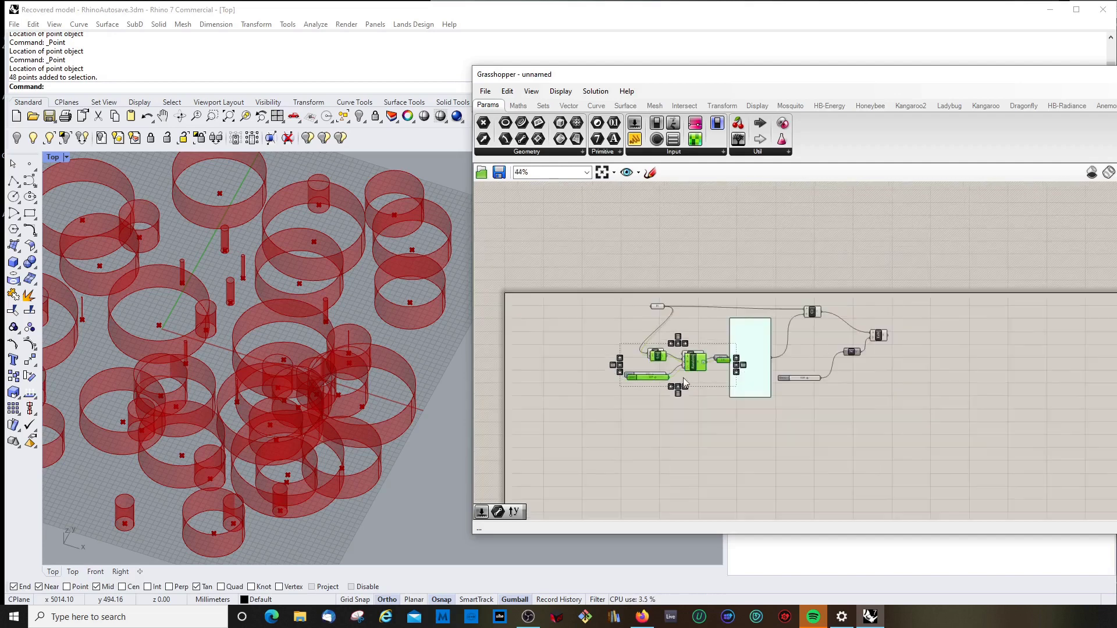
pyautogui.keyDown('alt'); pyautogui.moveTo(696, 360); pyautogui.dragTo(810, 444); pyautogui.keyUp('alt')
pyautogui.scroll(4, 809, 451)
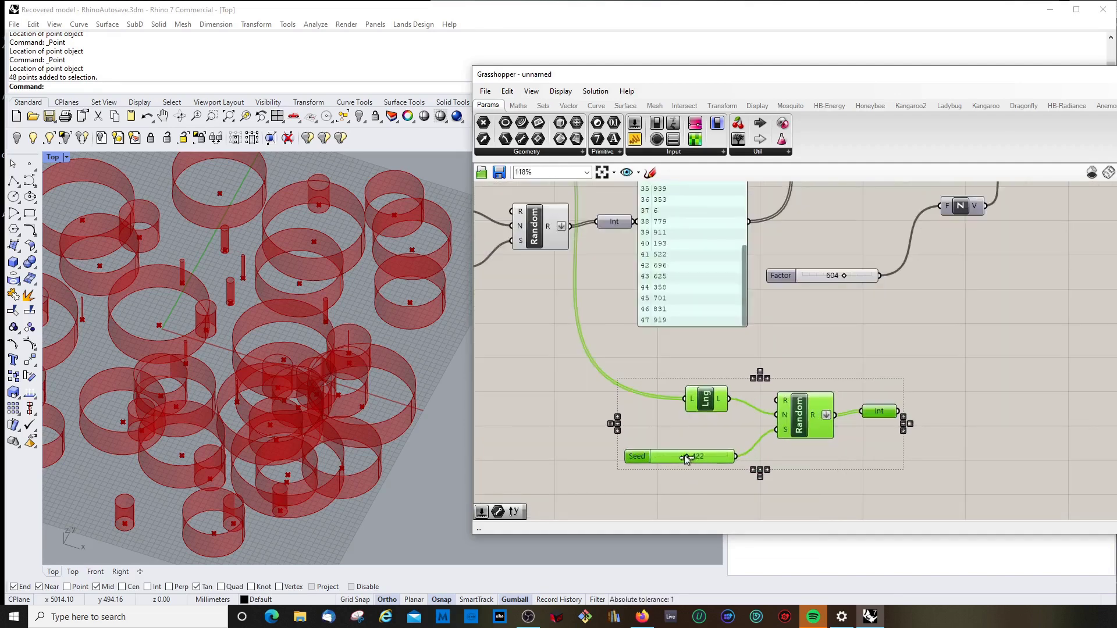
# Set the duplicated Seed slider to 513
pyautogui.moveTo(682, 460); pyautogui.dragTo(688, 459)
pyautogui.click(745, 428)
pyautogui.scroll(-1, 756, 419)
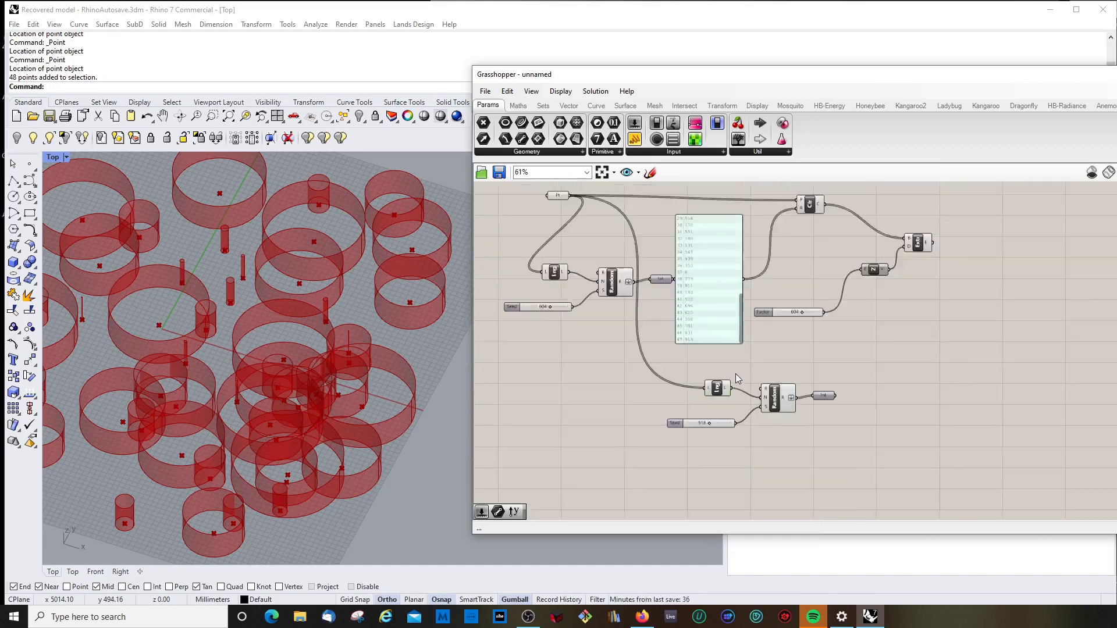
# Connect the duplicated Int output to Unit Z's Factor input, replacing the 604 slider as the extrusion height source
pyautogui.moveTo(789, 401); pyautogui.dragTo(736, 396, button='right')
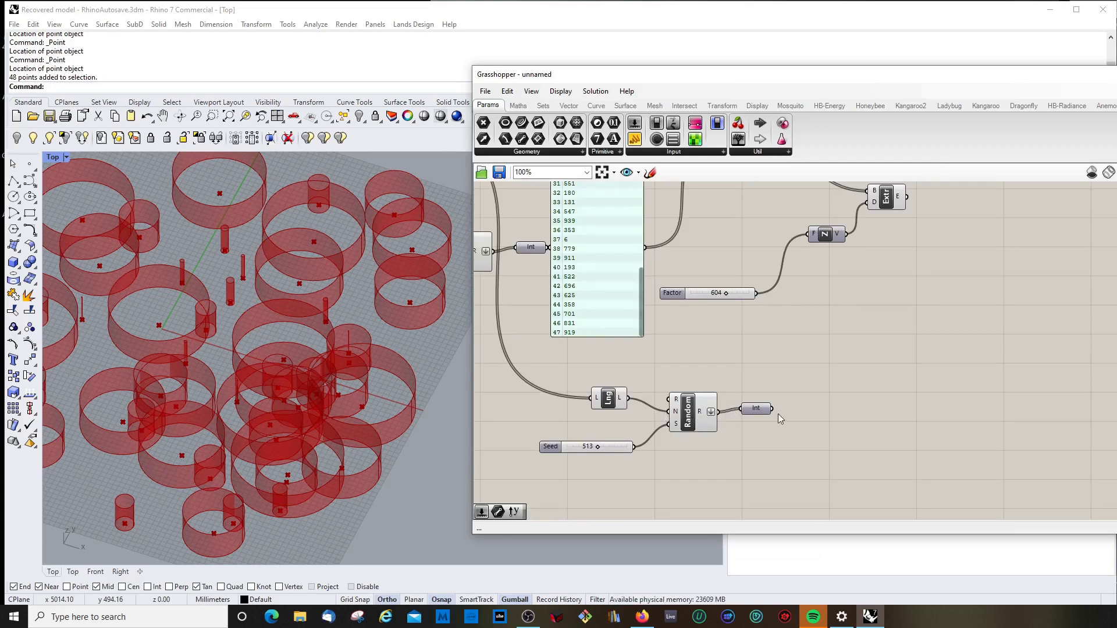
pyautogui.moveTo(774, 410); pyautogui.dragTo(810, 234)
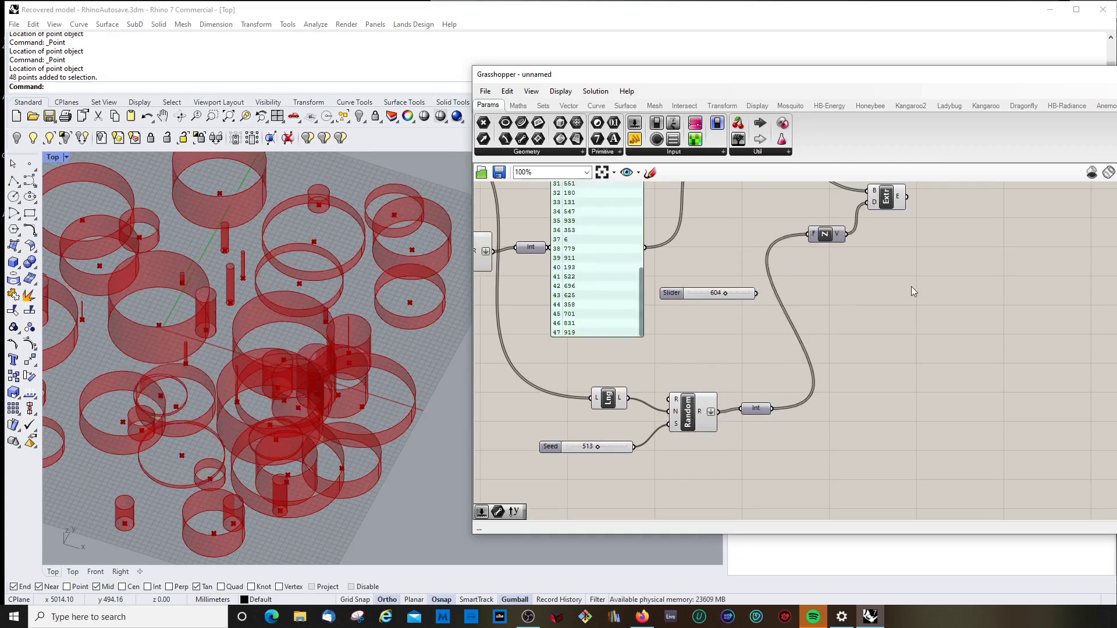
pyautogui.scroll(-3, 235, 337)
pyautogui.moveTo(235, 342); pyautogui.dragTo(441, 345, button='right')
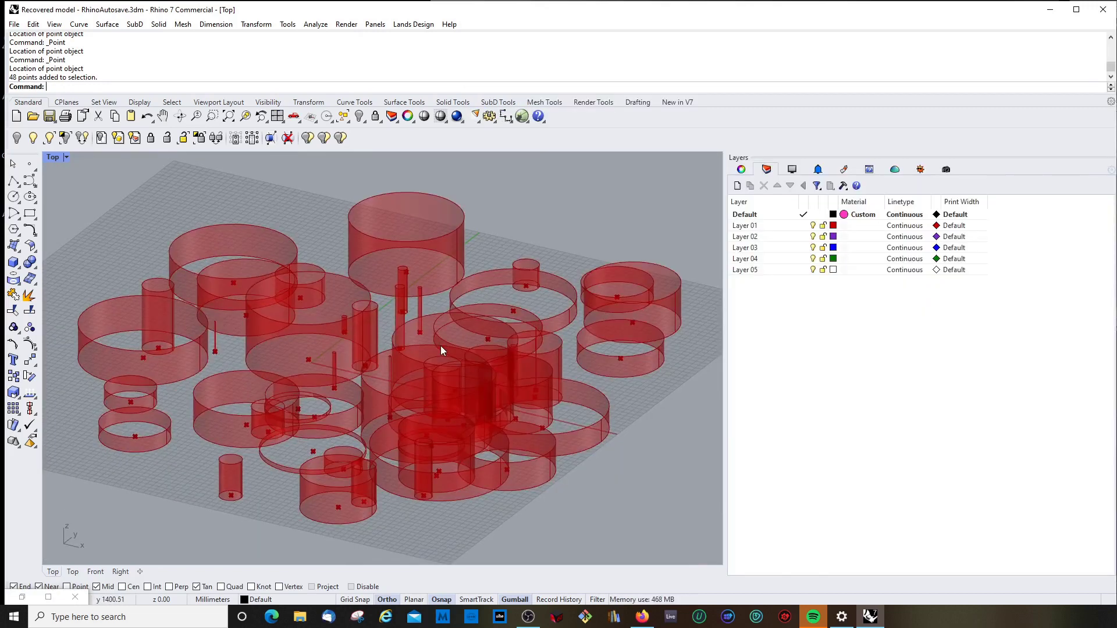